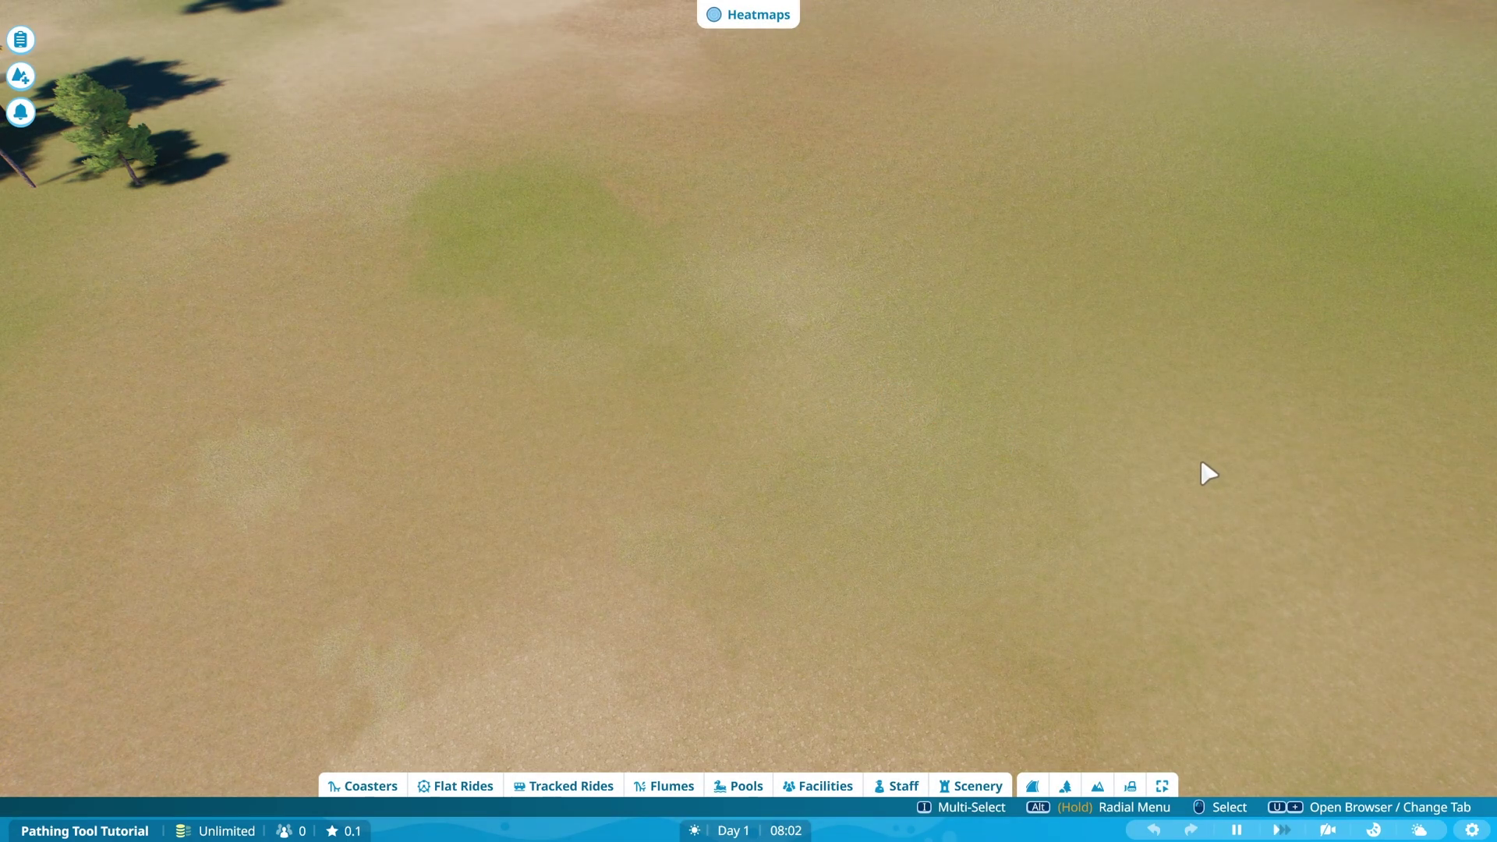
- Open the path-building tools and cycle through the Line Style and Terrain Style options, ending on Straight and Automatic
drag(1202, 462, 1193, 461)
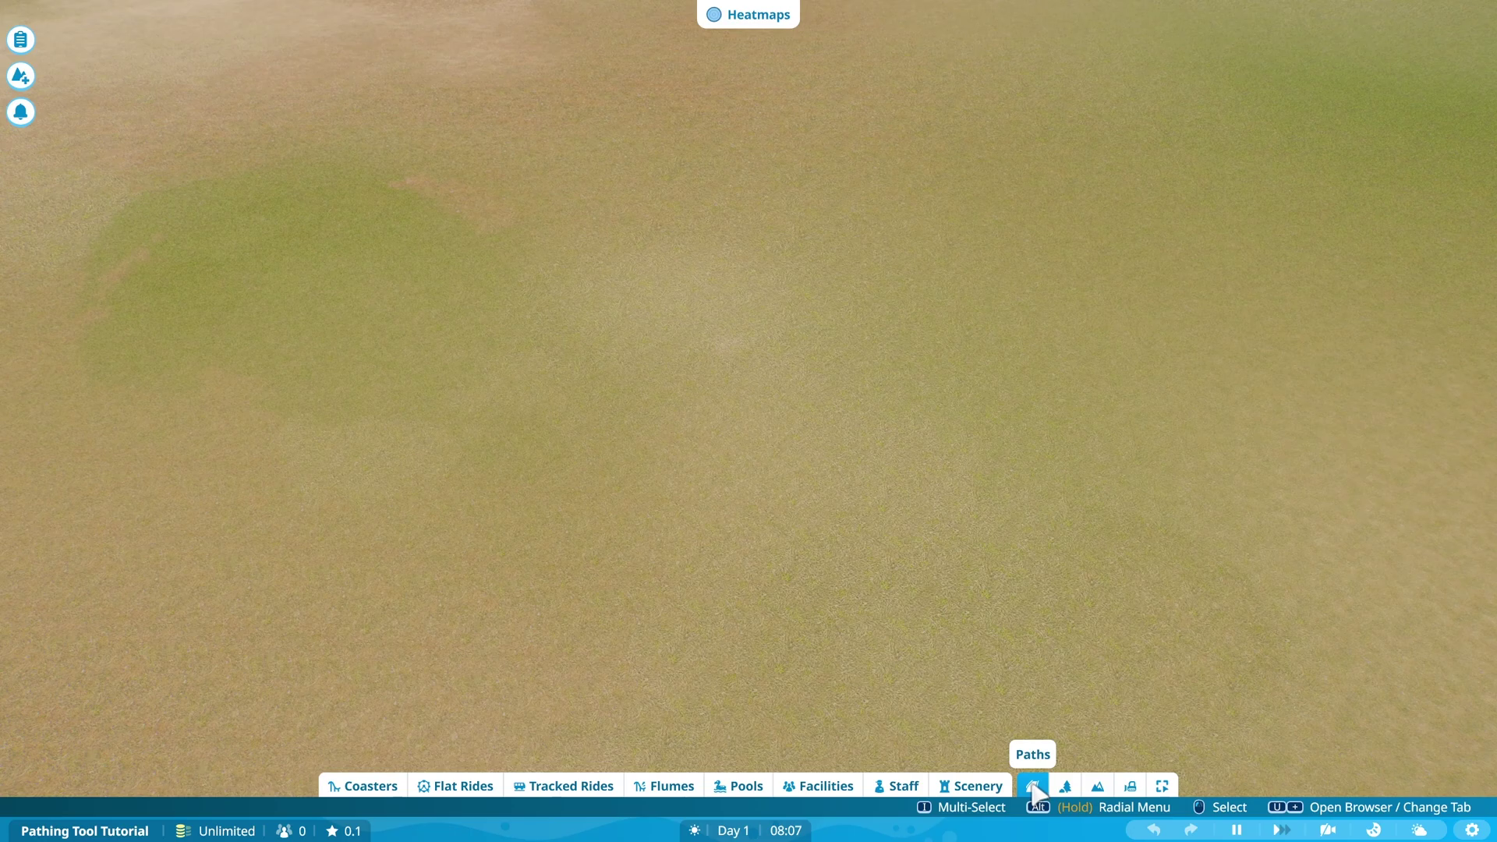
click(1034, 792)
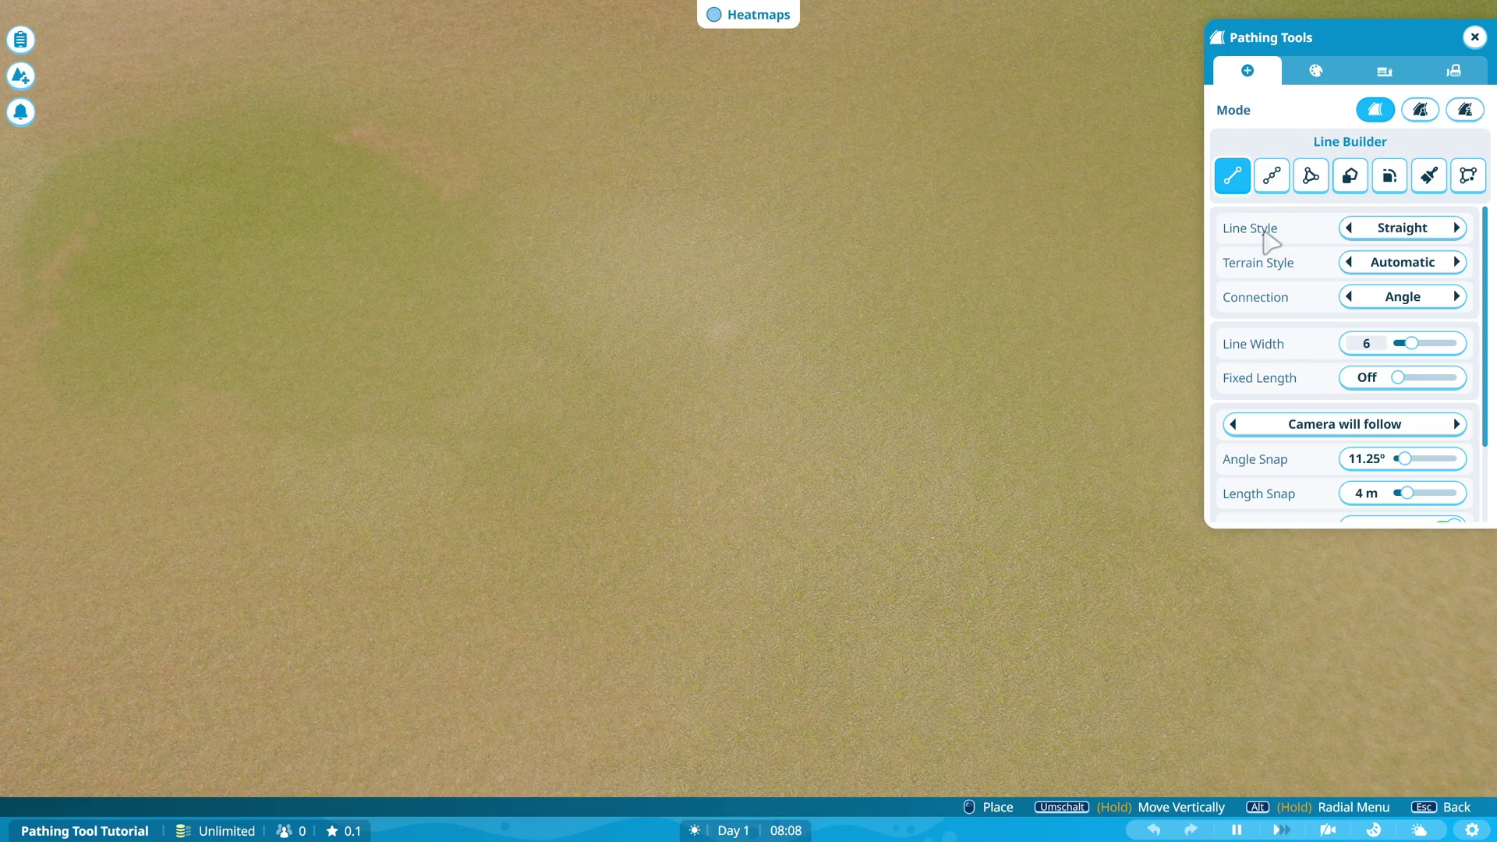
click(1421, 230)
click(1440, 232)
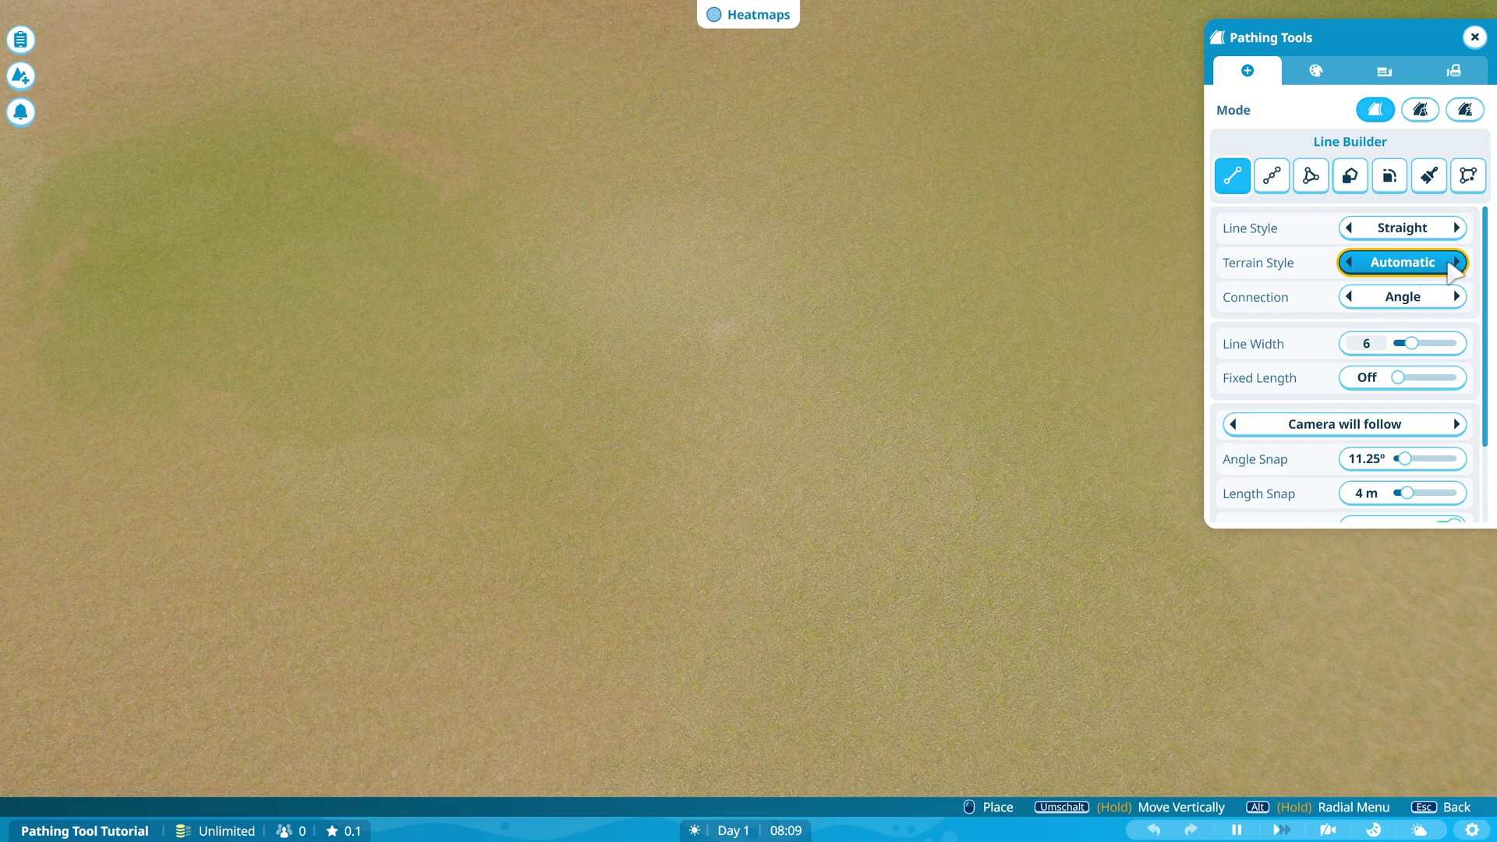
click(1447, 268)
click(1438, 269)
click(1440, 269)
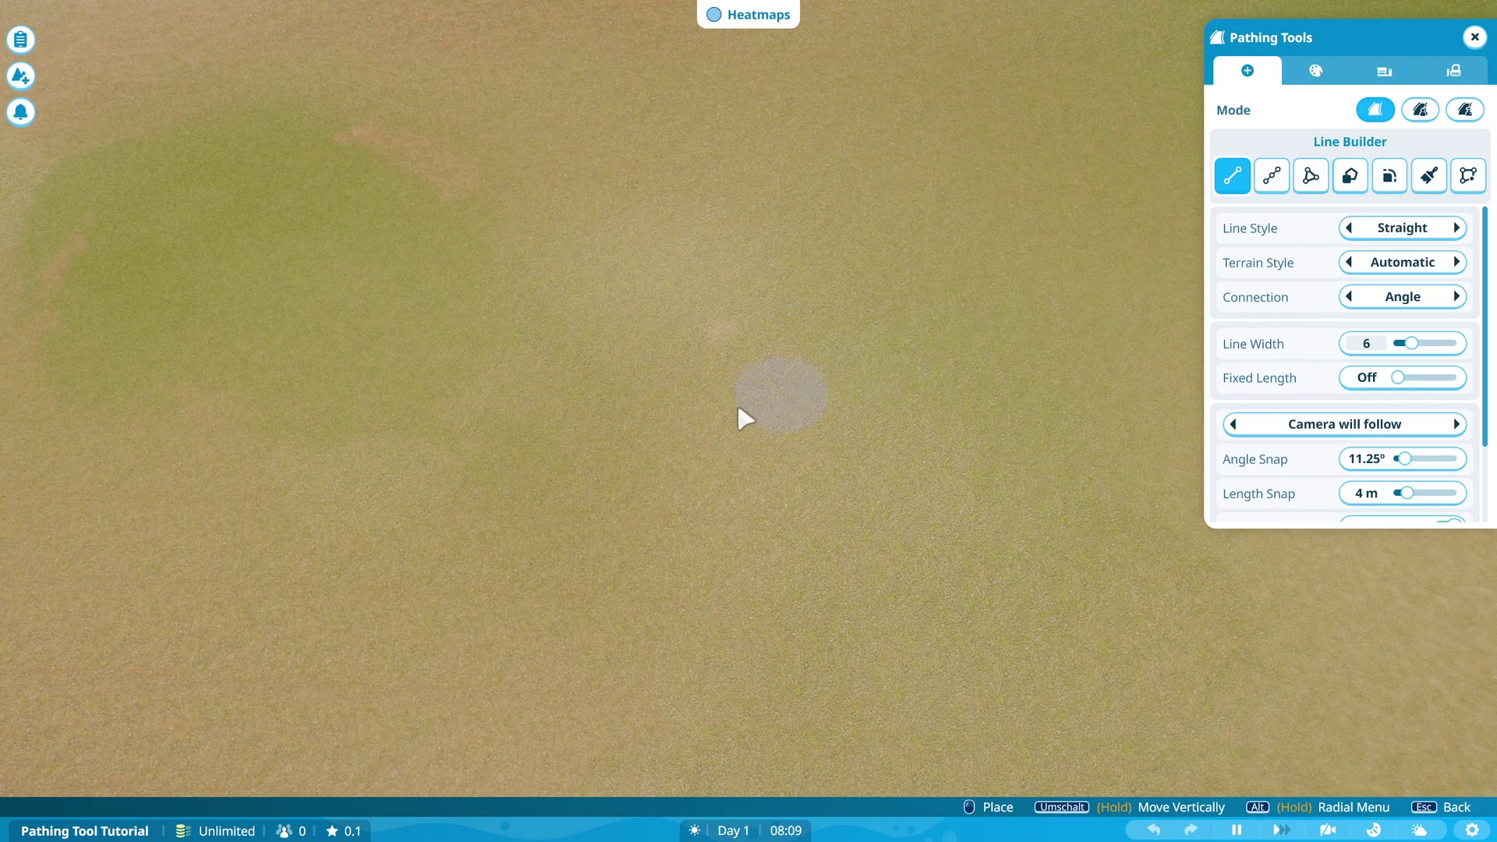
drag(616, 461, 670, 440)
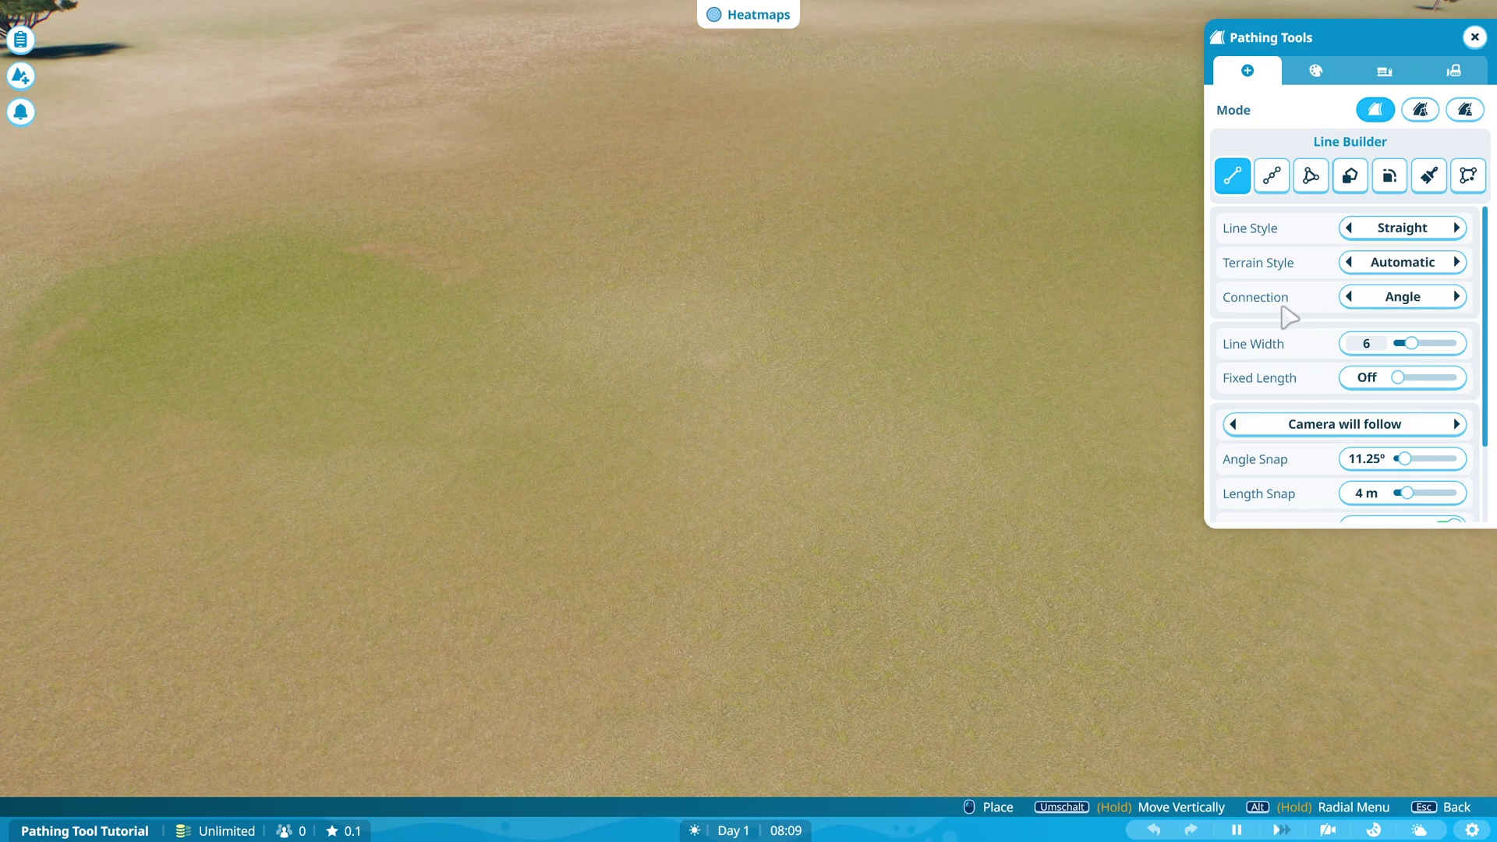
- Set the line builder's connection to Square, the line width to 4, and the camera option to Camera moves freely
click(1405, 310)
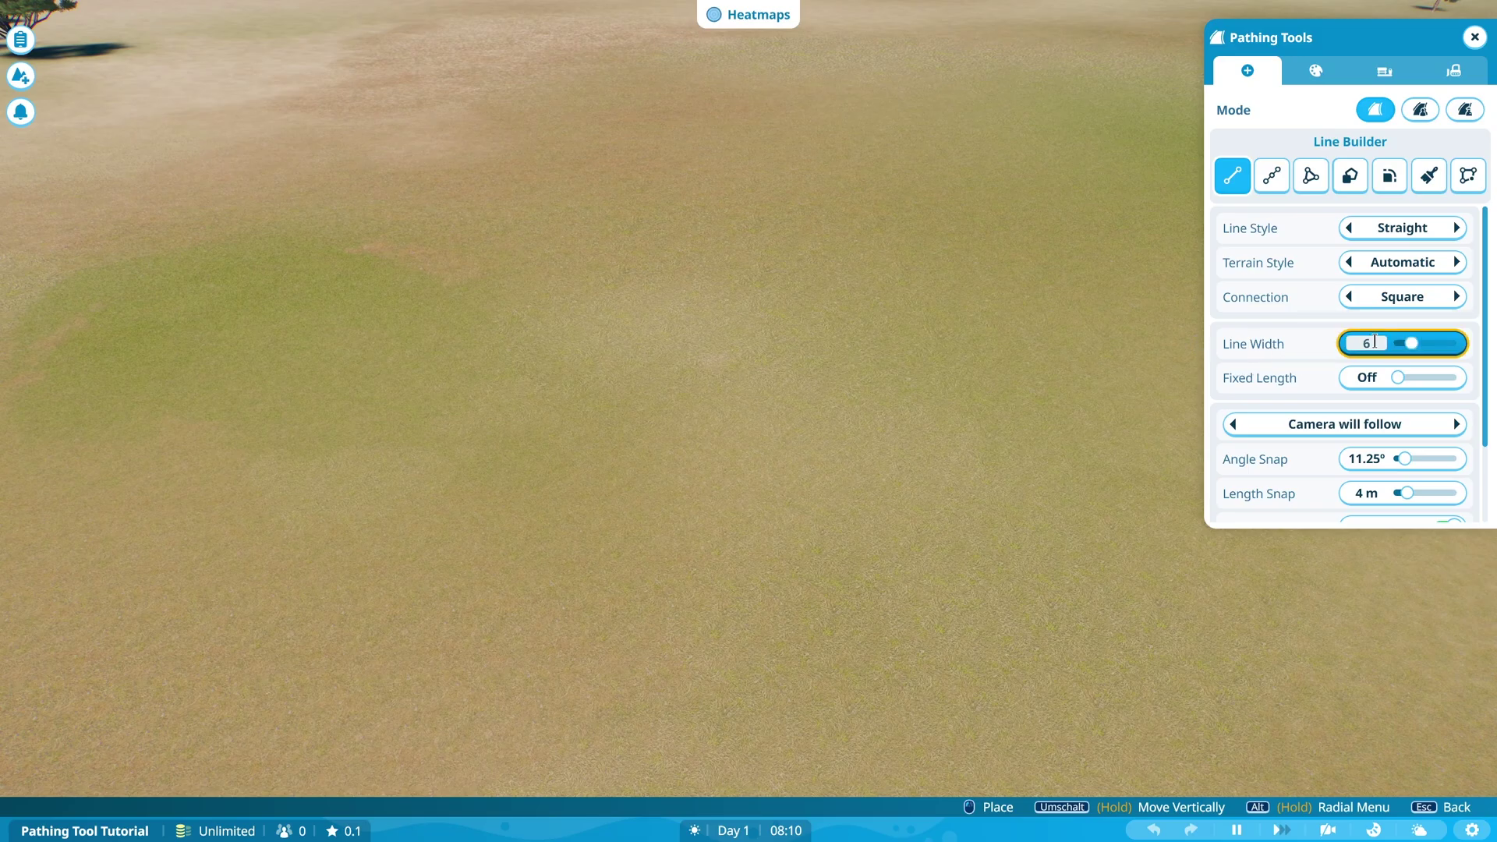
mouse_move(1408, 347)
mouse_down()
mouse_move(1388, 347)
mouse_move(1462, 347)
mouse_move(1394, 348)
mouse_up()
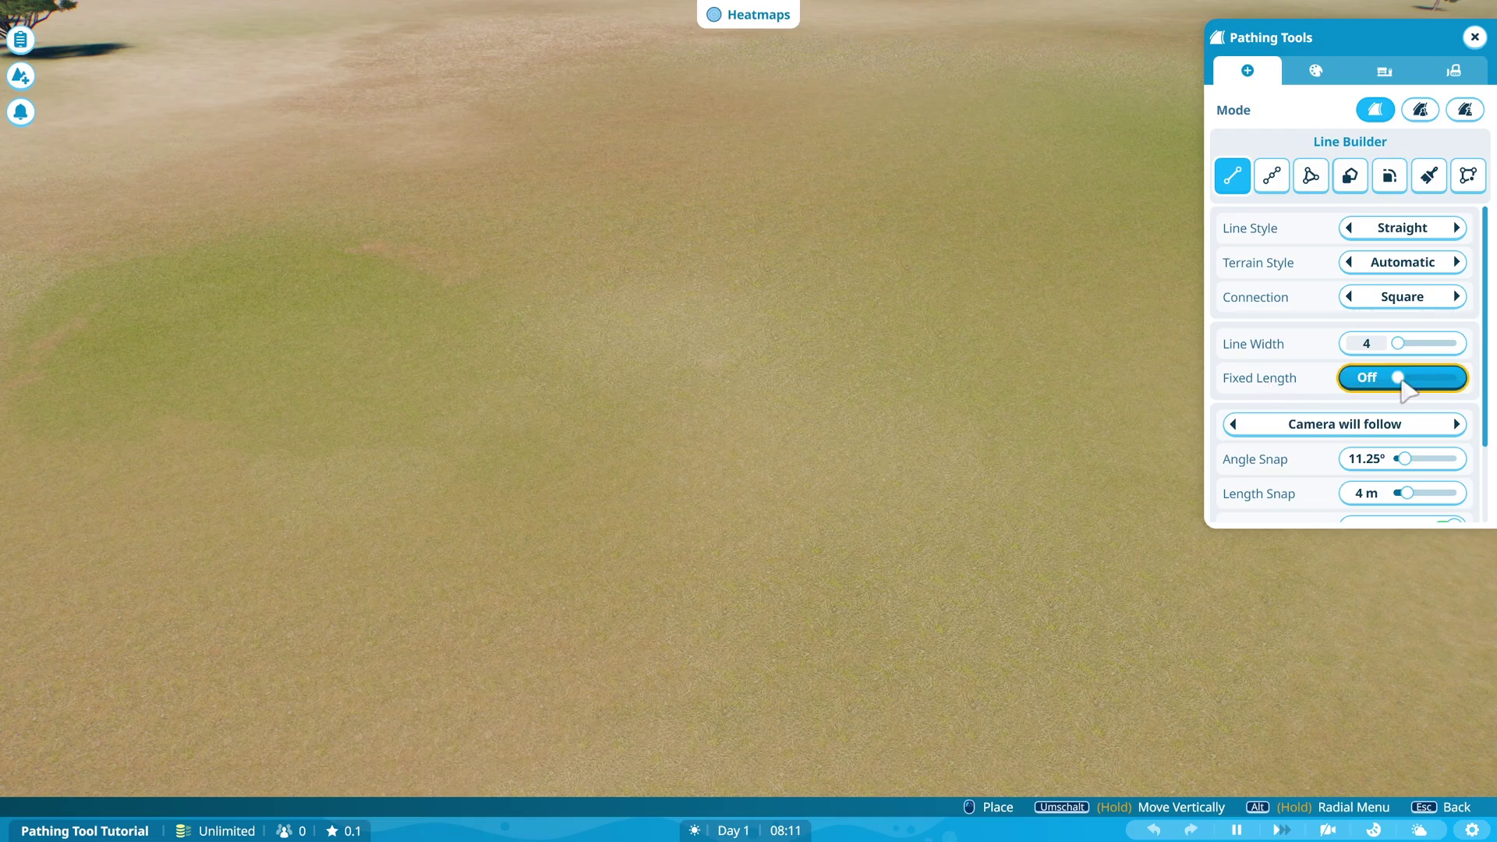
scroll(1403, 382, down, 2)
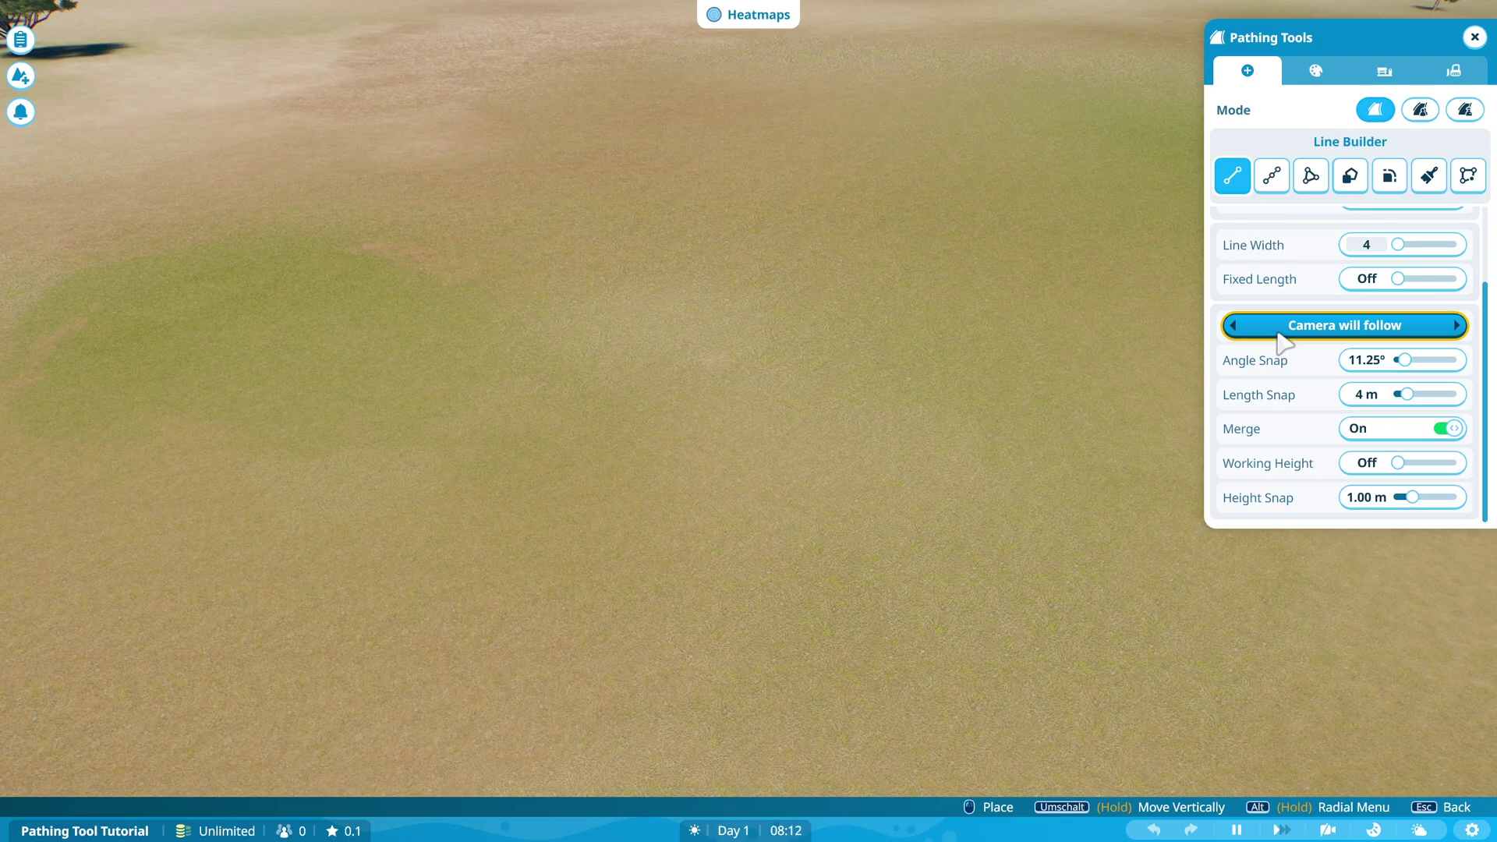
click(1418, 330)
click(1456, 327)
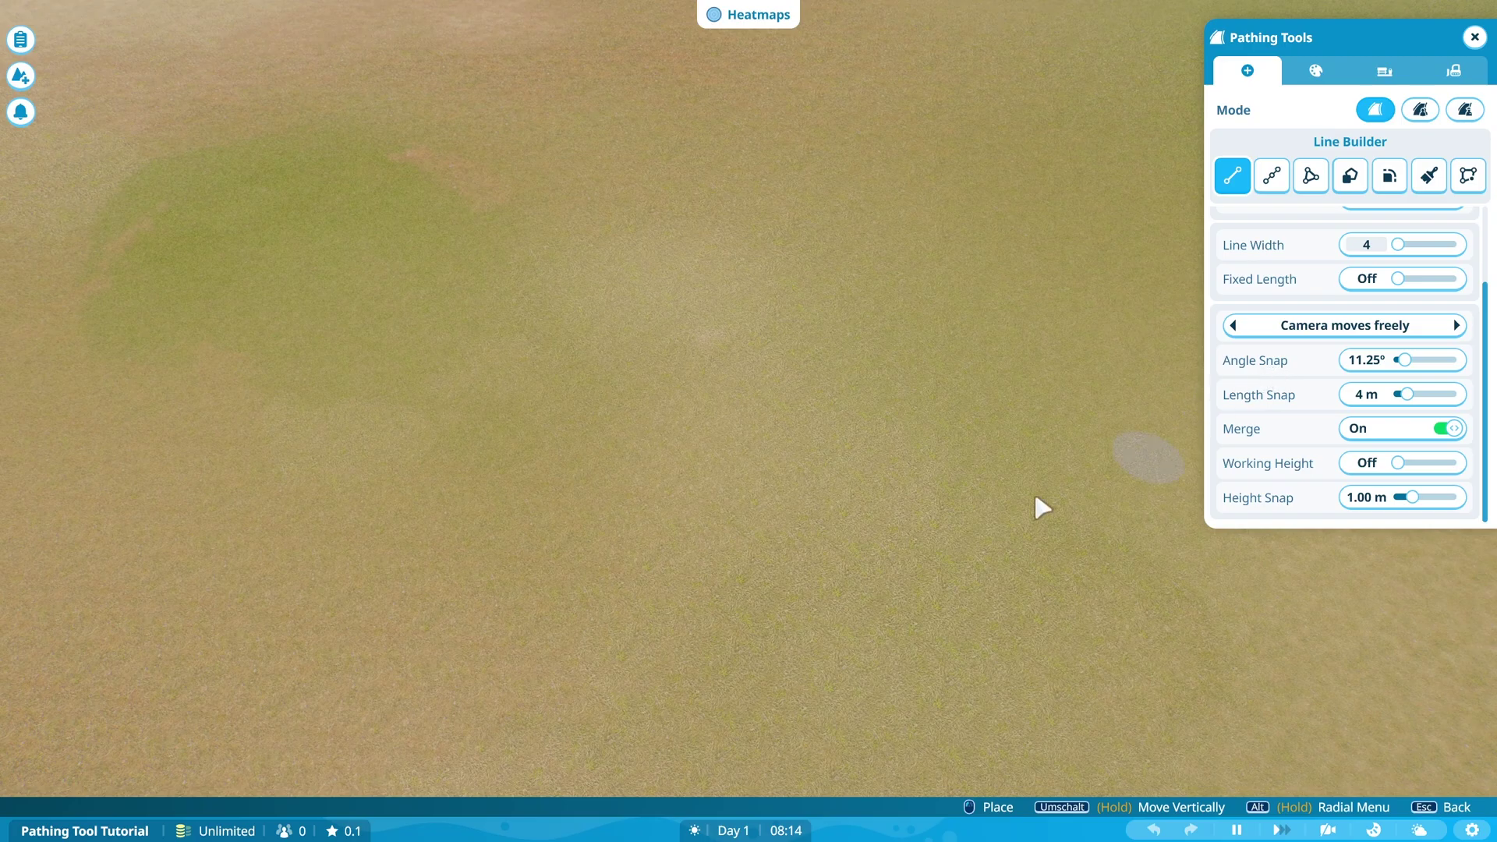
drag(957, 506, 957, 508)
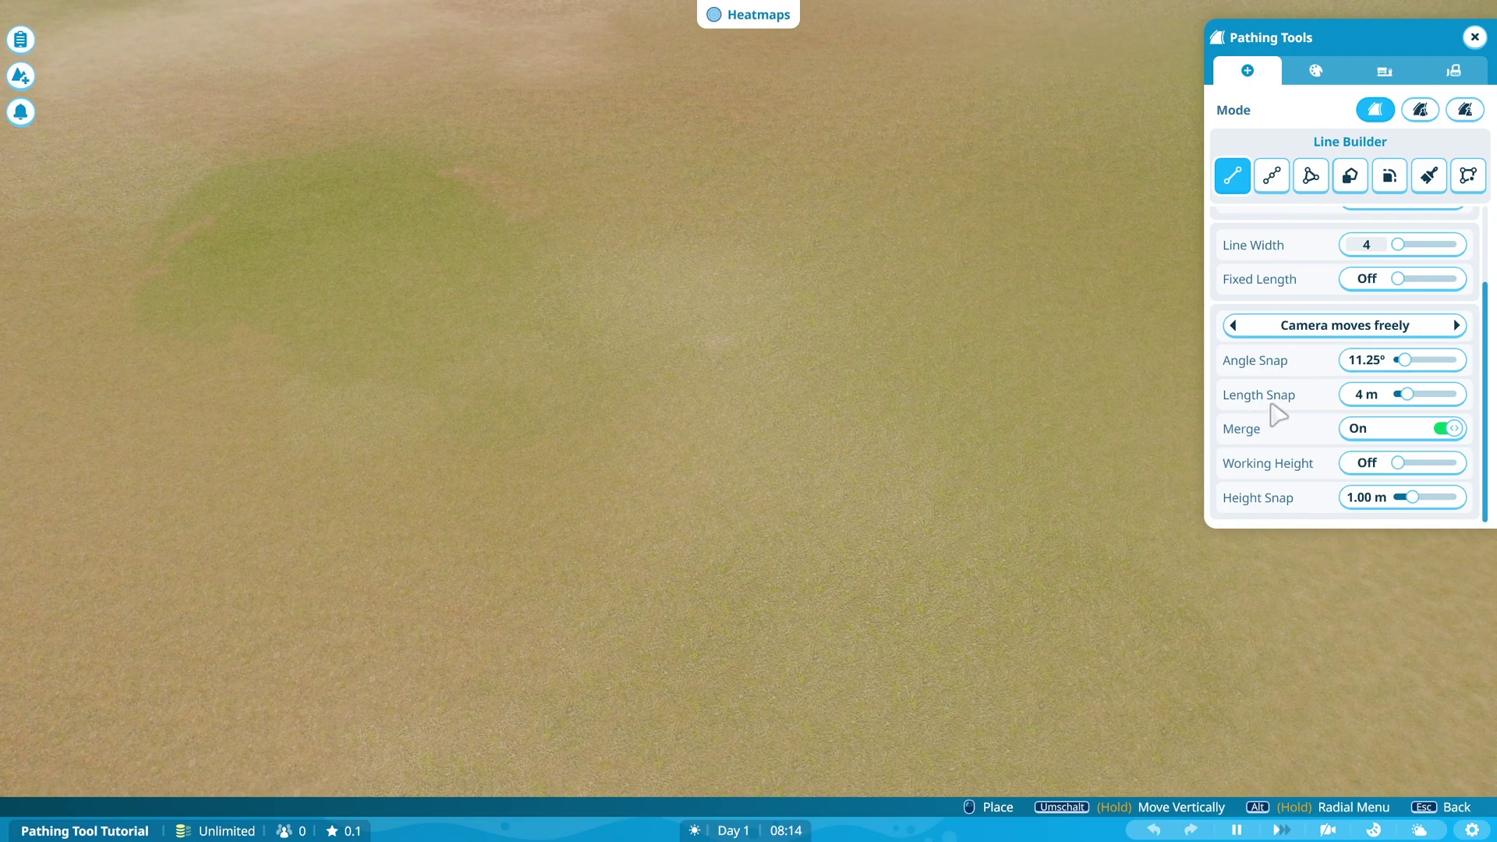
drag(901, 494, 898, 484)
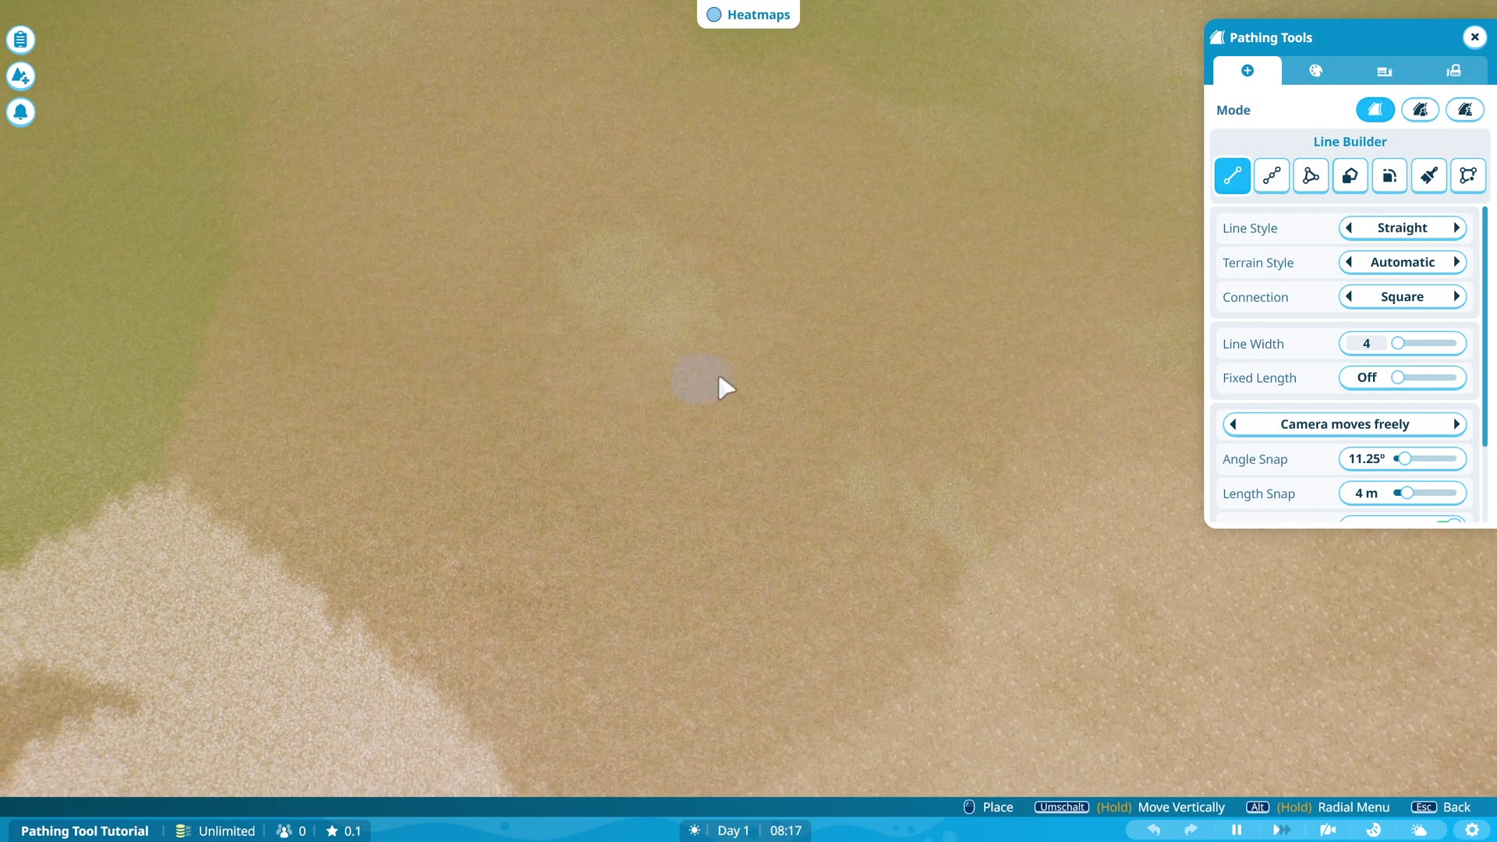
- Place a first straight path segment on the open ground and try an angled straight extension from its end
key(d)
scroll(650, 331, up, 2)
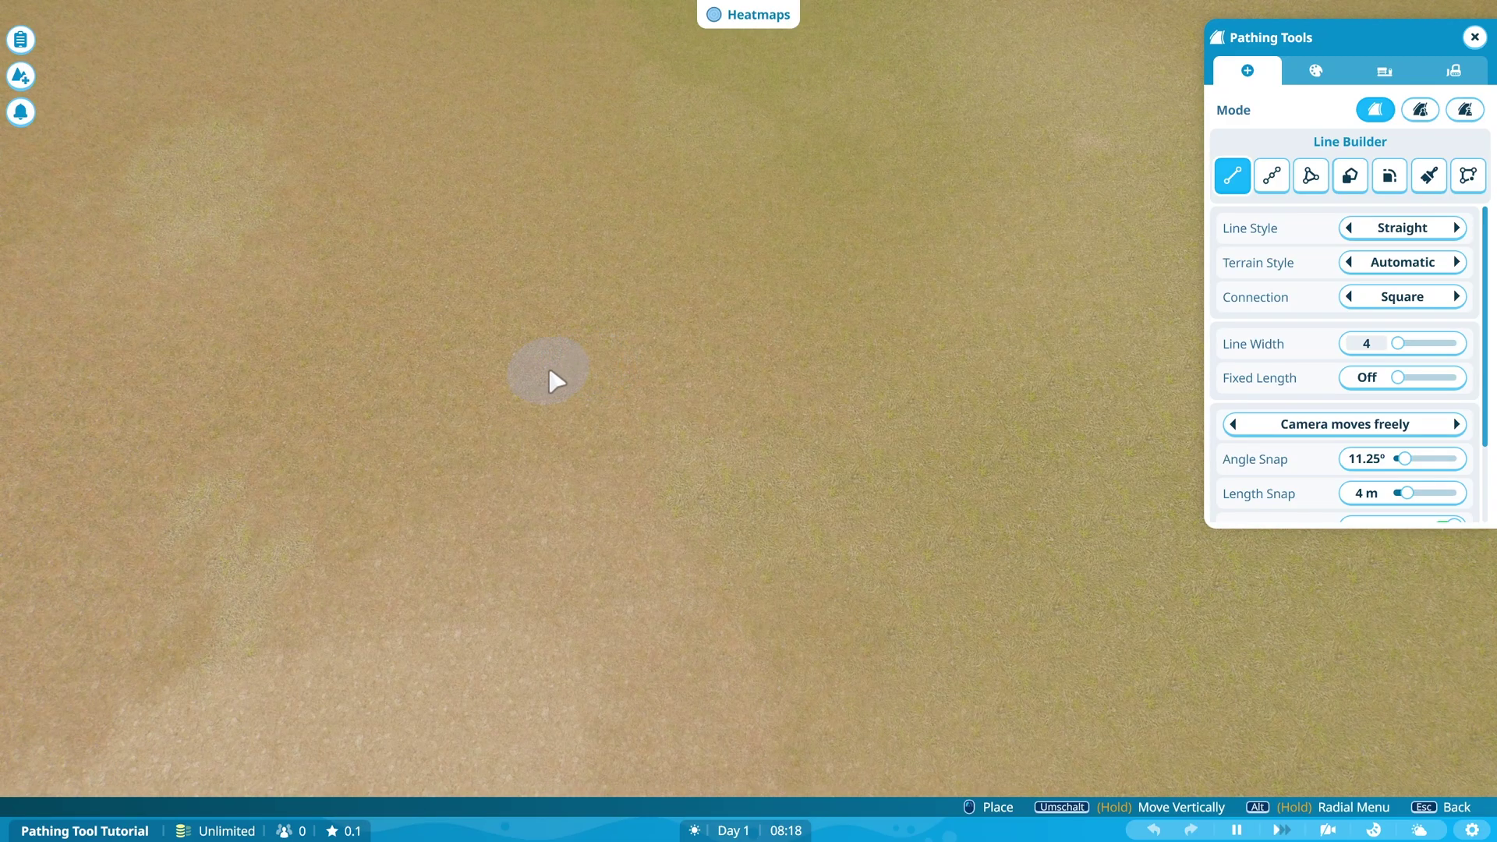
click(549, 373)
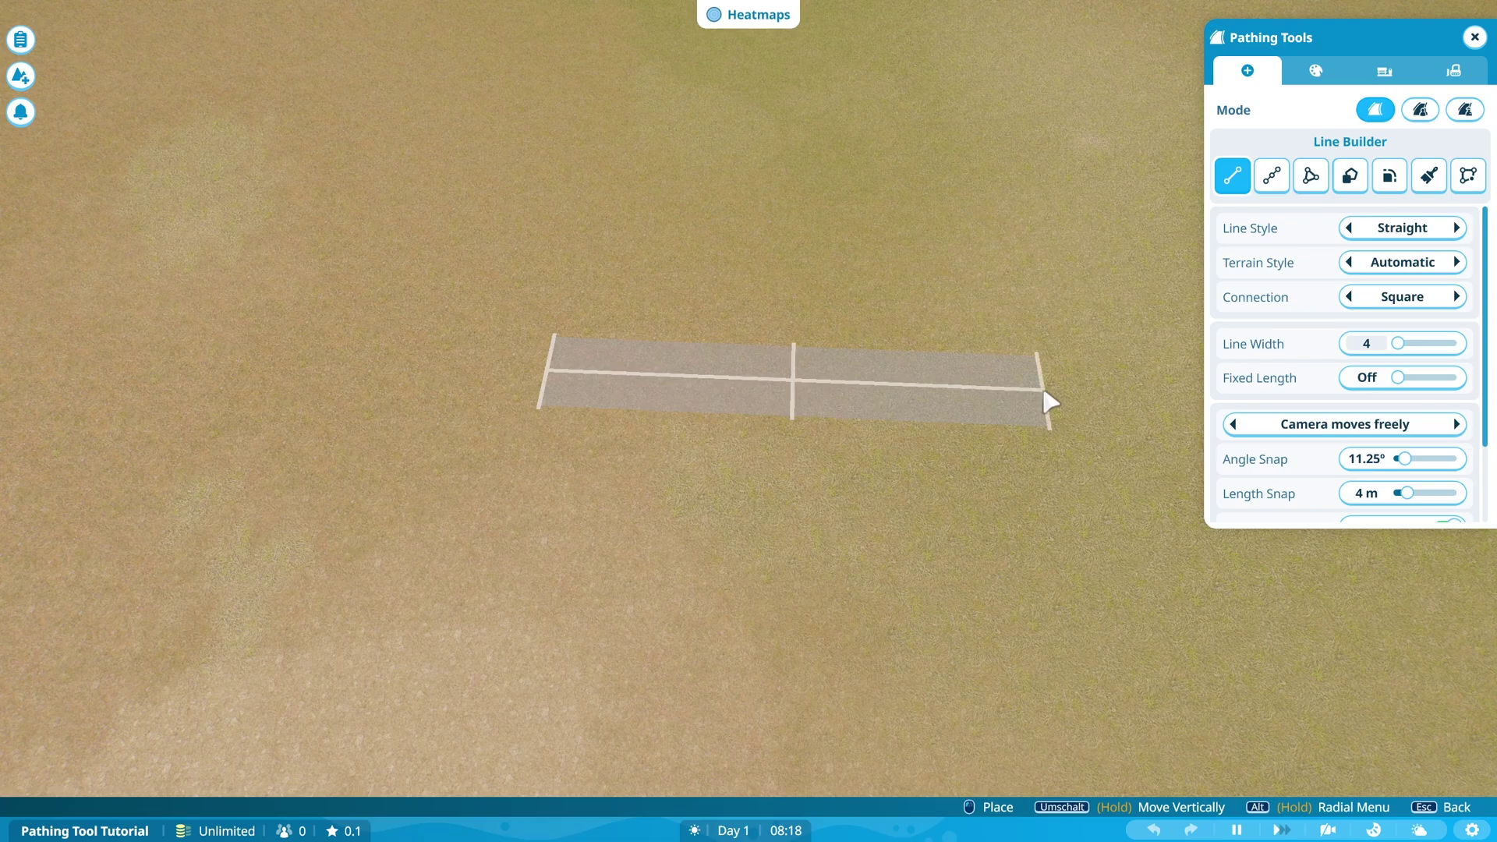
click(1046, 393)
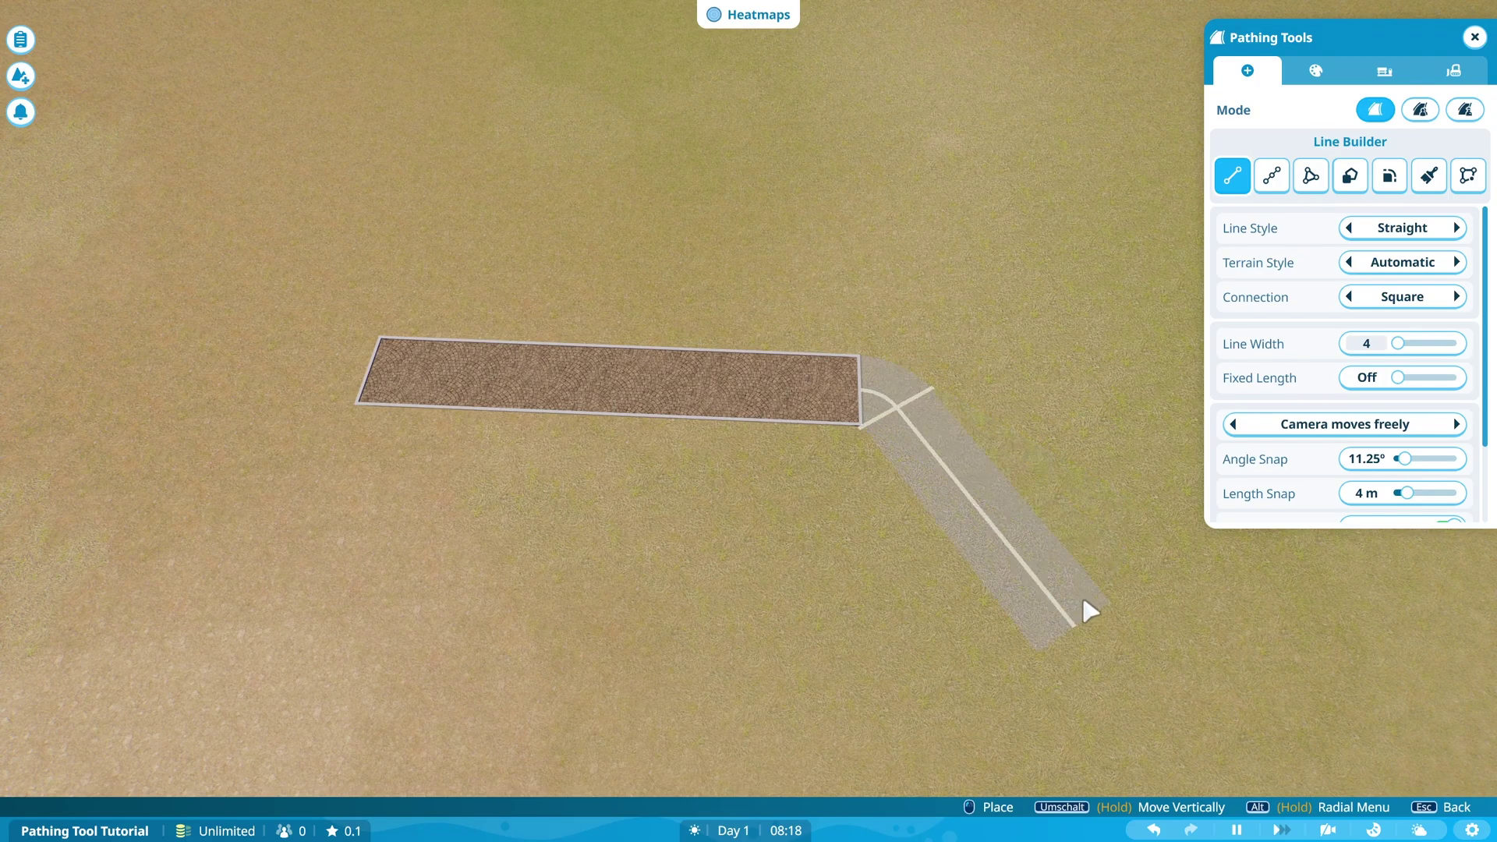
click(1084, 601)
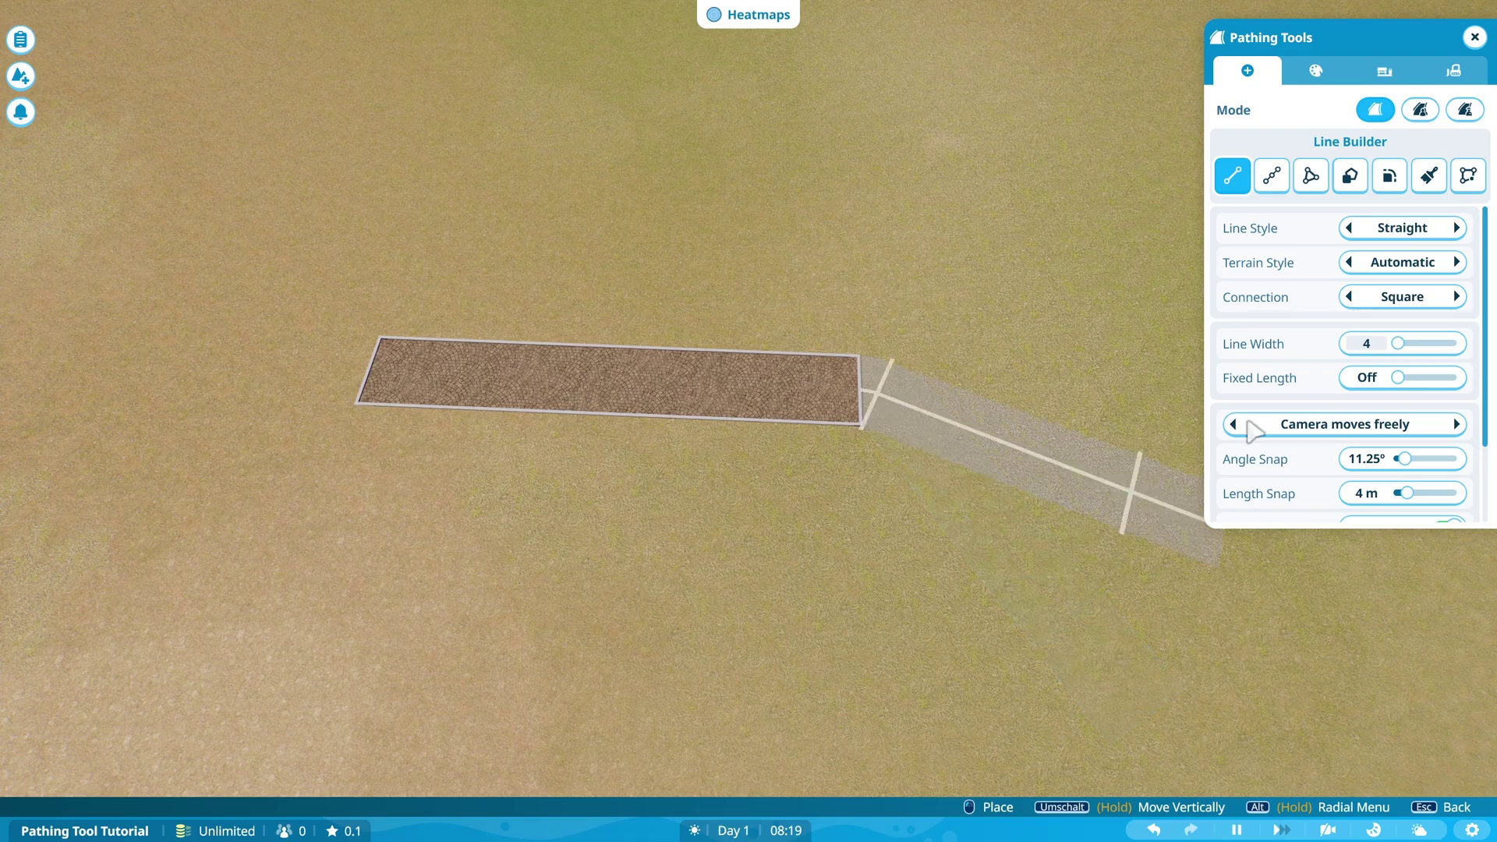
- Set the line style to Curve and extend the path with two opposite curved segments forming an S-bend
click(1415, 229)
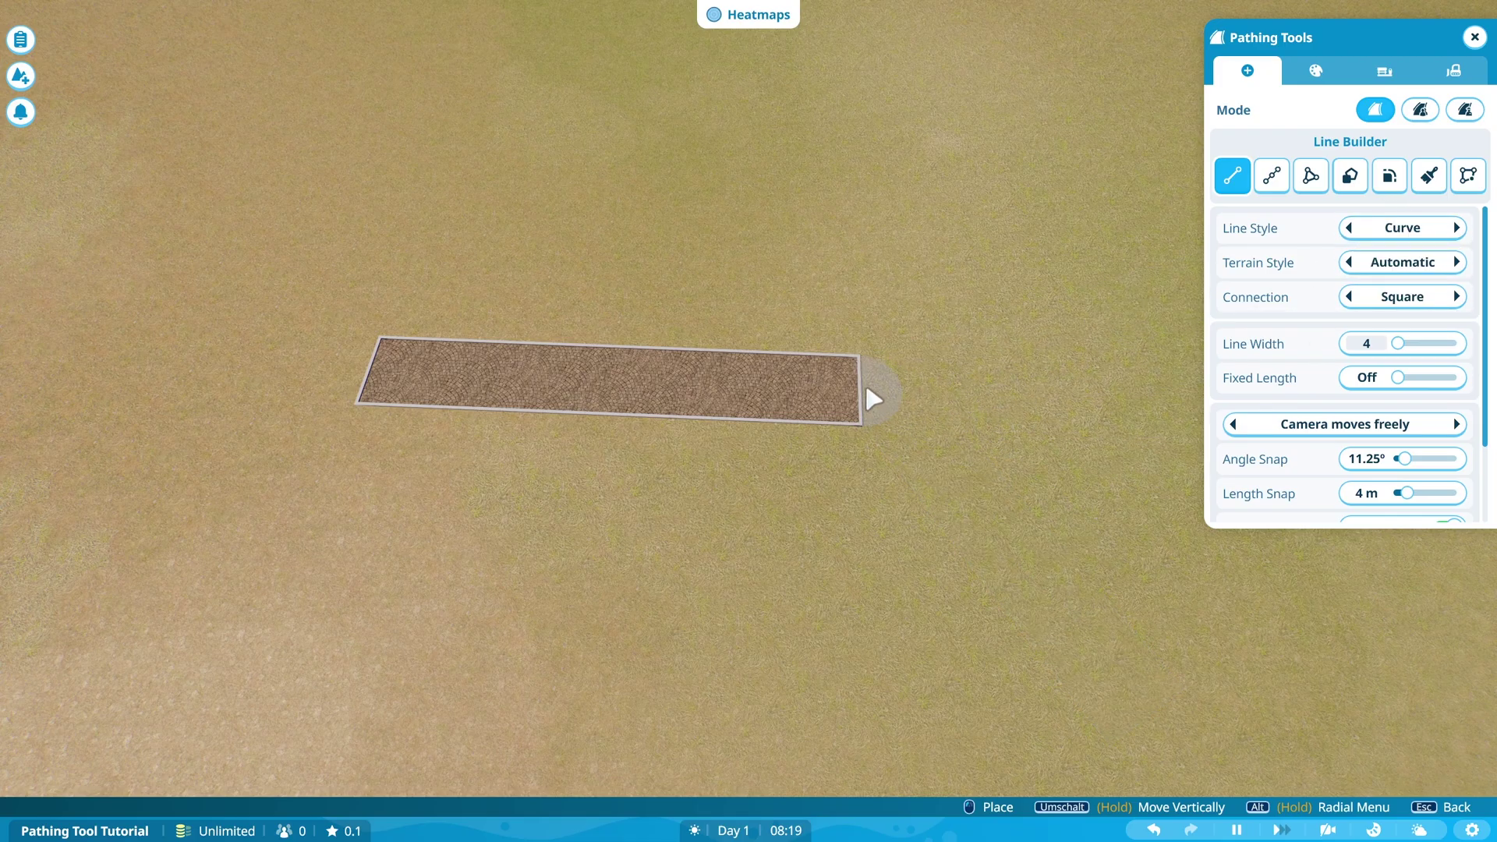
click(865, 388)
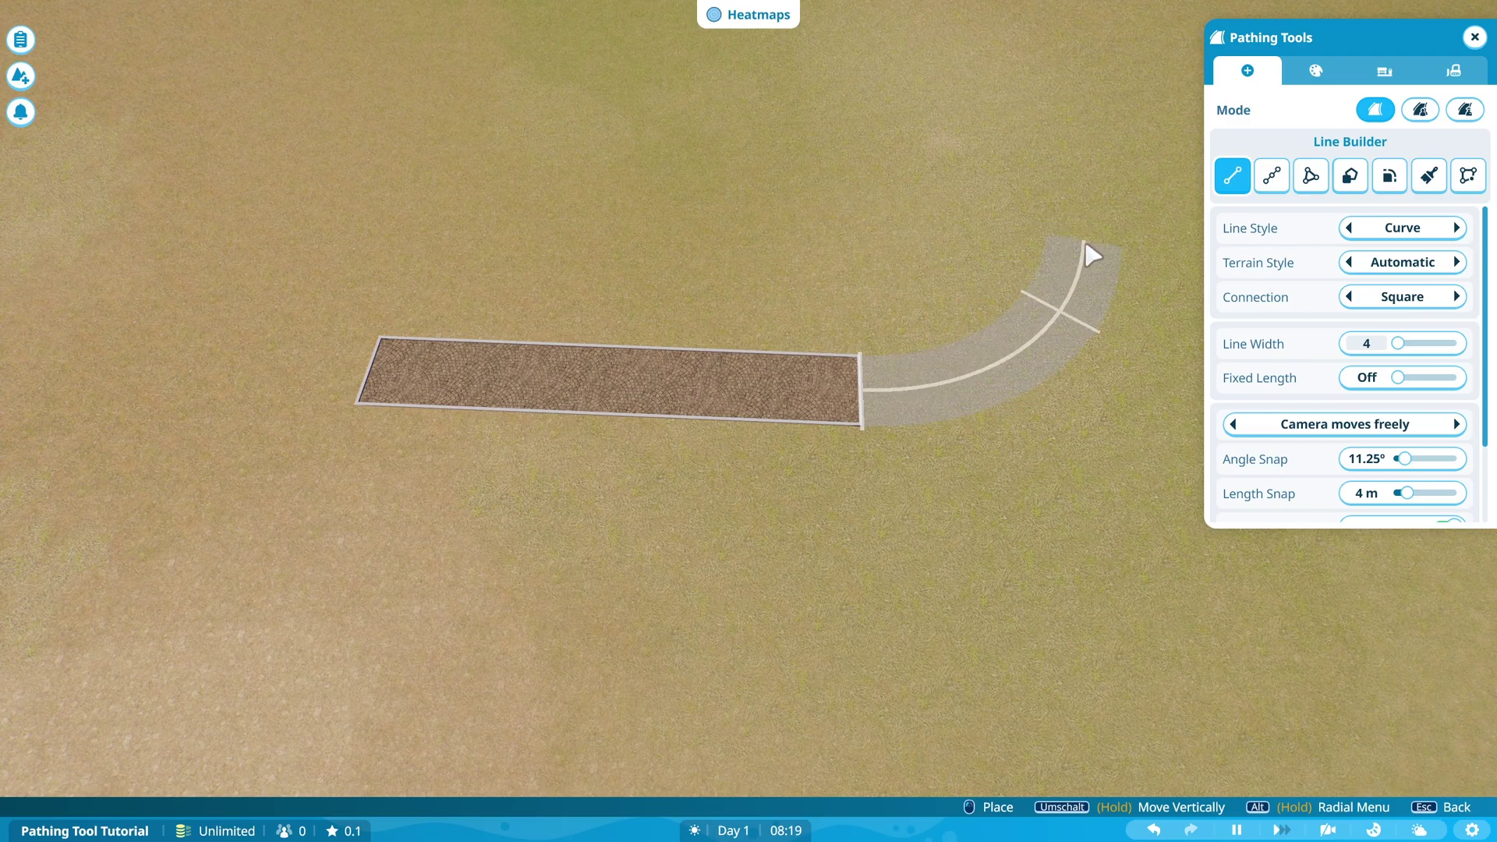
click(1072, 222)
key(d)
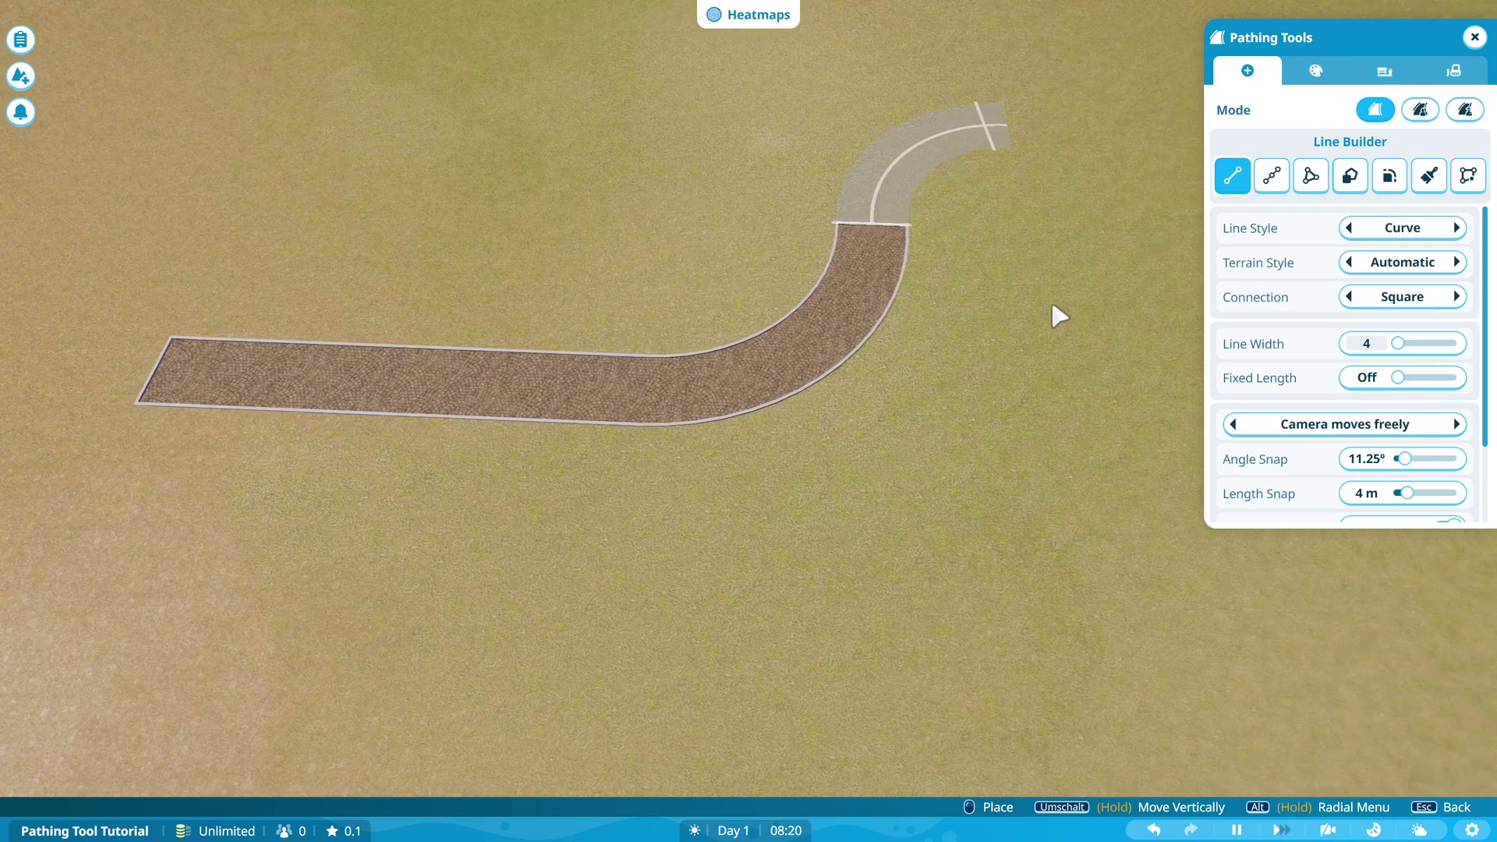
key(w)
key(w)
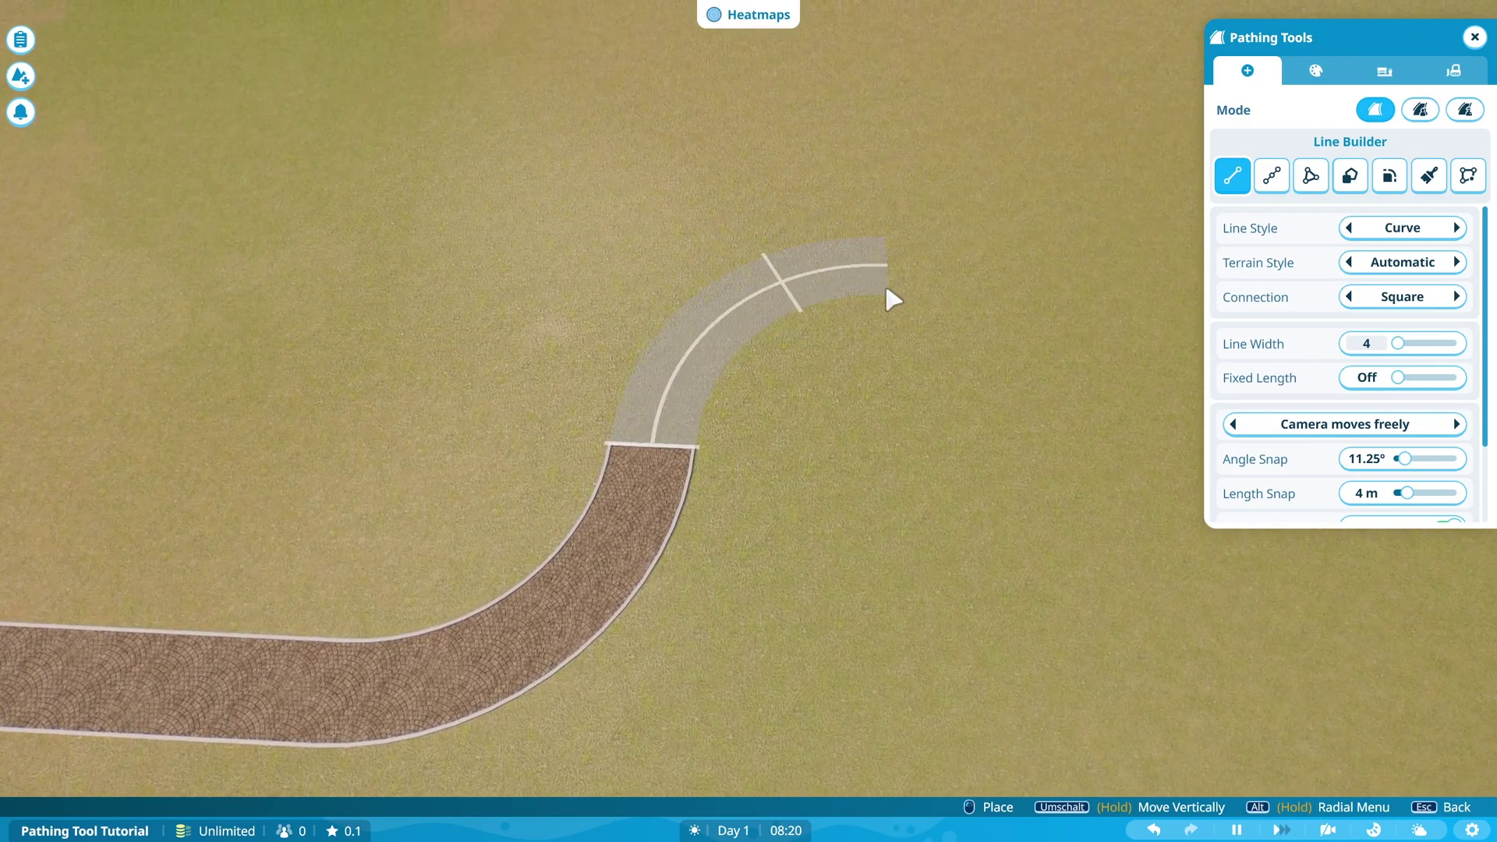
click(901, 294)
key(w)
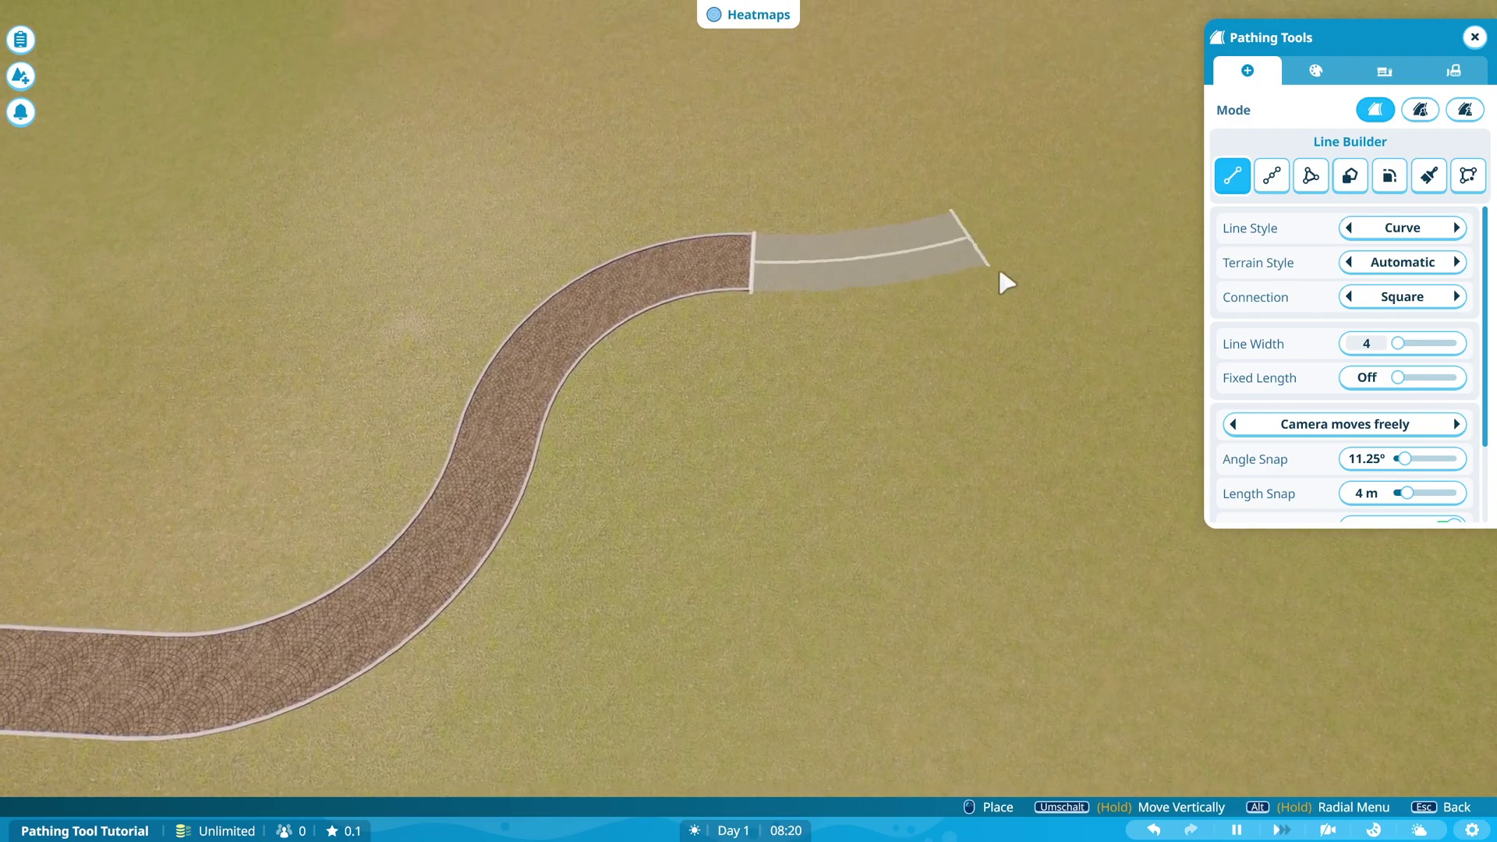
- Set the line style back to Straight and extend the S-bend with a rising ramp and a short elevated segment
scroll(998, 281, up, 2)
key(d)
key(w)
click(1393, 235)
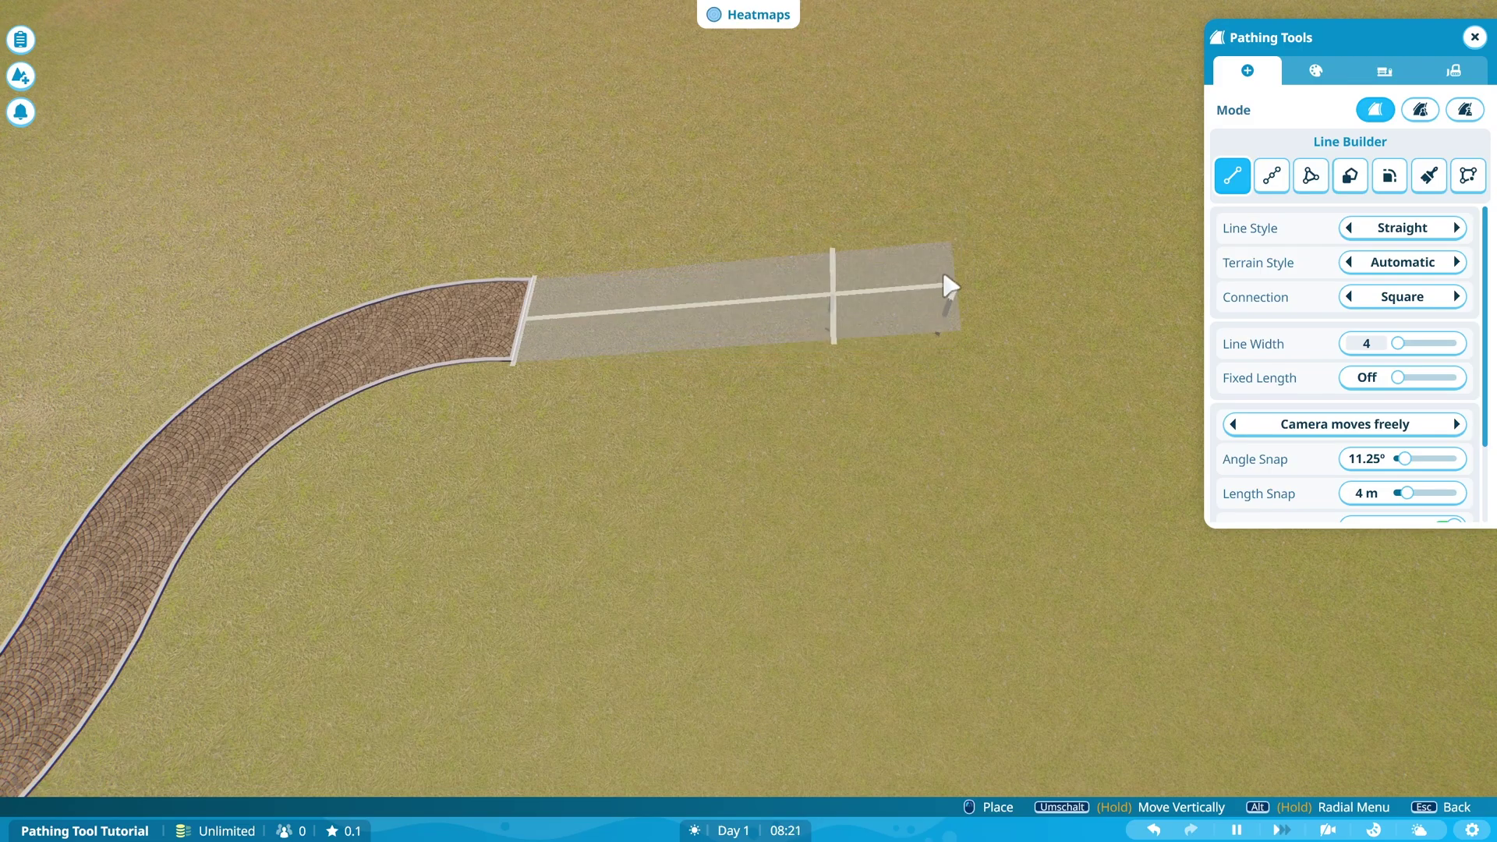
click(839, 294)
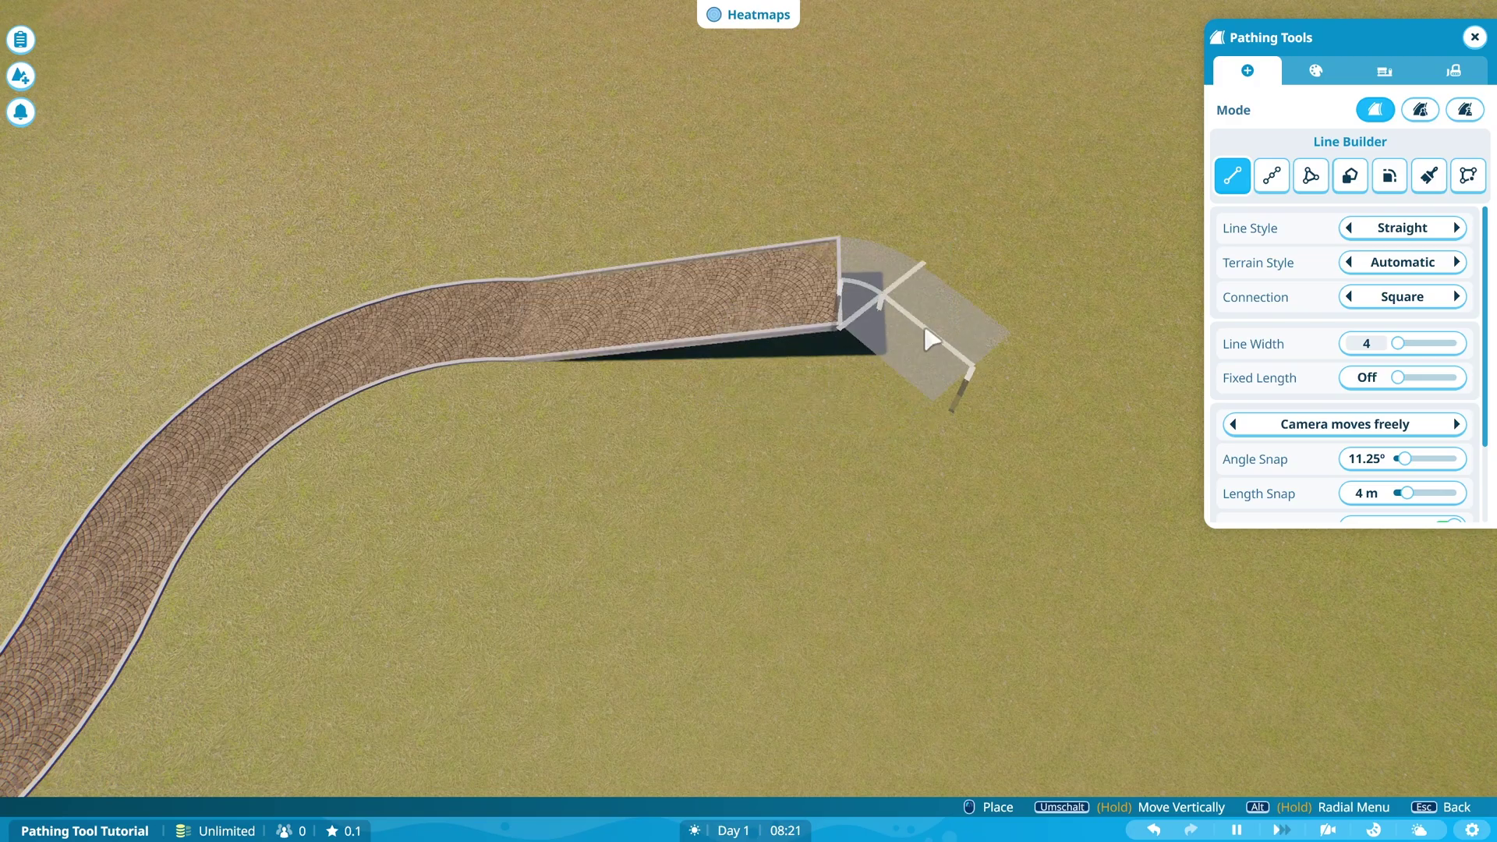
drag(936, 311, 1058, 378)
click(1104, 360)
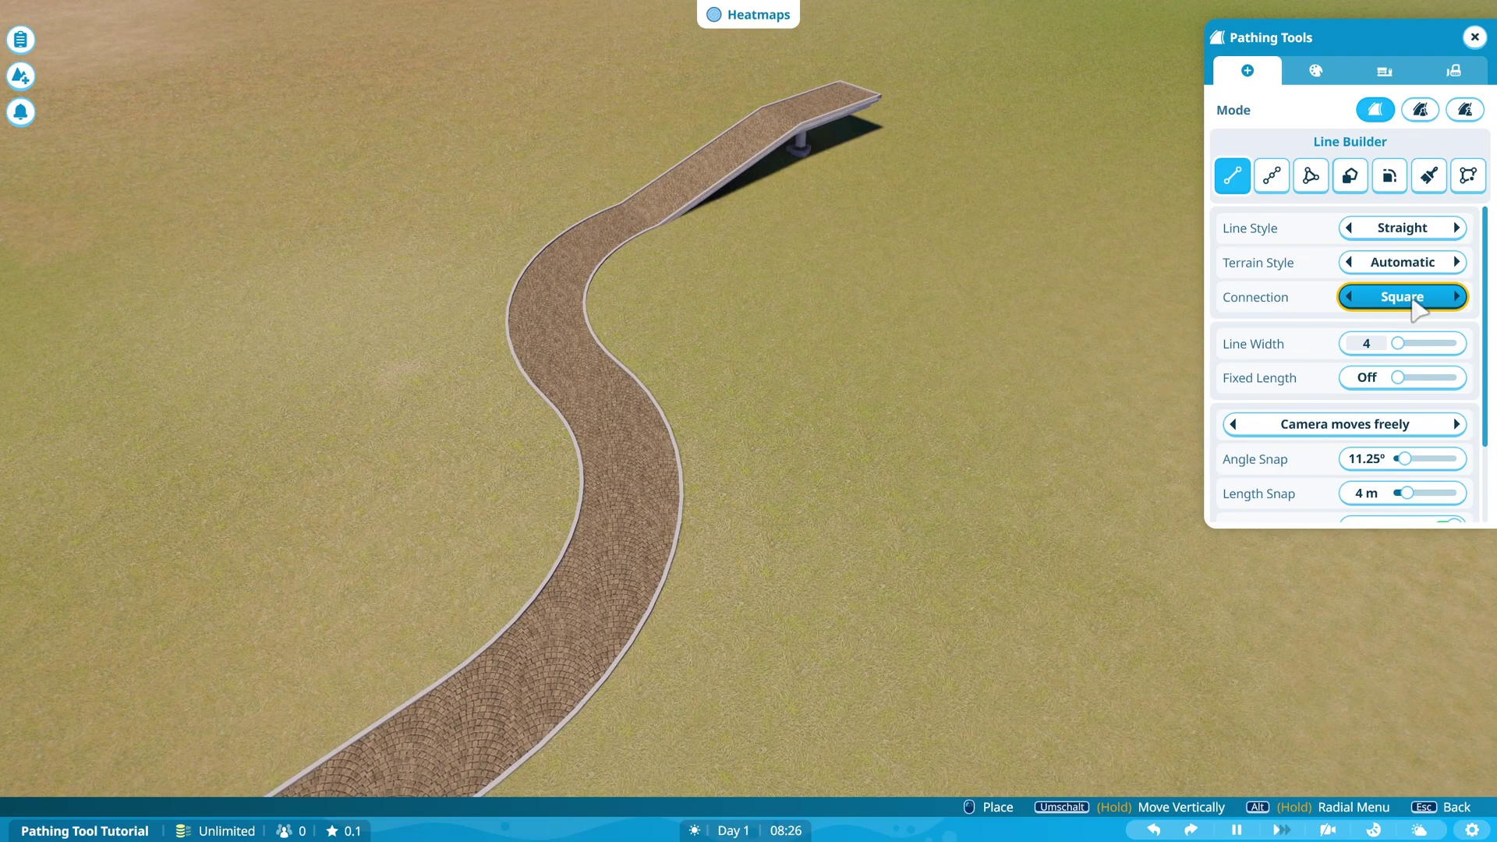
- Set the connection to Angle and build a short straight side path joining the outer edge of the curve
click(862, 650)
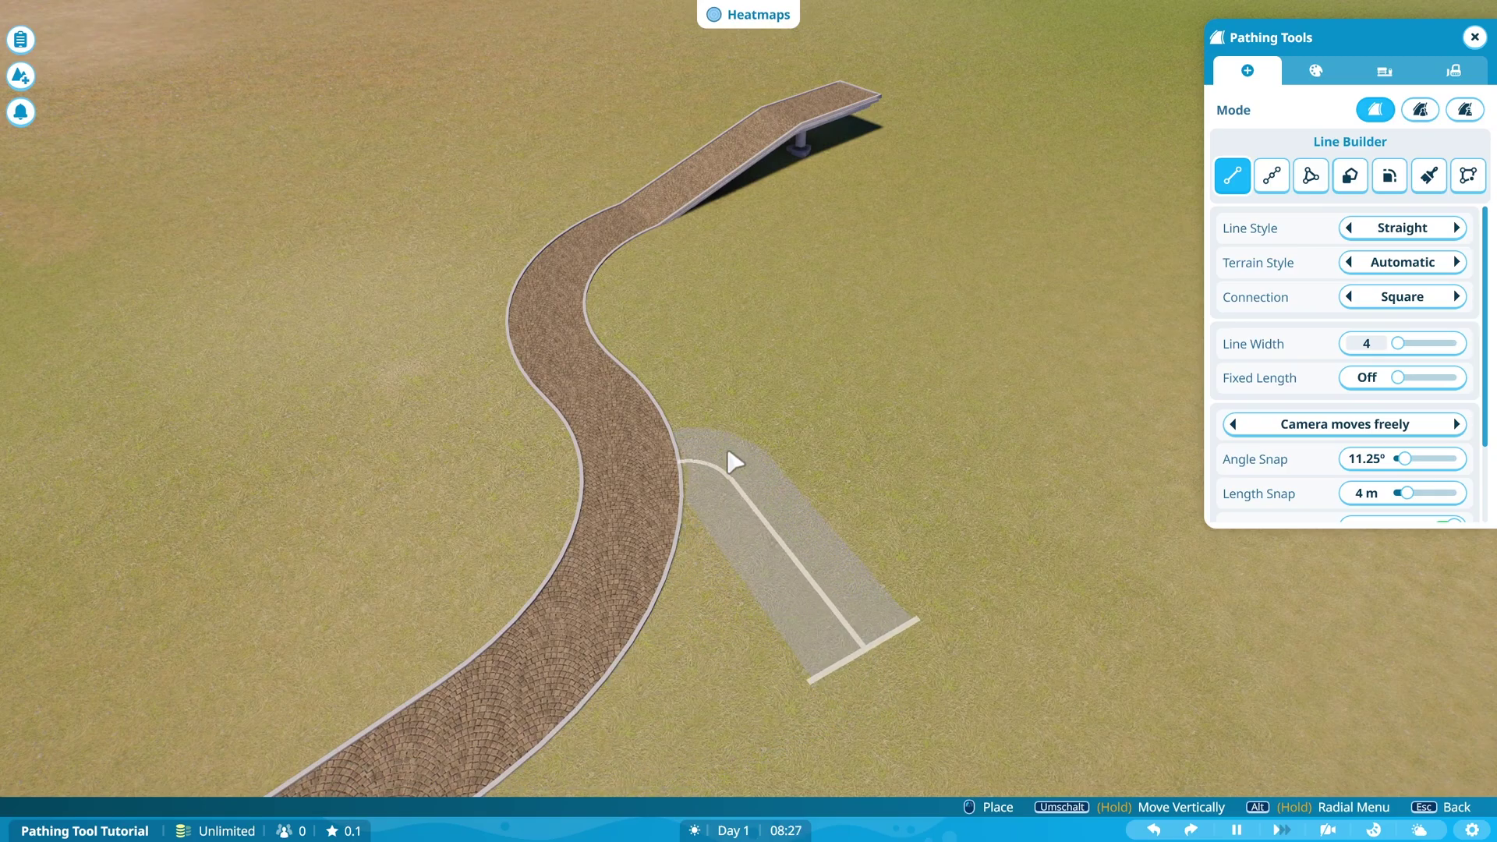
key(Escape)
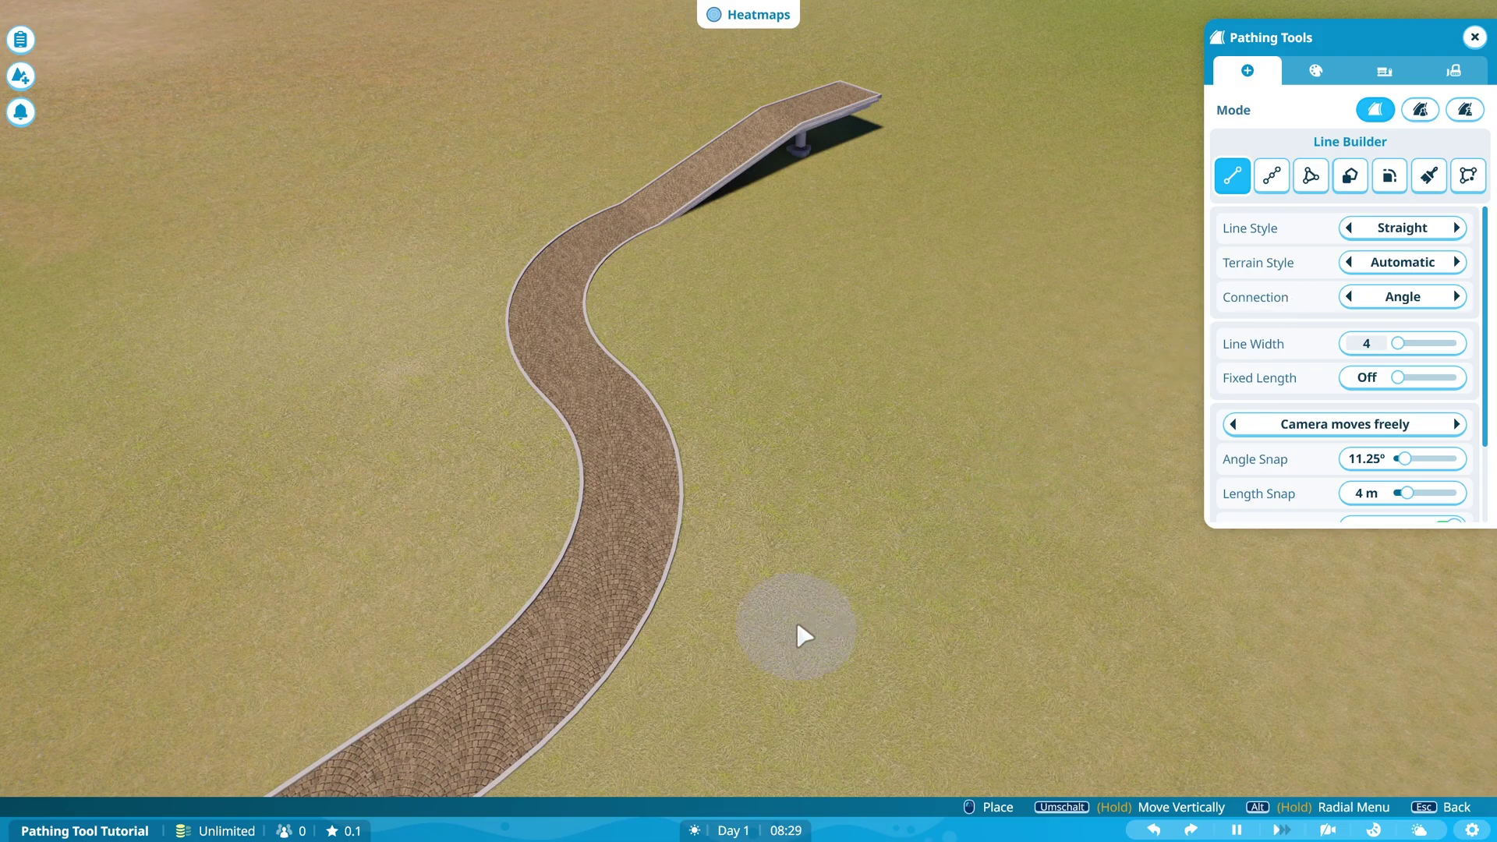
click(849, 644)
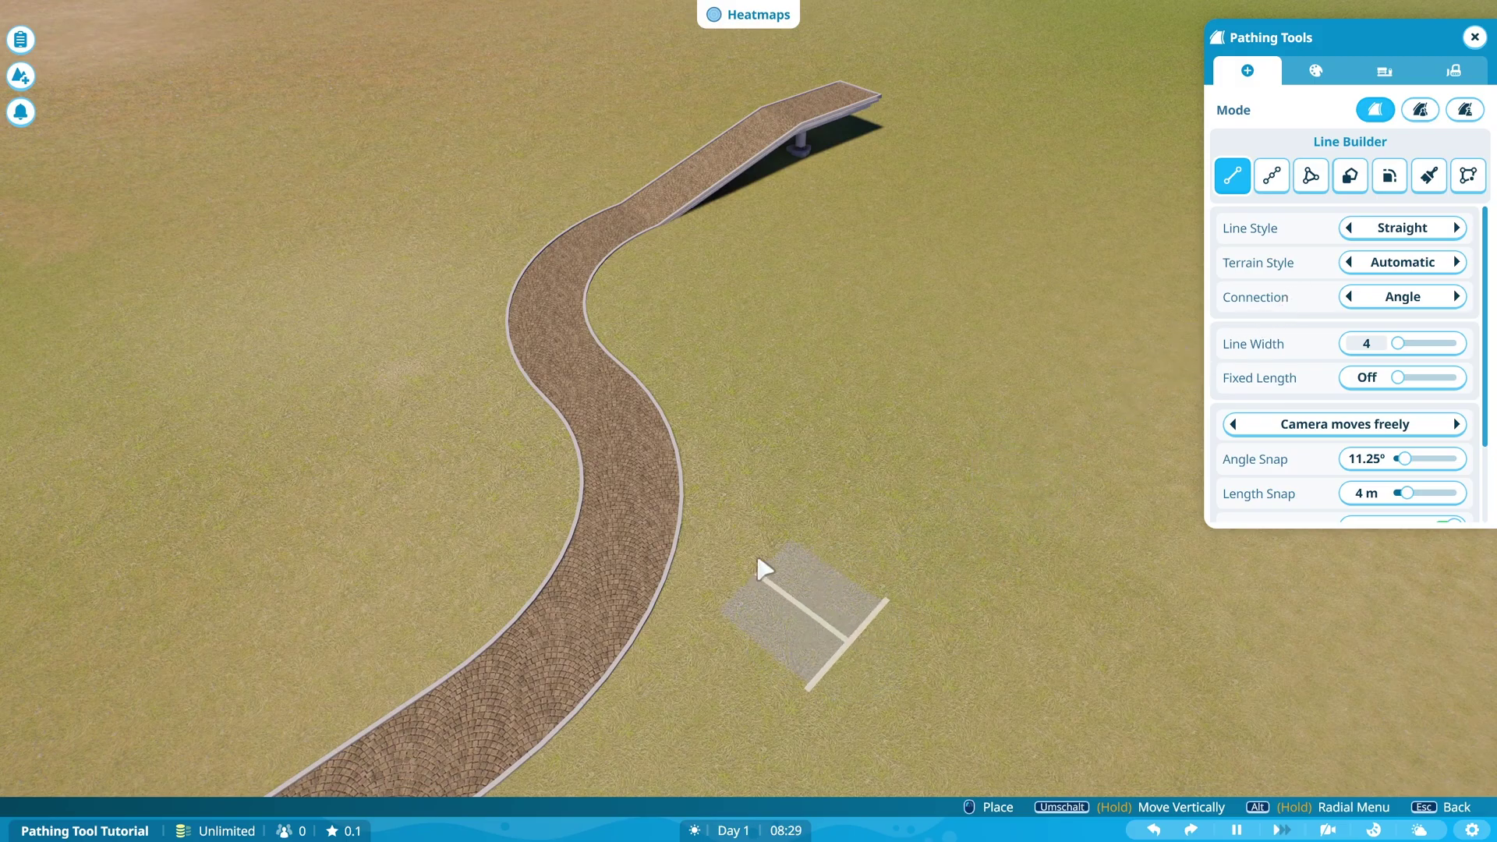
click(675, 495)
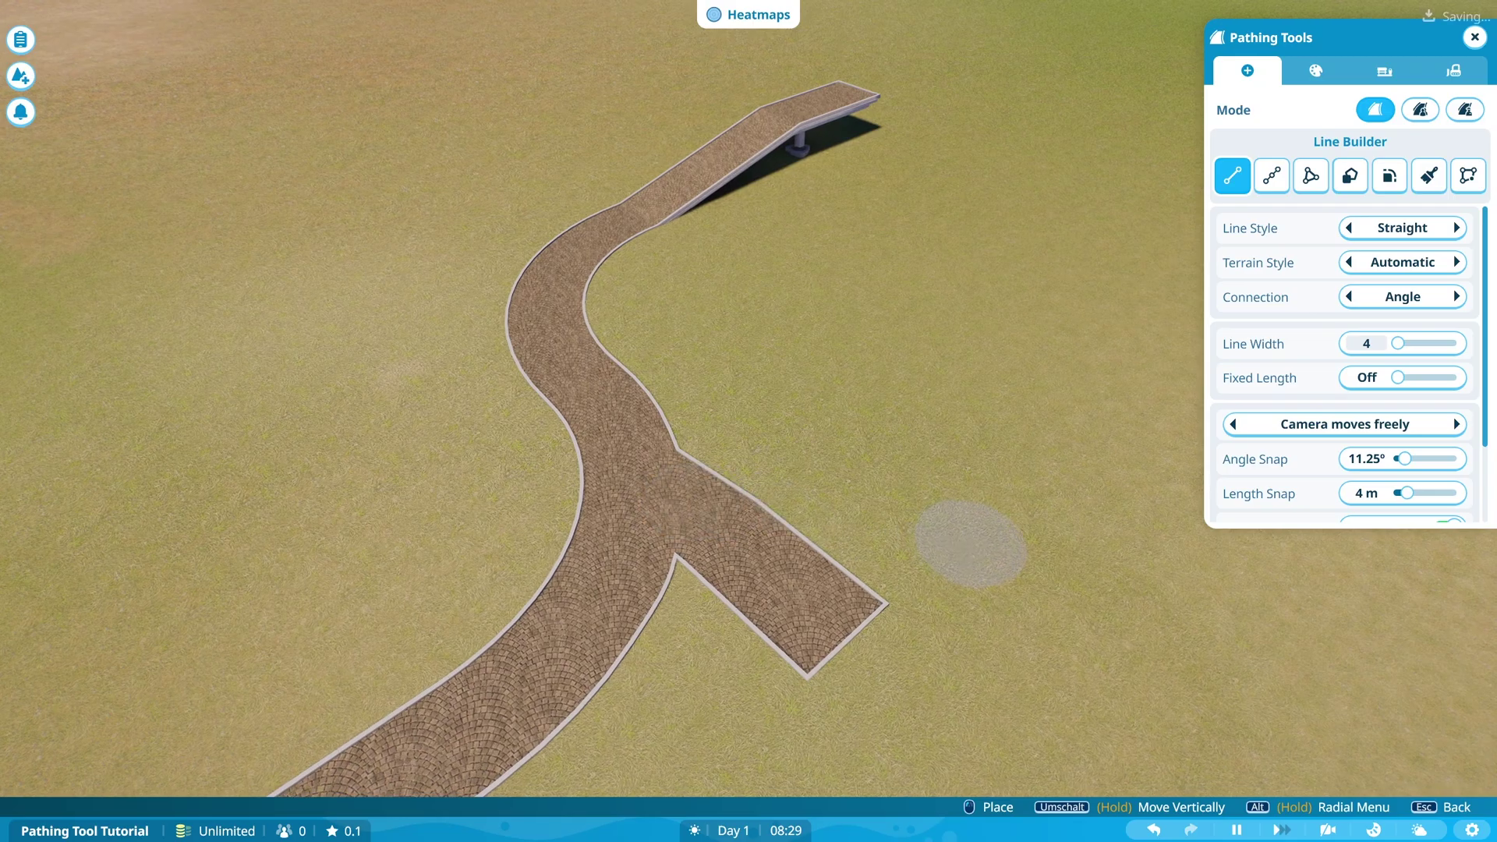
- Switch to Classic Paths and lay a straight row of four 4 m segments on the grass beside the curved path
click(1272, 175)
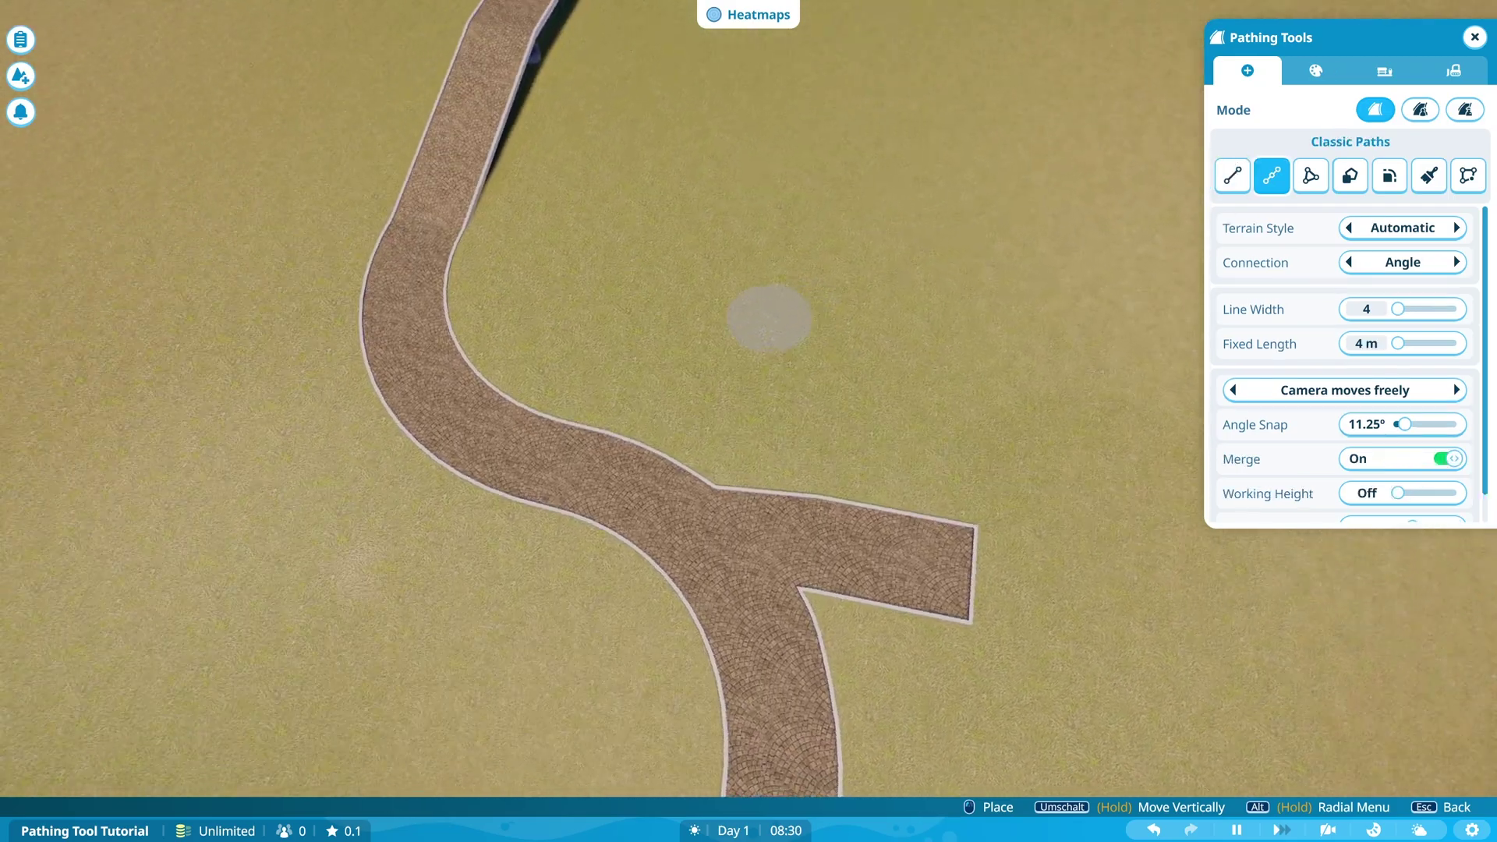
scroll(772, 294, up, 3)
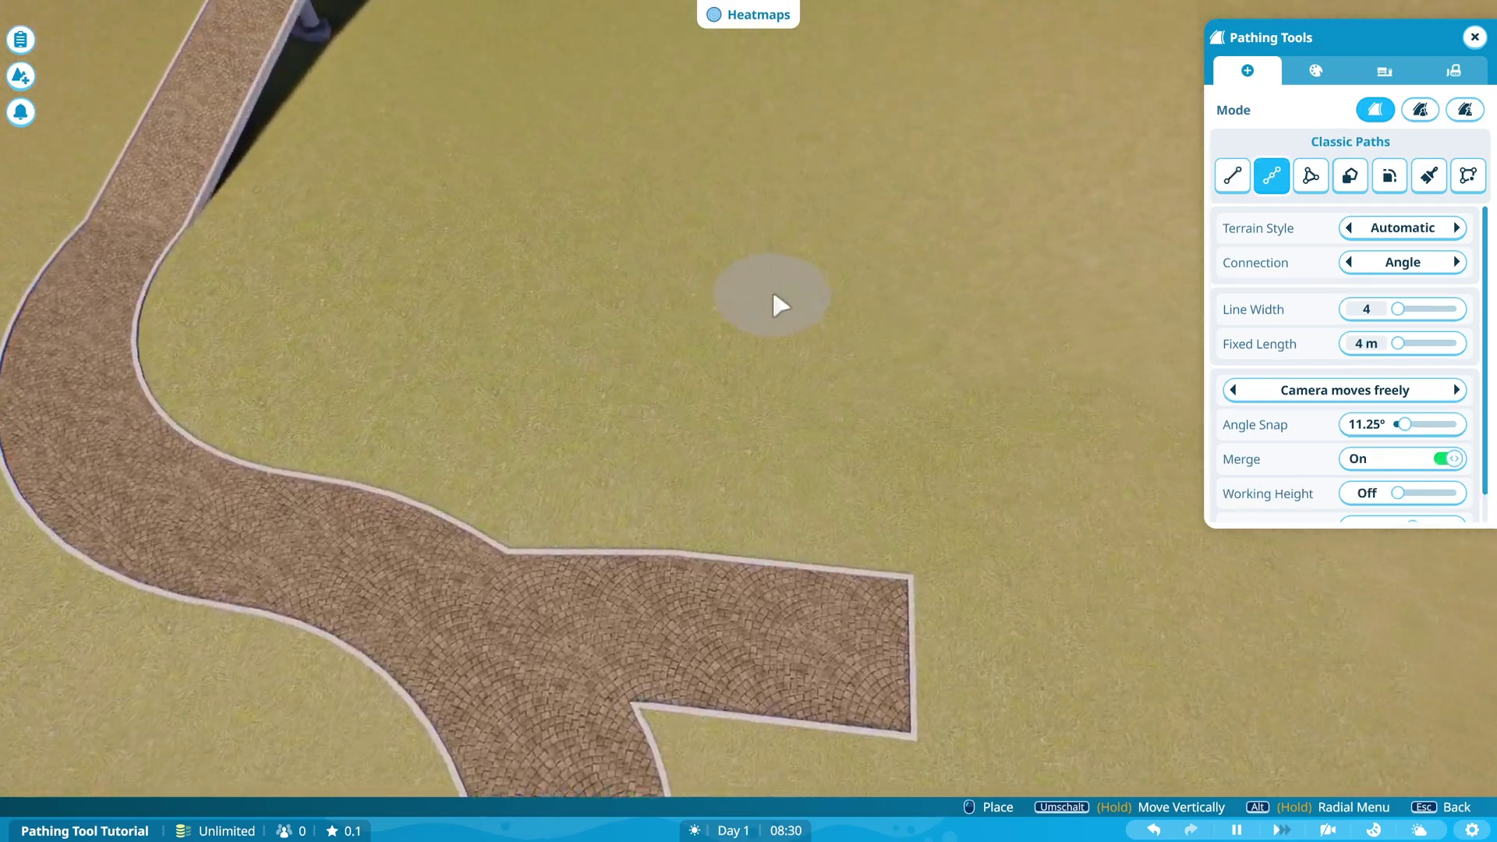
click(696, 326)
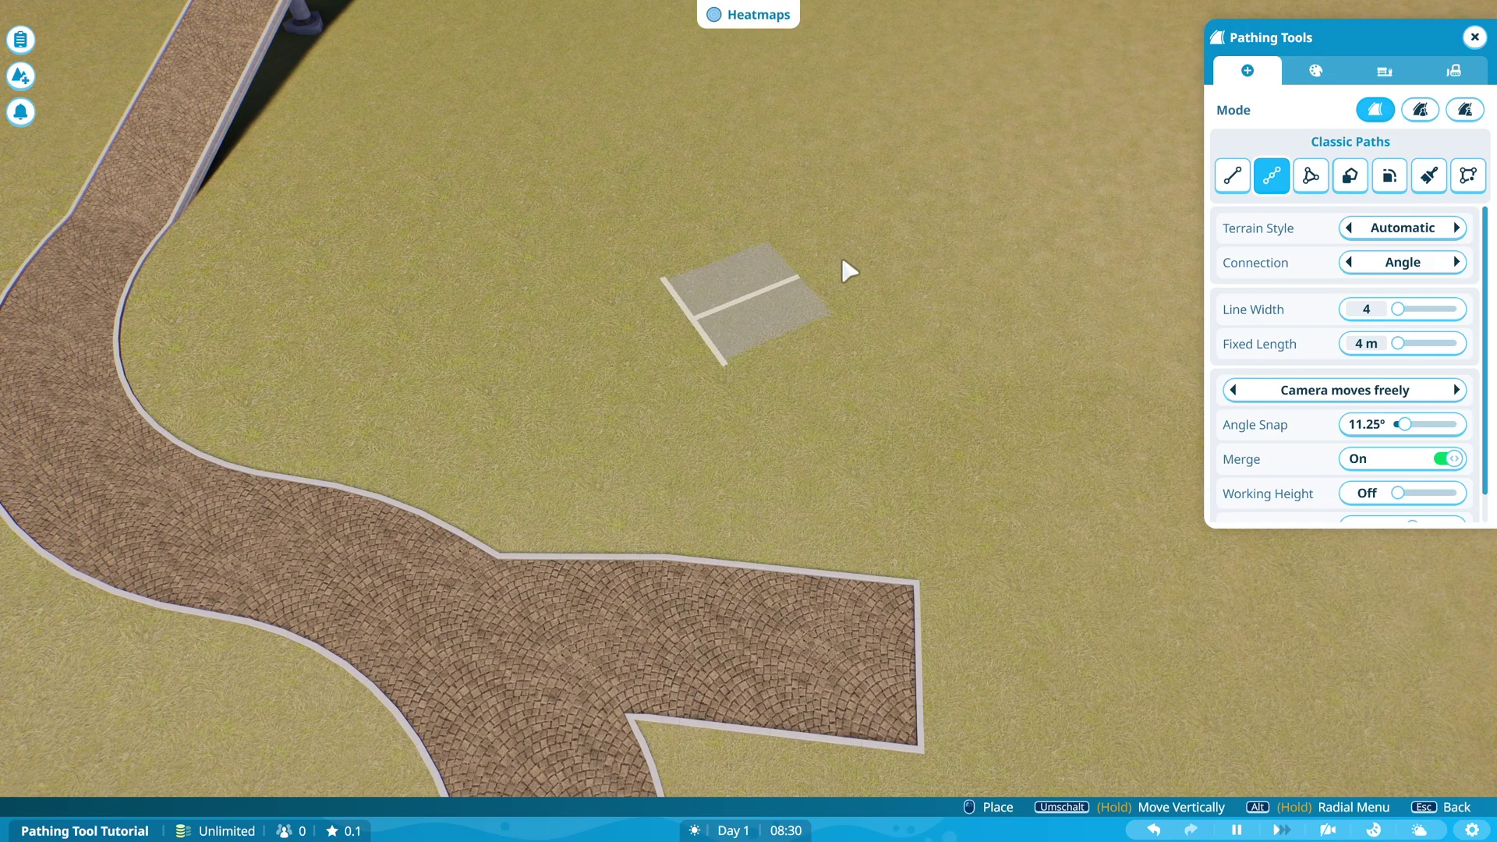
drag(842, 257, 780, 257)
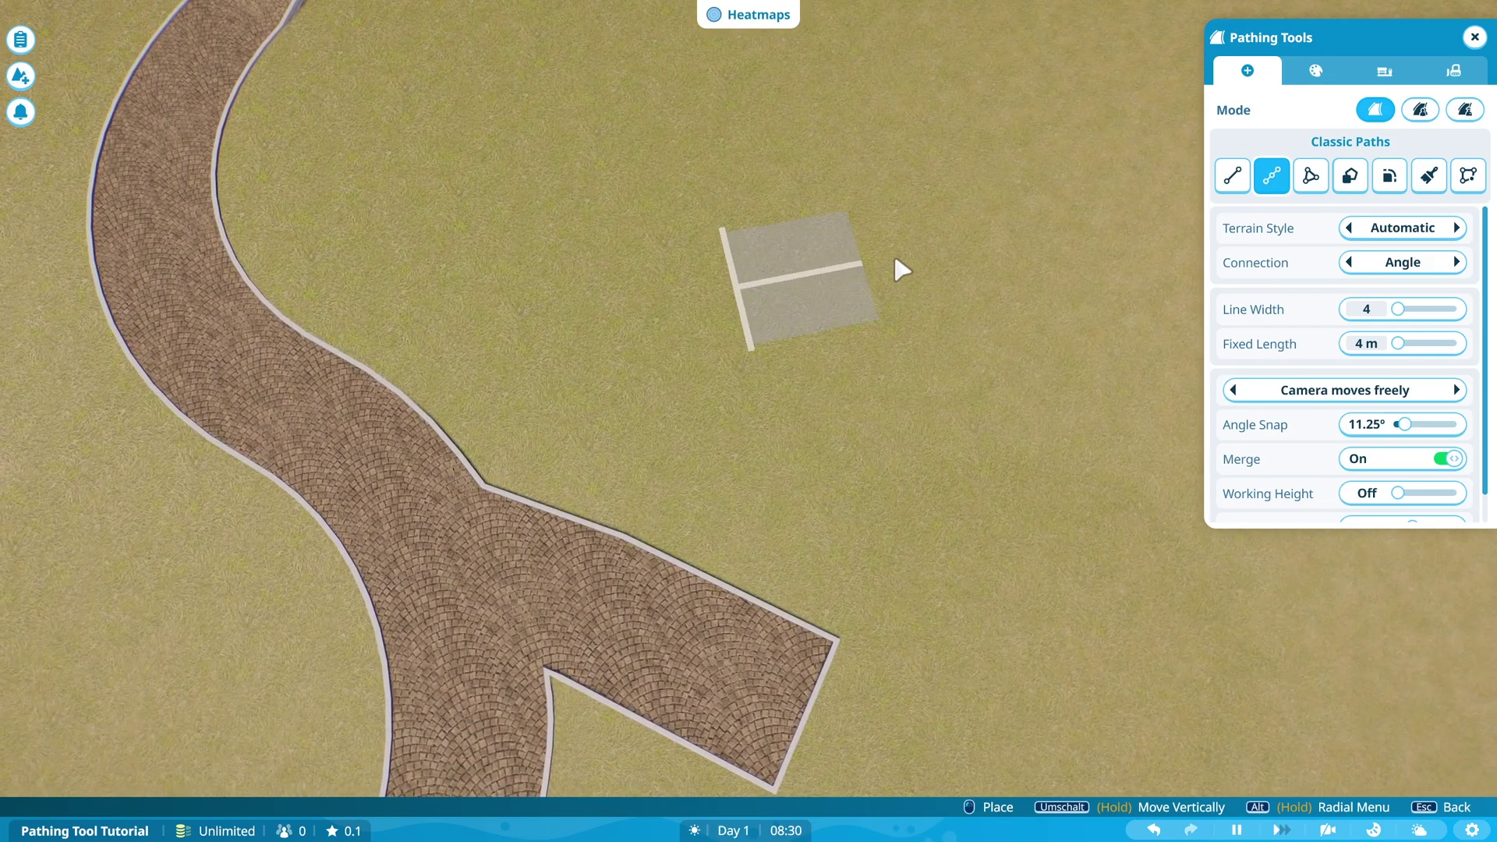
key(d)
key(a)
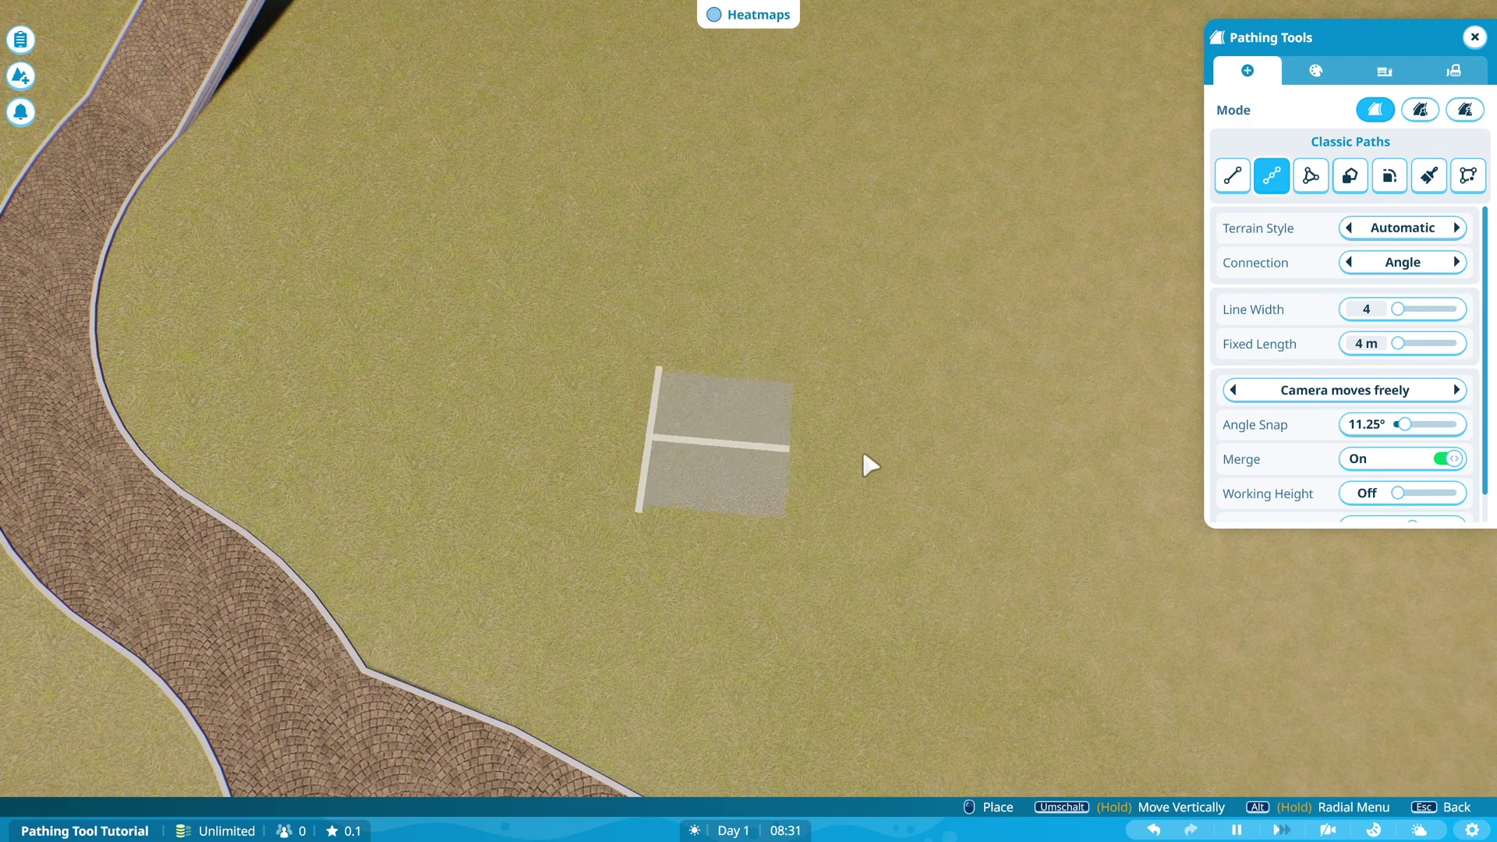
click(812, 428)
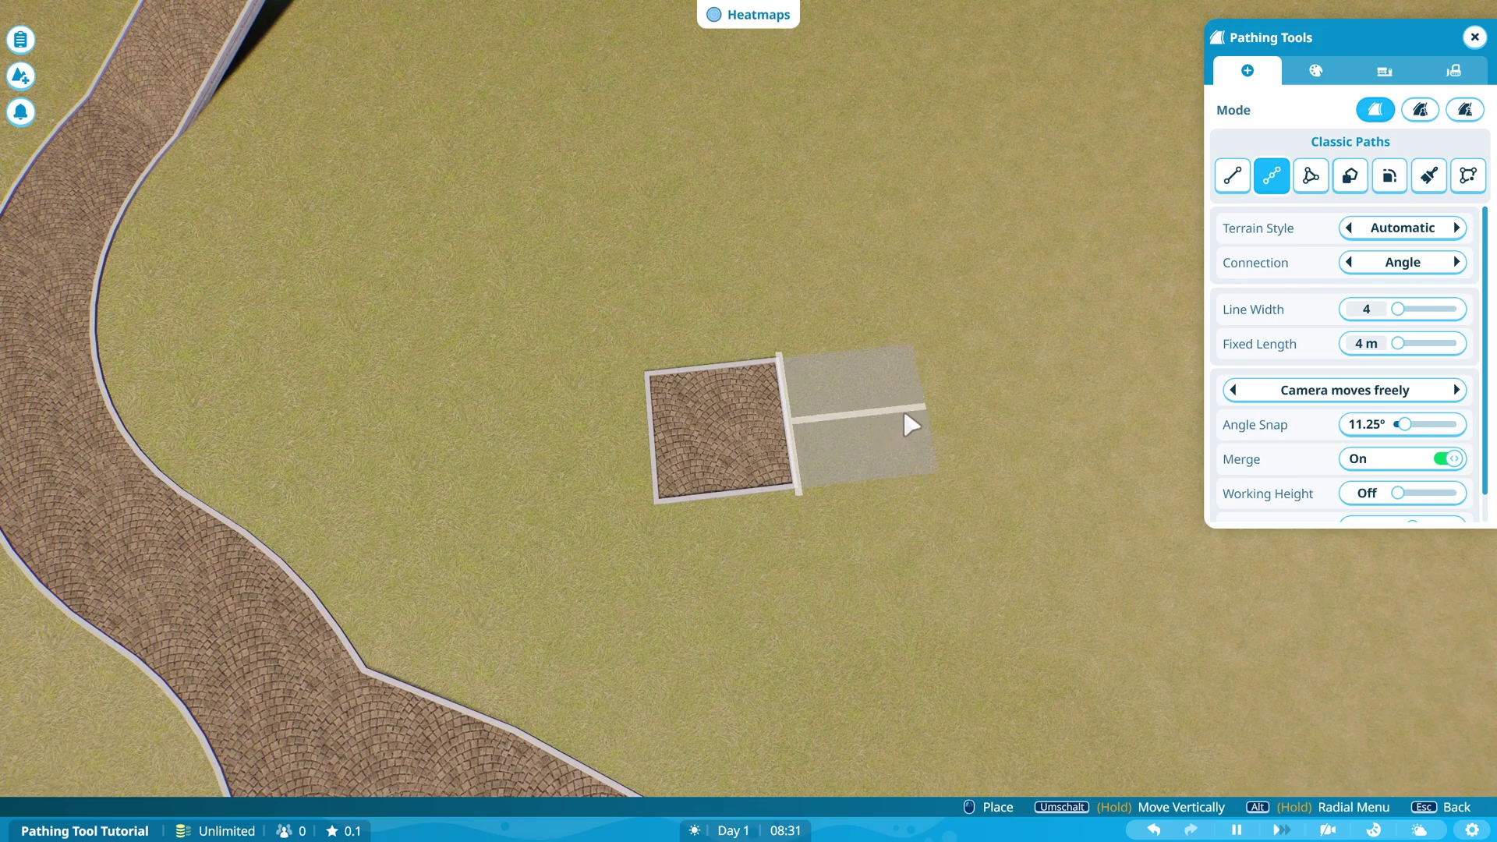
click(916, 421)
click(1019, 387)
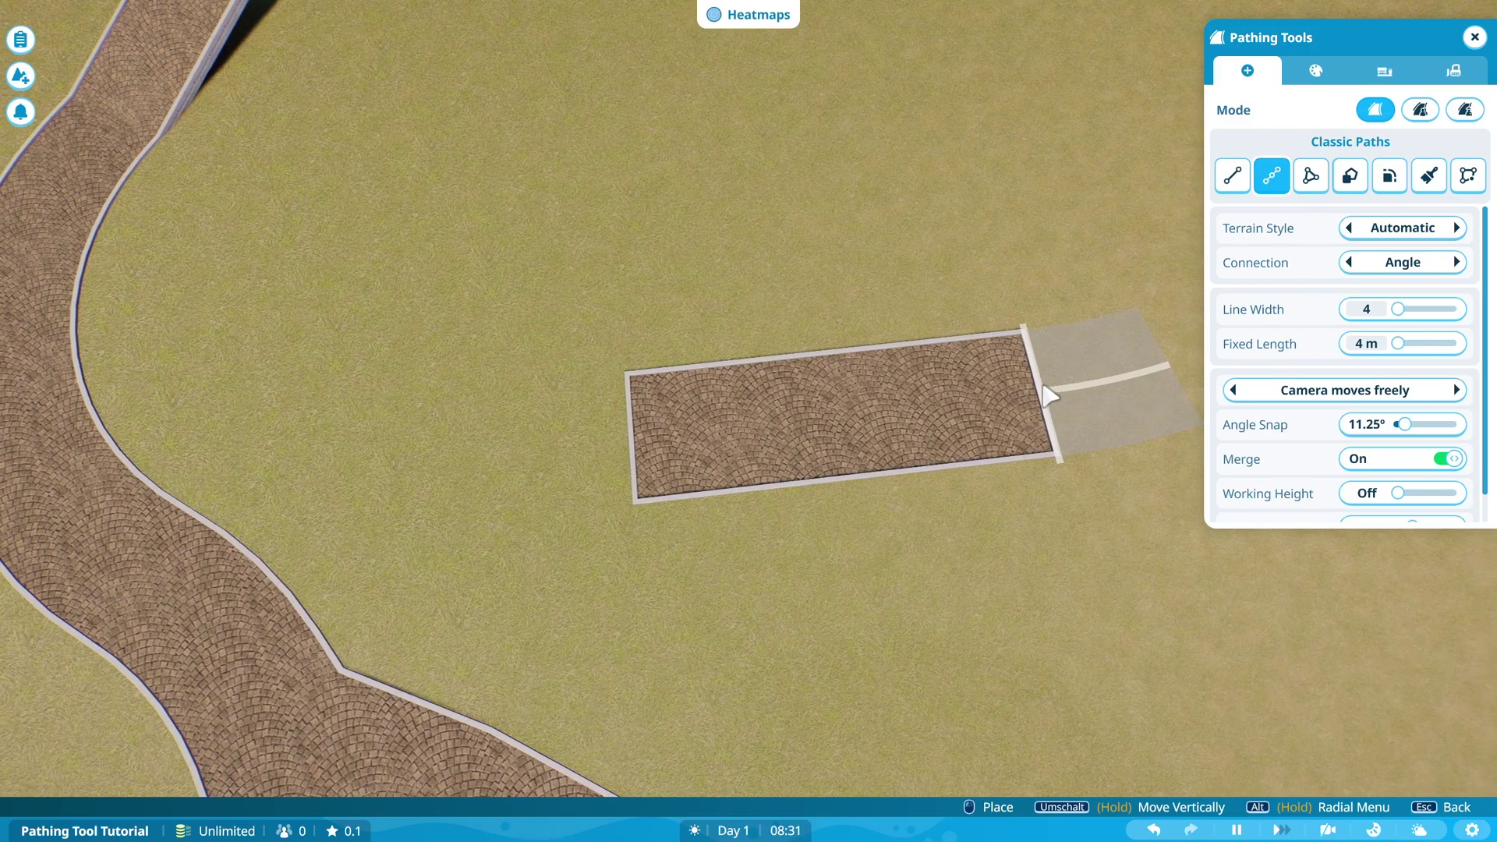
click(989, 368)
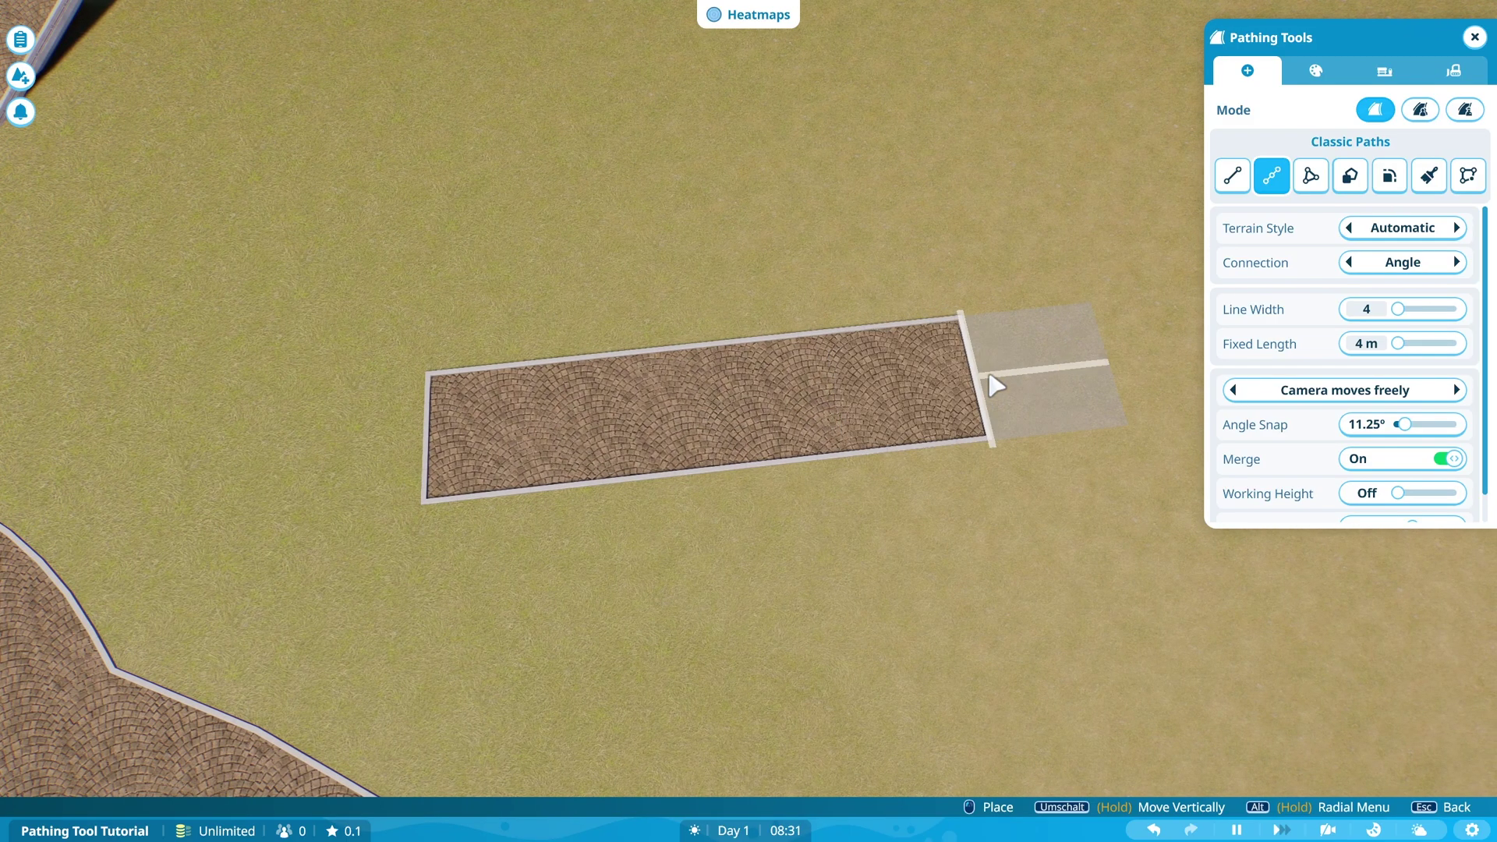
- Using the Draw Tool with straight lines, outline and close a four-sided plaza against the side of the long straight path
right_click(909, 584)
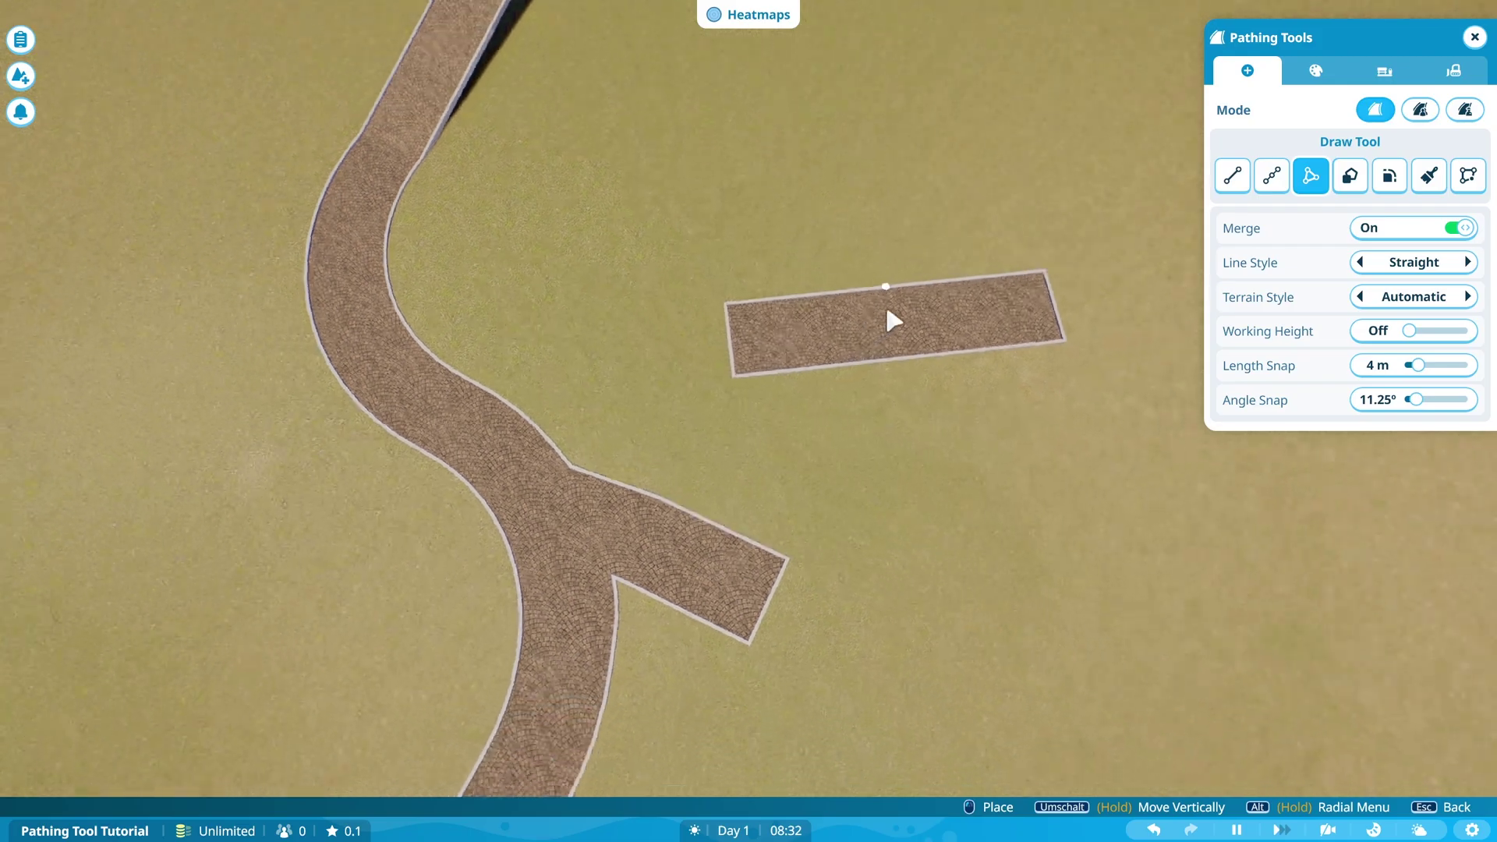
scroll(887, 311, down, 4)
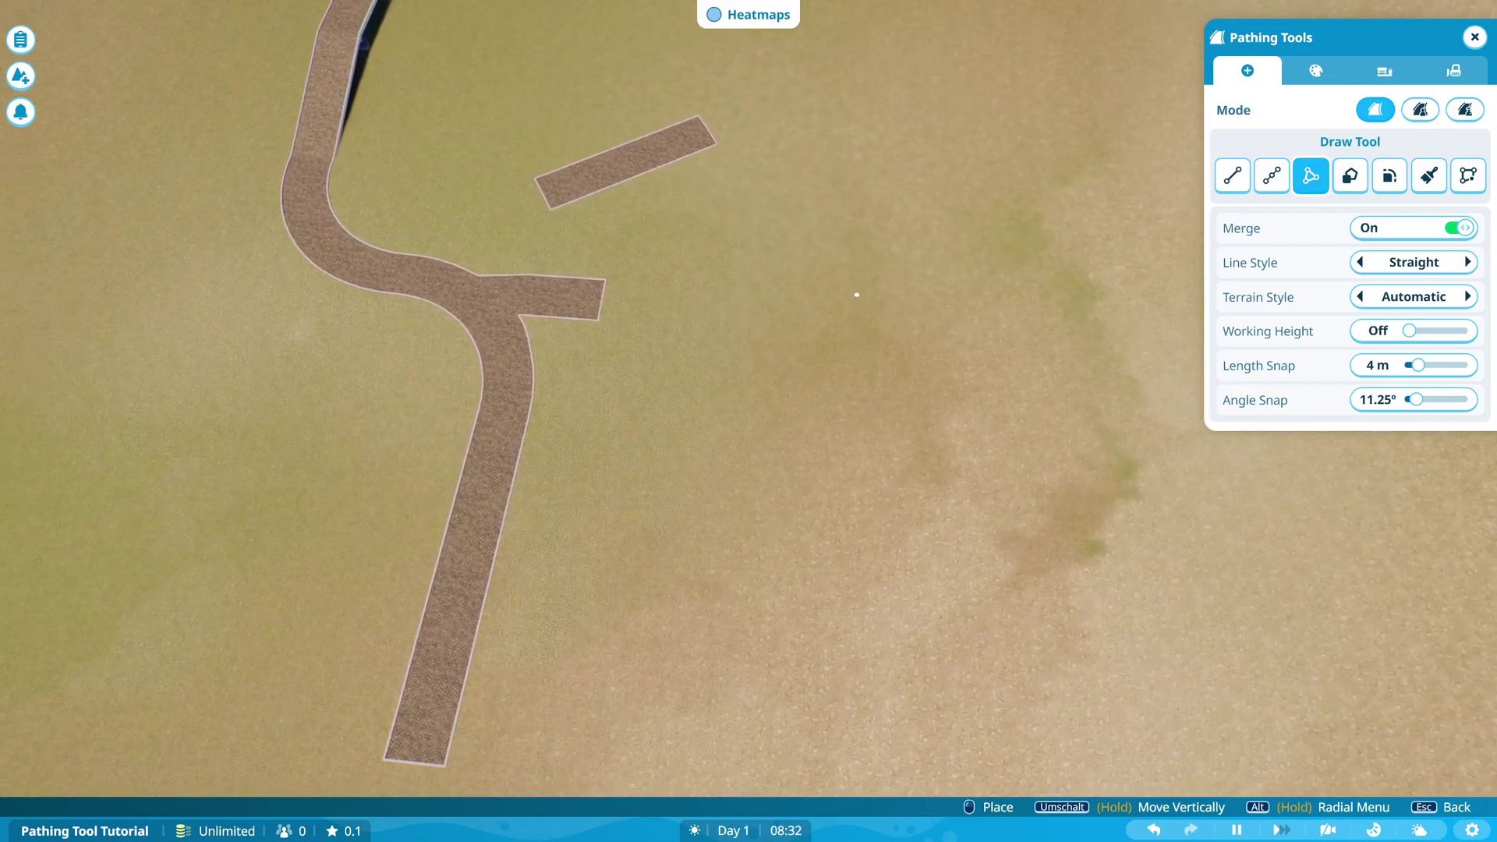
scroll(857, 295, up, 5)
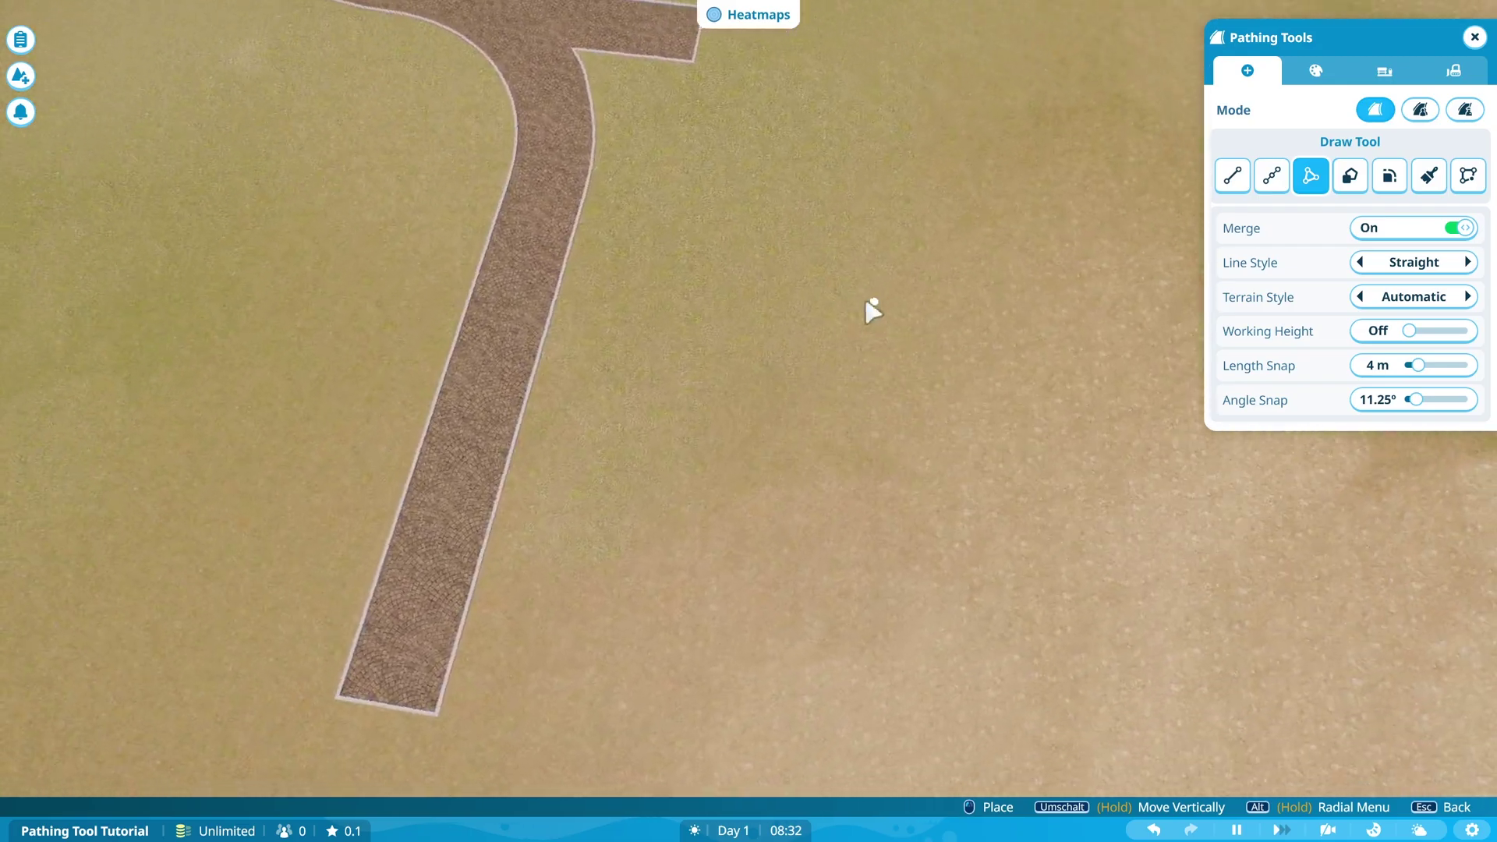
key(w)
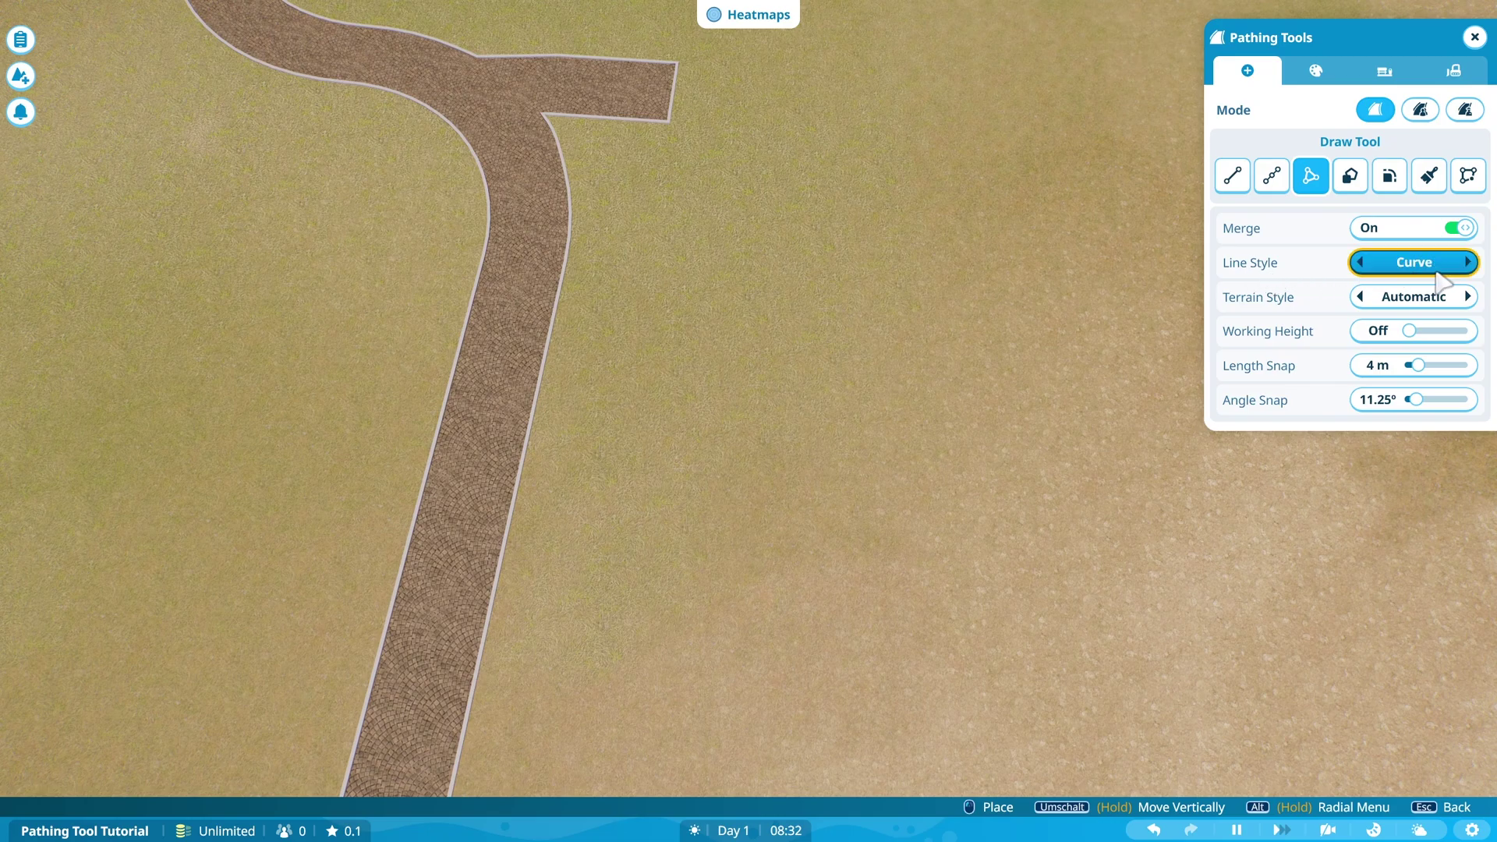
click(563, 287)
click(1086, 292)
click(1115, 730)
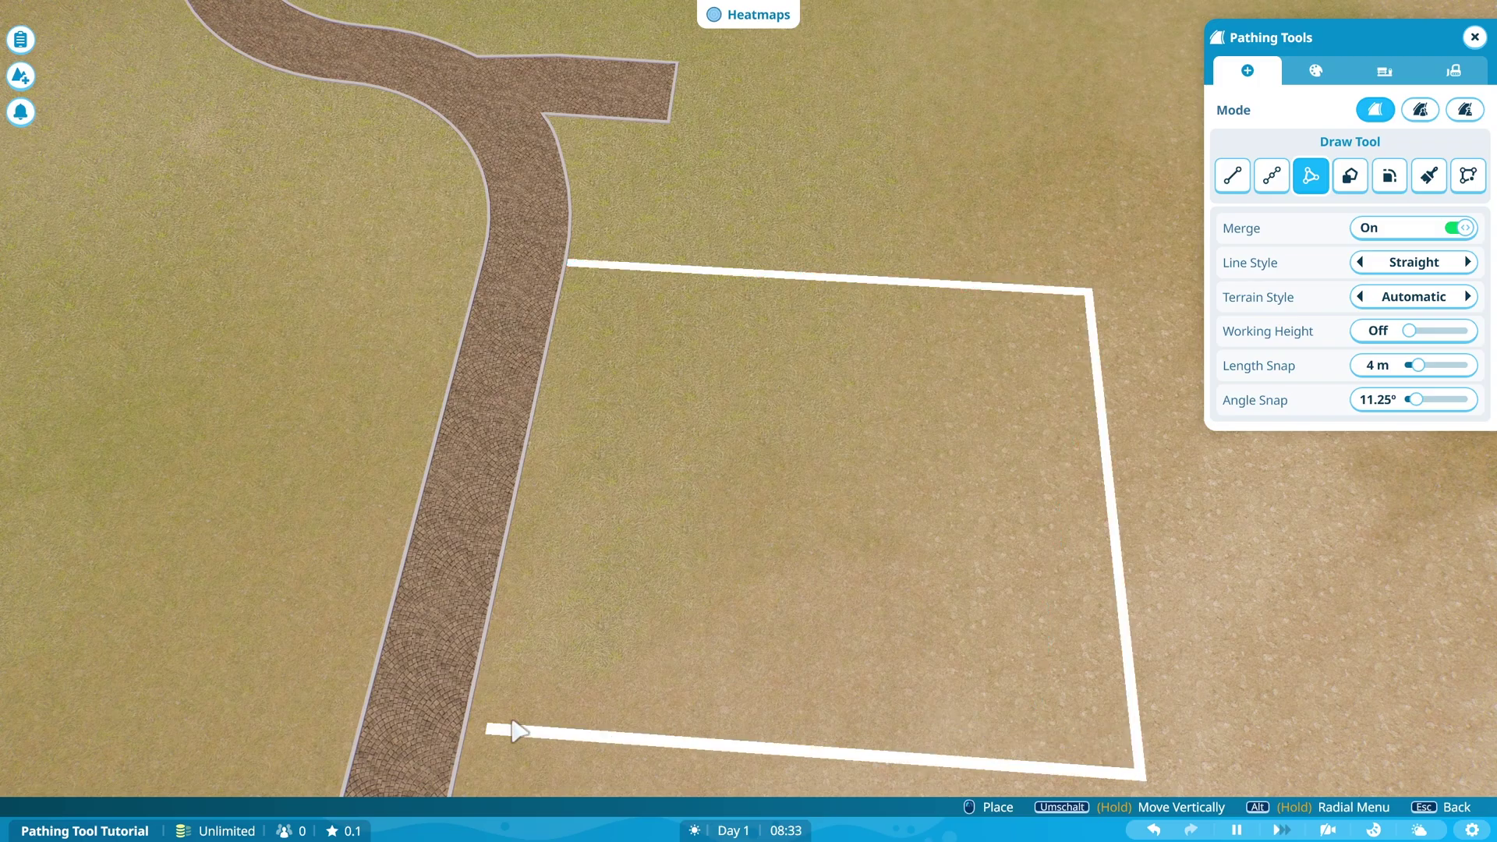
click(464, 672)
click(564, 269)
- Set the Draw Tool's line style to Curve and draw a closed round area overlapping the plaza's outer corner
click(1408, 265)
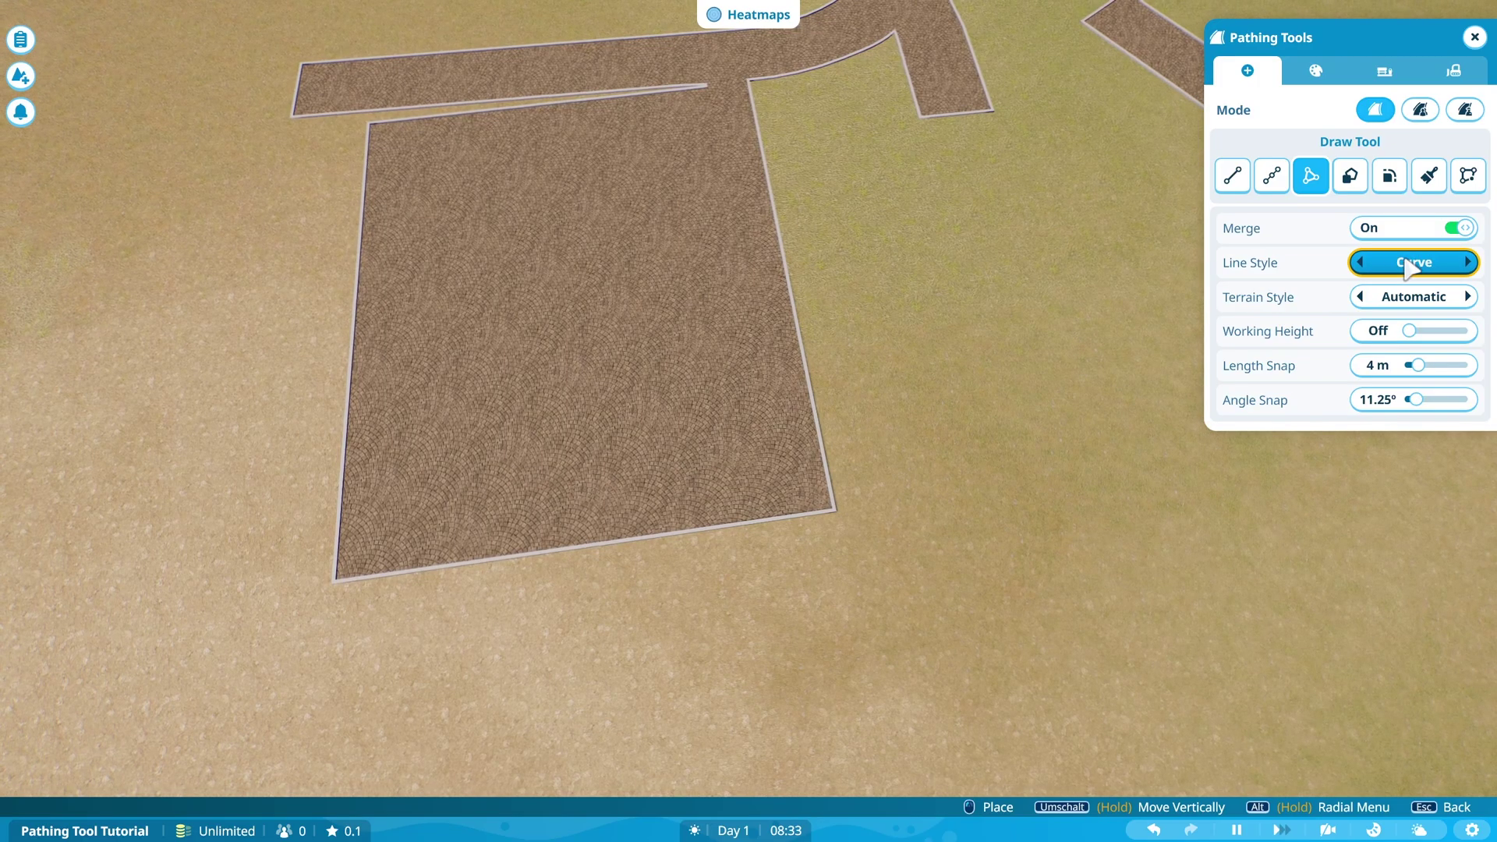
key(d)
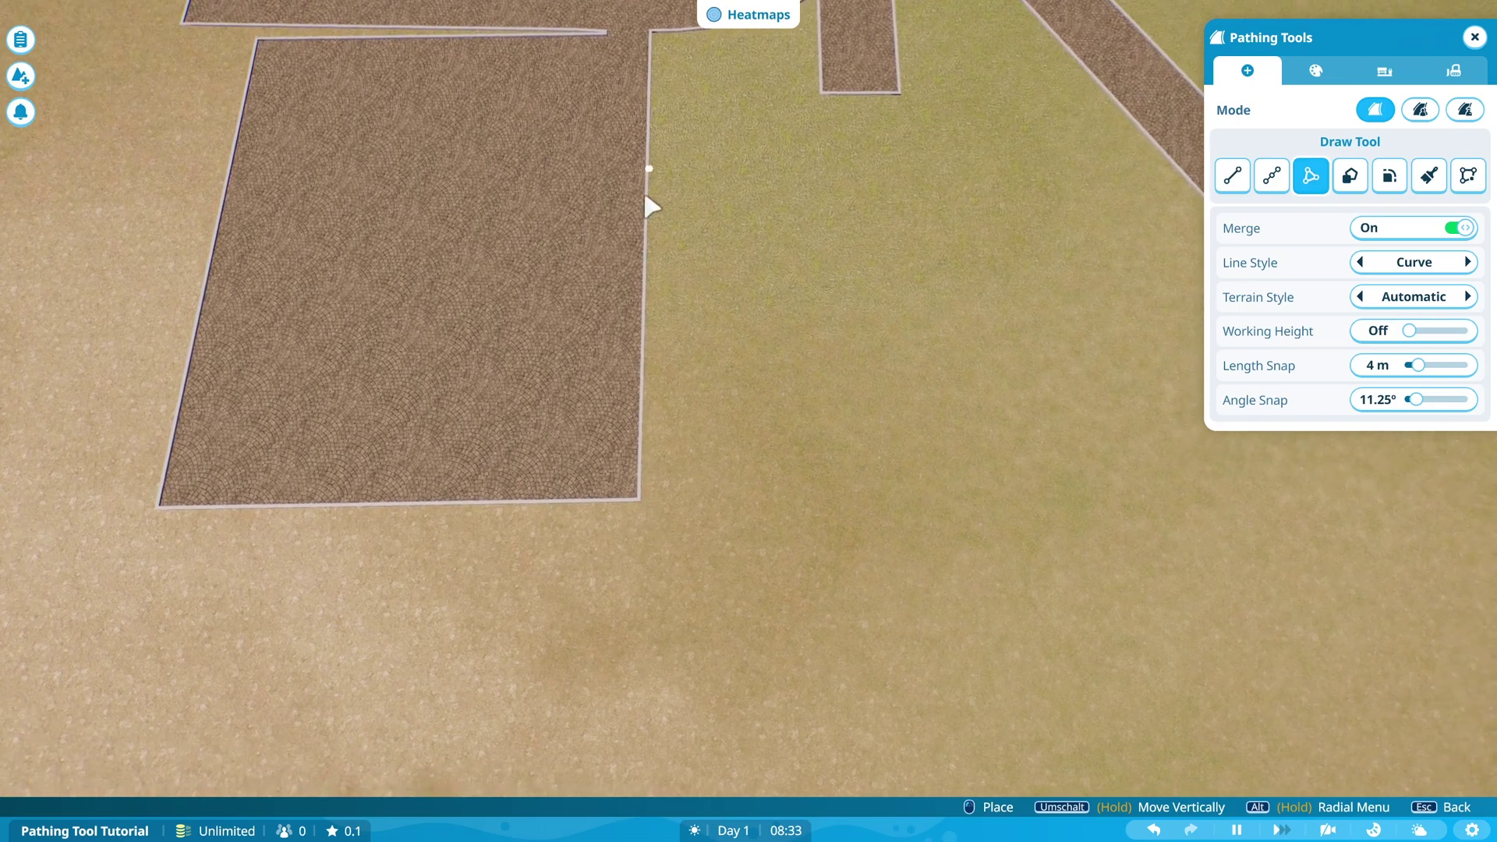
click(650, 192)
click(874, 165)
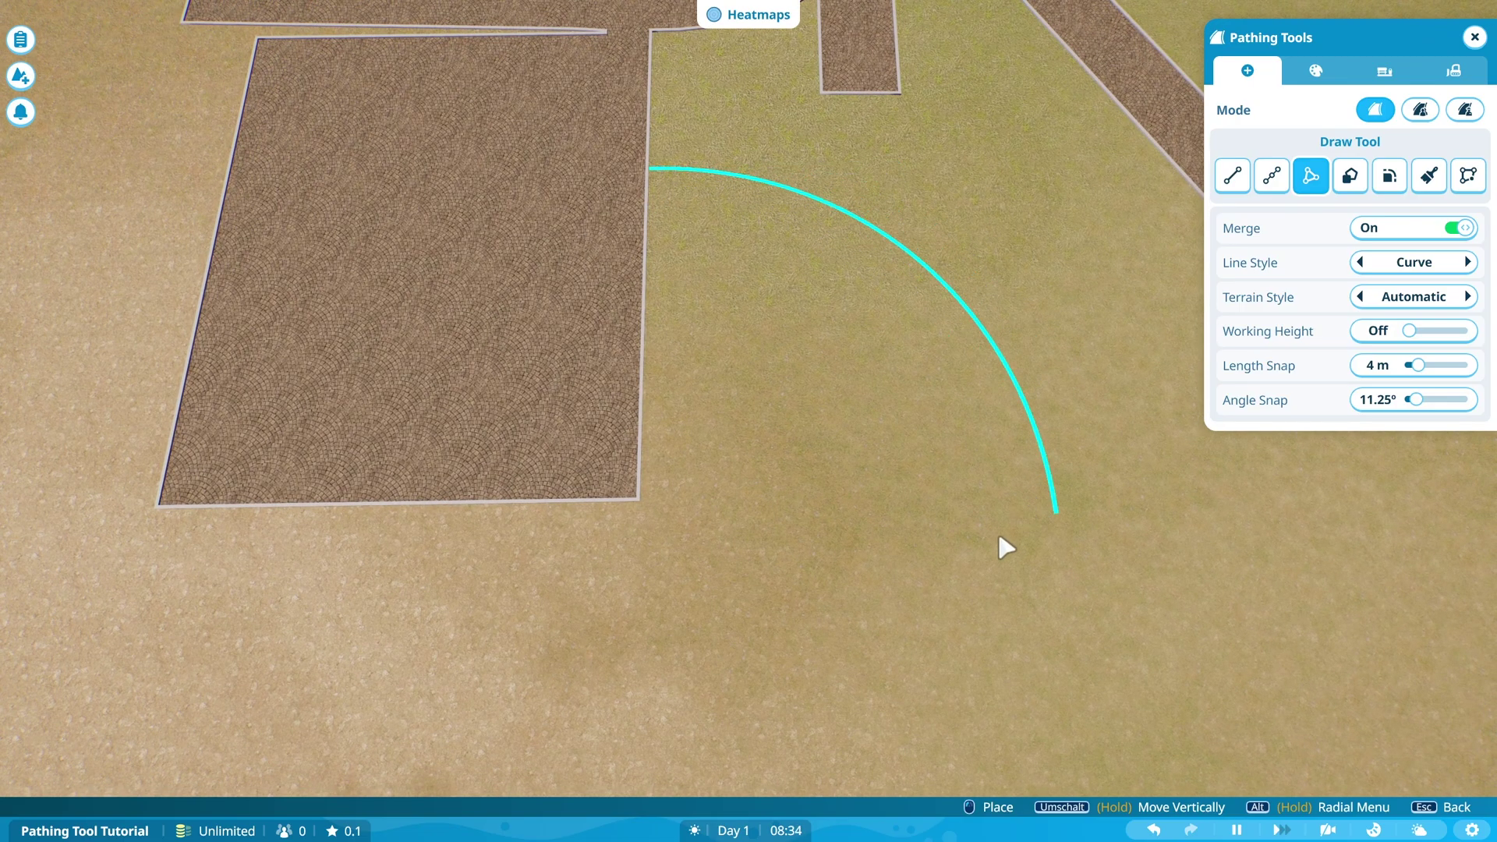
key(s)
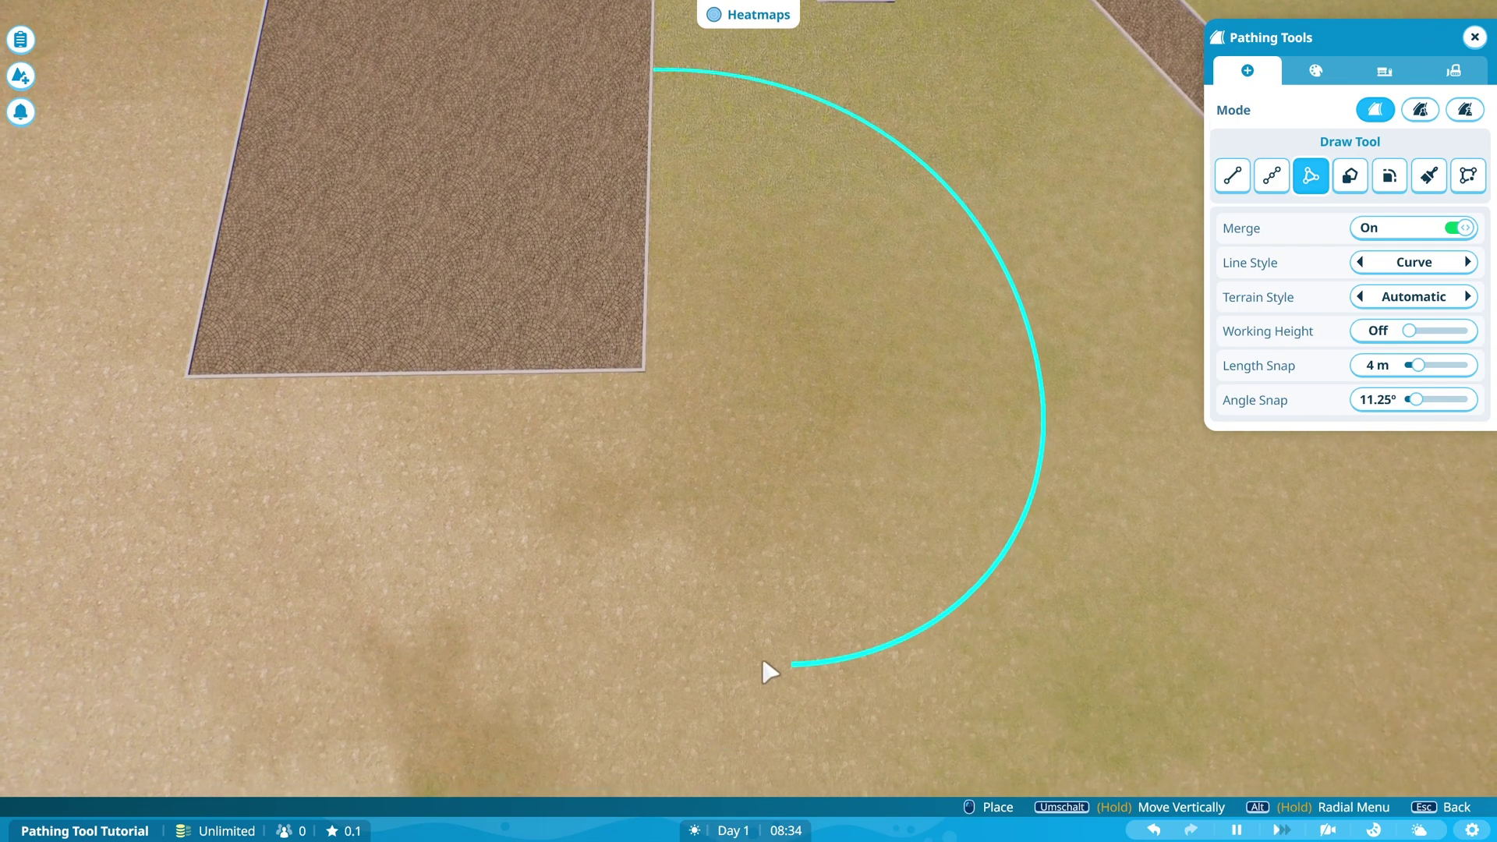
click(771, 663)
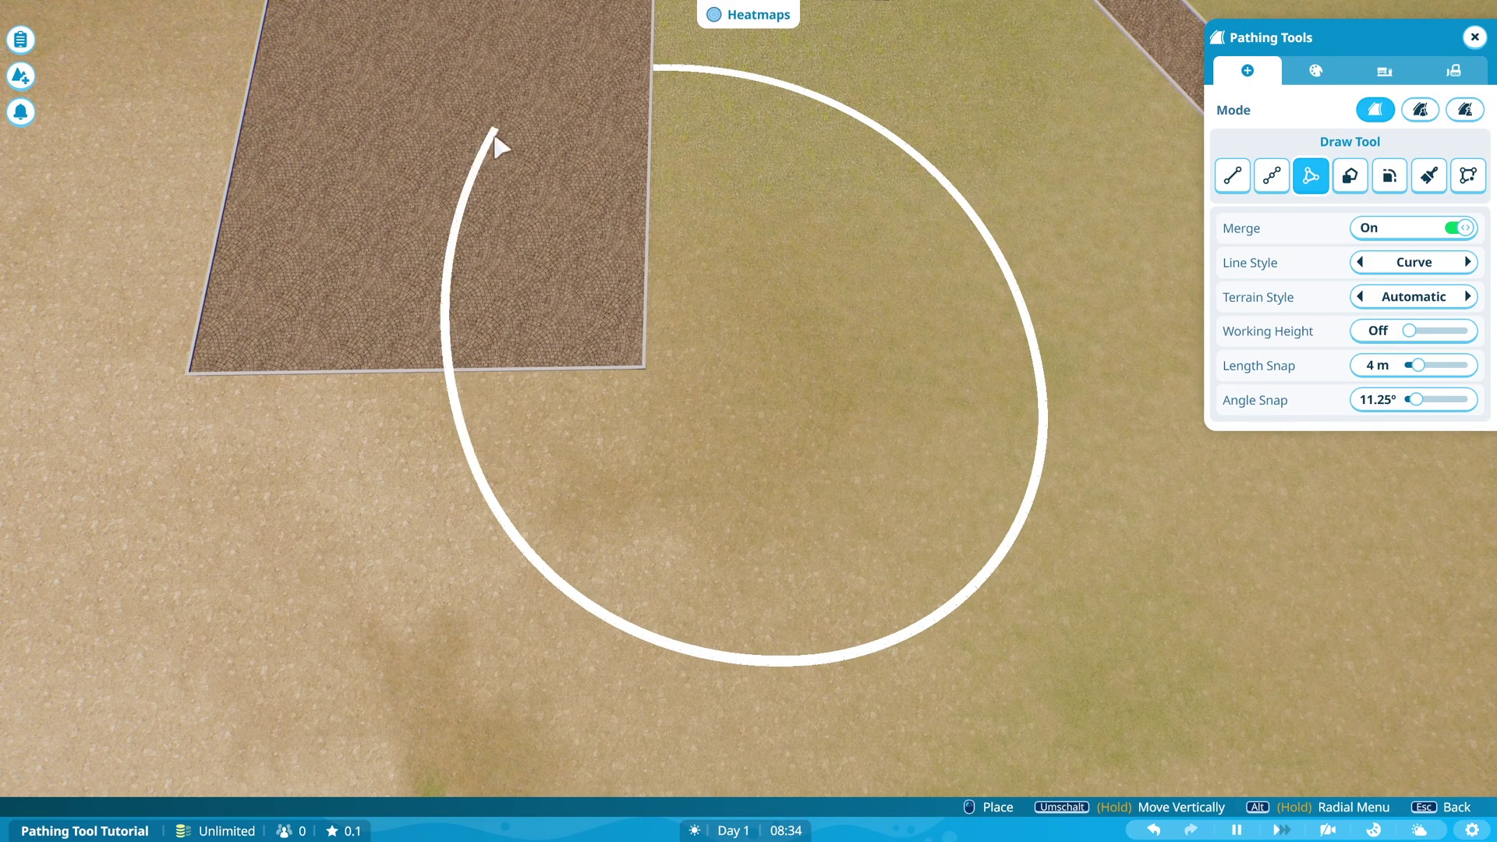
click(653, 71)
- Using the Stamp Builder's Square shape, stamp adjoining squares into a filled rectangular plaza on the open grass
scroll(1004, 304, down, 5)
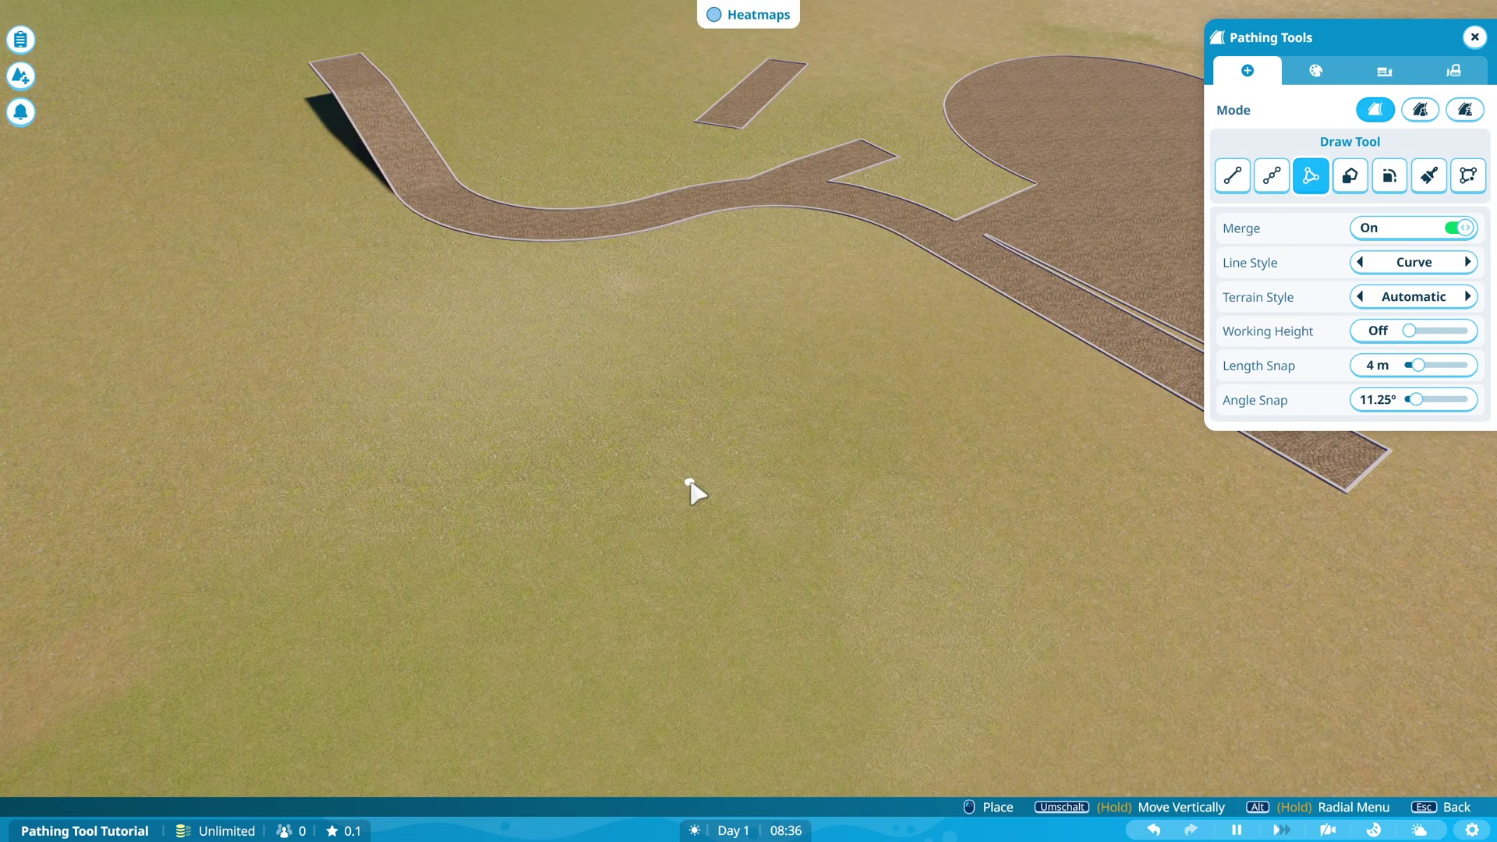
click(1351, 178)
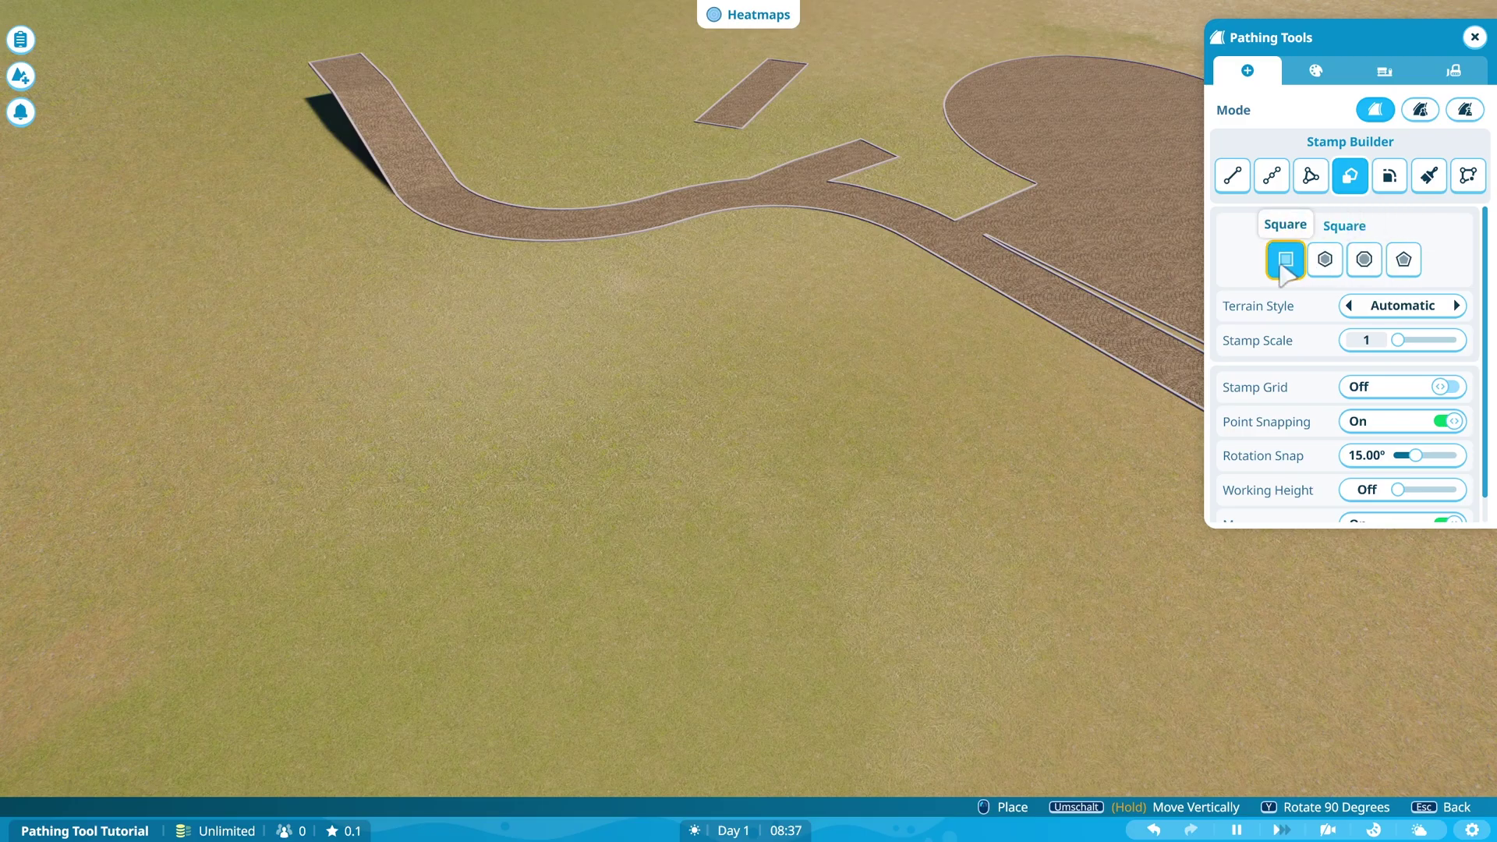
drag(961, 399, 837, 446)
scroll(780, 429, up, 3)
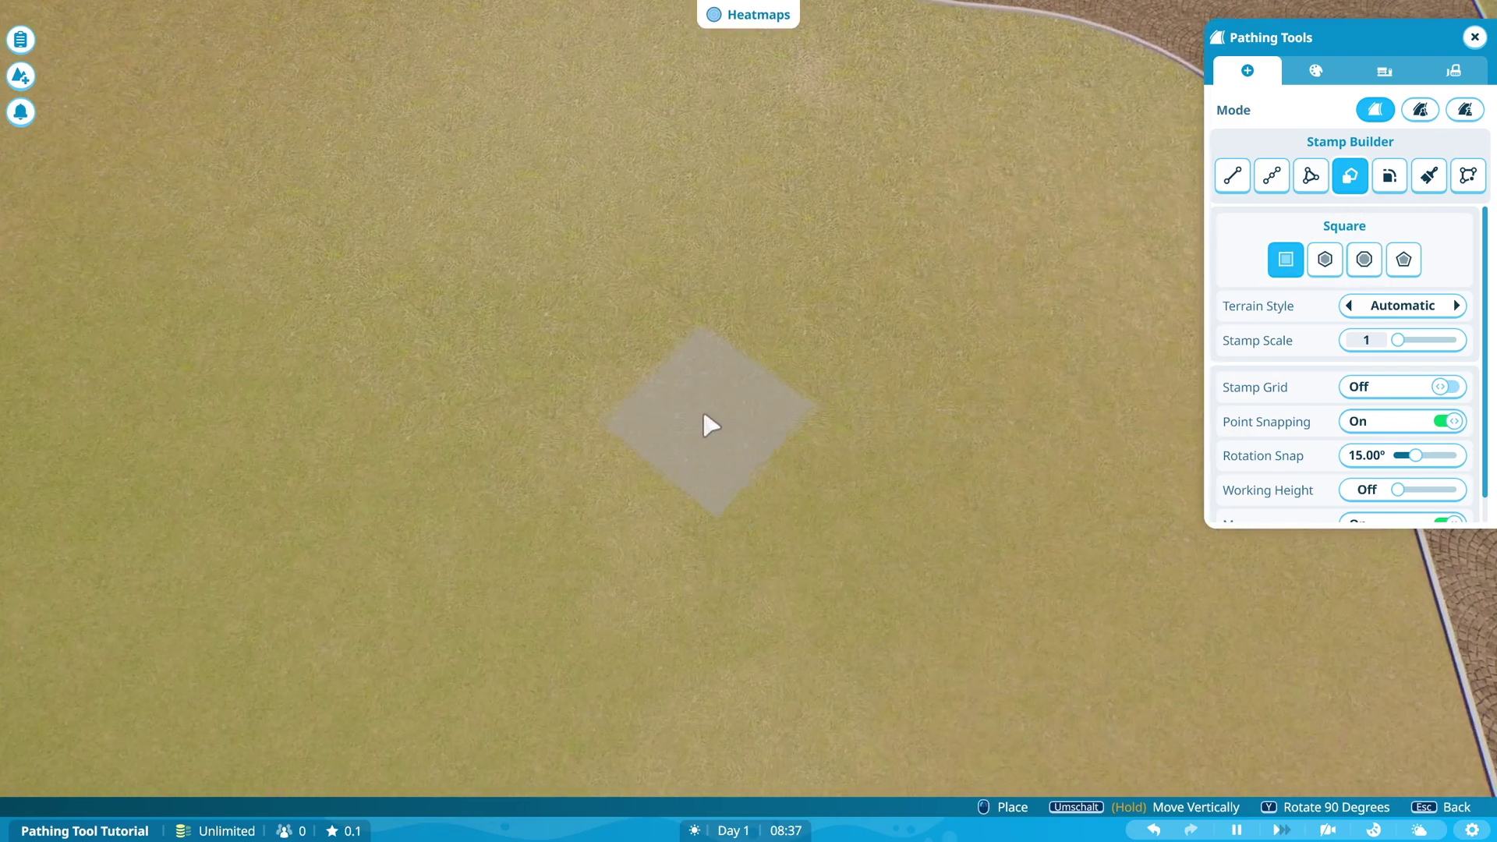
drag(704, 417, 467, 263)
drag(361, 375, 491, 433)
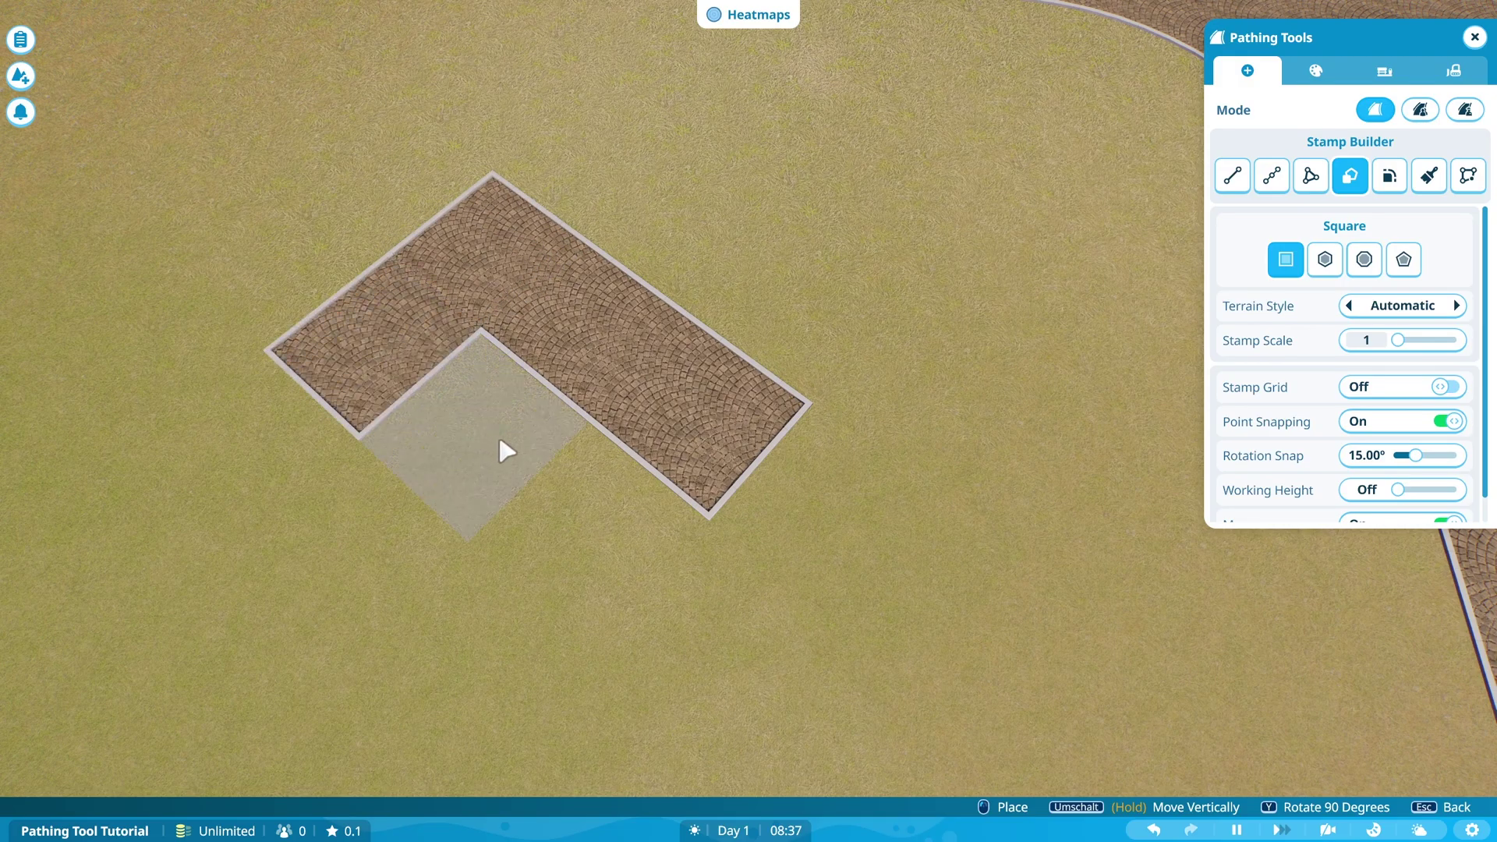
click(616, 524)
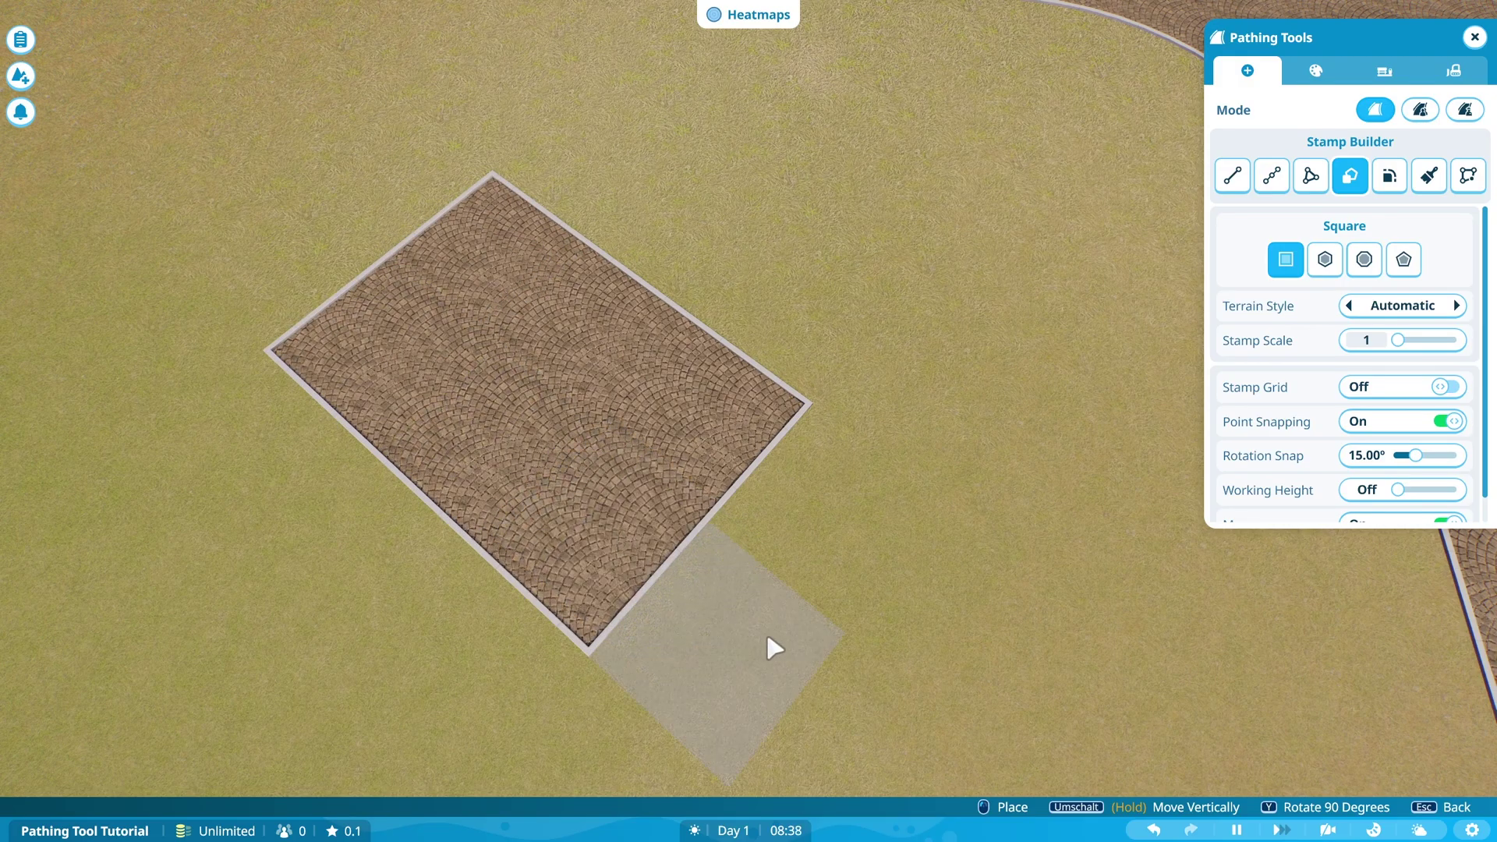
click(768, 639)
click(864, 515)
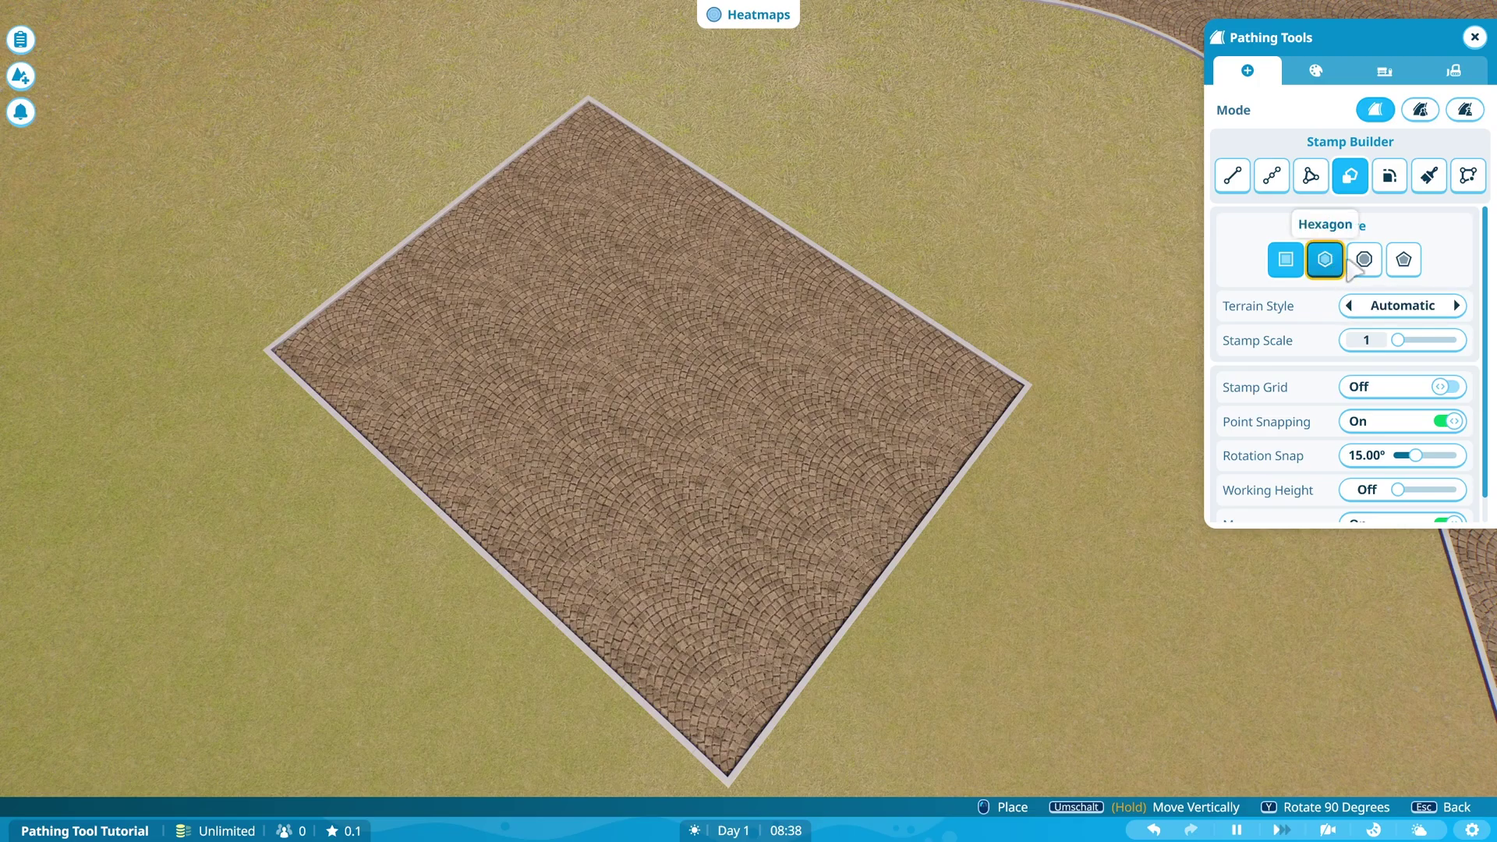
- Choose the Octagon stamp, rotate it and place it over the near corner of the stamped plaza
click(1361, 261)
key(s)
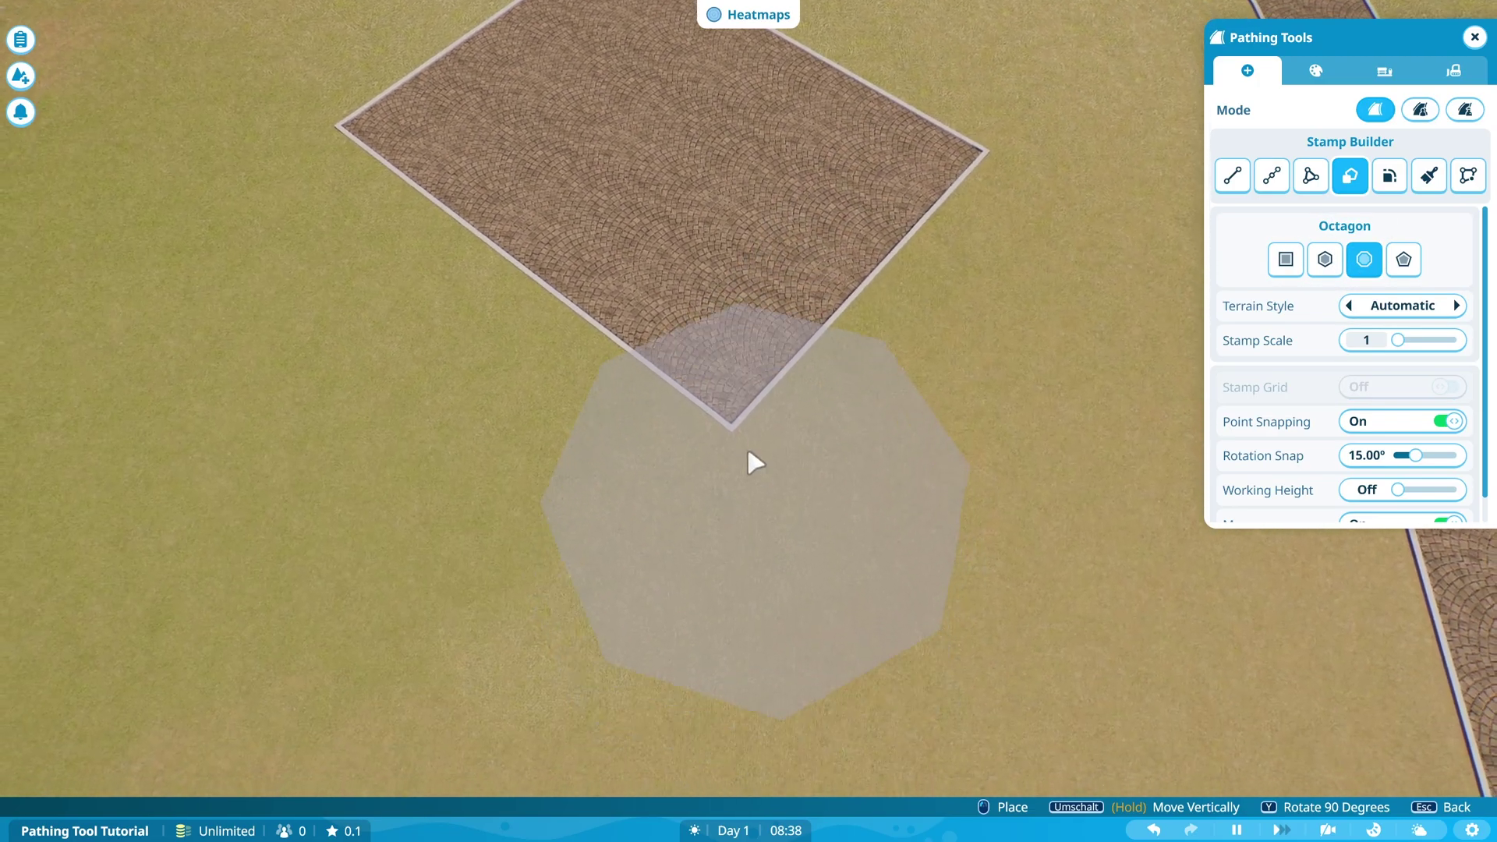
drag(745, 362, 839, 382)
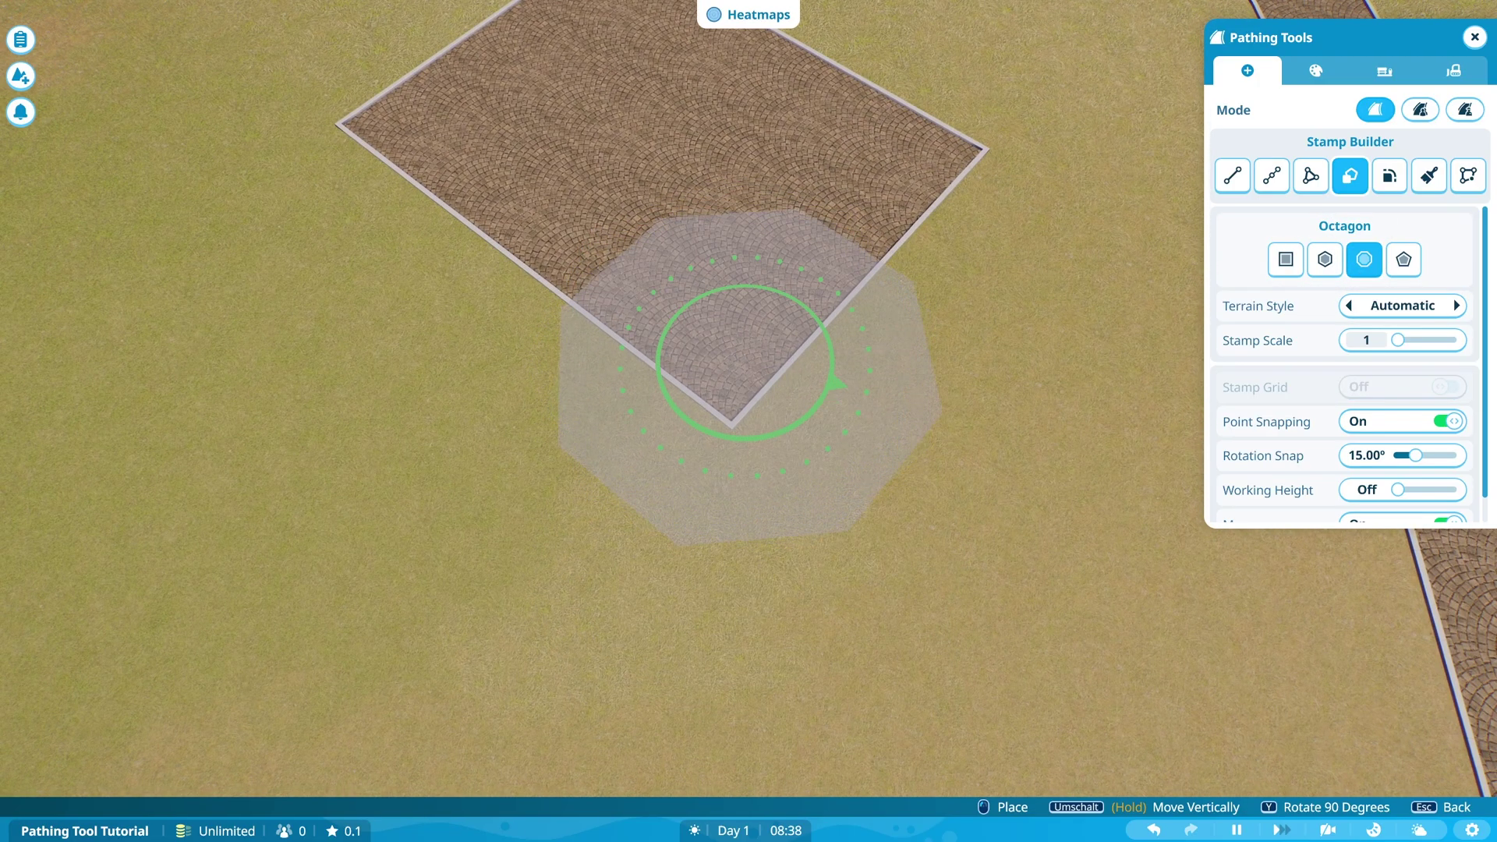
click(727, 401)
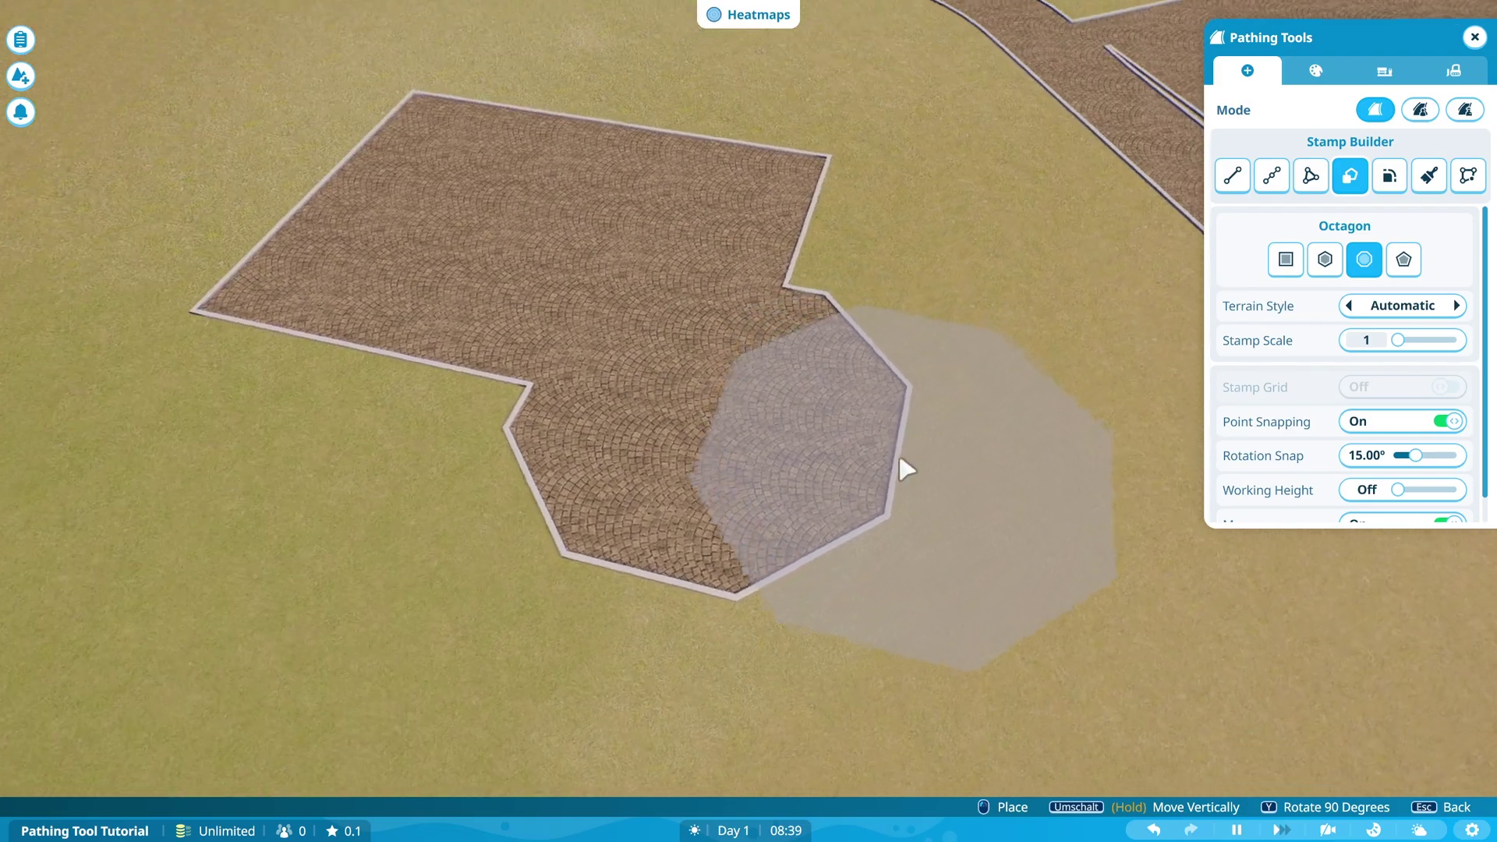
- Extend the stamped plaza with further octagons at its other corners, shifting a stamp along its axes for positioning
key(a)
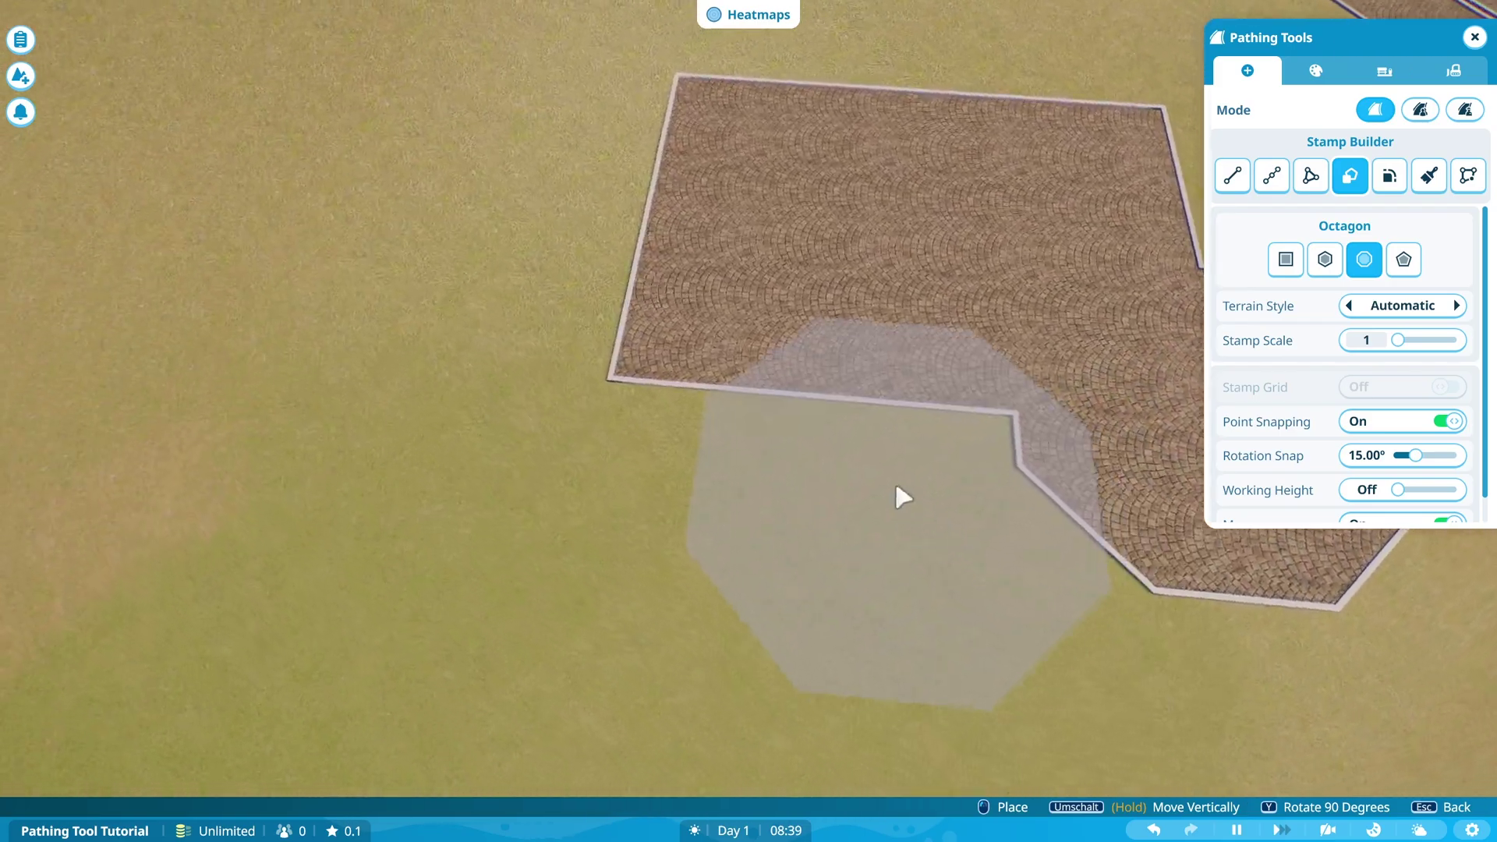
click(817, 585)
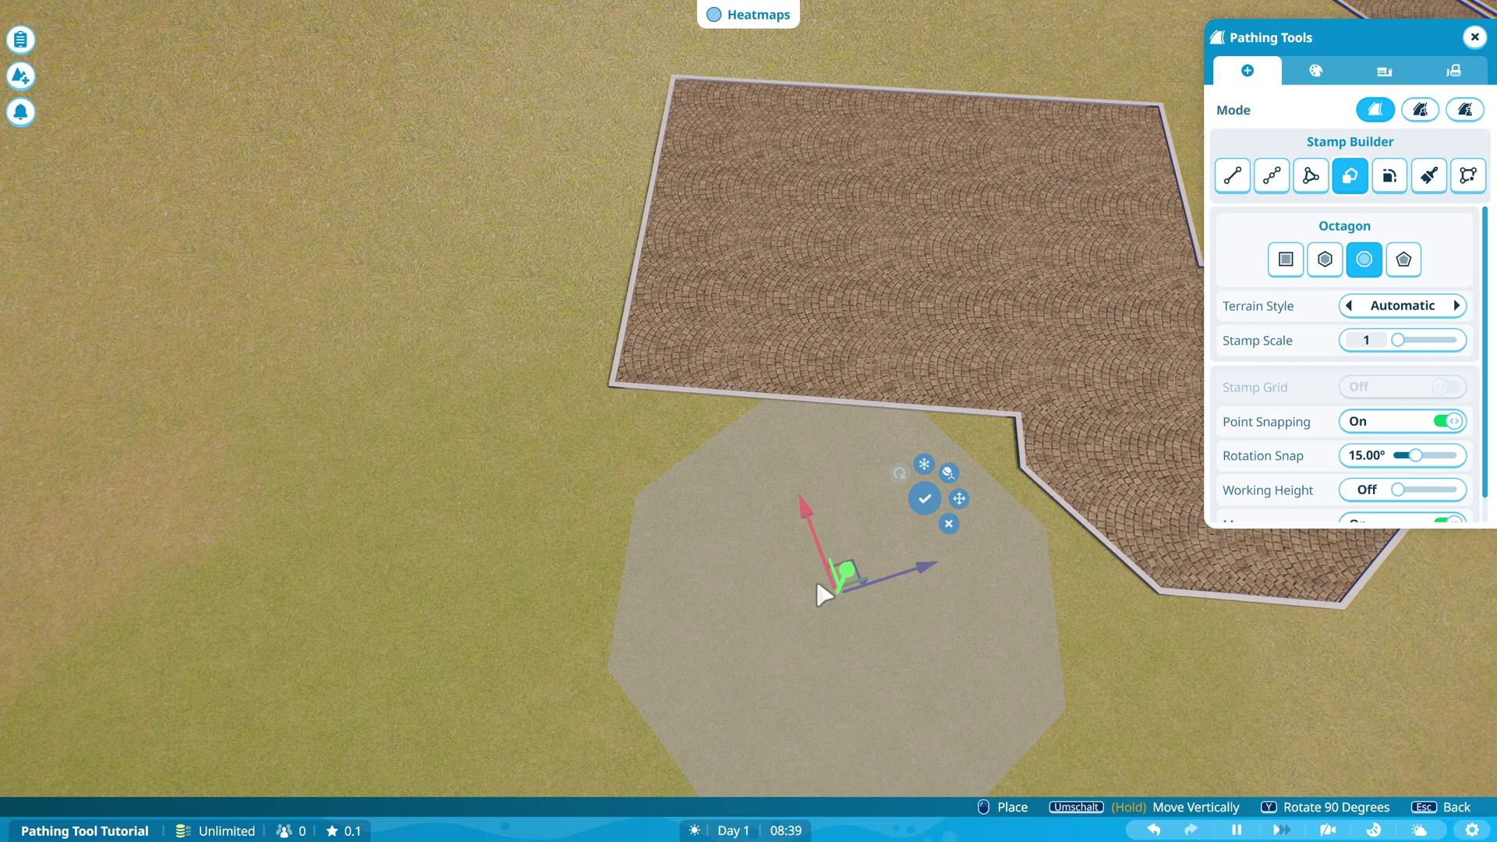
middle_click(782, 617)
drag(851, 420, 637, 431)
middle_click(691, 552)
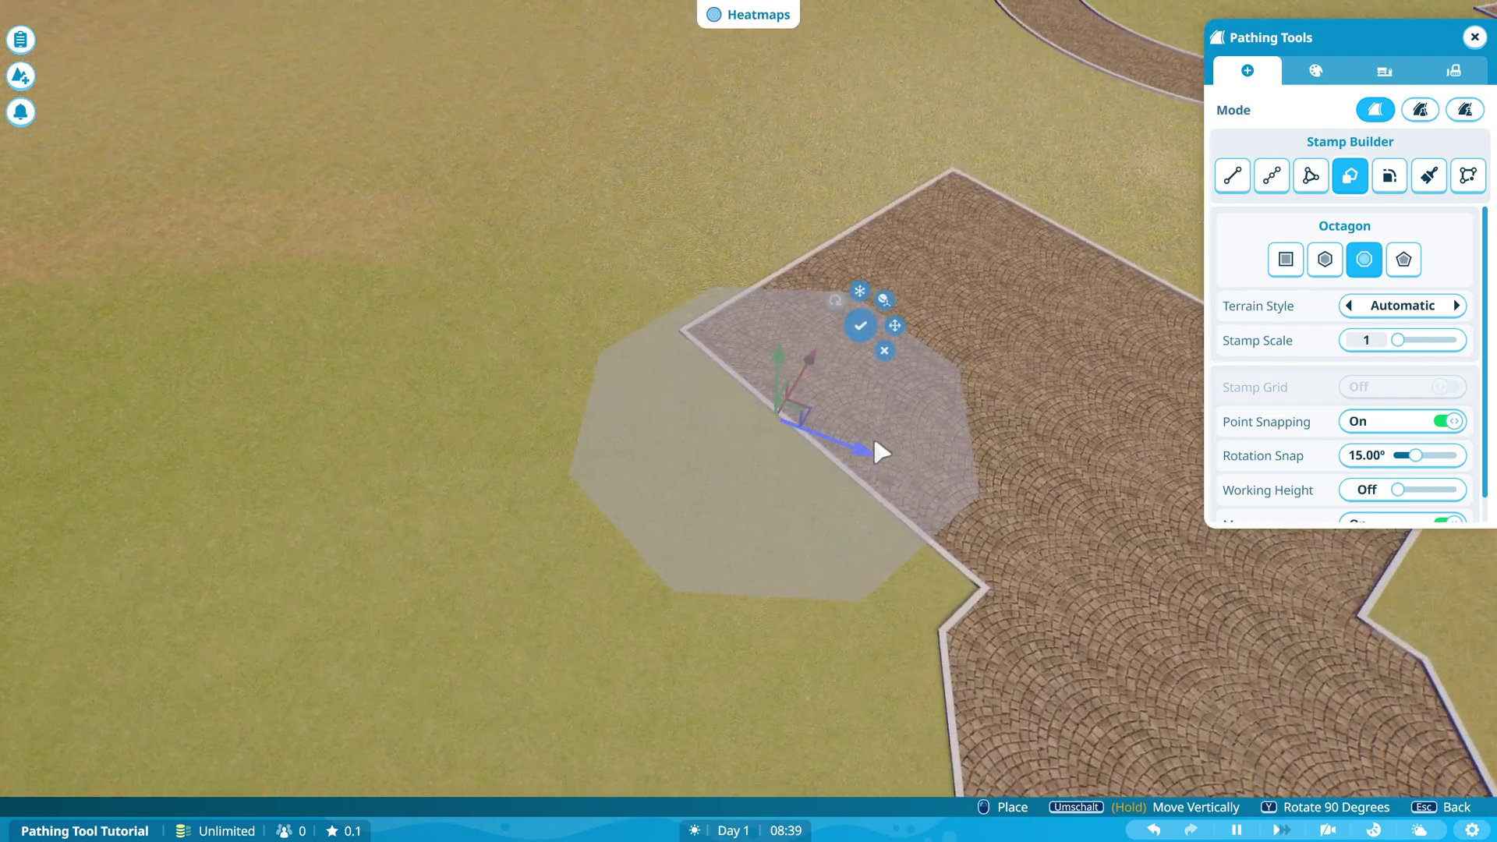
drag(860, 449, 719, 423)
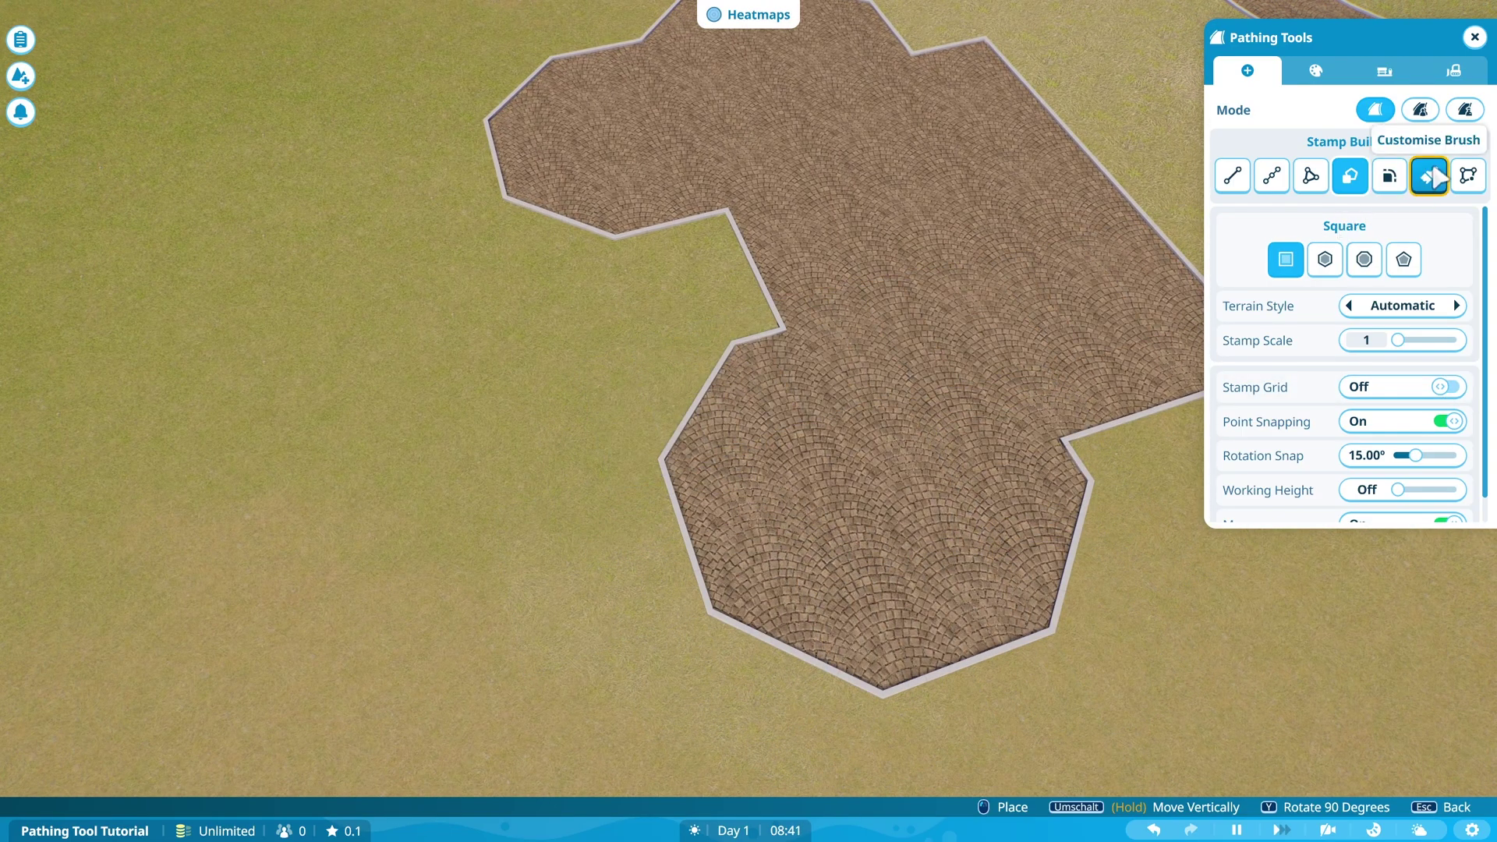
- Smooth the near octagon's edges and the stamped plaza's outer corners with the Rounding Tool
click(1390, 178)
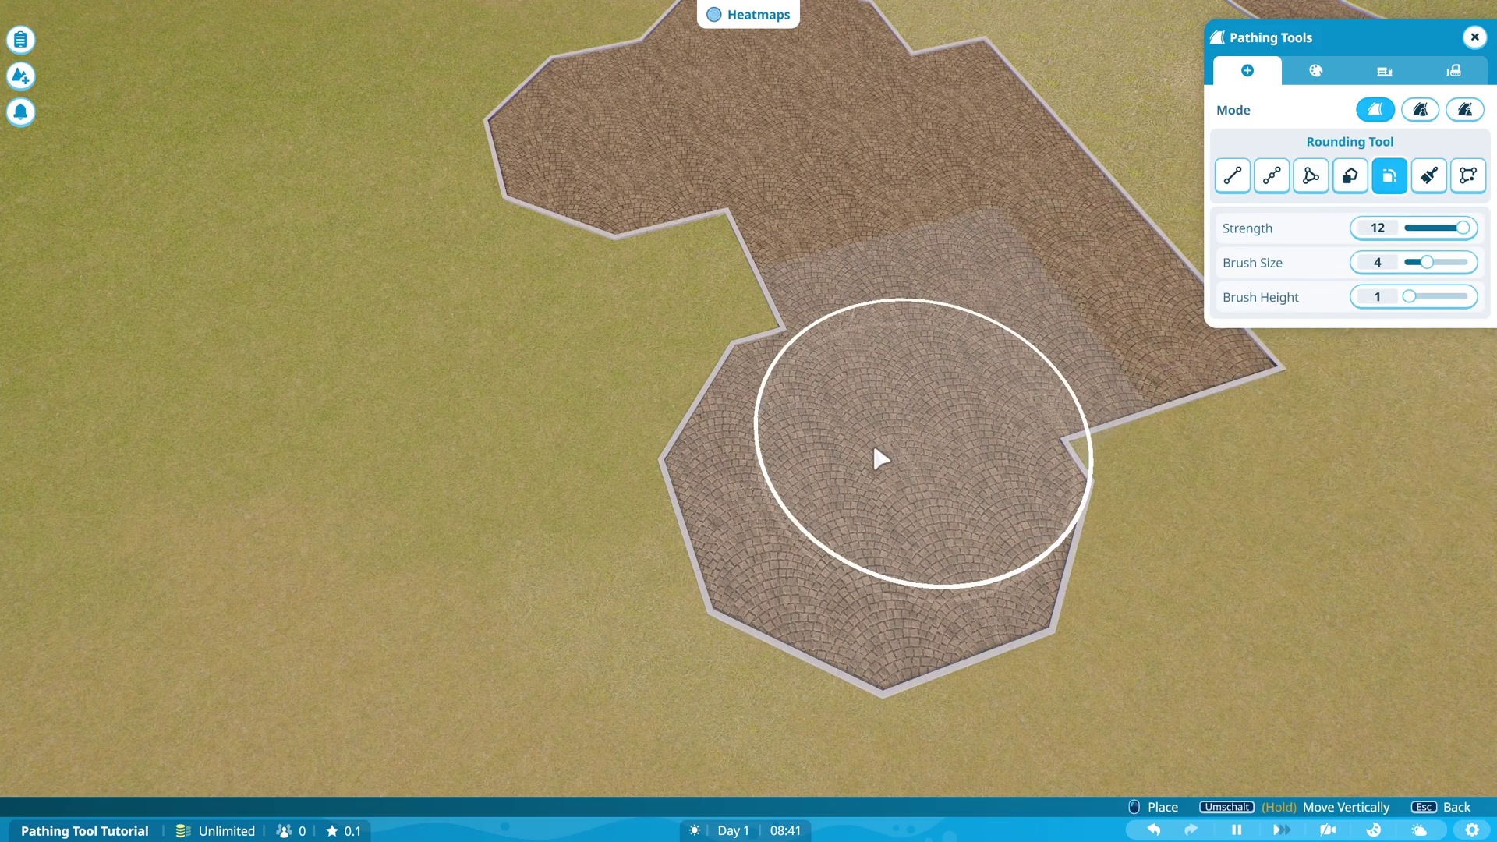
mouse_move(699, 378)
mouse_down()
mouse_move(772, 629)
mouse_move(1086, 598)
mouse_move(1071, 473)
mouse_up()
key(d)
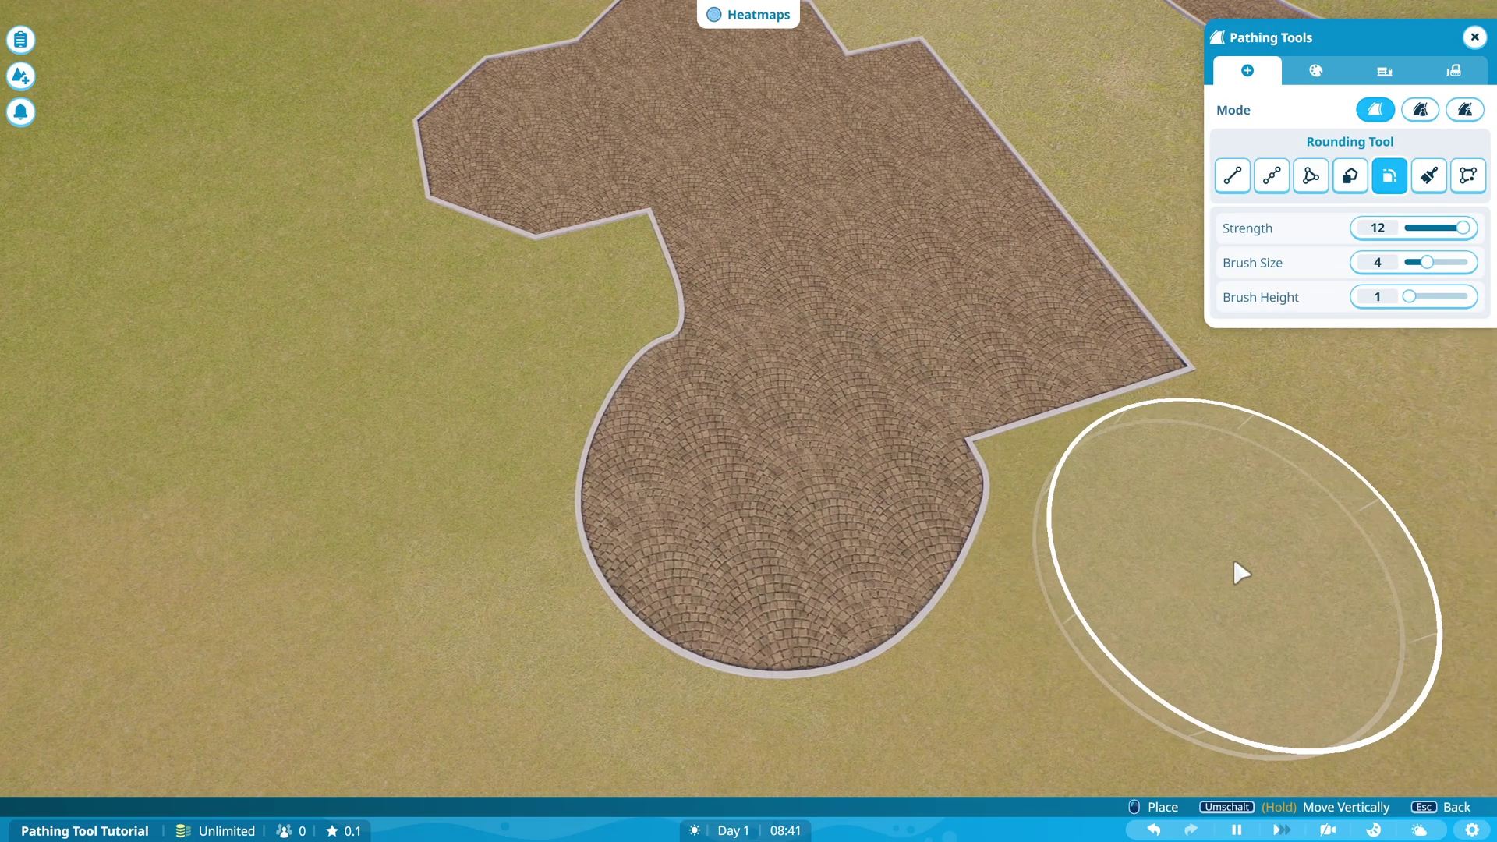
key(w)
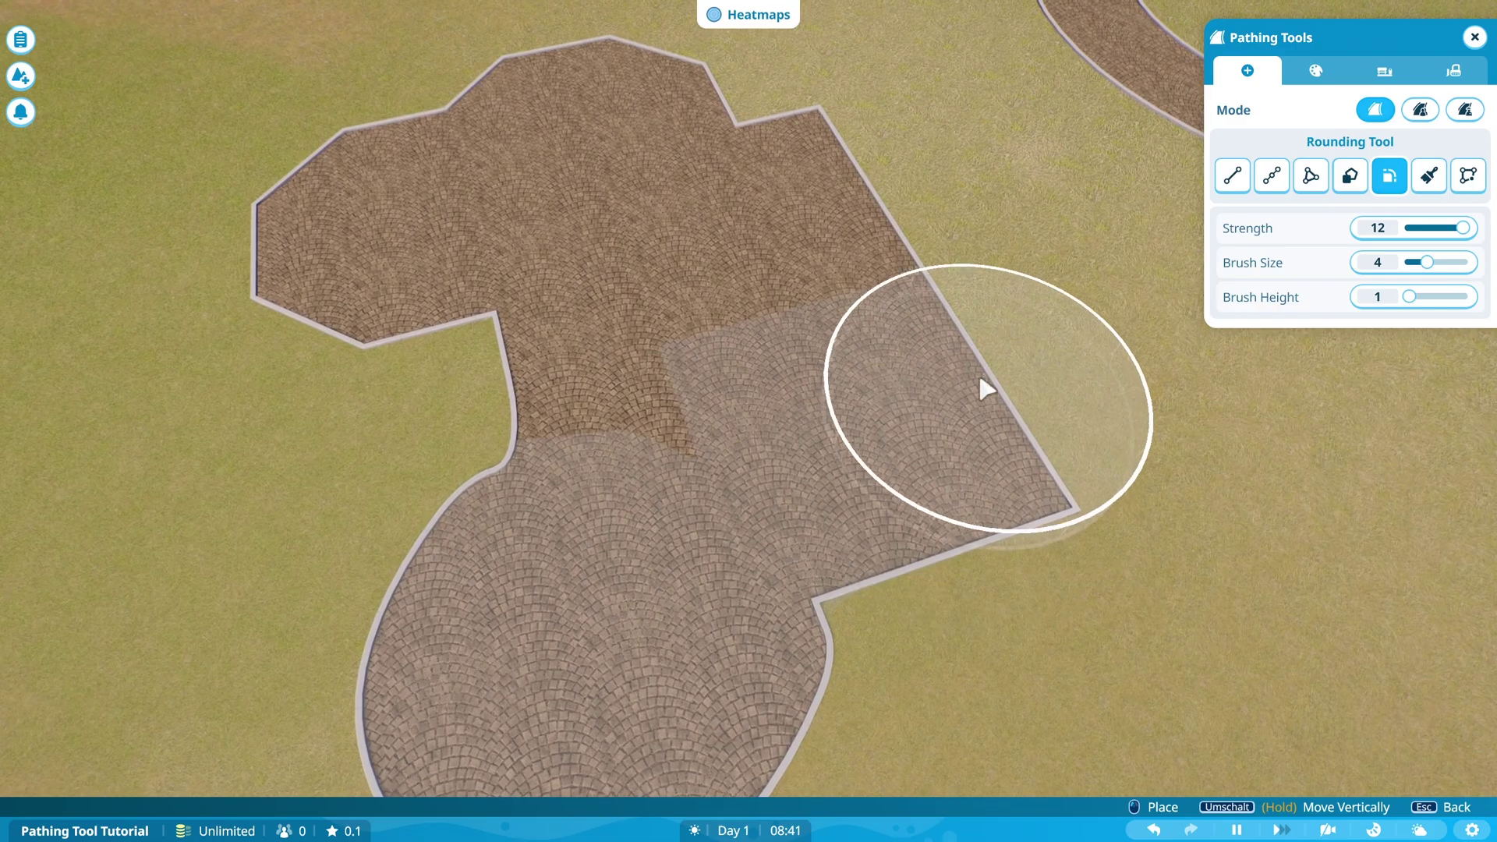
drag(981, 379, 799, 234)
- Select the Red Swirly Path texture and set its Path - Area 1 colour to green
key(d)
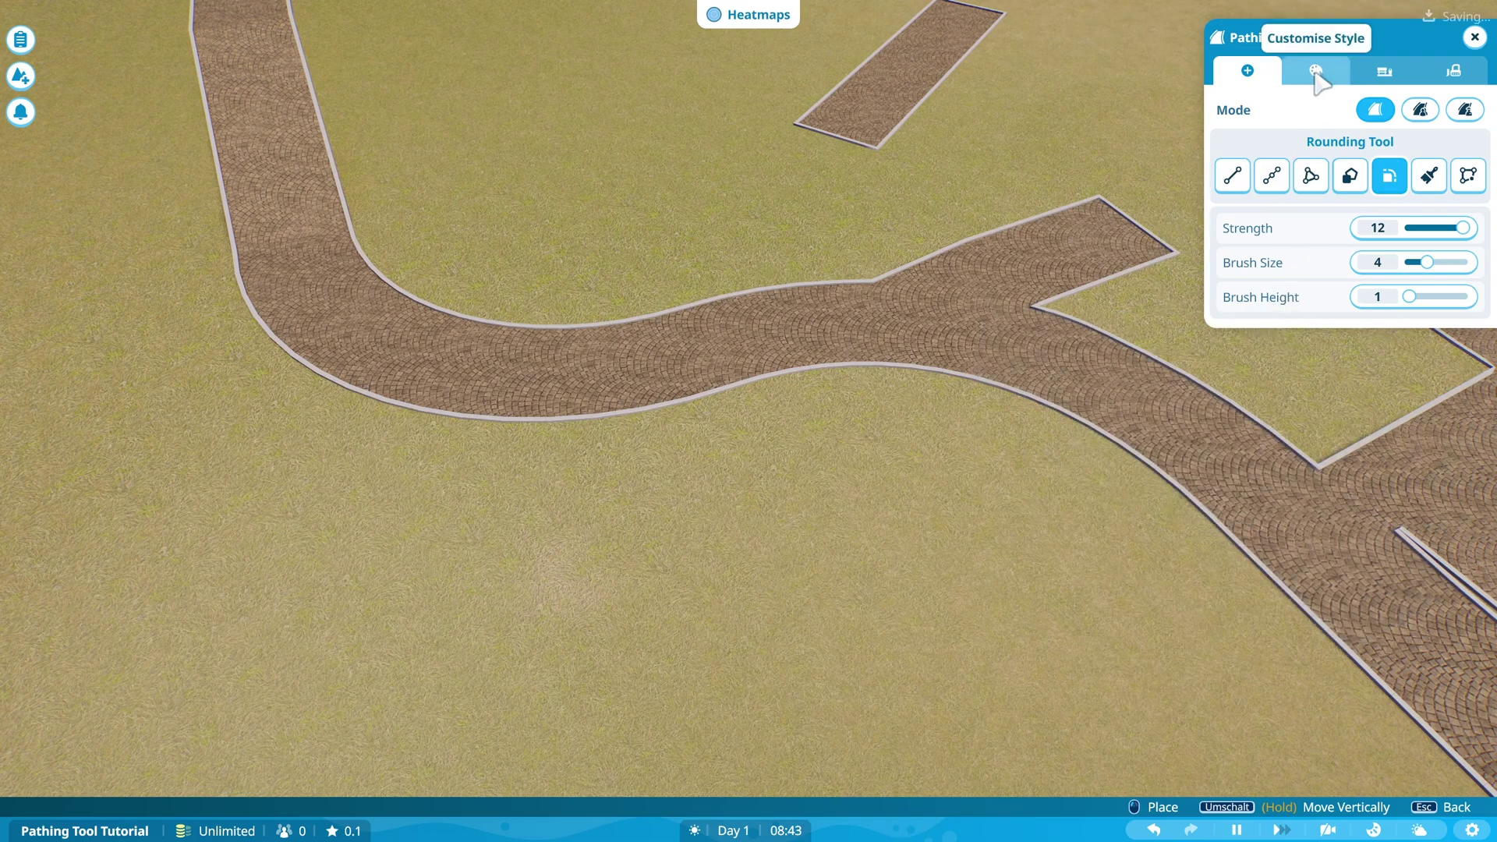
click(1315, 72)
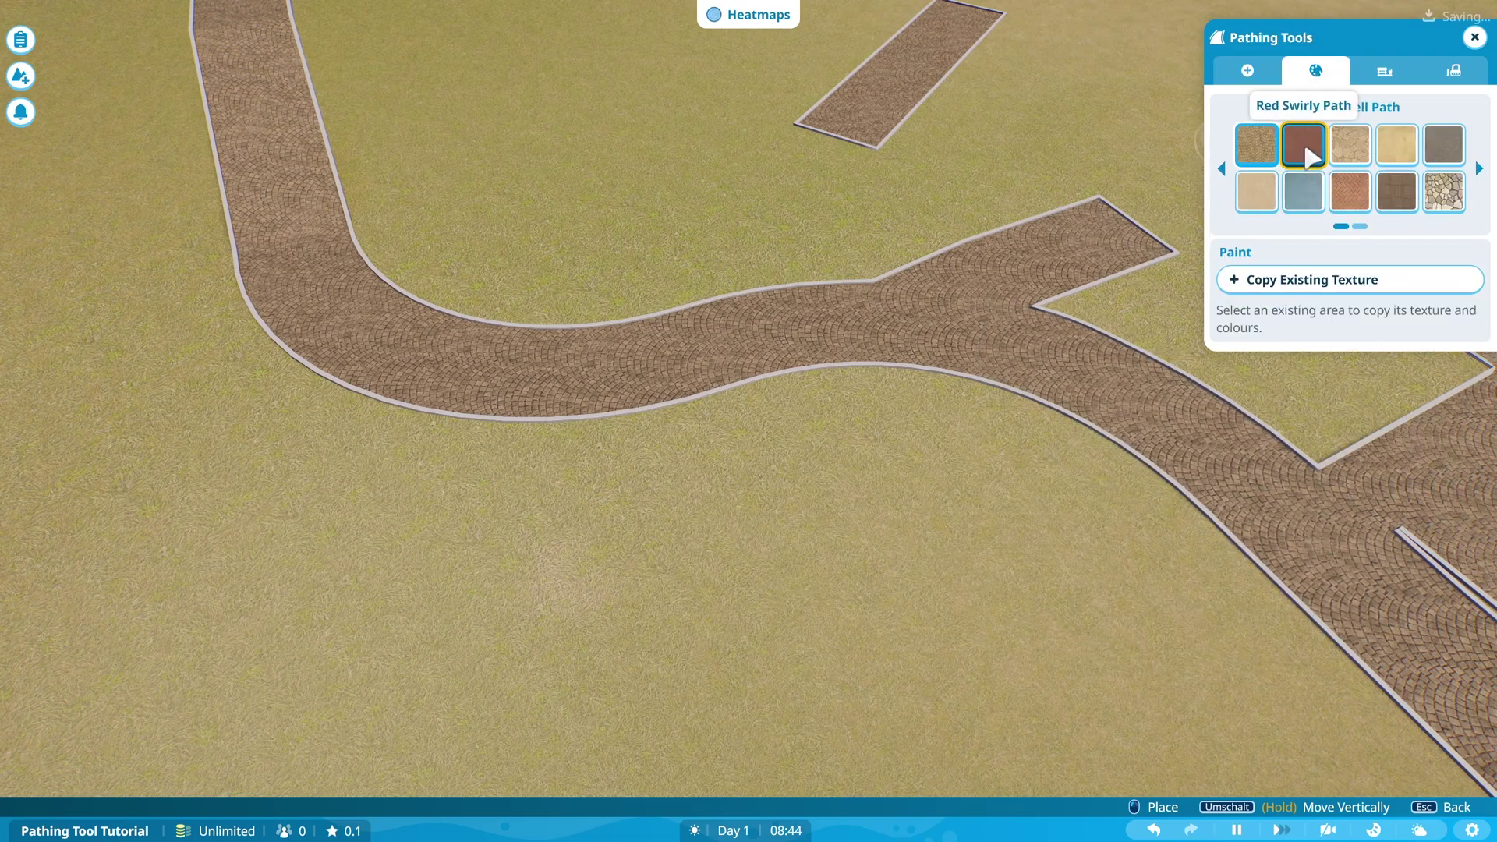
click(1309, 152)
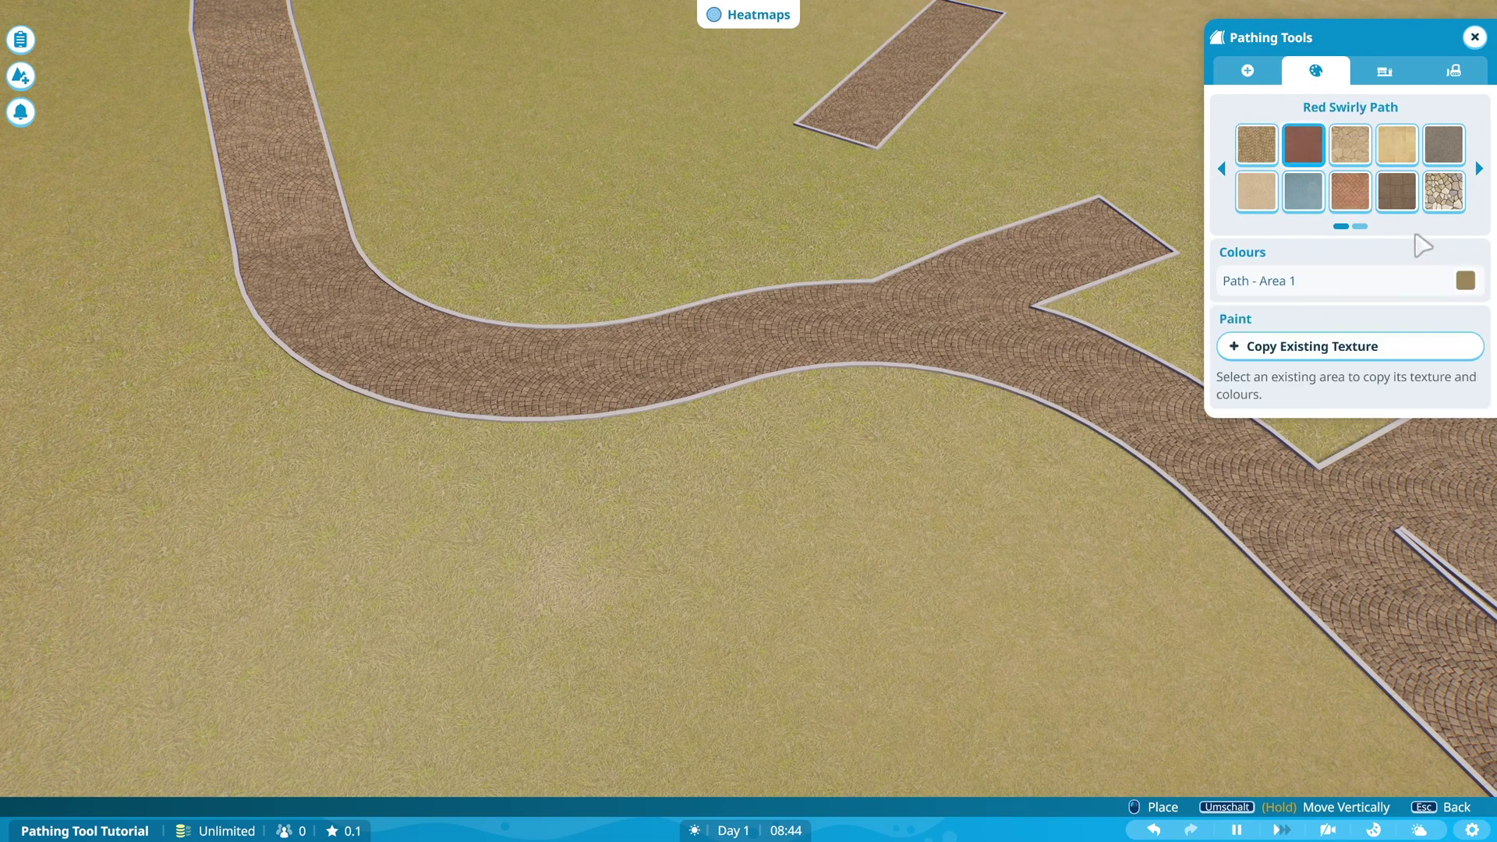
click(1466, 283)
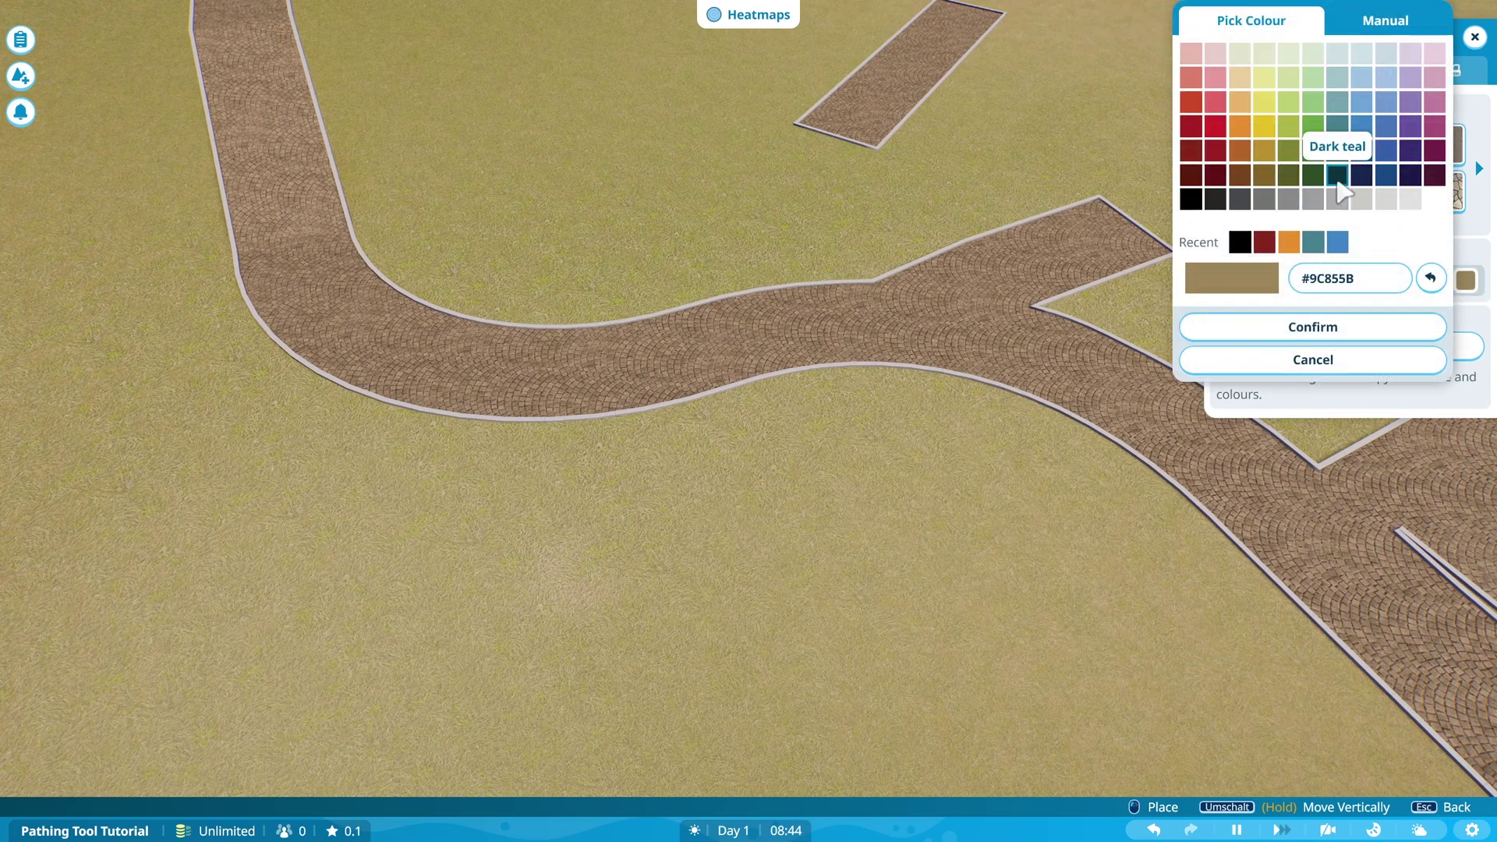
click(1313, 126)
click(1321, 321)
- Paint the large bend of the S-shaped path with the green texture using the Customise Brush
click(1245, 70)
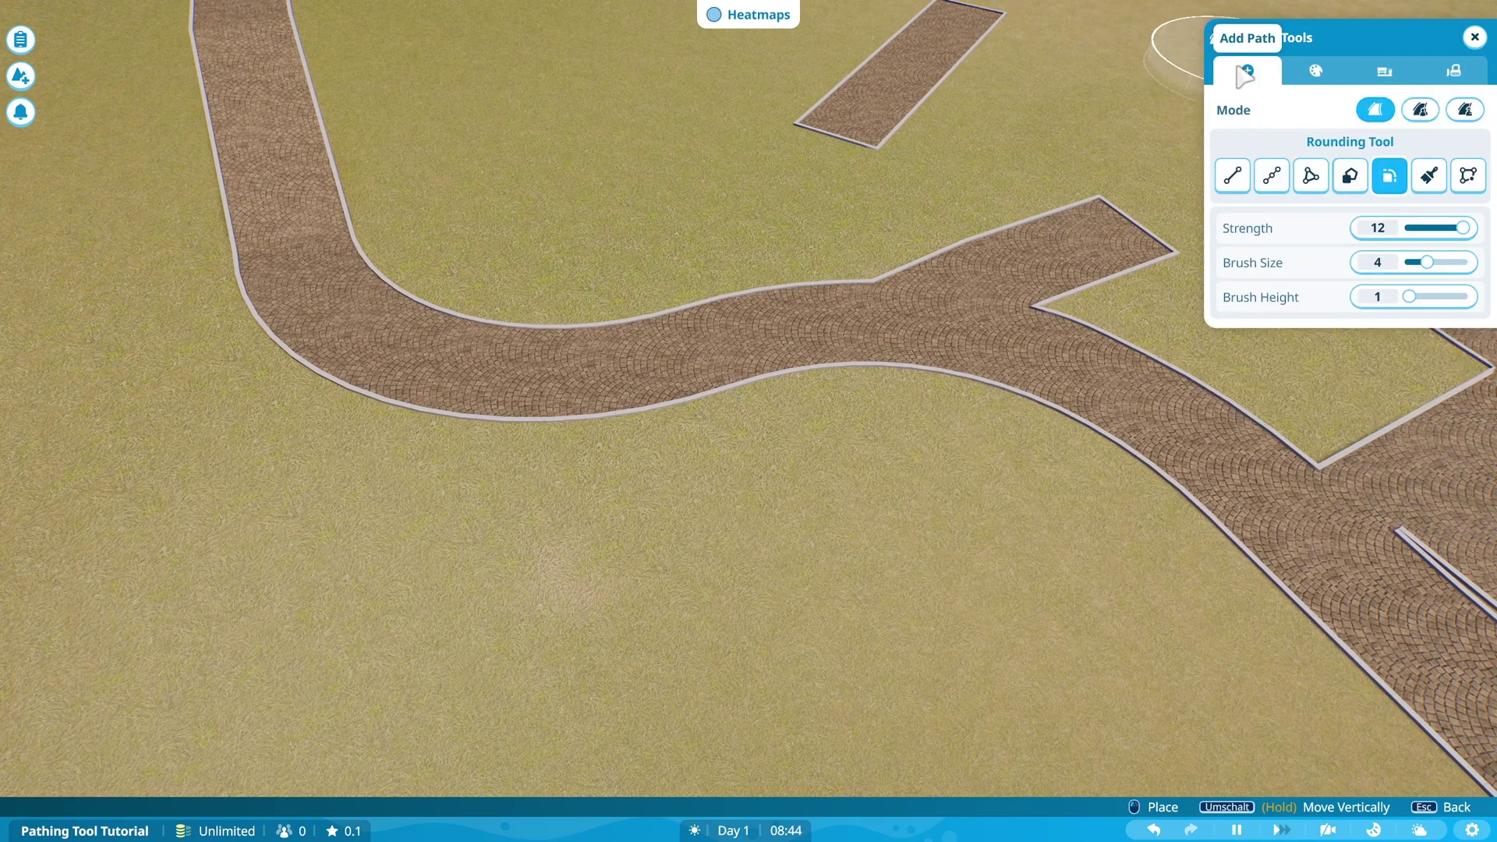
click(1437, 179)
scroll(910, 483, up, 5)
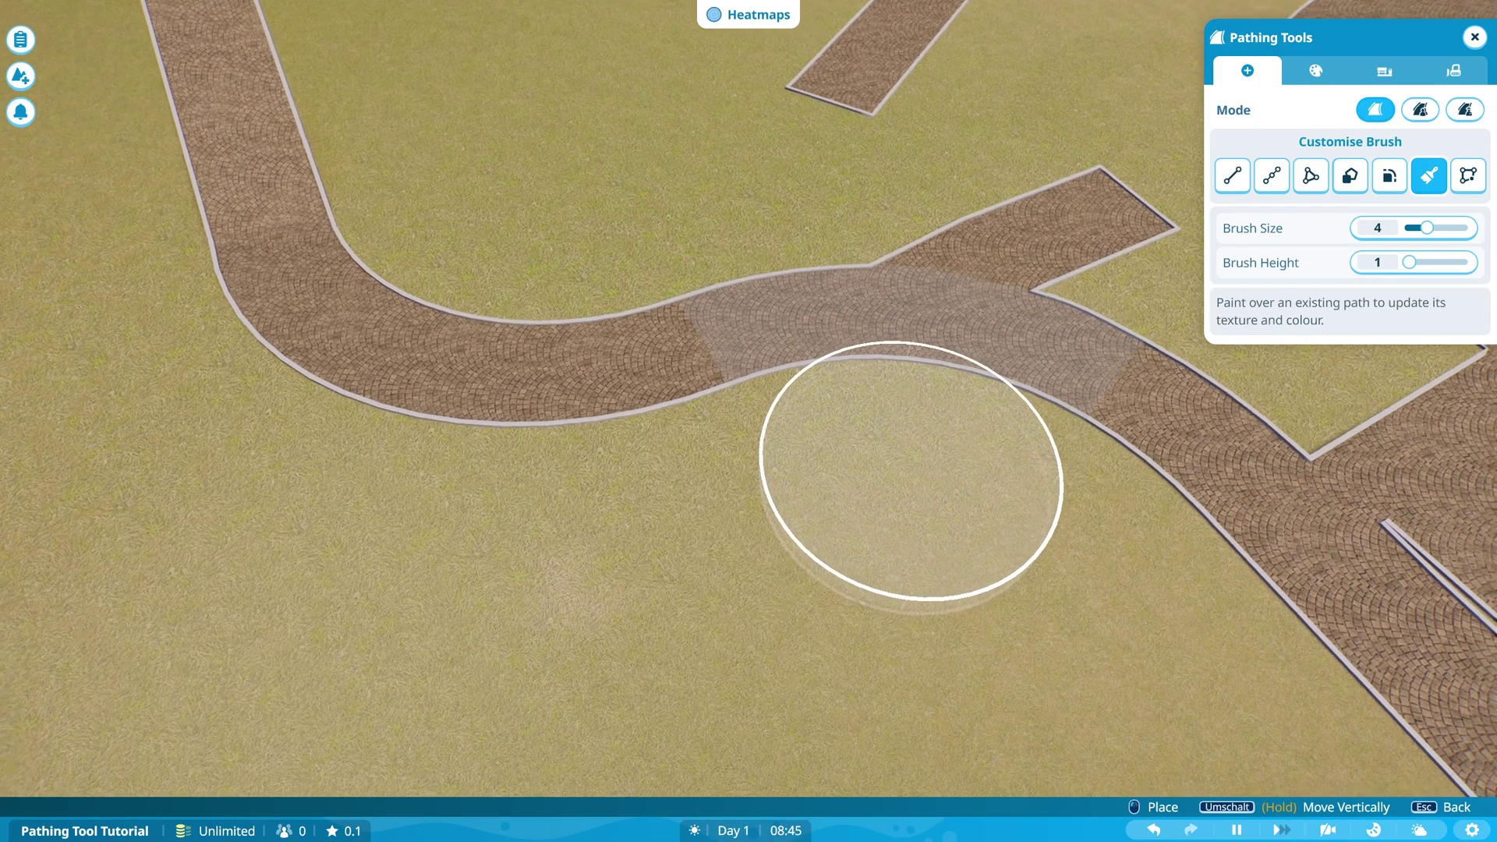
mouse_move(768, 382)
mouse_down()
mouse_move(886, 326)
mouse_move(739, 399)
mouse_move(484, 415)
mouse_move(454, 376)
mouse_move(547, 422)
mouse_move(484, 418)
mouse_up()
- Select the outer straight border of the plaza joined to the circular area with the Edit Tool and pull it outward to enlarge the plaza
scroll(621, 381, up, 4)
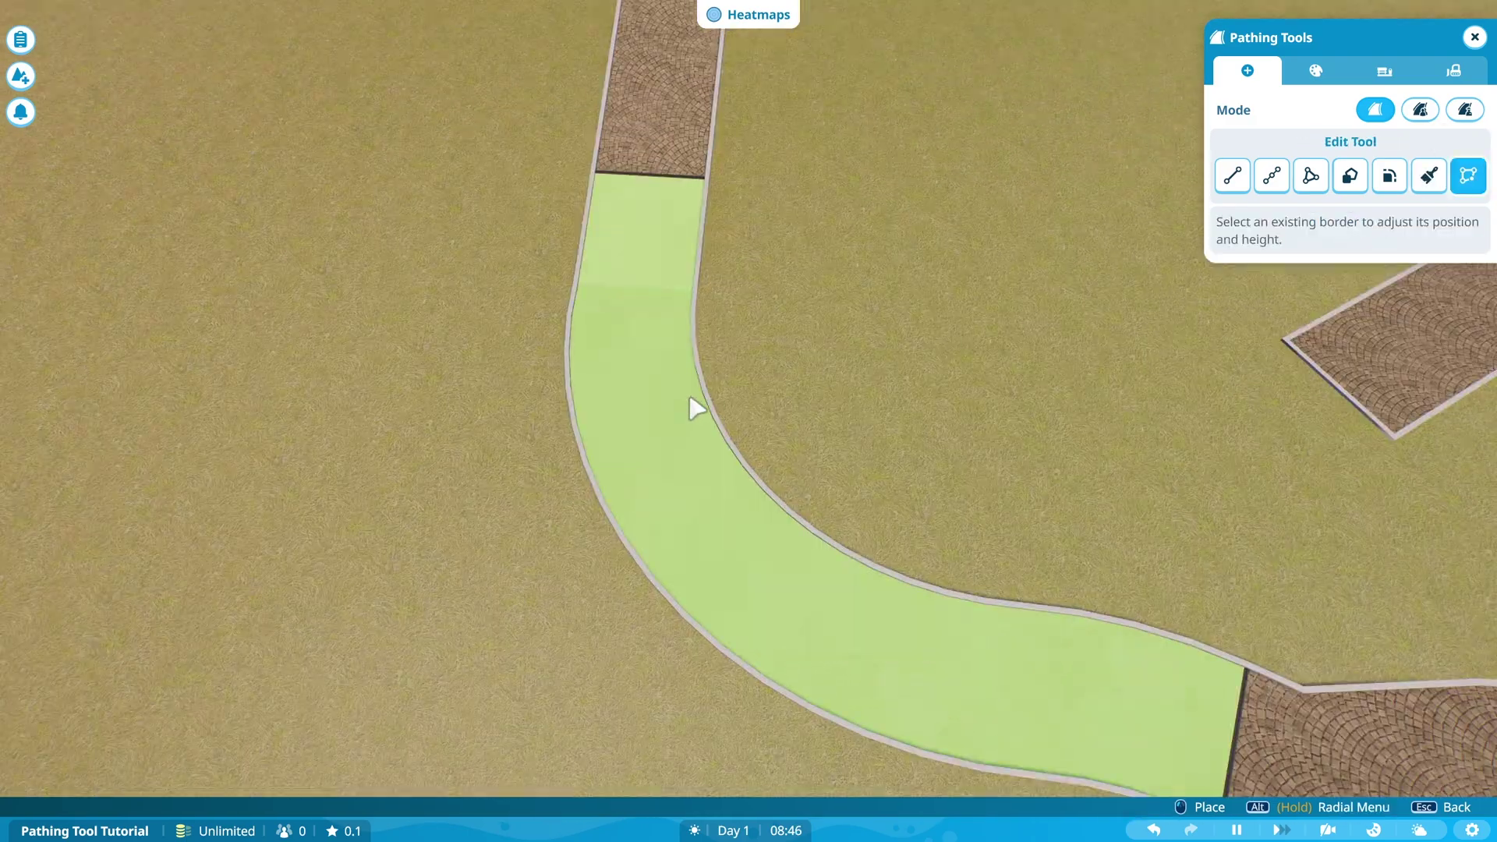
scroll(692, 408, down, 5)
key(d)
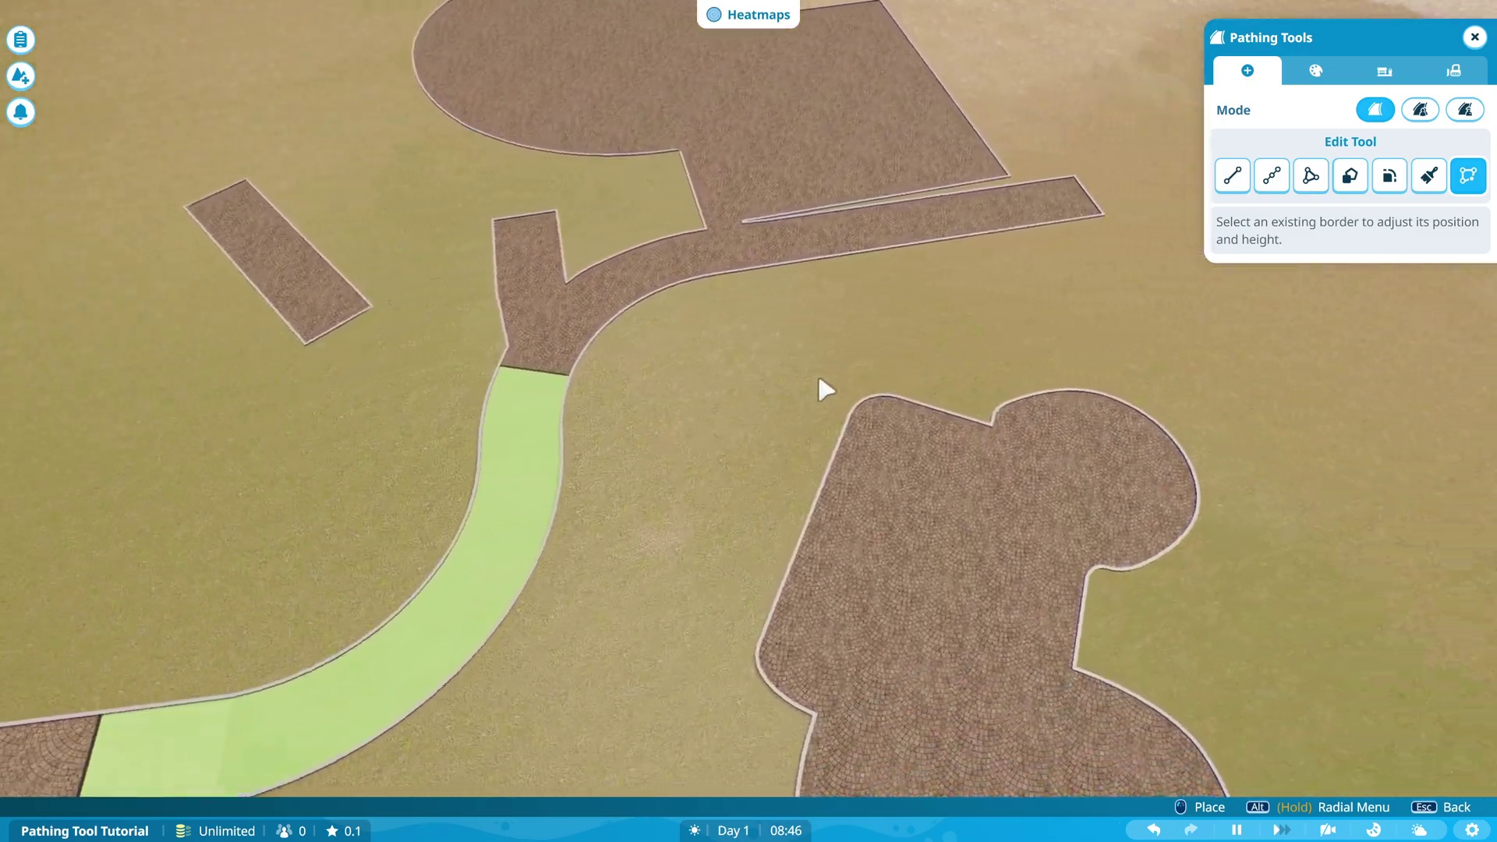
key(w)
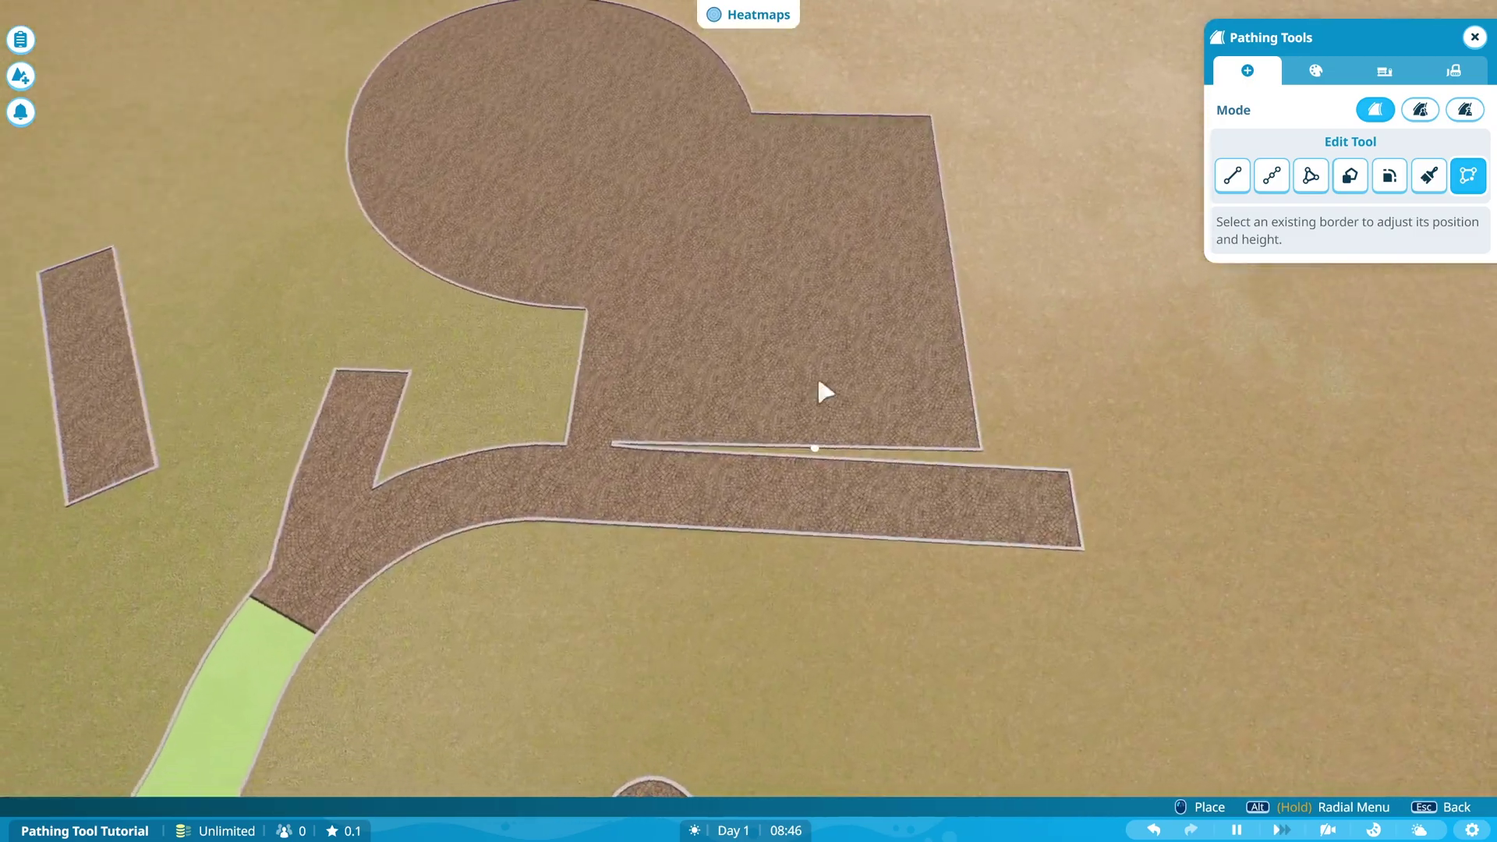
scroll(825, 389, up, 3)
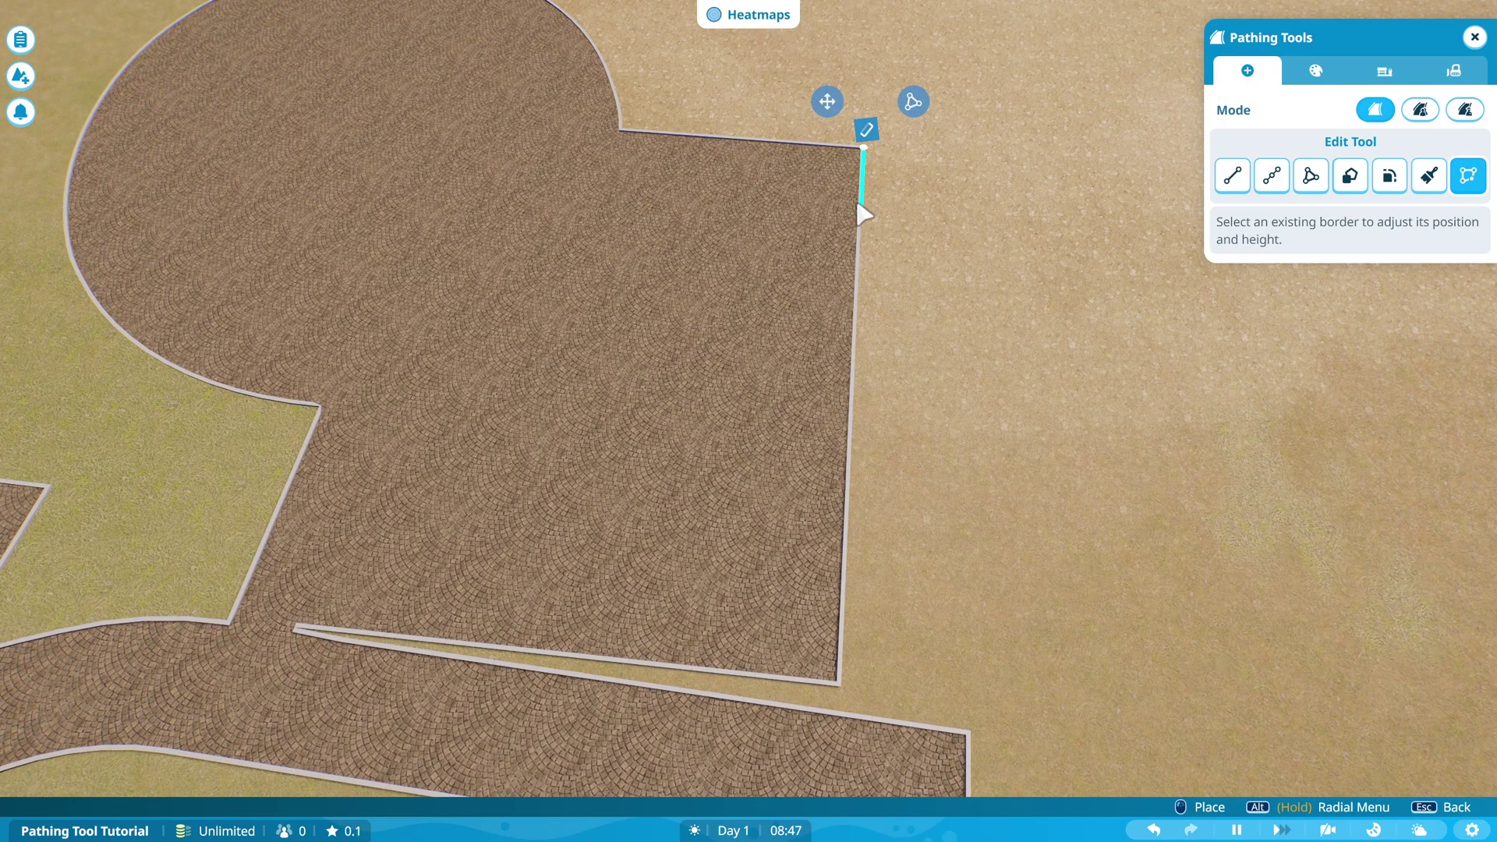
drag(868, 135, 853, 657)
drag(814, 326, 1241, 369)
scroll(963, 378, down, 5)
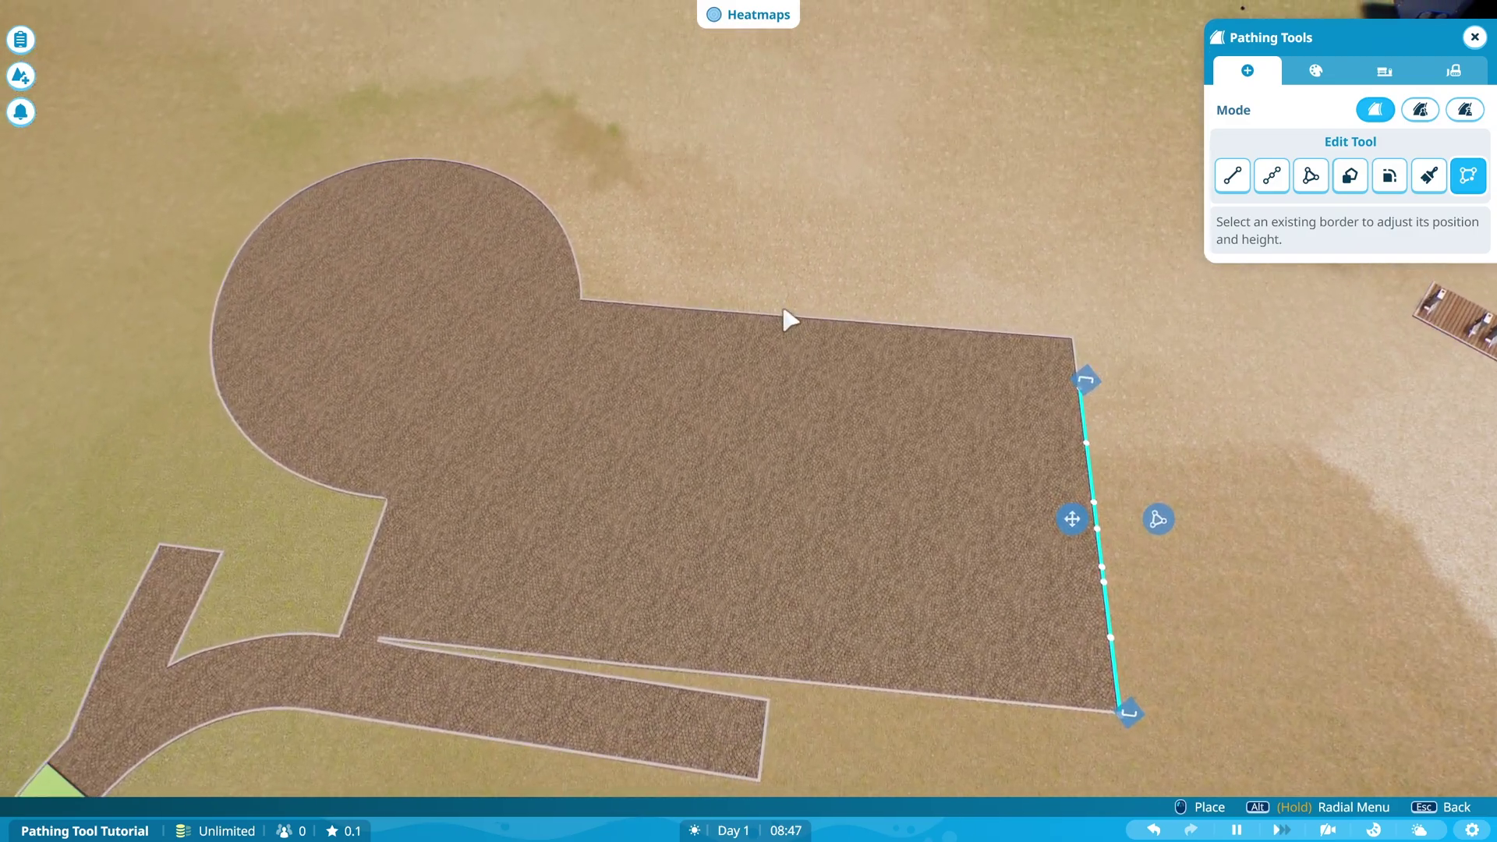
scroll(790, 320, up, 5)
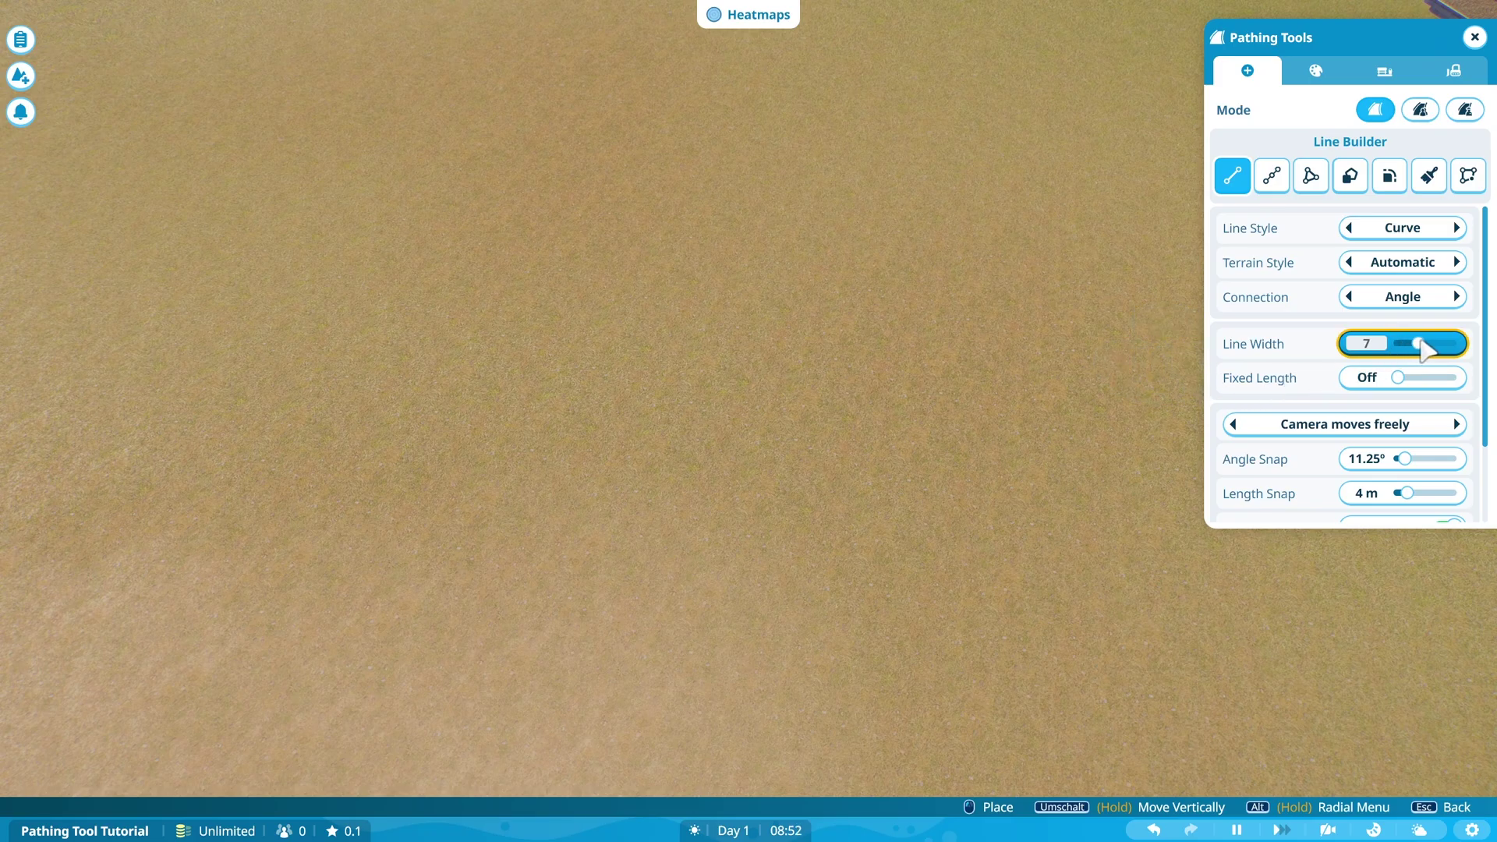
- Choose the Metal Park Railing for new paths, turn on rails, keep supports on, and check the railing colour setting
click(1385, 74)
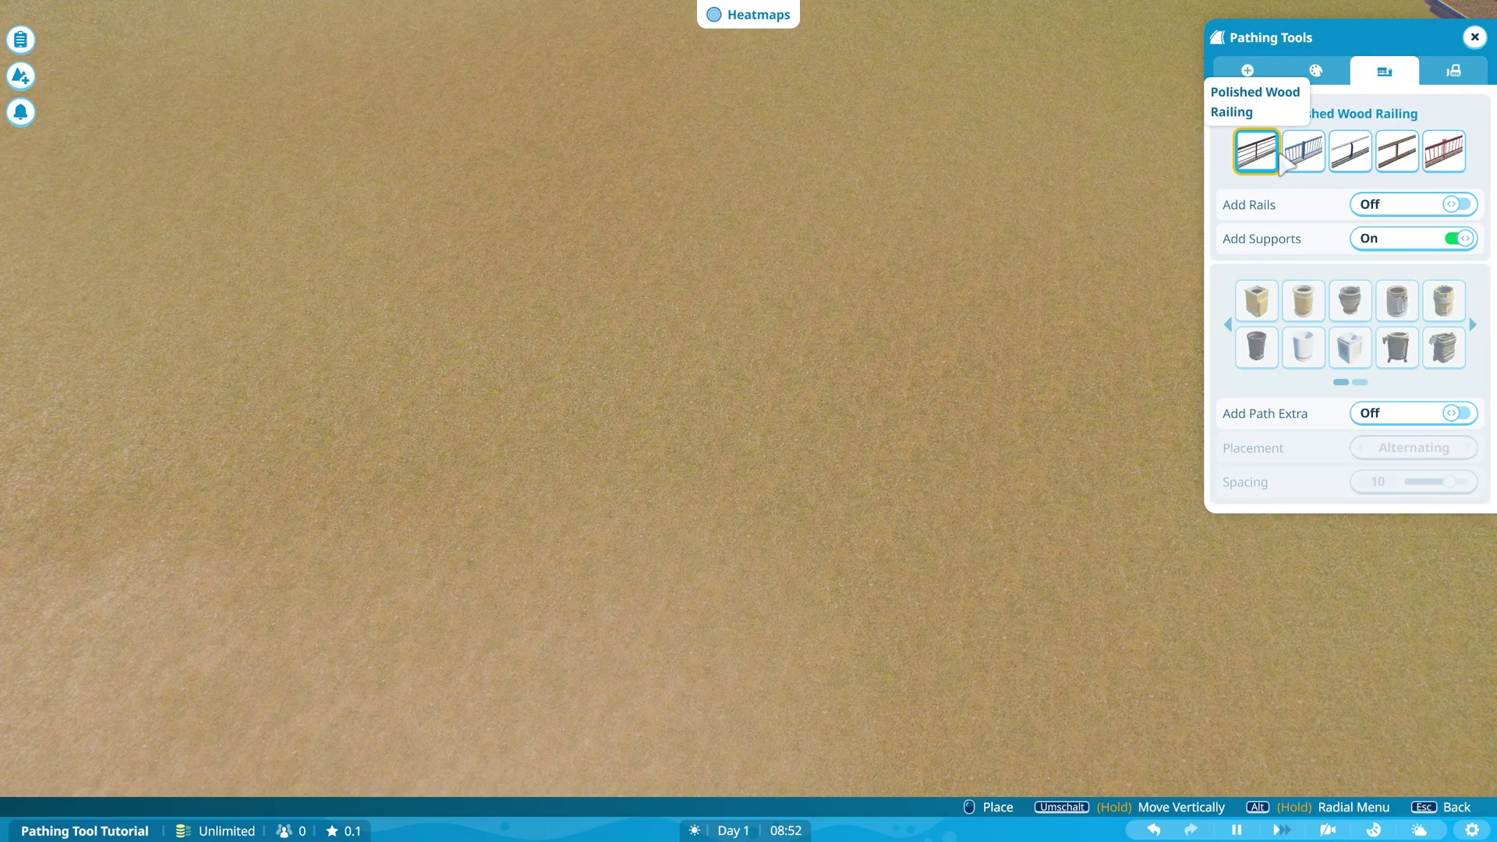
click(1435, 162)
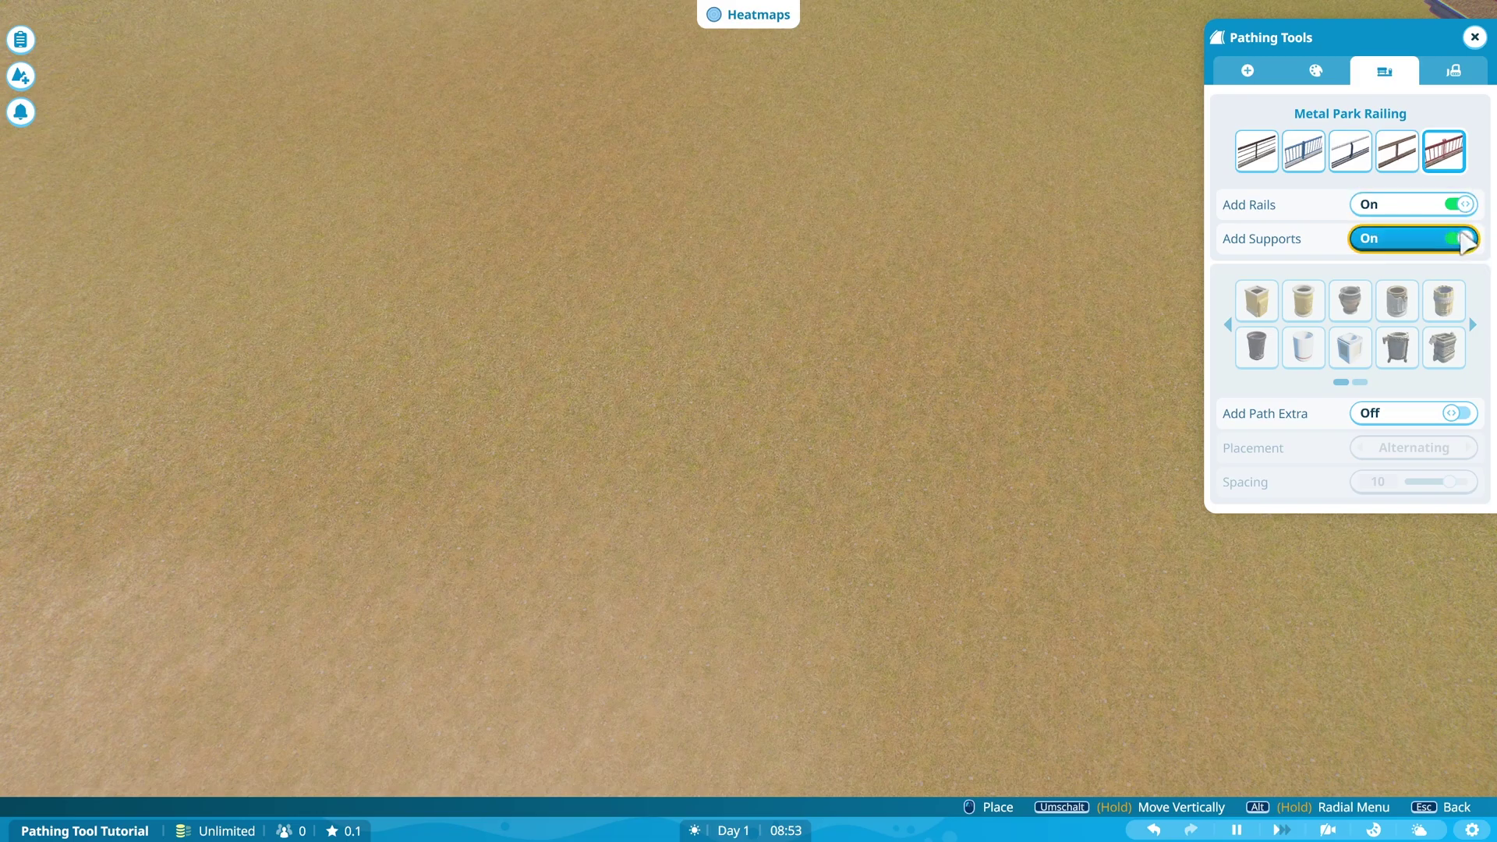
click(1316, 72)
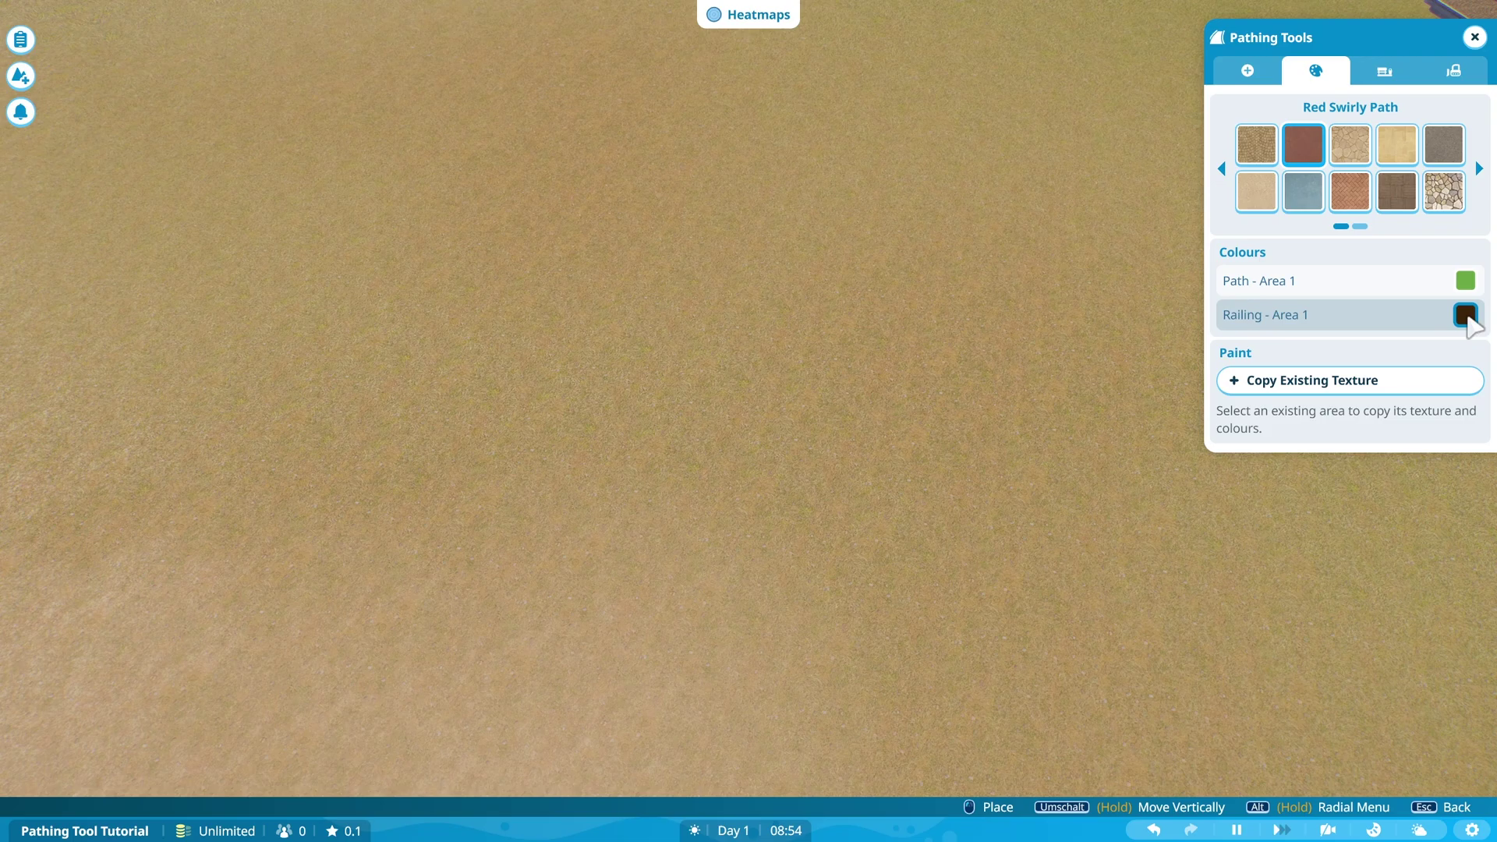
click(1384, 71)
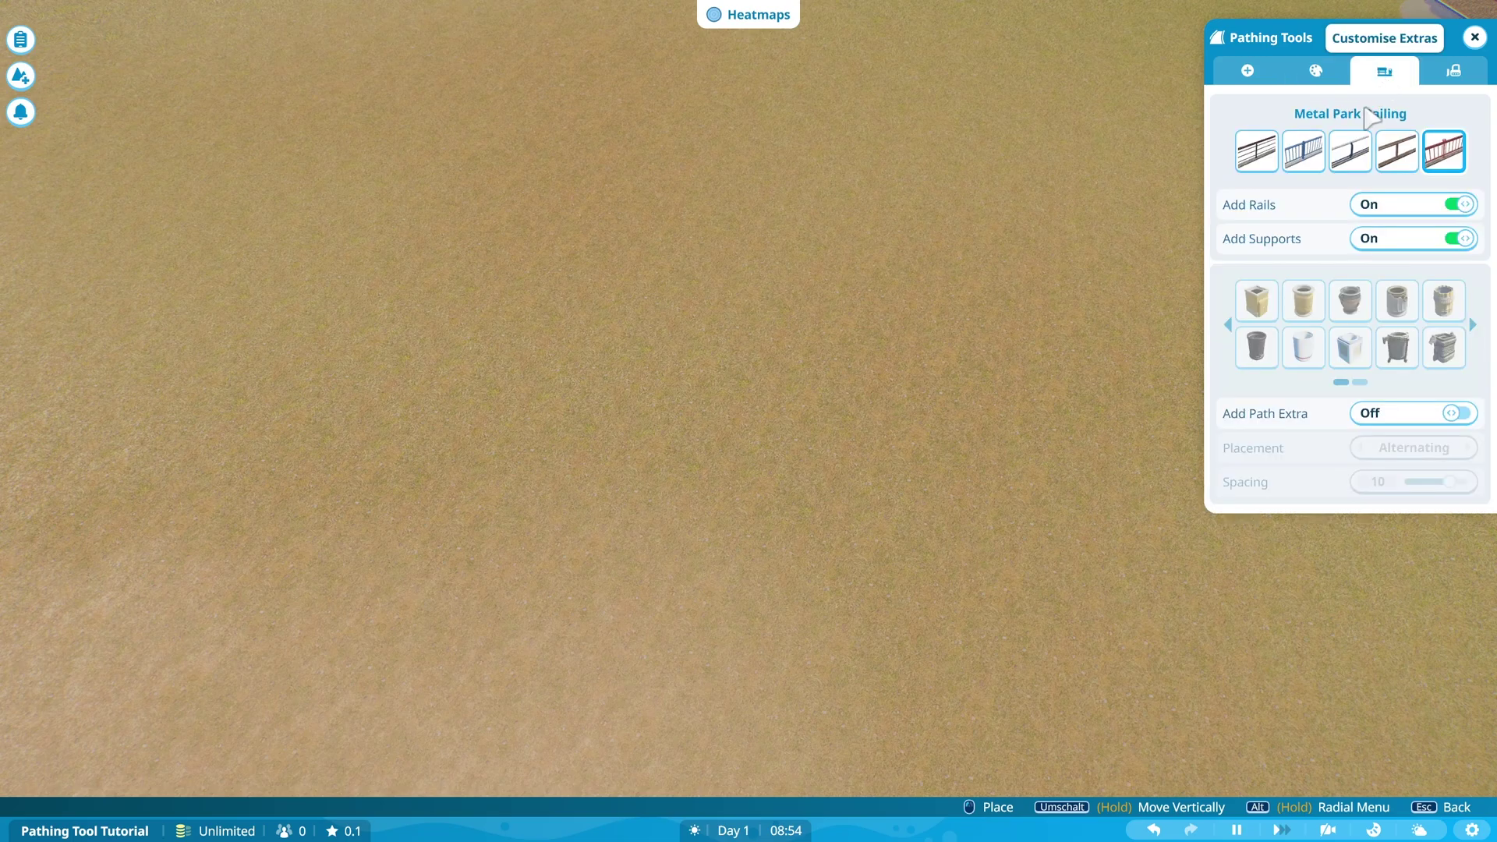
- Enable path extras and choose Aquatic Bin 2 with Alternating placement and a spacing of 12
key(w)
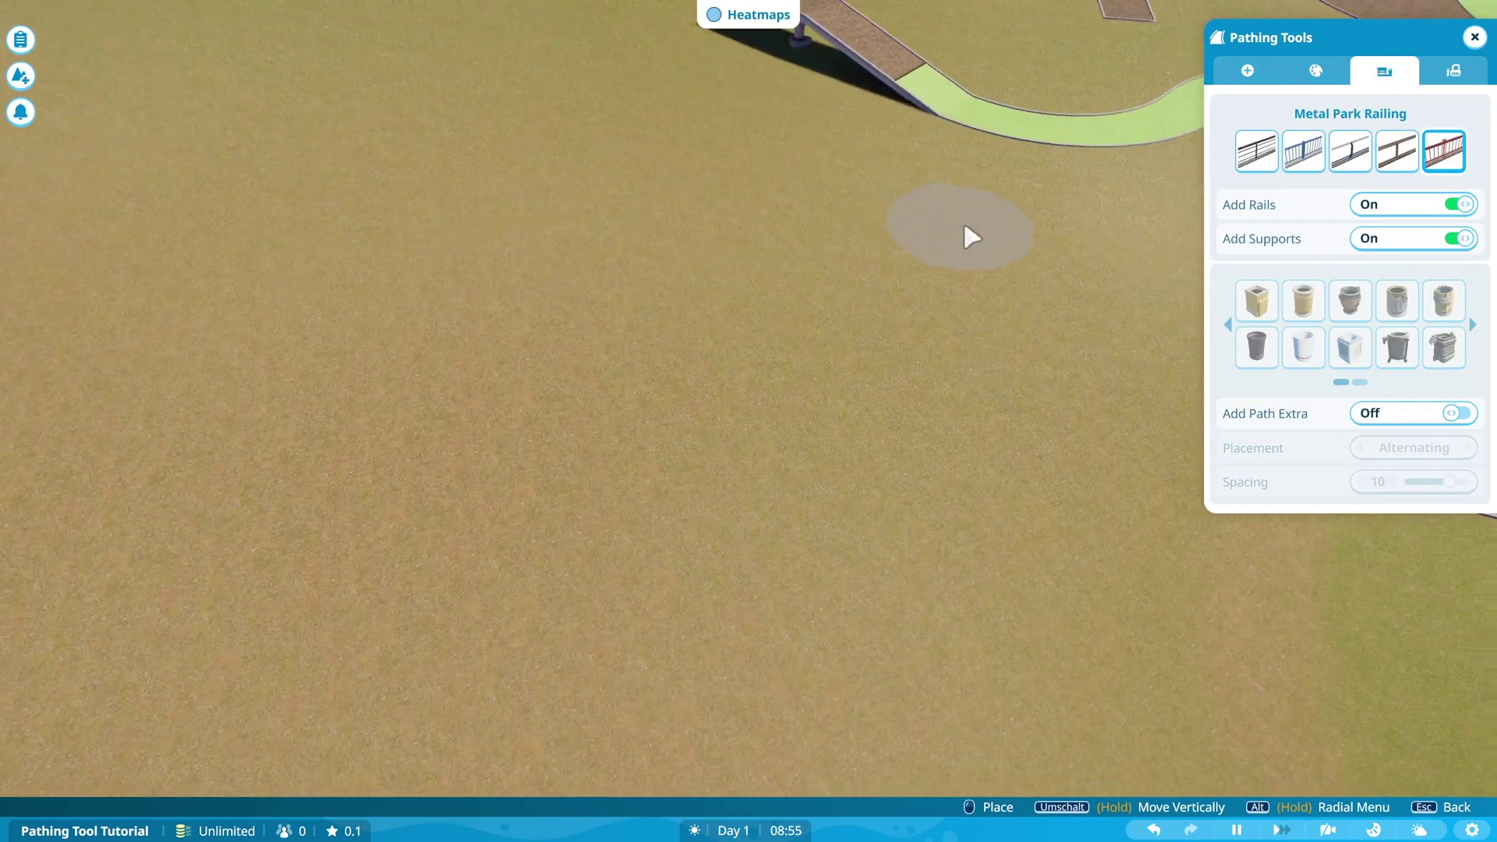
key(s)
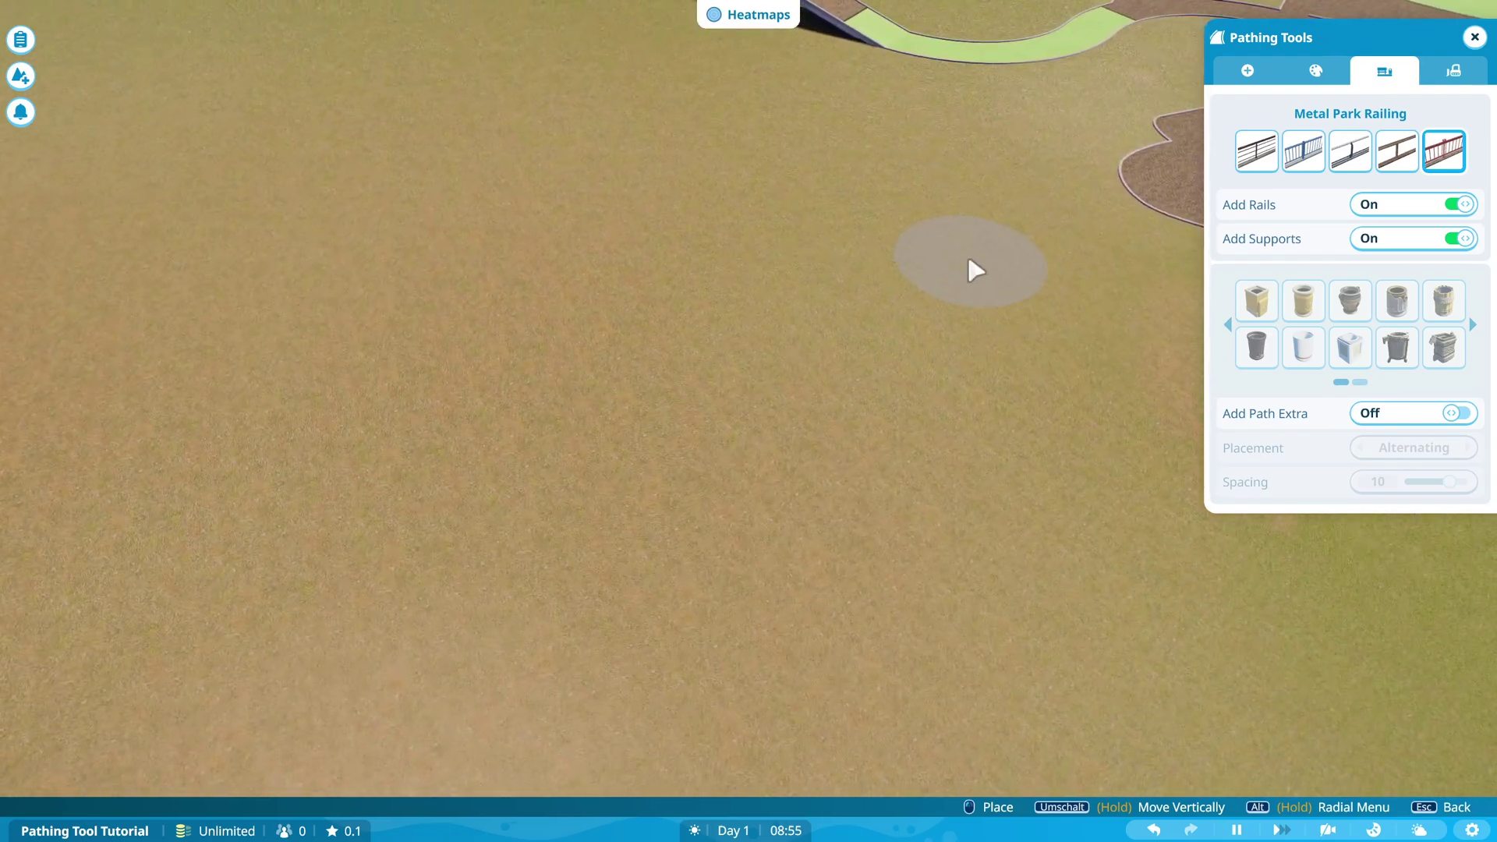
key(s)
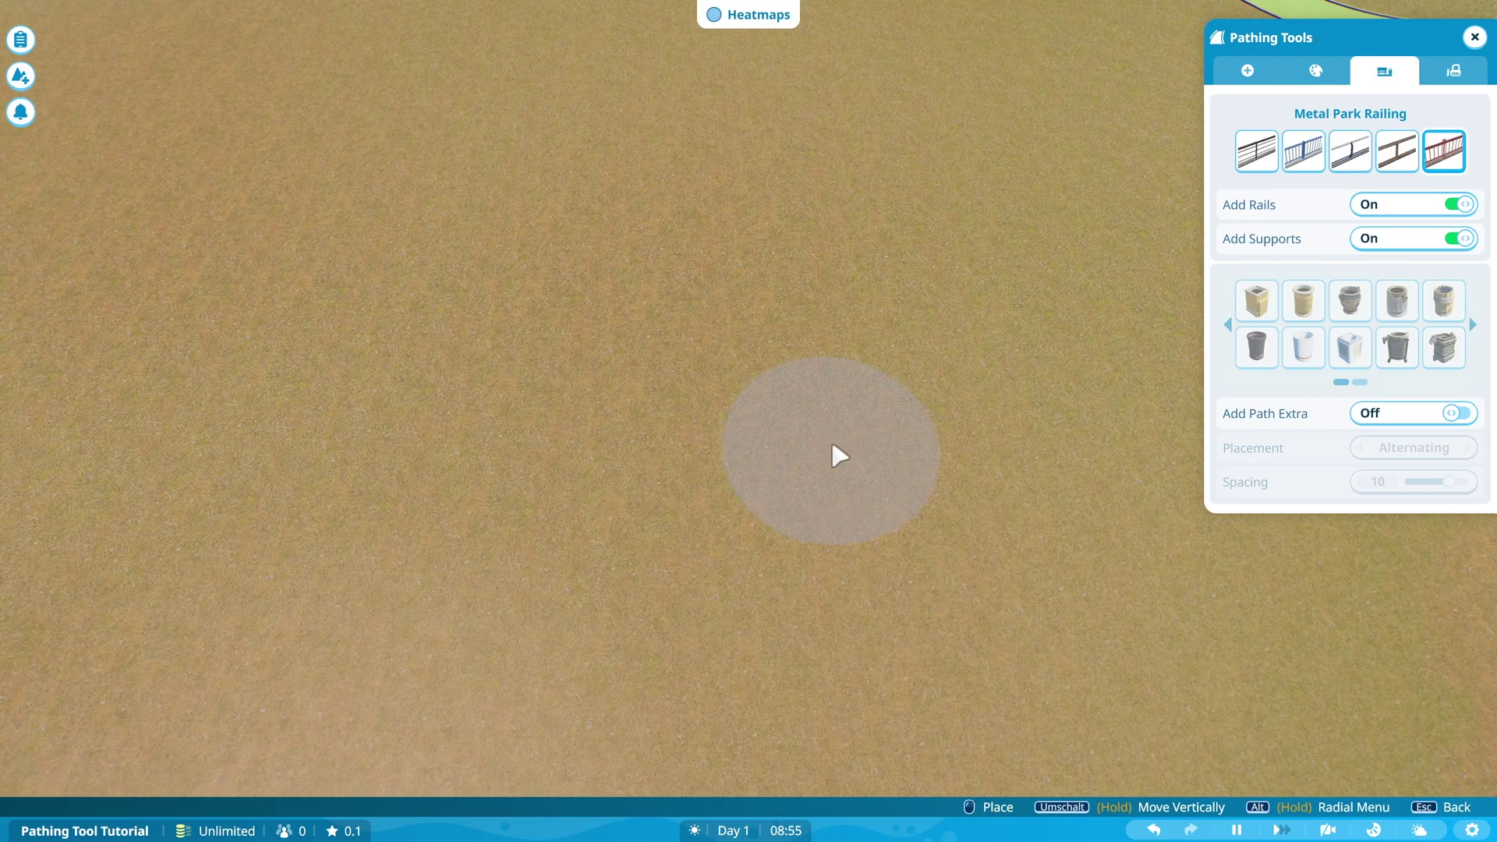
click(1452, 414)
scroll(1396, 328, down, 1)
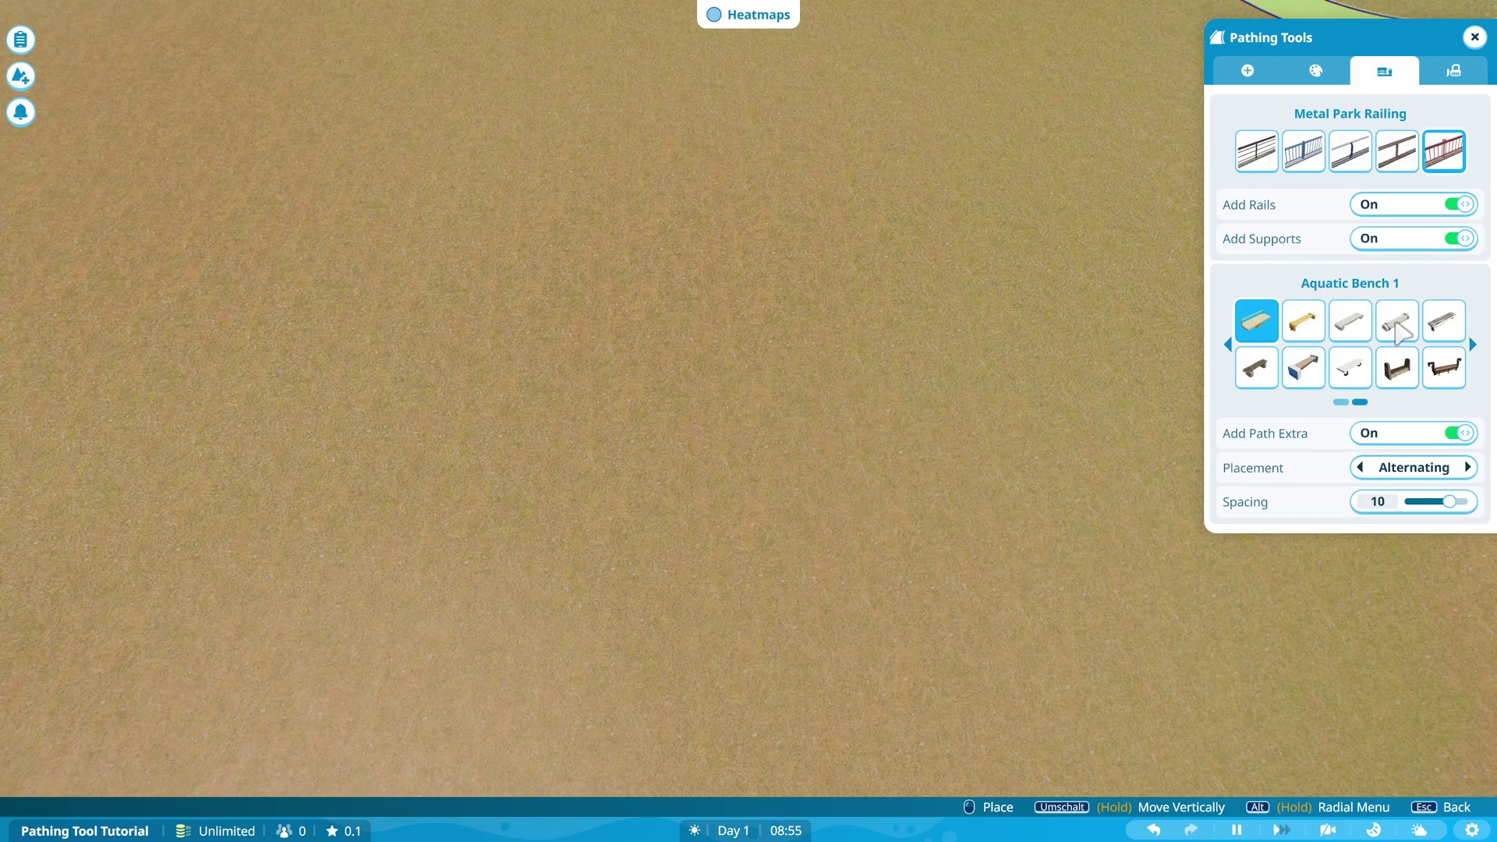
scroll(1396, 332, up, 1)
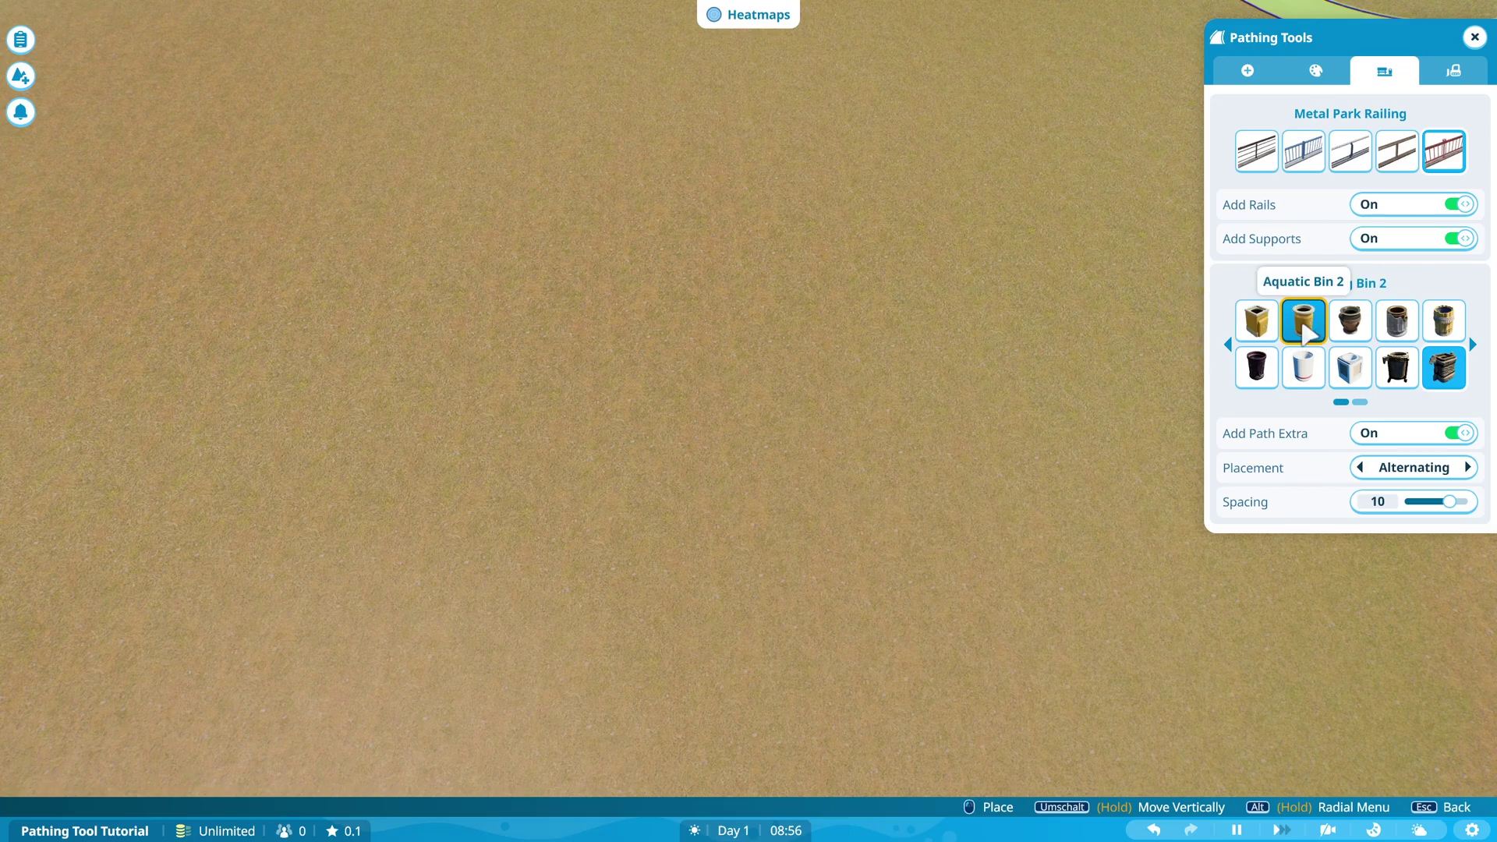
click(1306, 331)
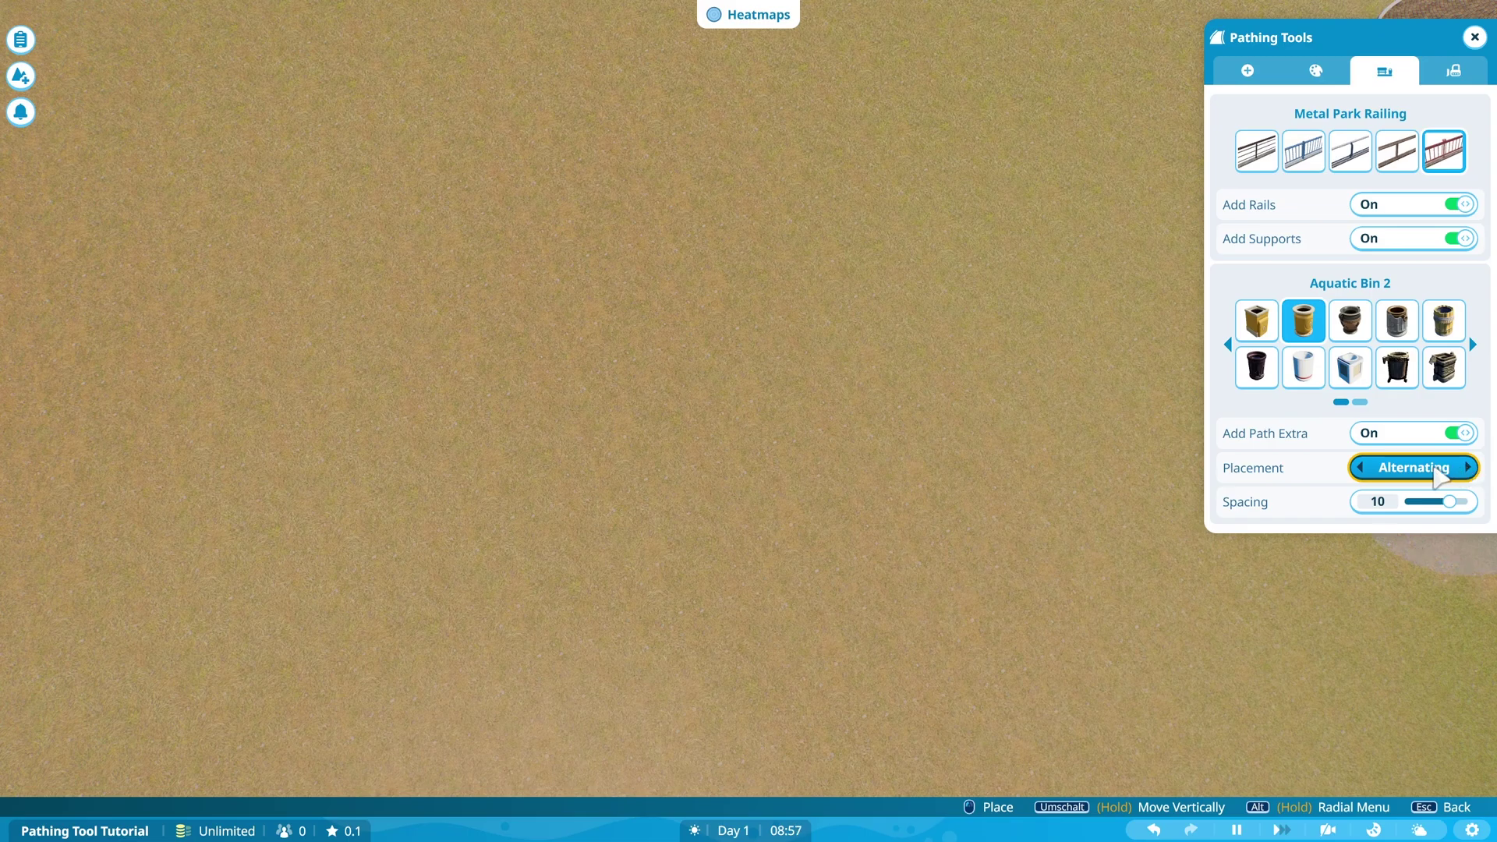
click(1404, 472)
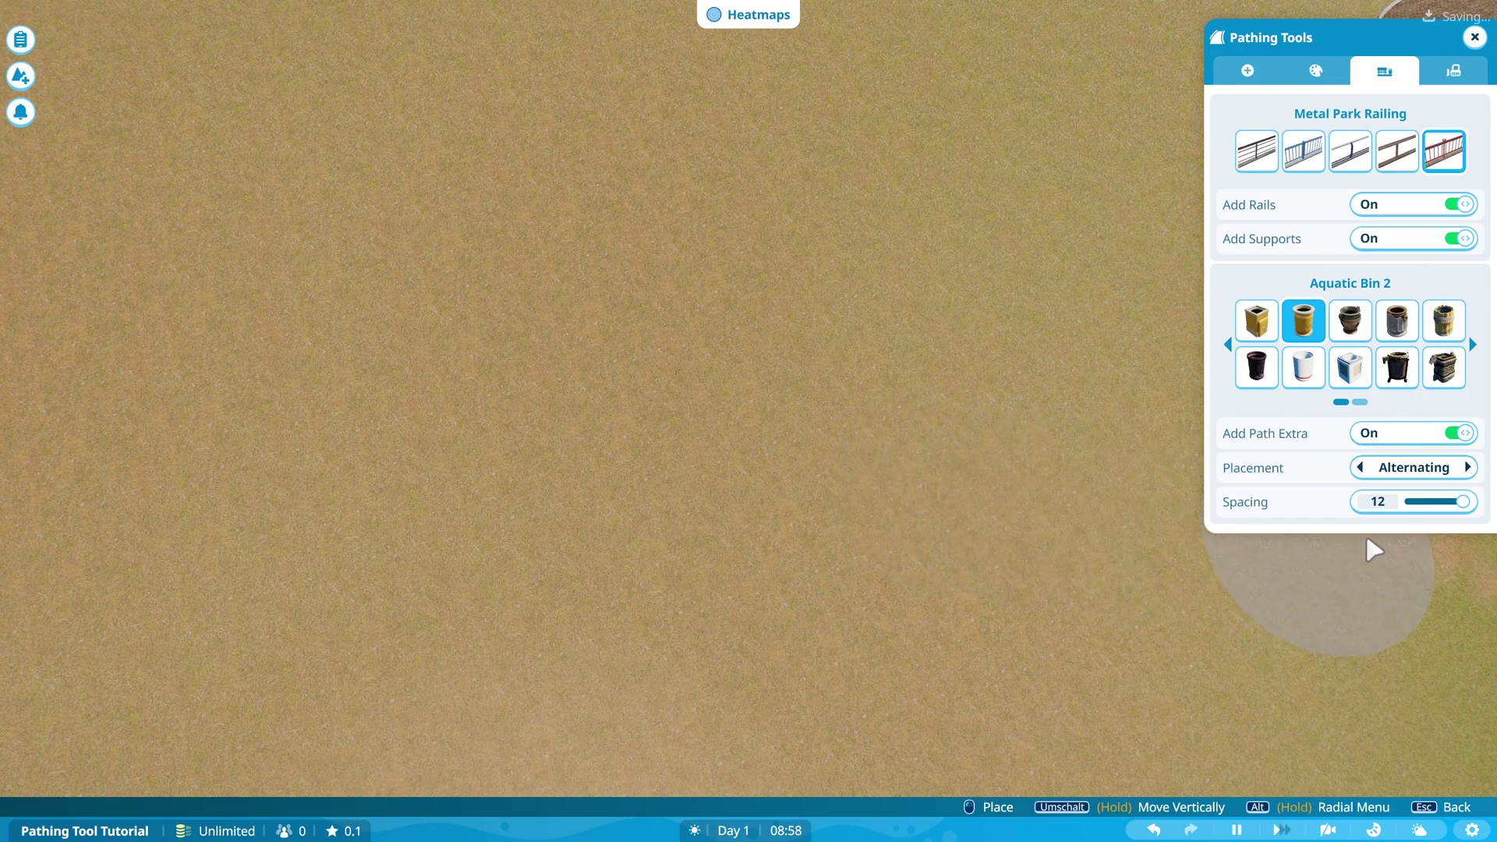
- Place a straight green path section with metal railings and alternating bins on the open ground
drag(1071, 527, 818, 364)
scroll(287, 273, down, 3)
key(a)
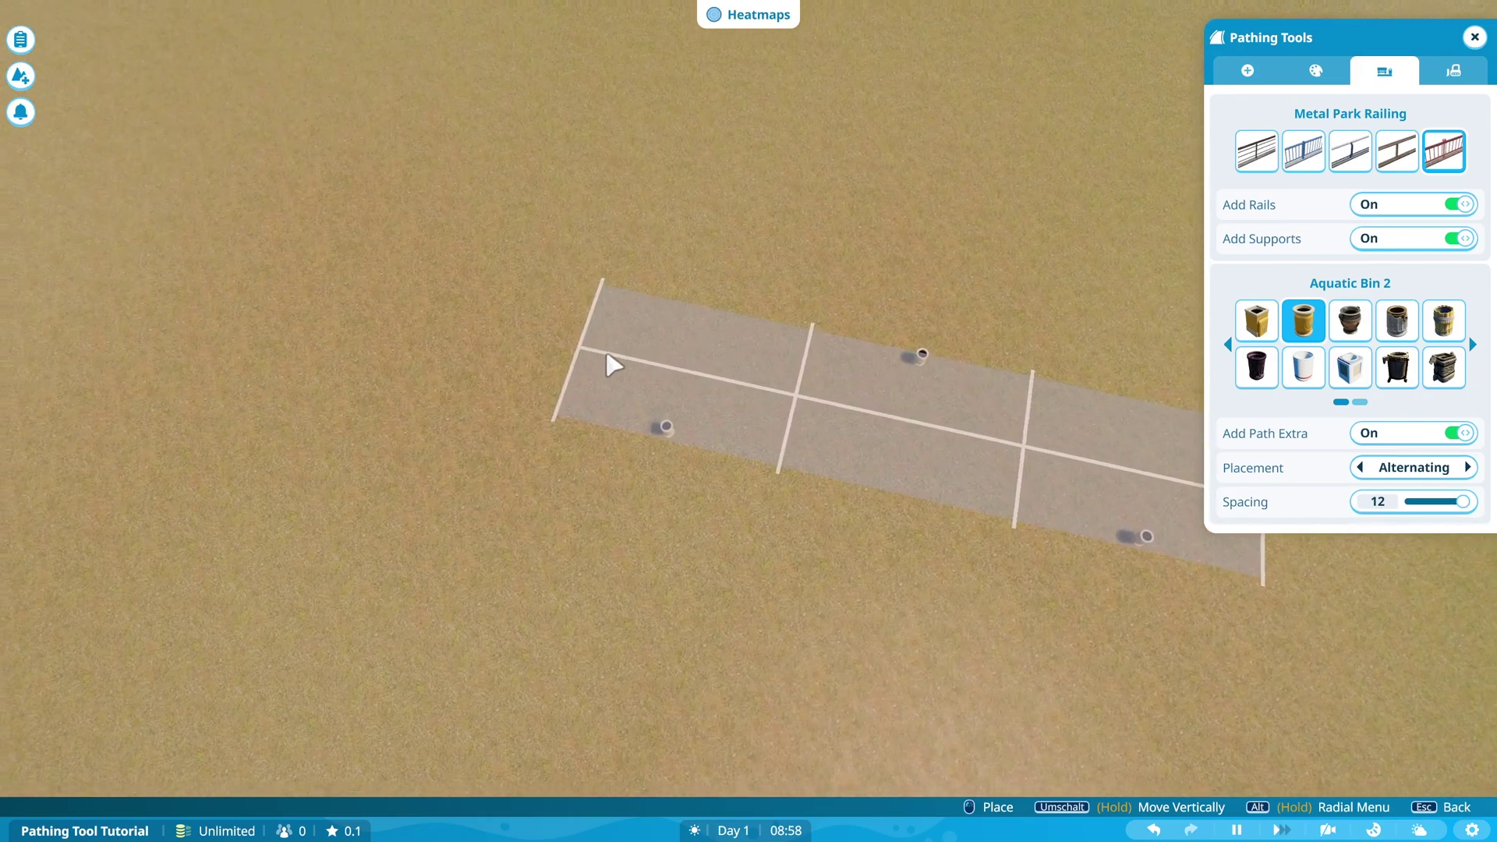
key(d)
key(w)
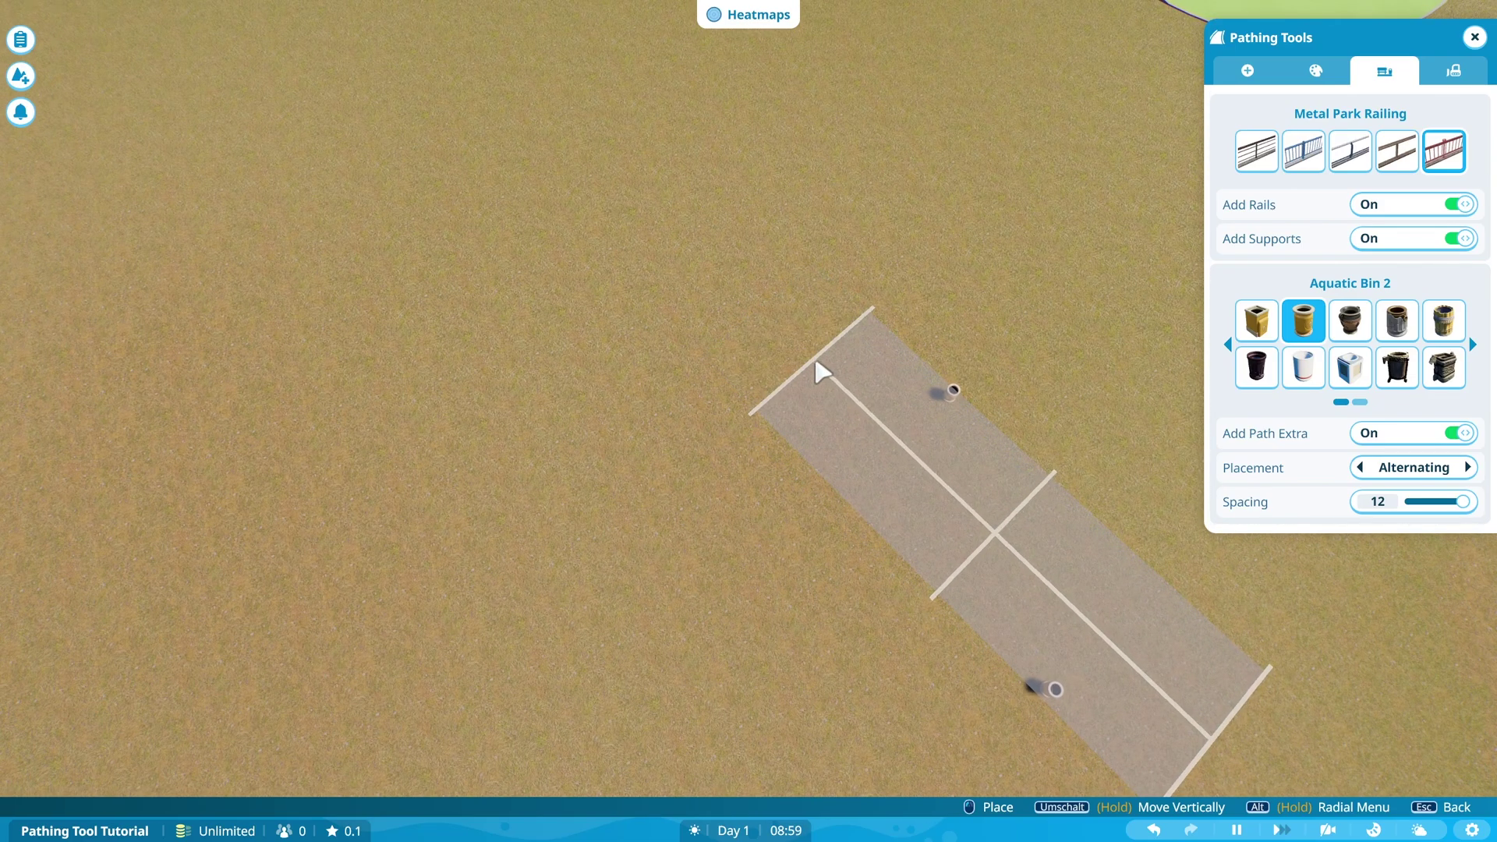
click(813, 354)
drag(685, 385, 774, 531)
key(d)
scroll(654, 409, up, 3)
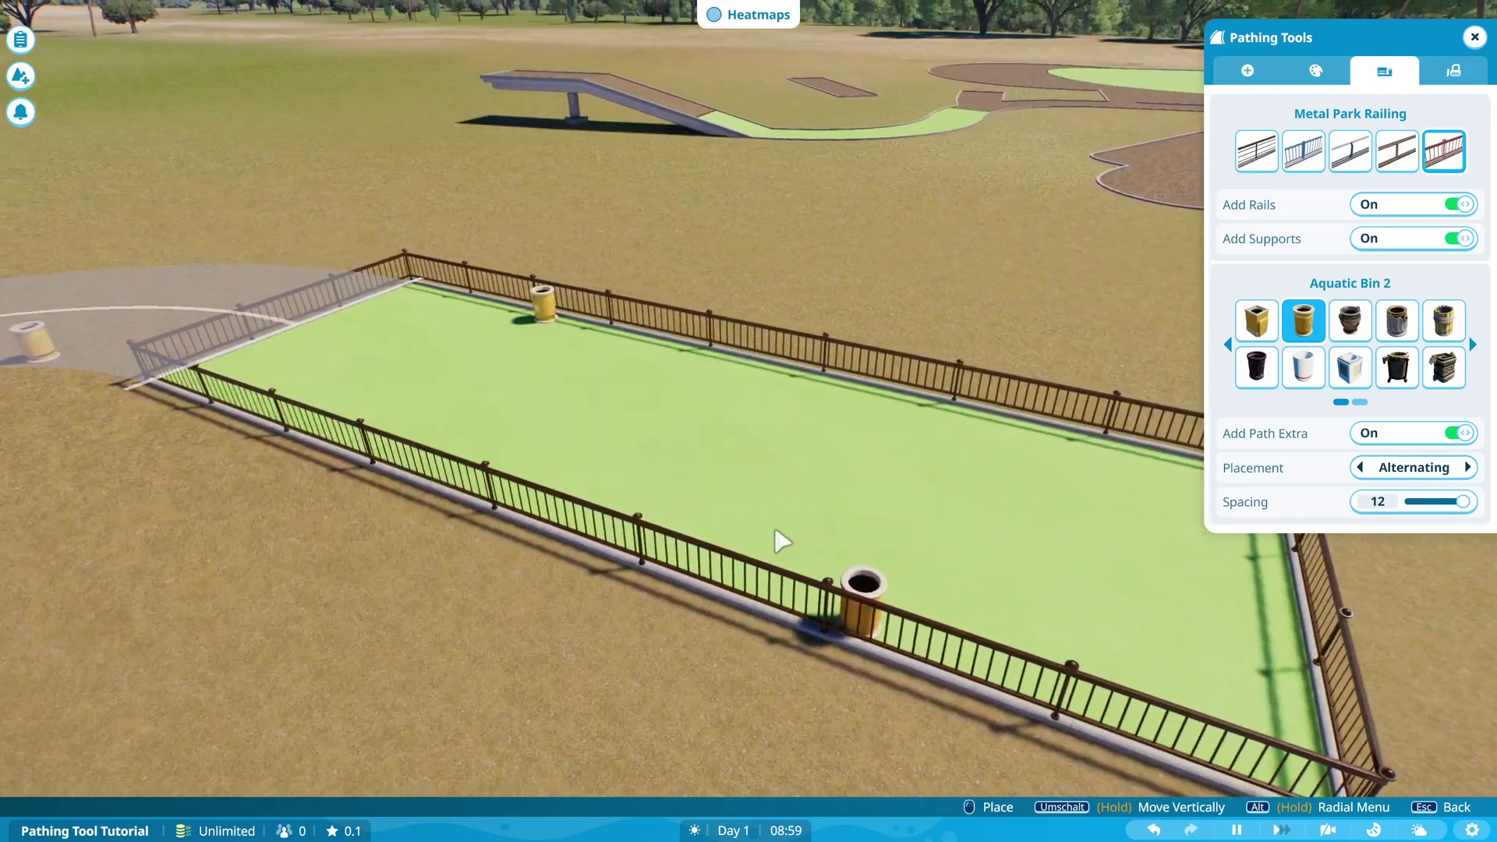
scroll(781, 540, down, 5)
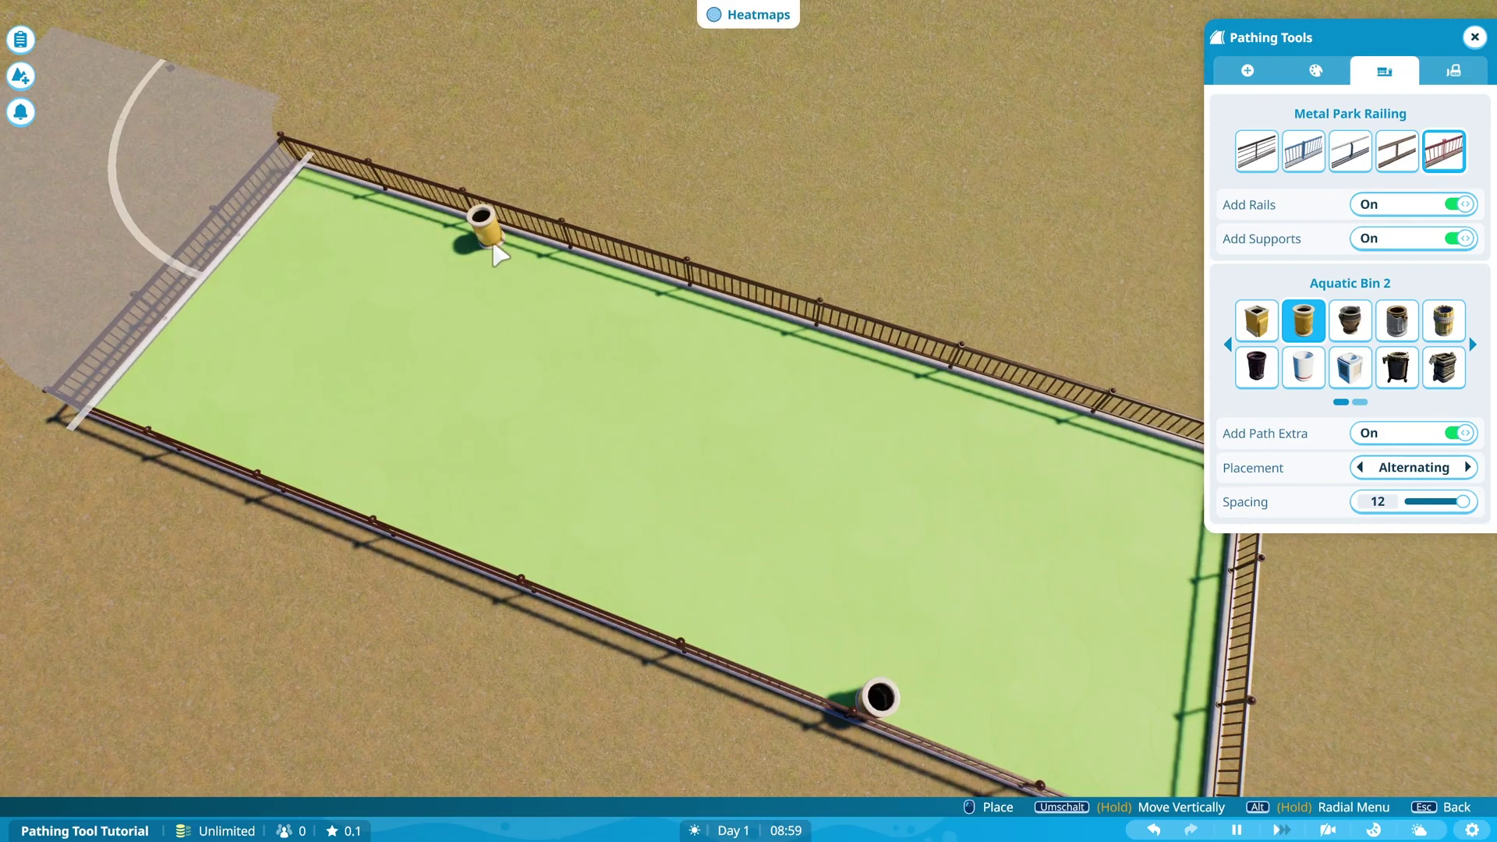
key(a)
- Switch the path extra to Planet Coaster Bench 1 and extend the railed path with a long straight section
click(1472, 345)
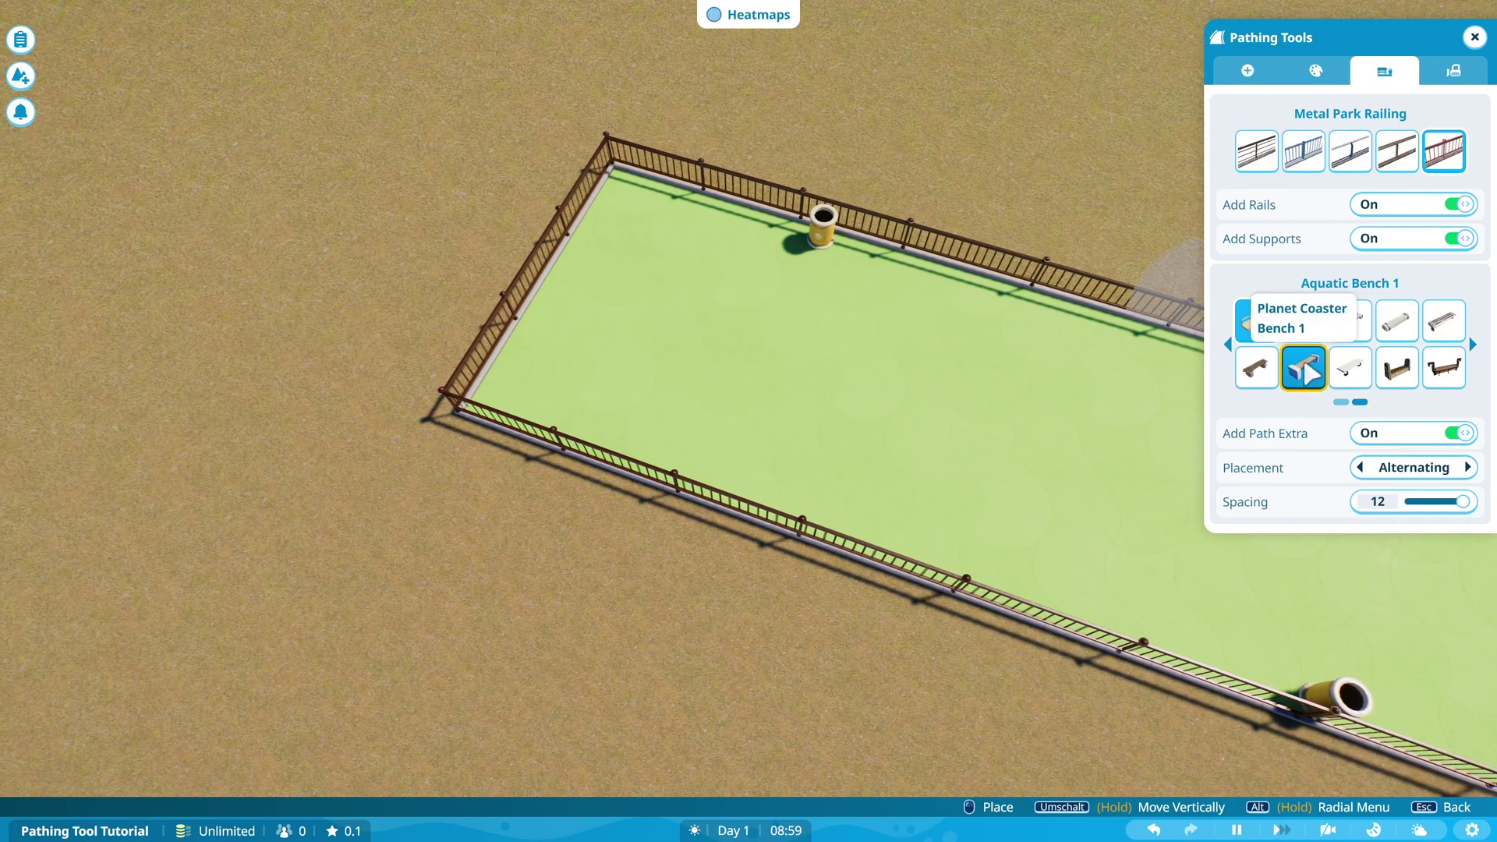
click(1304, 368)
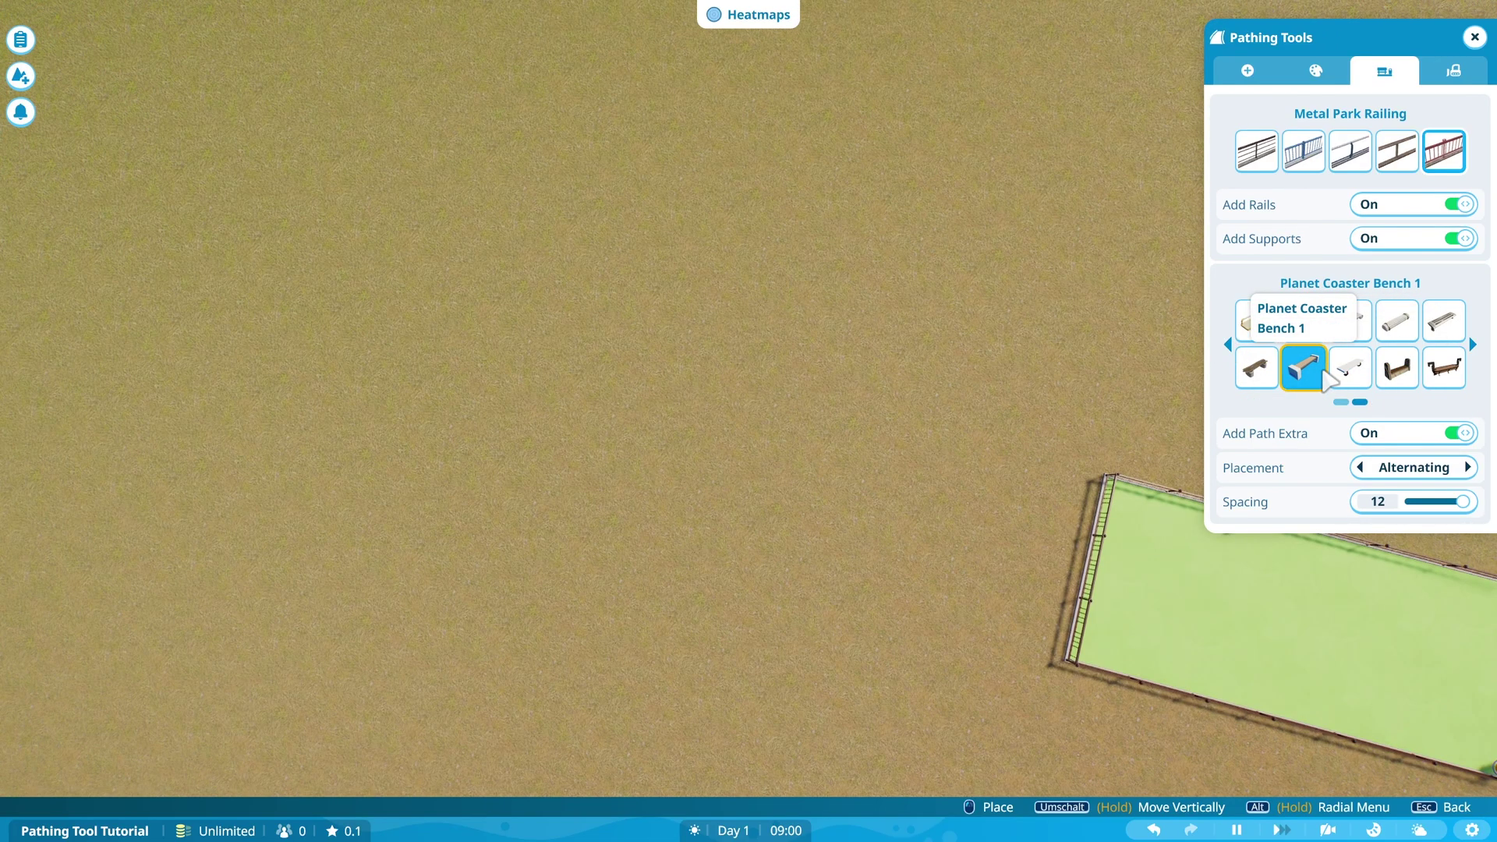
drag(1057, 551, 244, 361)
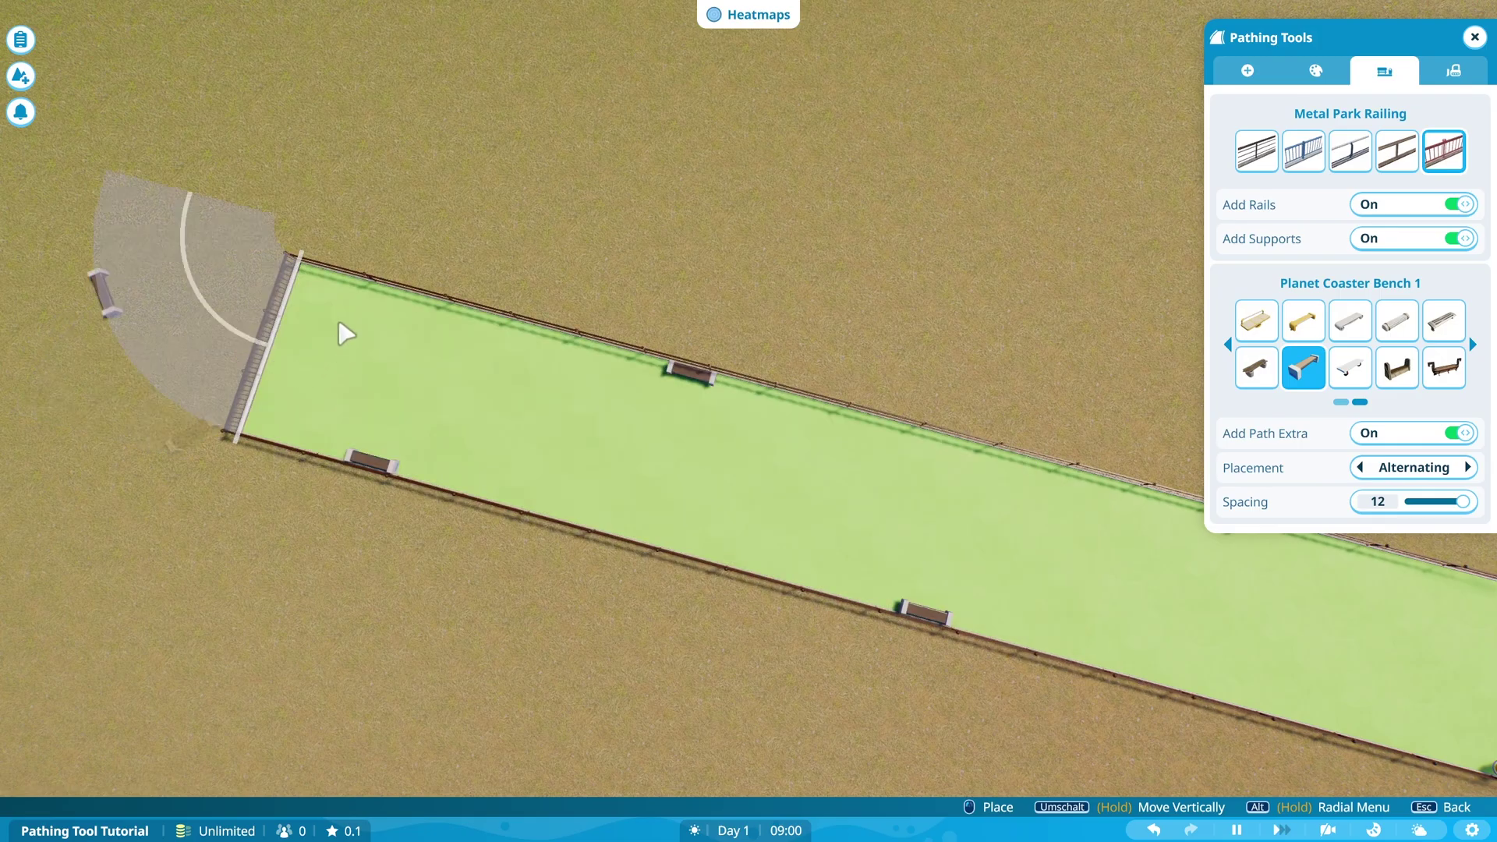
- Examine the railings, benches and bins along the new path from several angles
scroll(296, 308, up, 2)
scroll(353, 374, up, 2)
key(q)
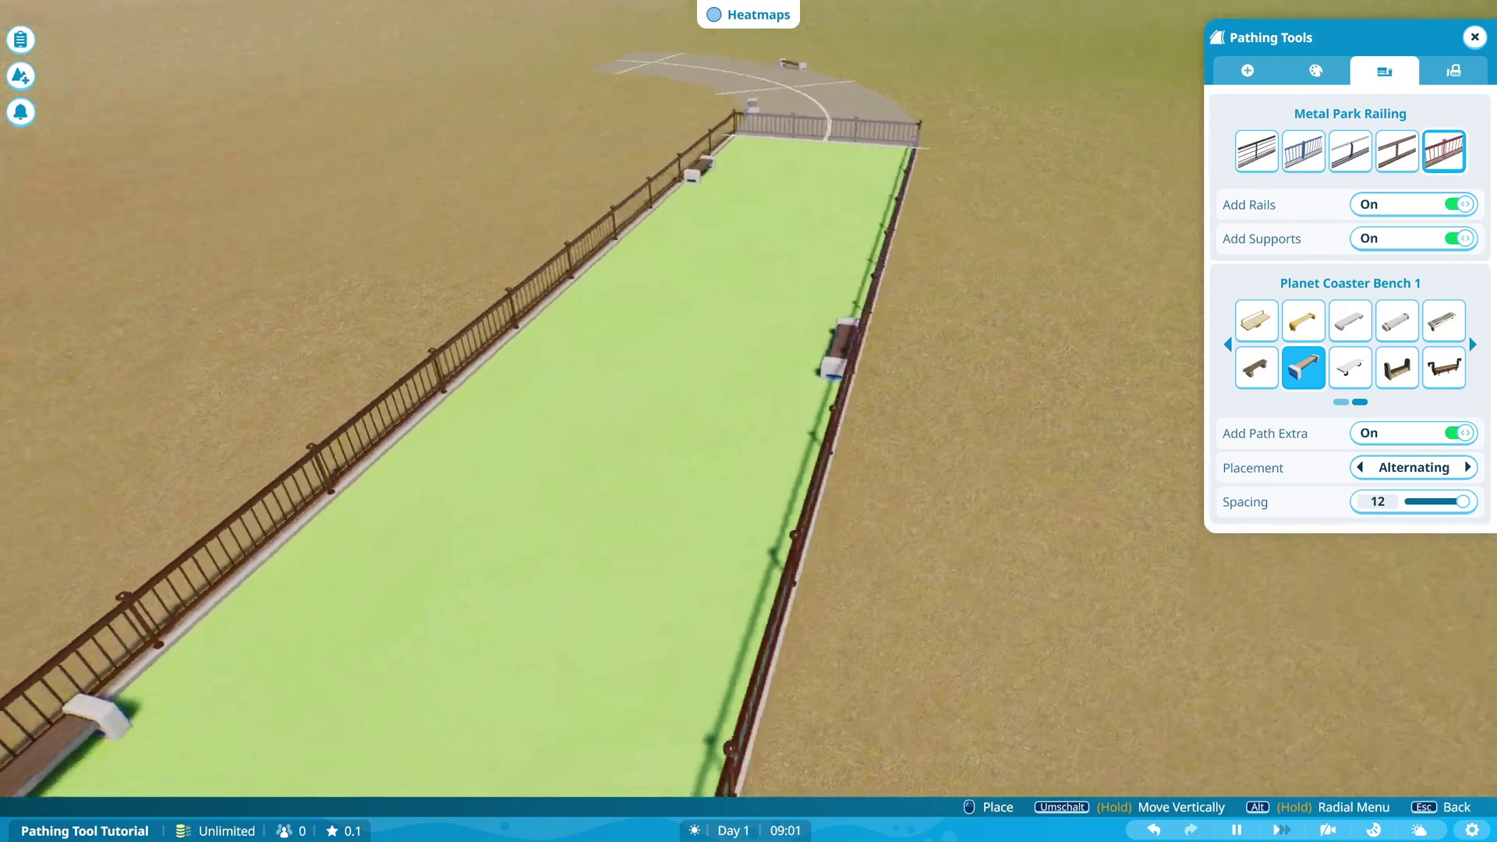
key(e)
scroll(468, 379, down, 3)
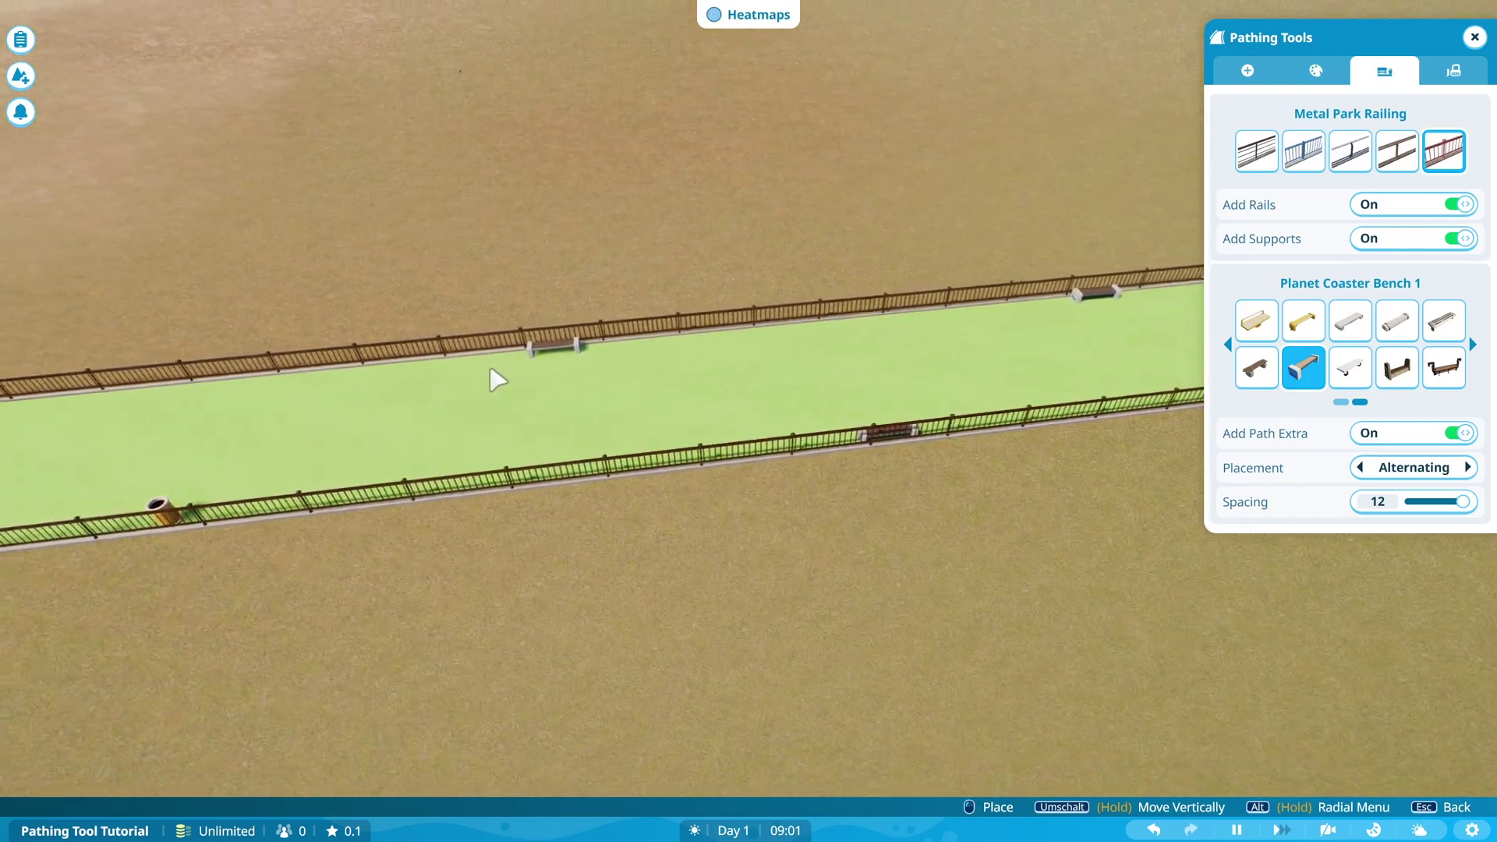
key(q)
key(a)
scroll(842, 371, down, 4)
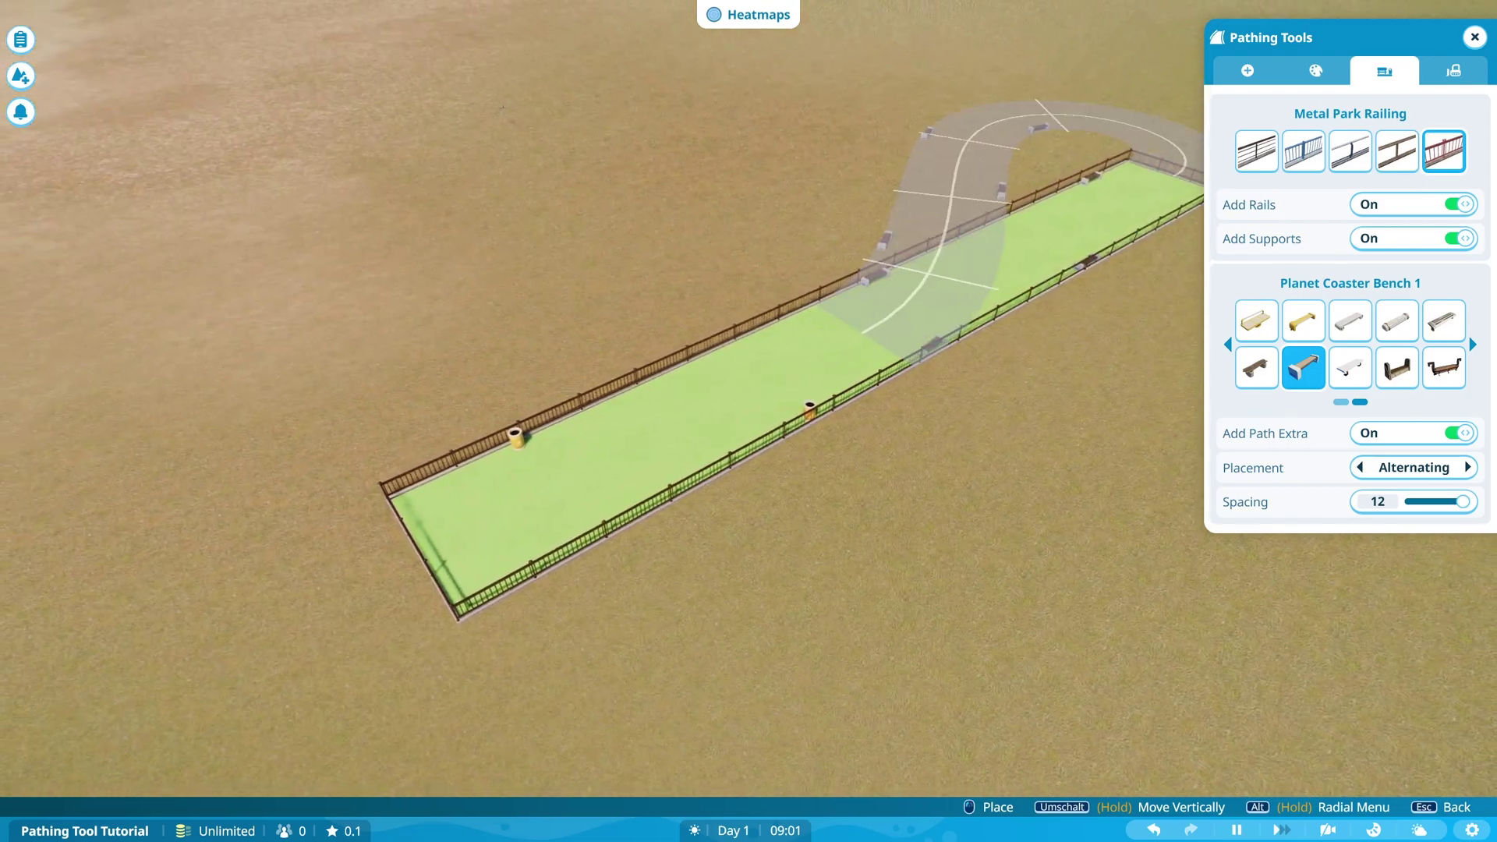
key(q)
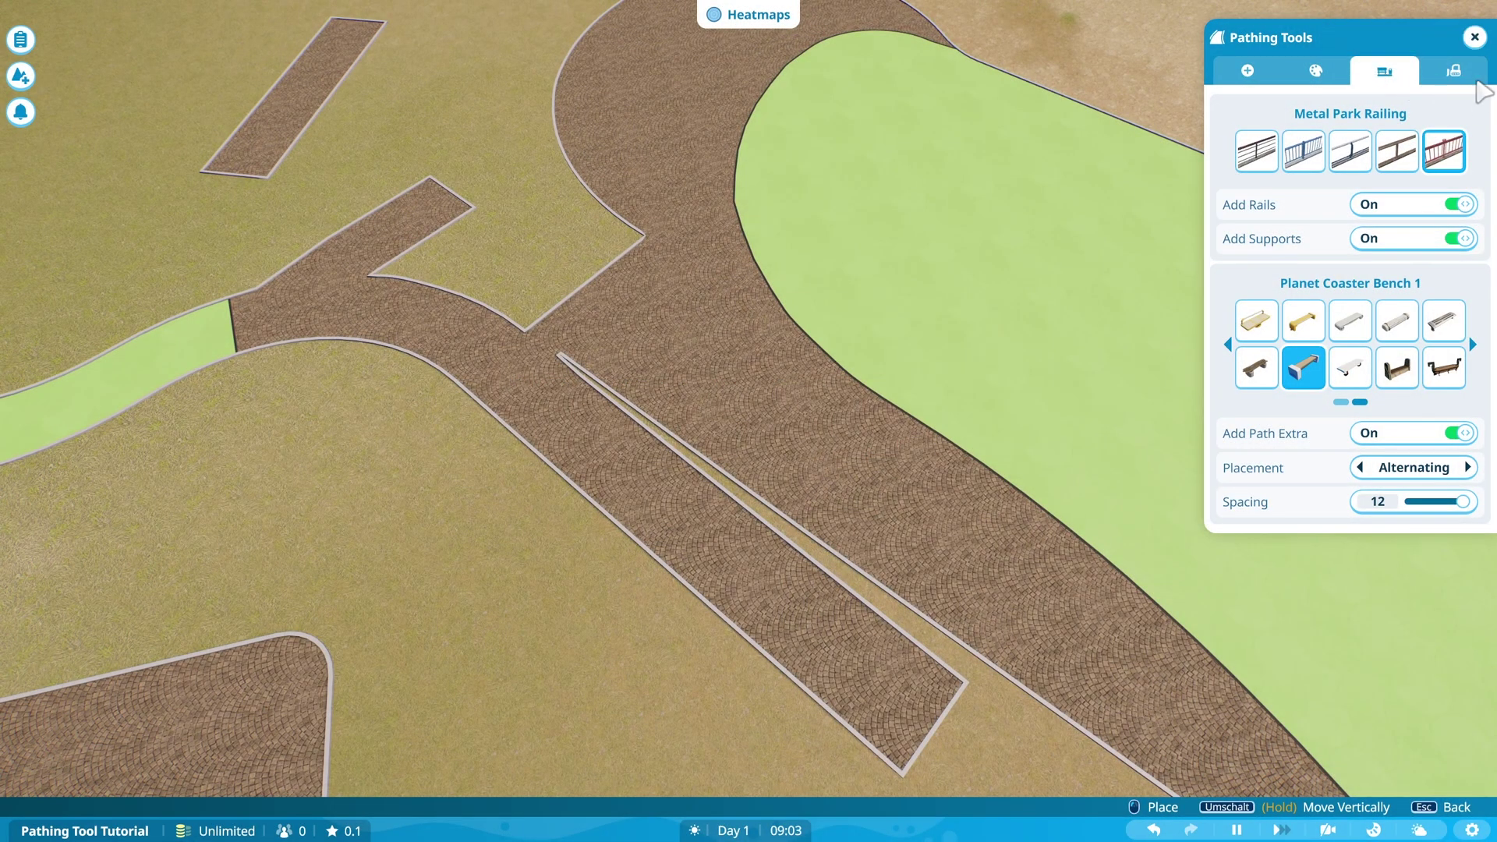
- Cut an octagonal hole into the green part of the plaza using the Stamp Delete Tool at a stamp scale of 2
click(1457, 75)
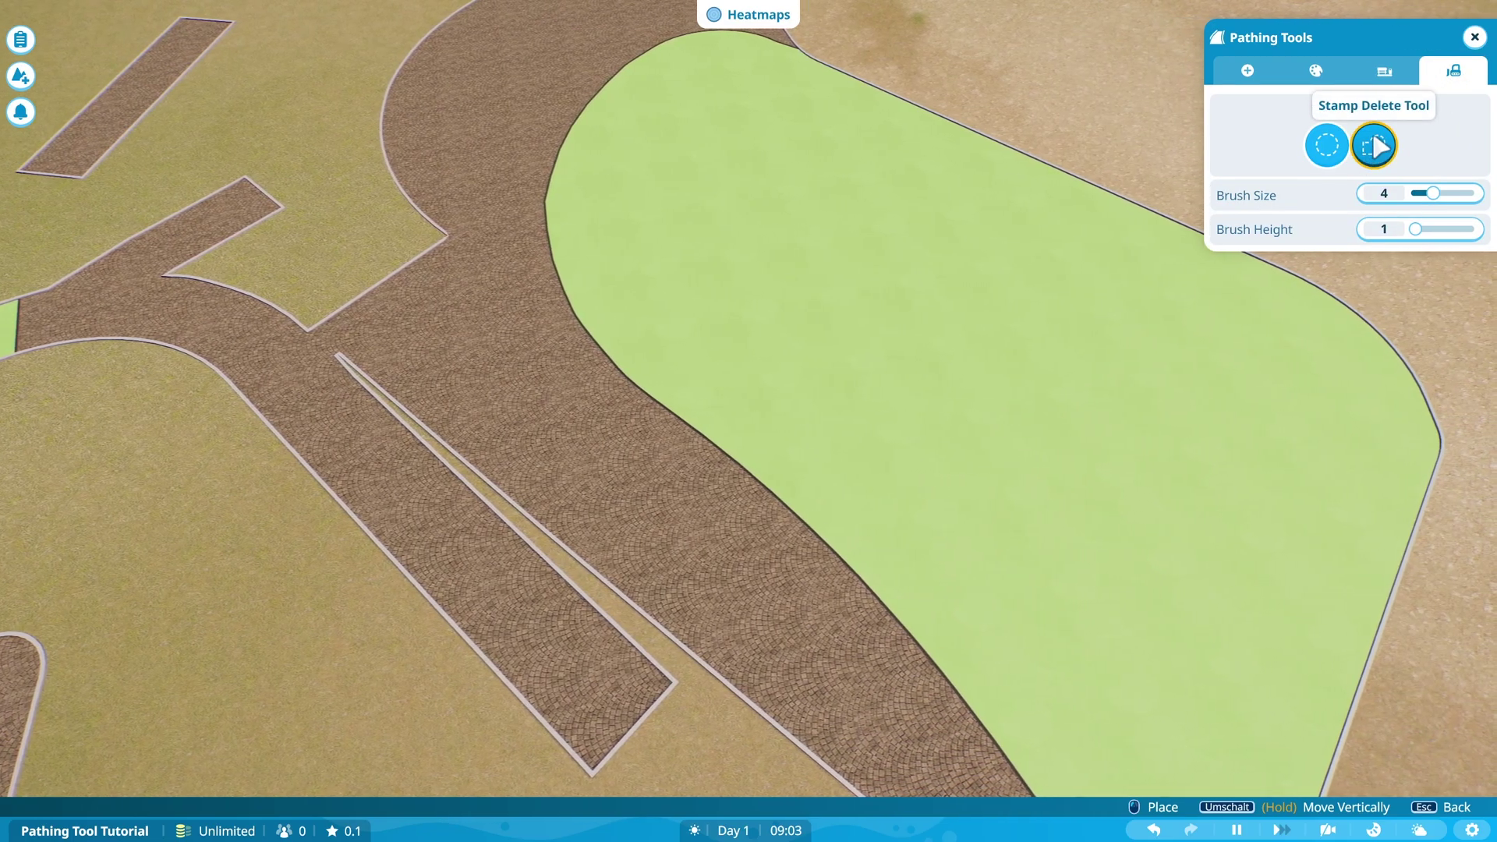
click(1380, 148)
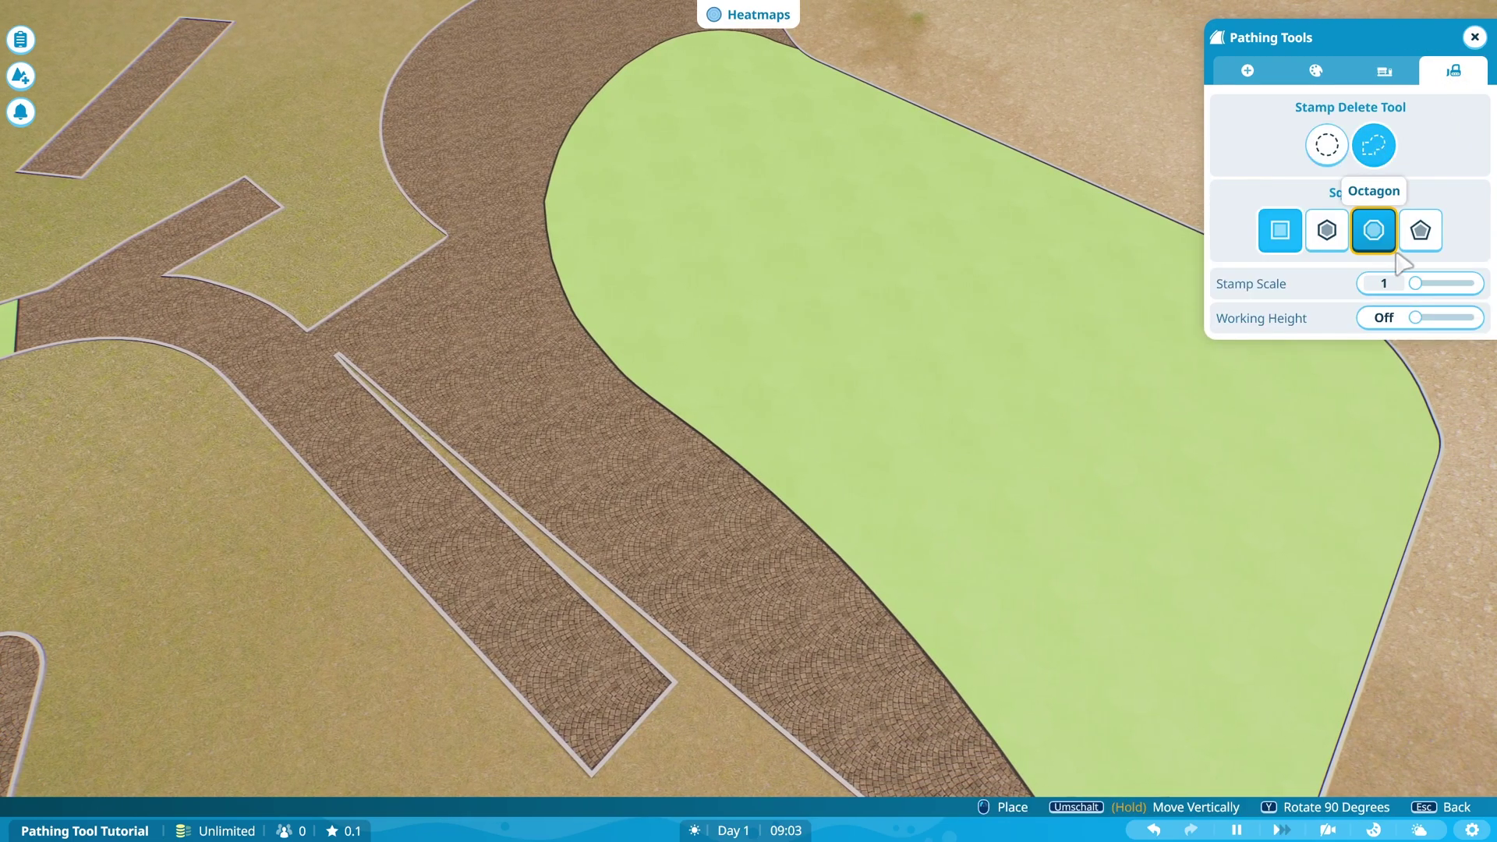
click(1374, 234)
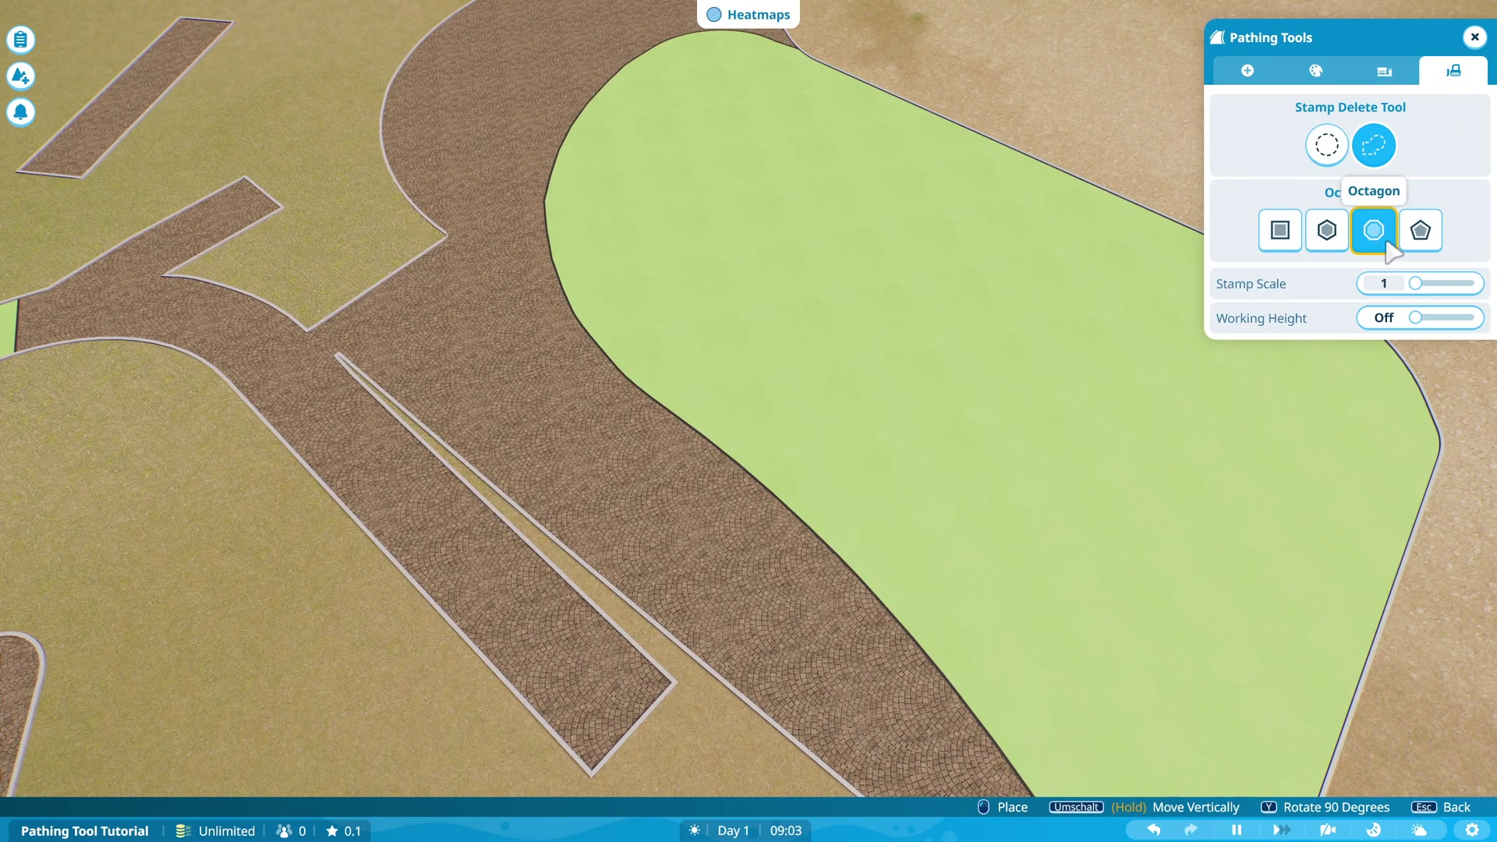
click(1382, 283)
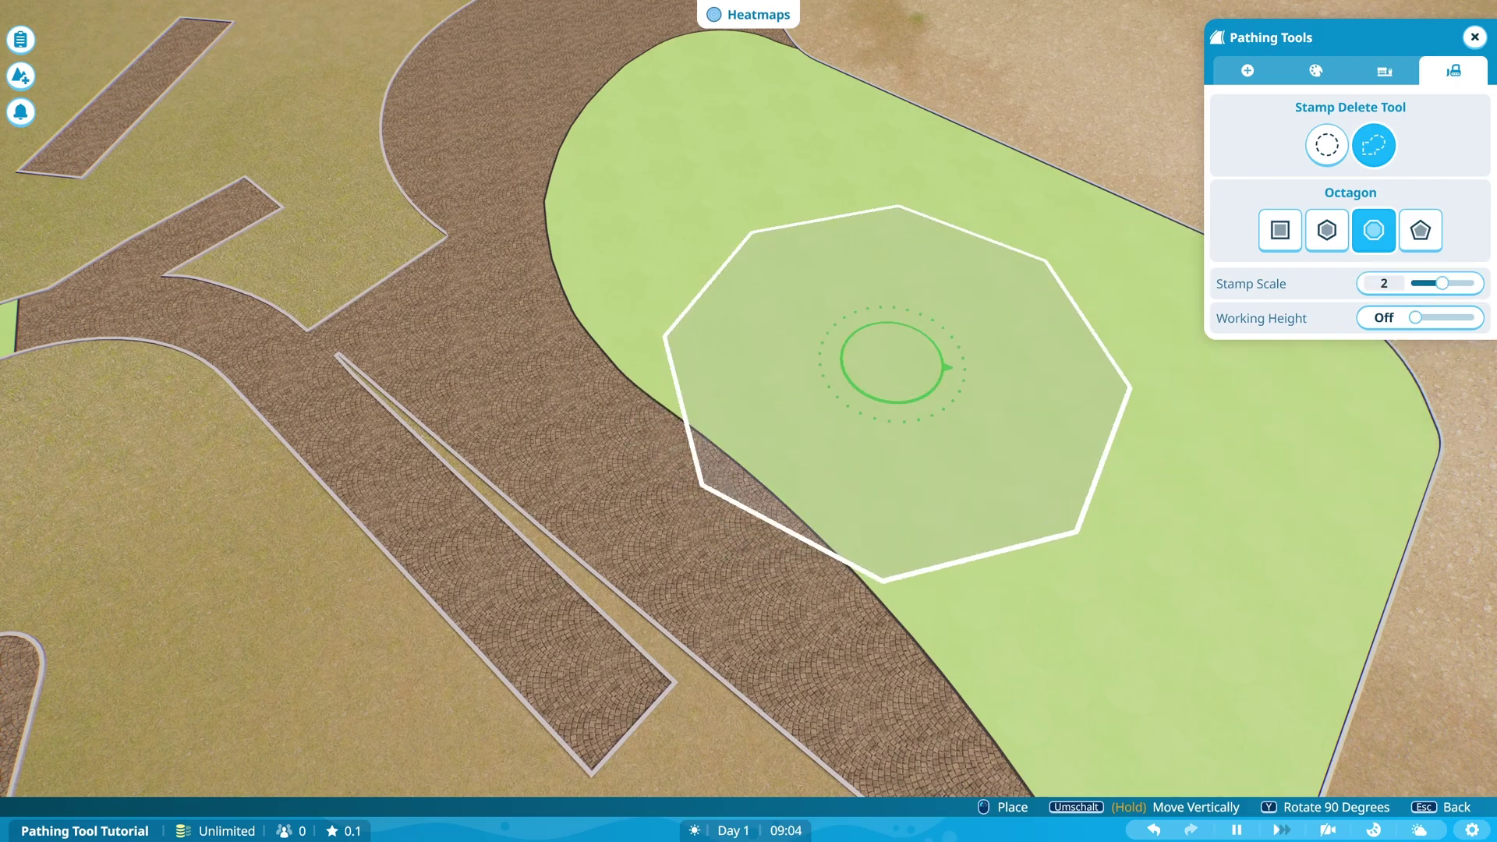
key(y)
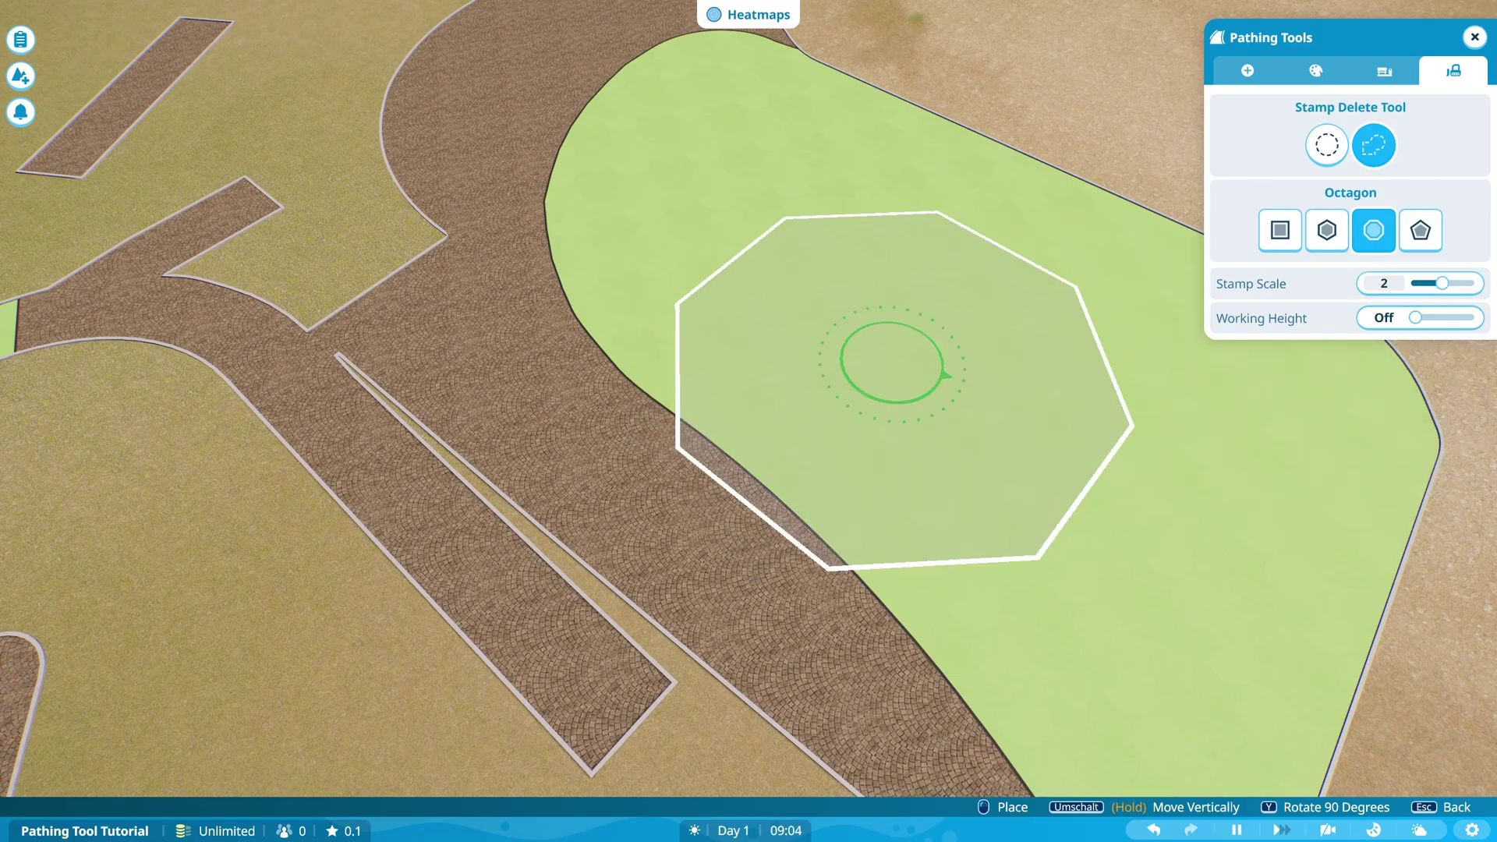
click(854, 348)
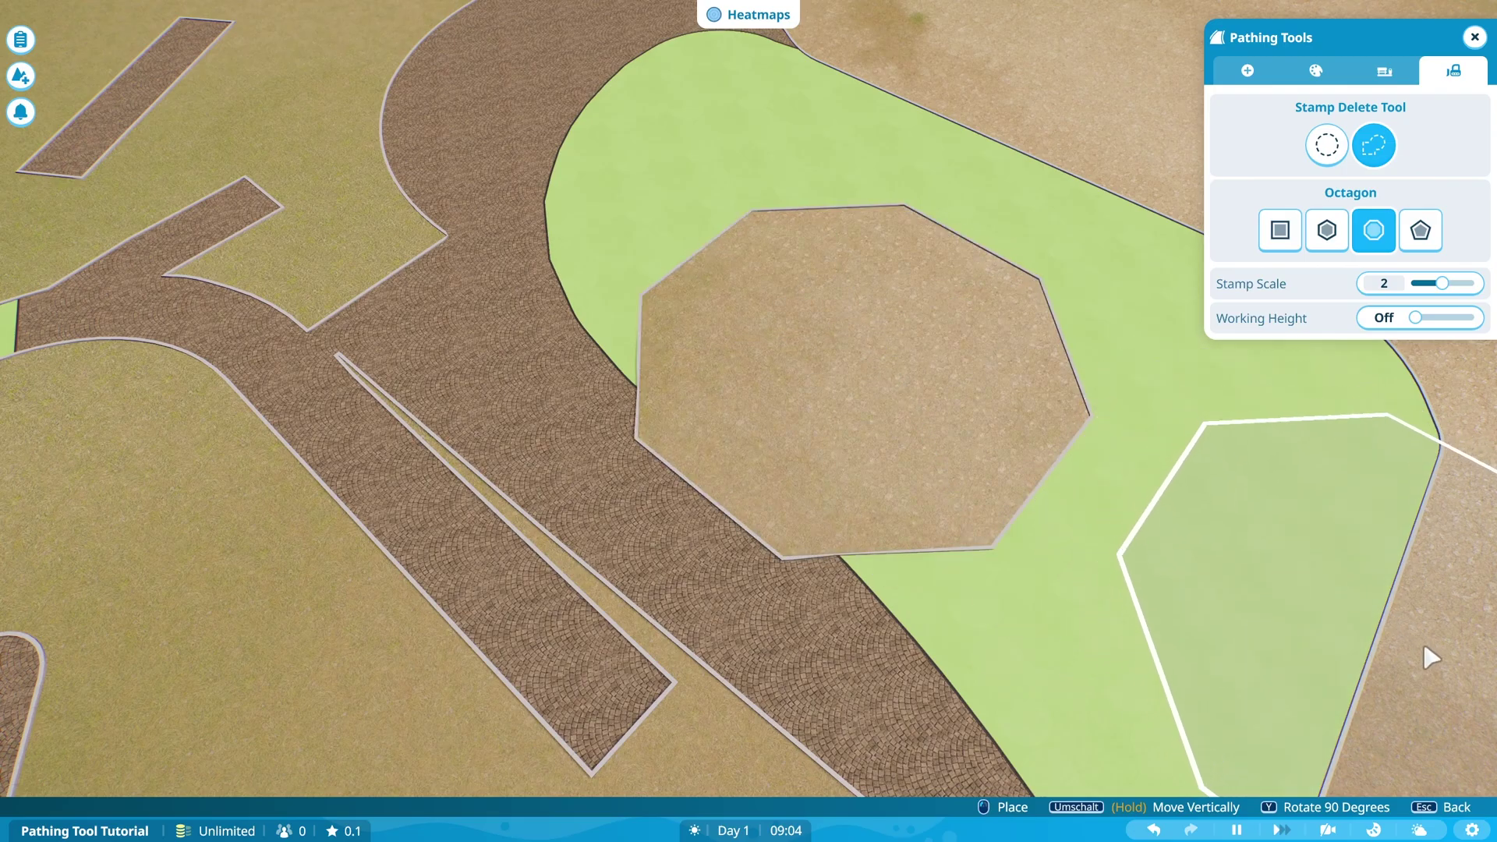
drag(1306, 542, 1319, 555)
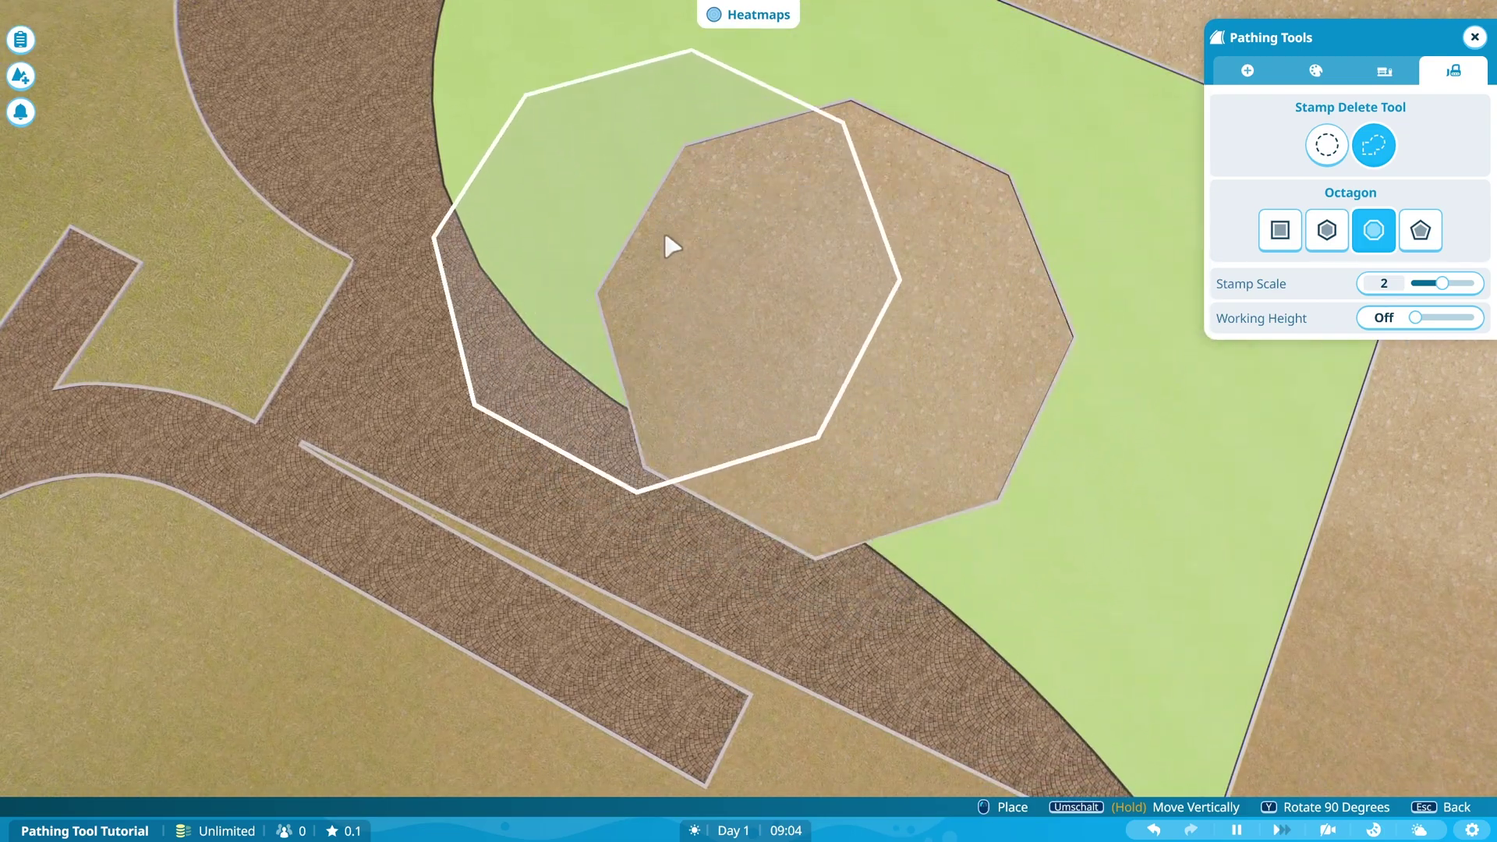
- Leave the Stamp Delete Tool and select the Blue Path texture for new classic paths
drag(903, 291, 936, 283)
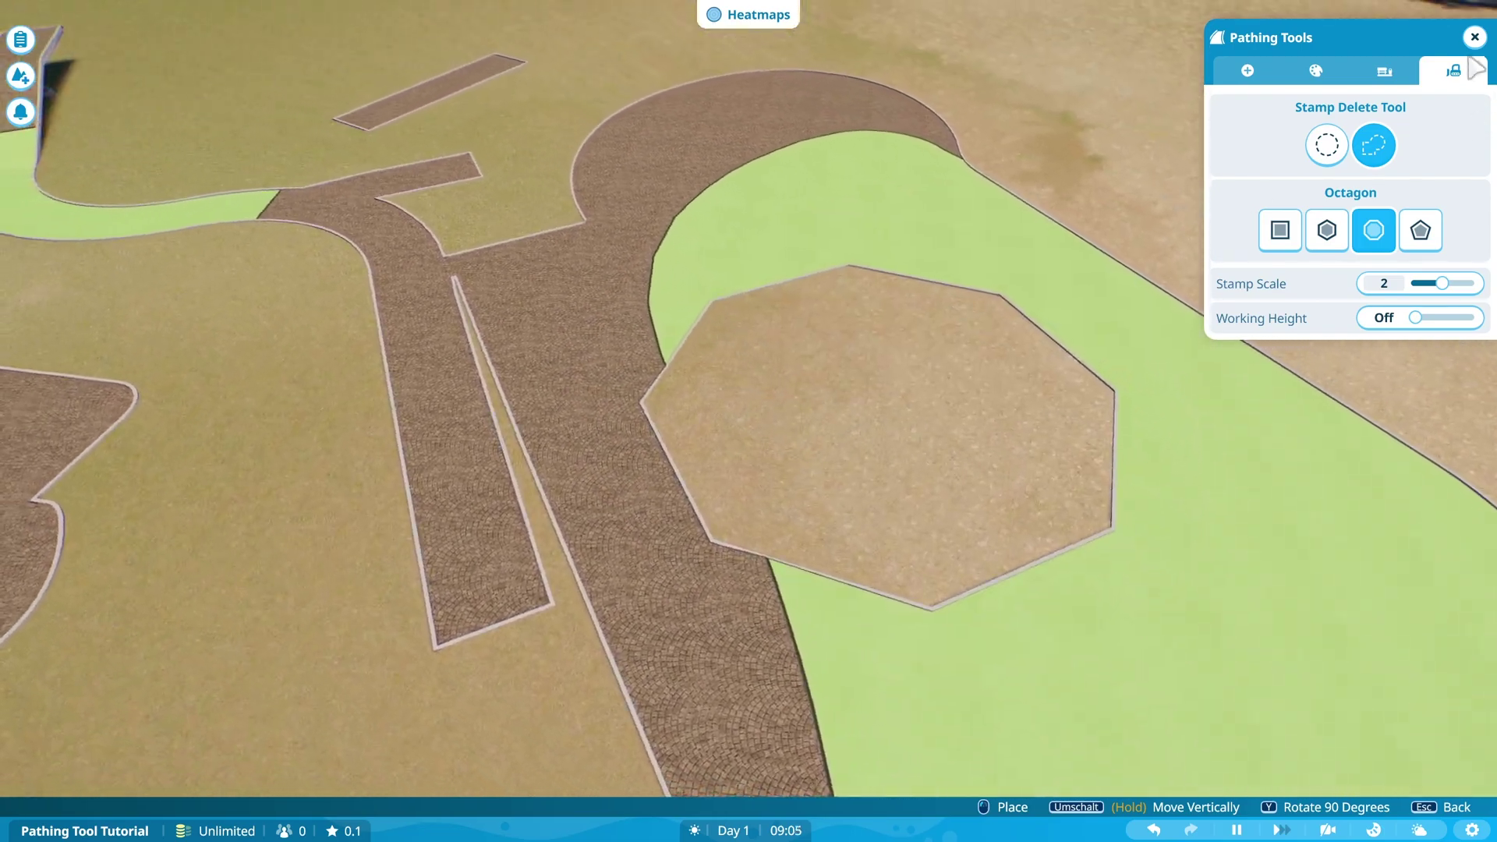
click(1472, 41)
drag(1099, 413, 949, 430)
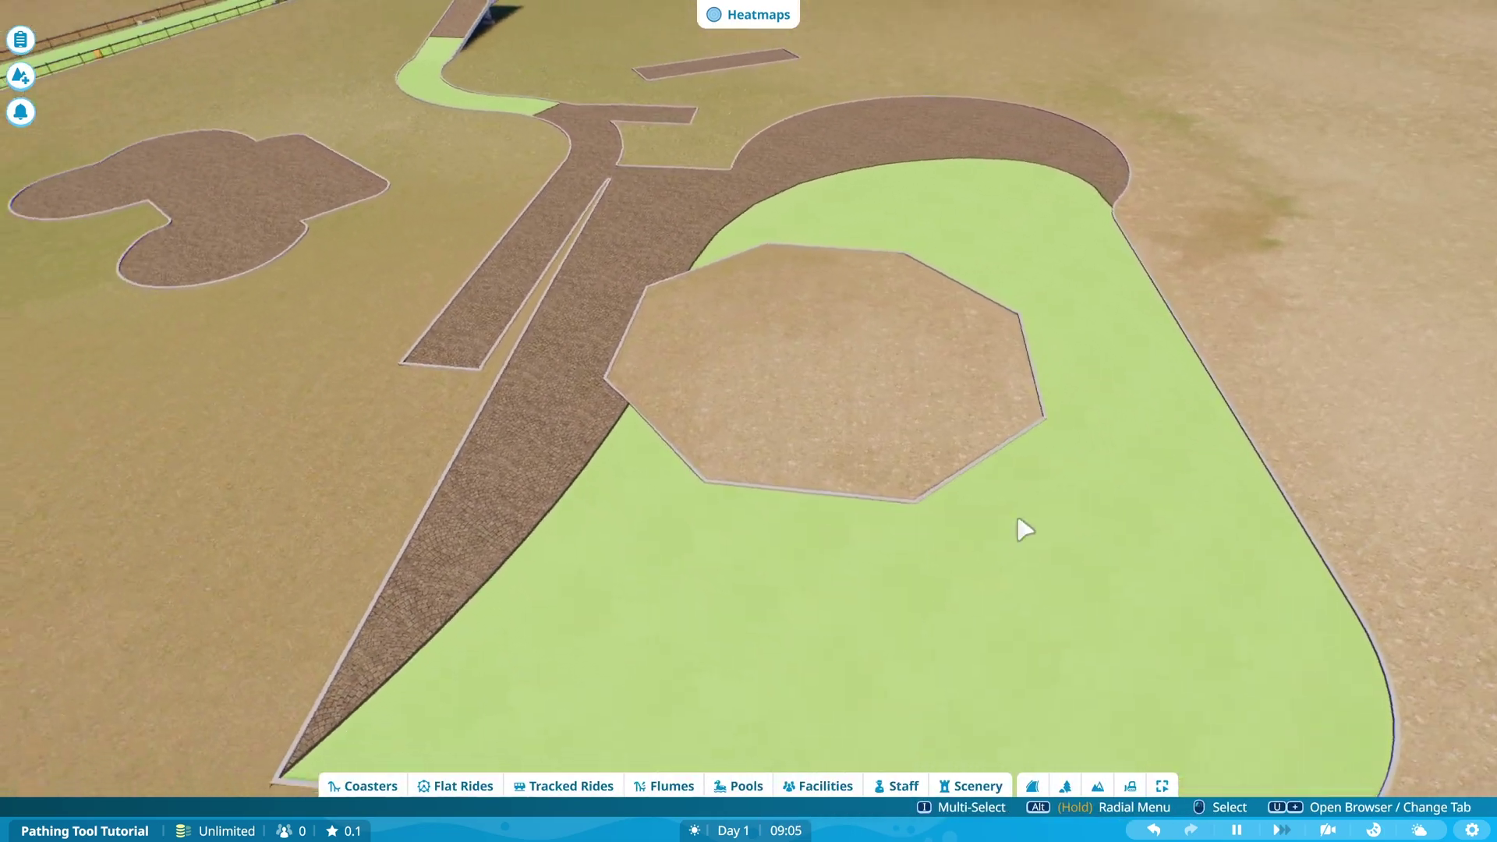
scroll(815, 383, down, 5)
drag(816, 384, 862, 407)
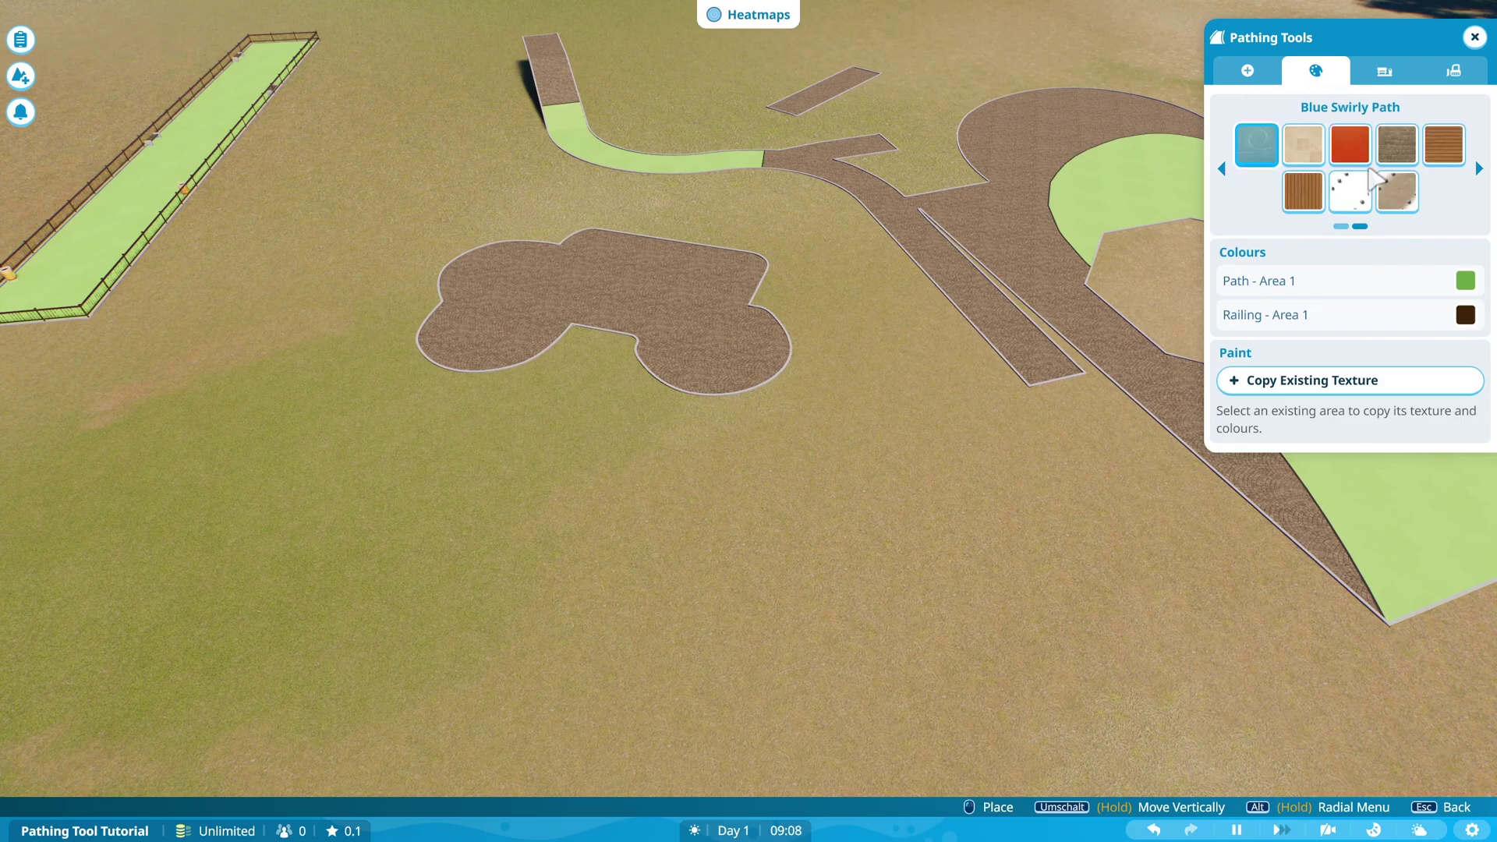
click(1444, 191)
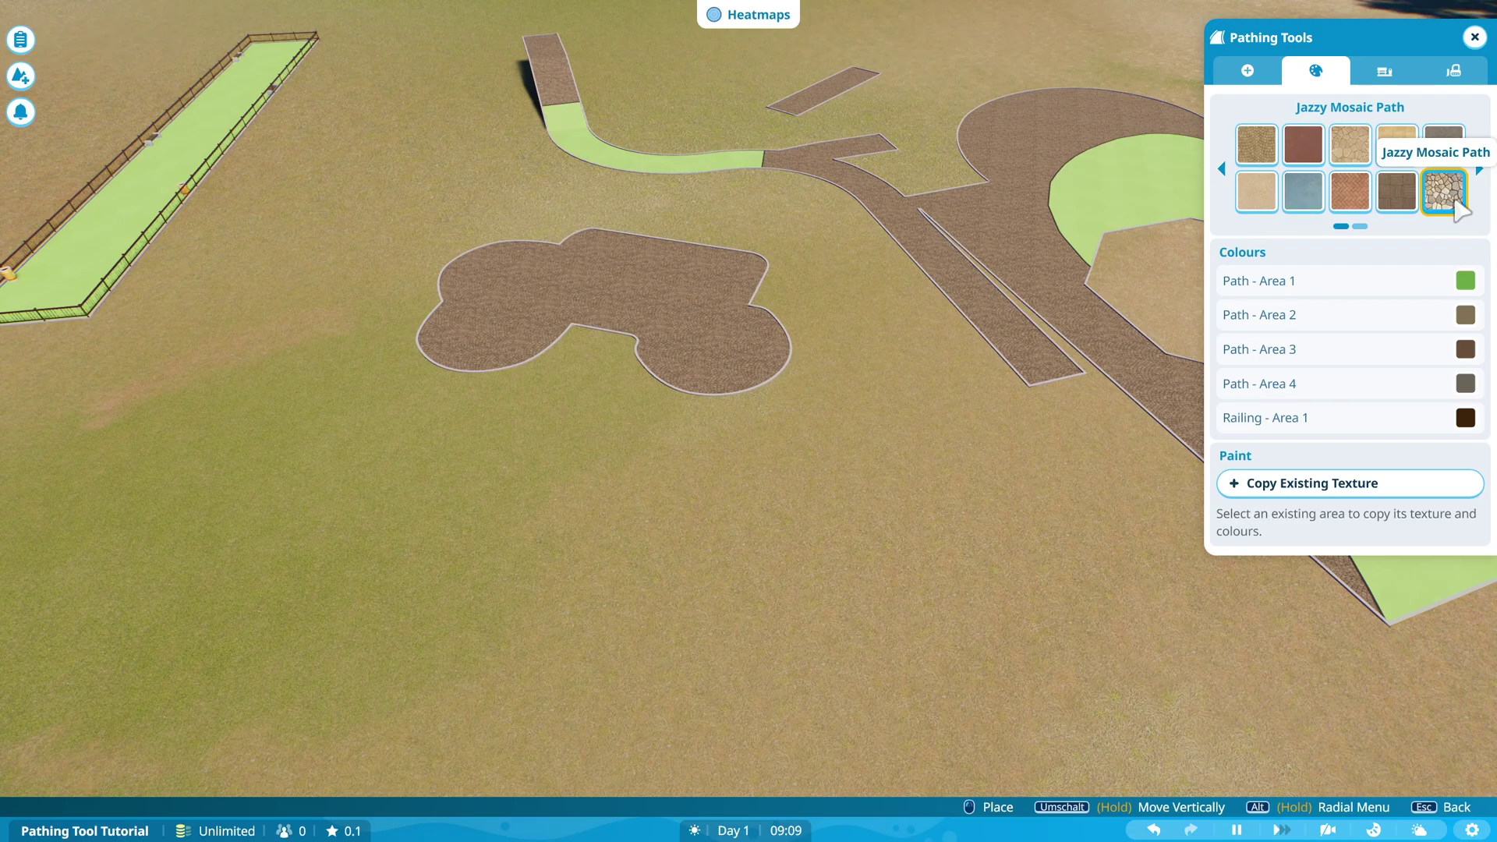
click(1306, 203)
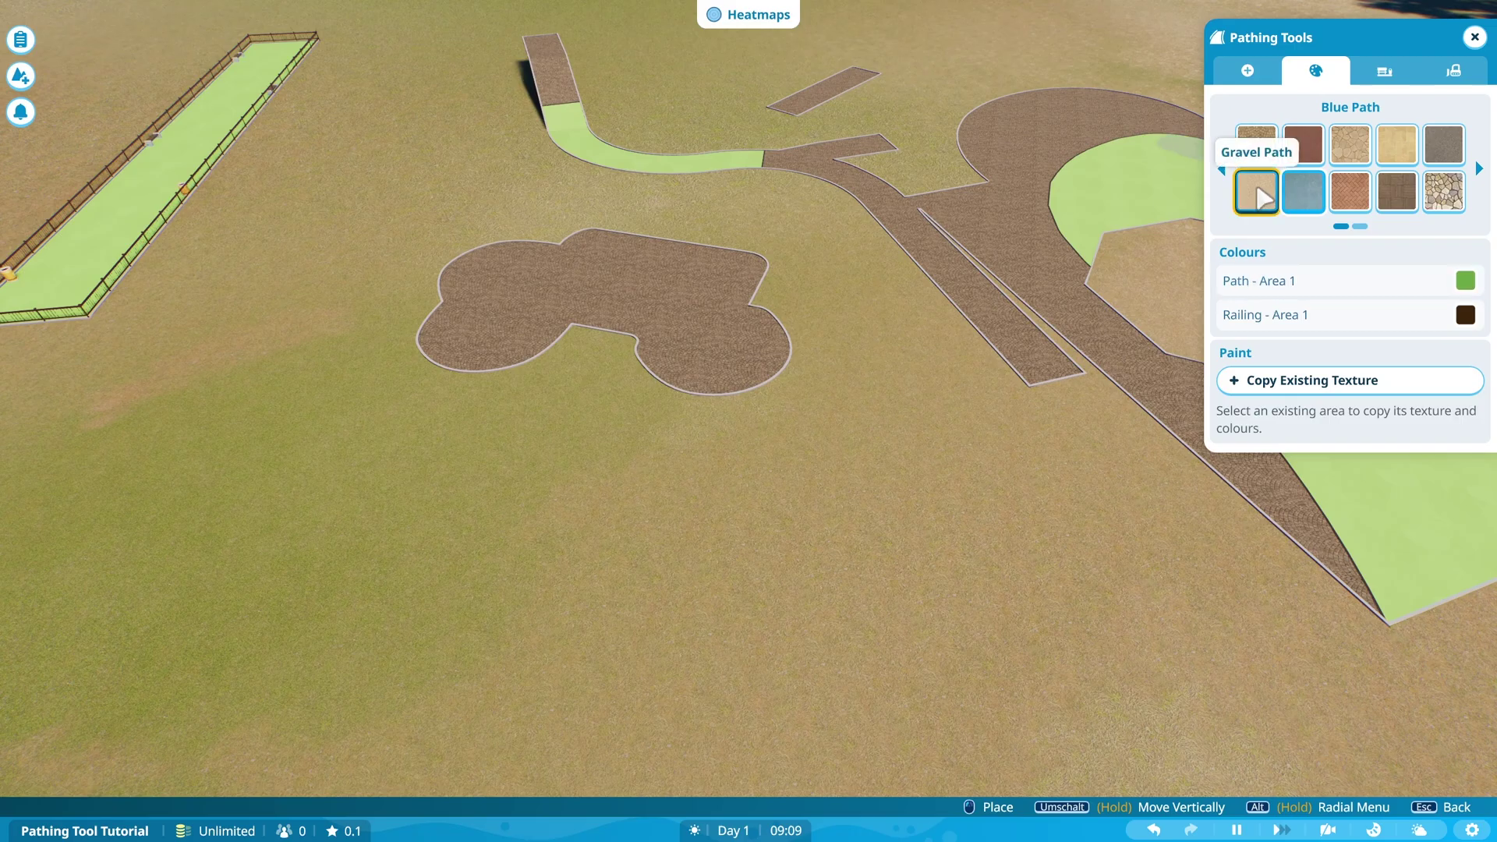
- Set the Path - Area 1 colour of the Blue Path to medium blue, #015593
click(1464, 281)
click(1361, 151)
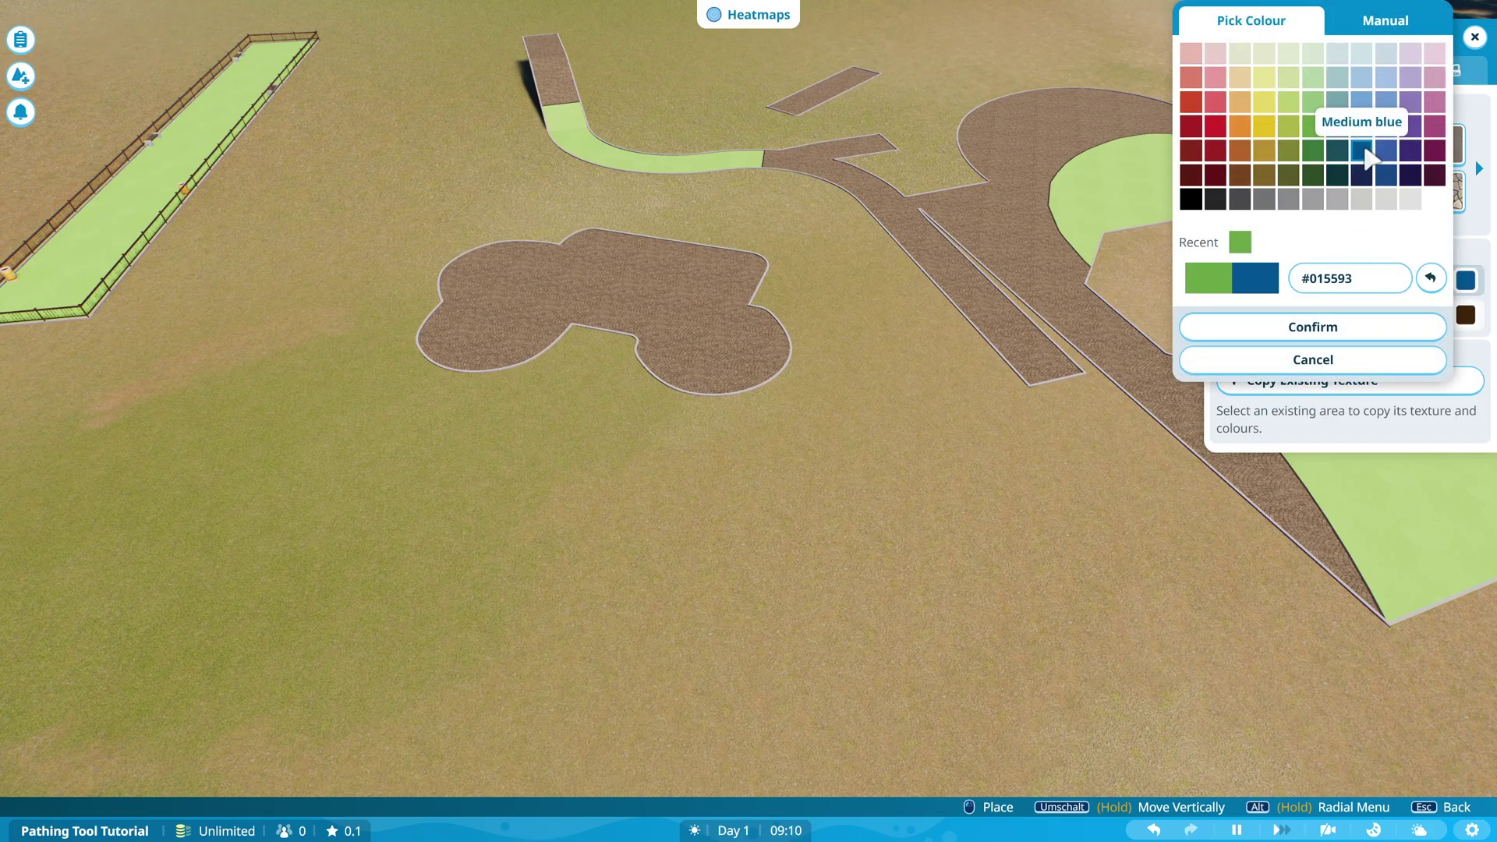
click(1296, 327)
- Place a short straight blue path with railings and benches on the open ground near the detached rounded plaza
click(869, 588)
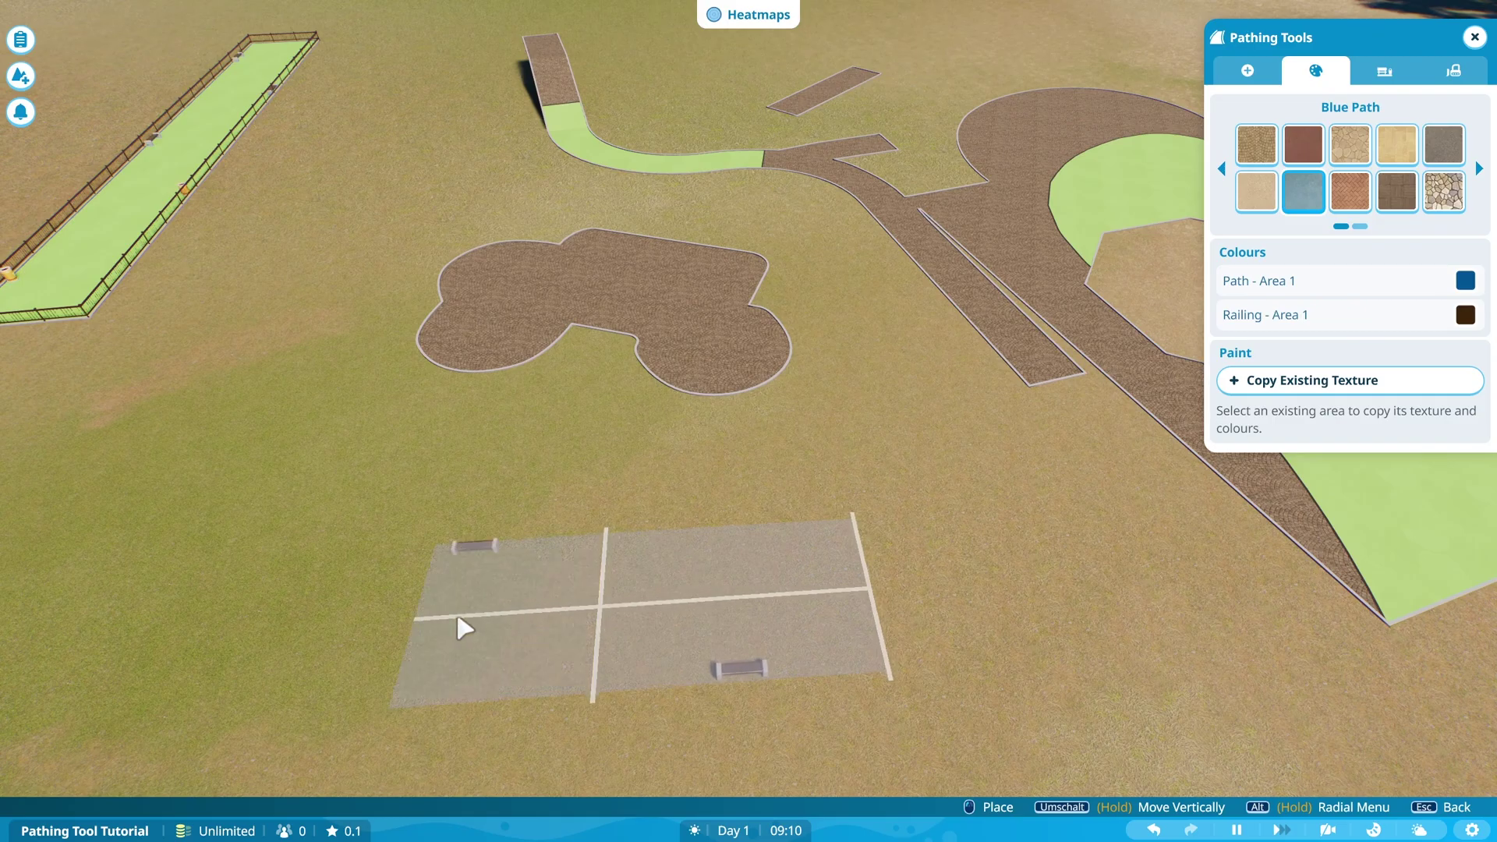
click(458, 618)
scroll(480, 610, up, 5)
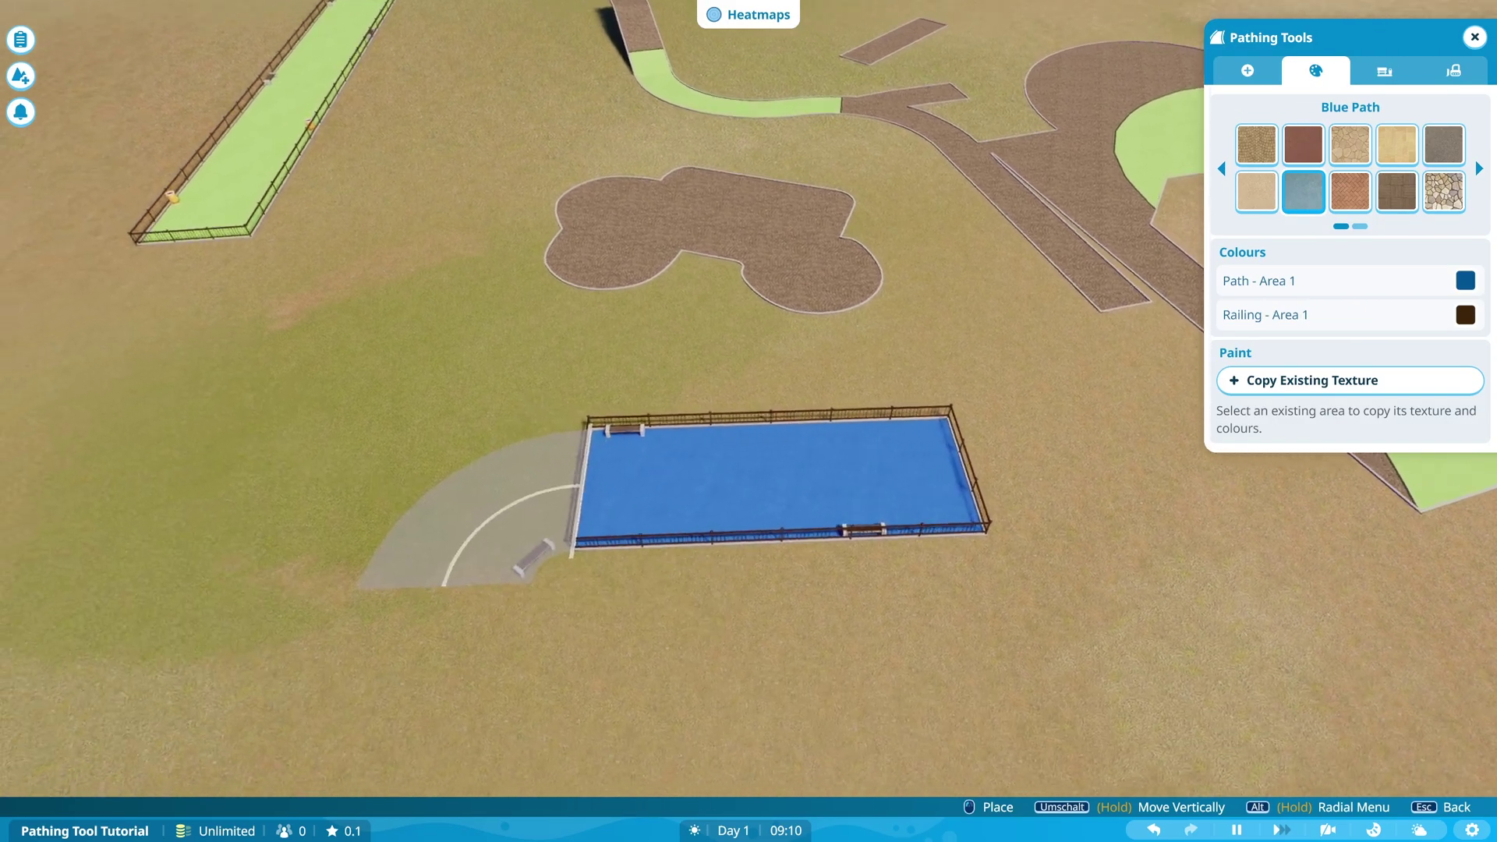
scroll(514, 540, up, 5)
drag(533, 456, 530, 444)
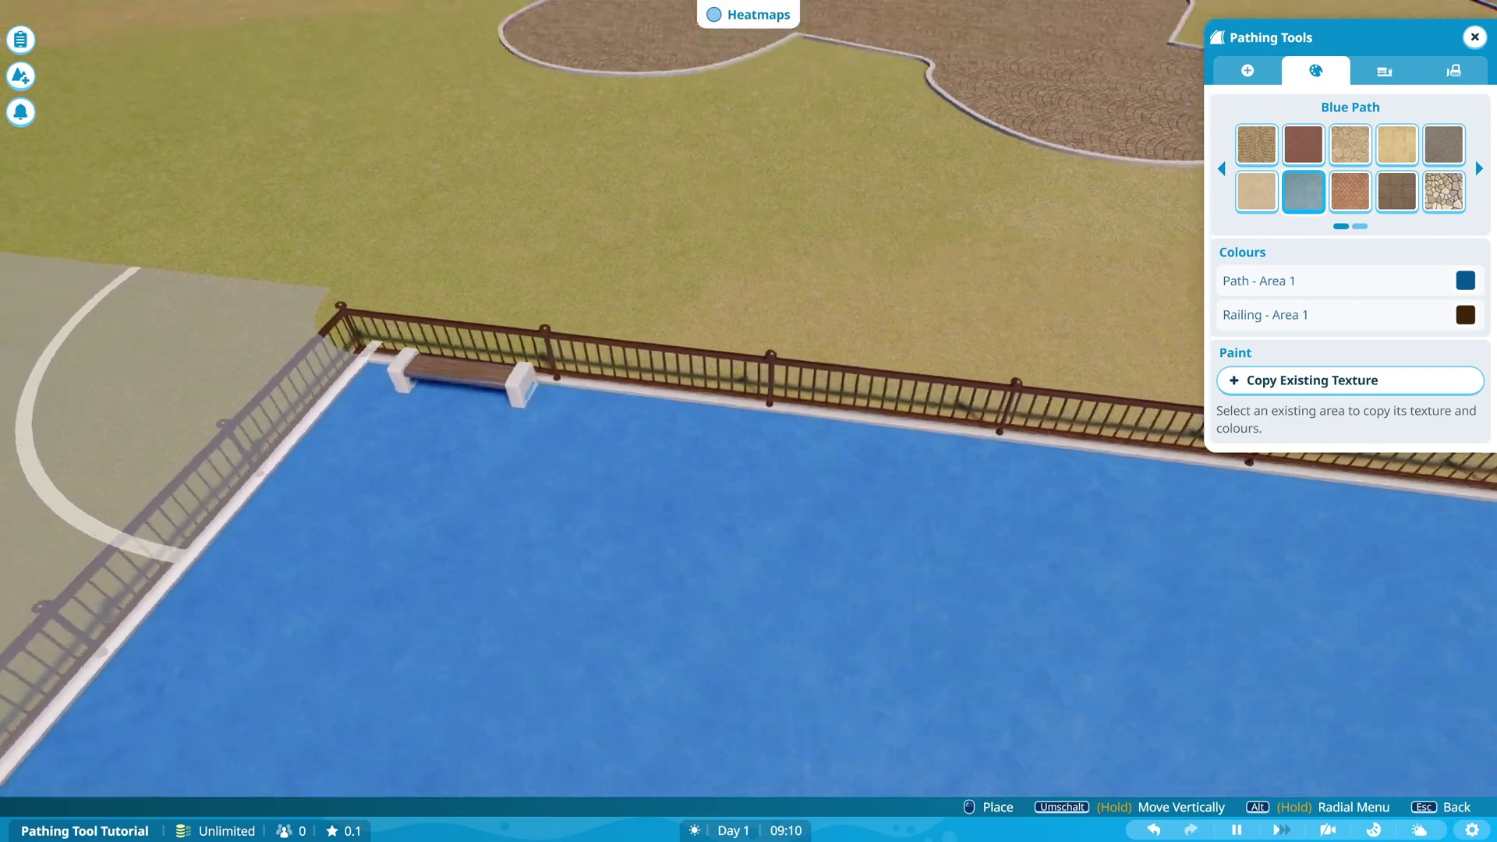
- Switch the path building mode from Classic Paths to Staff Paths
scroll(530, 438, down, 8)
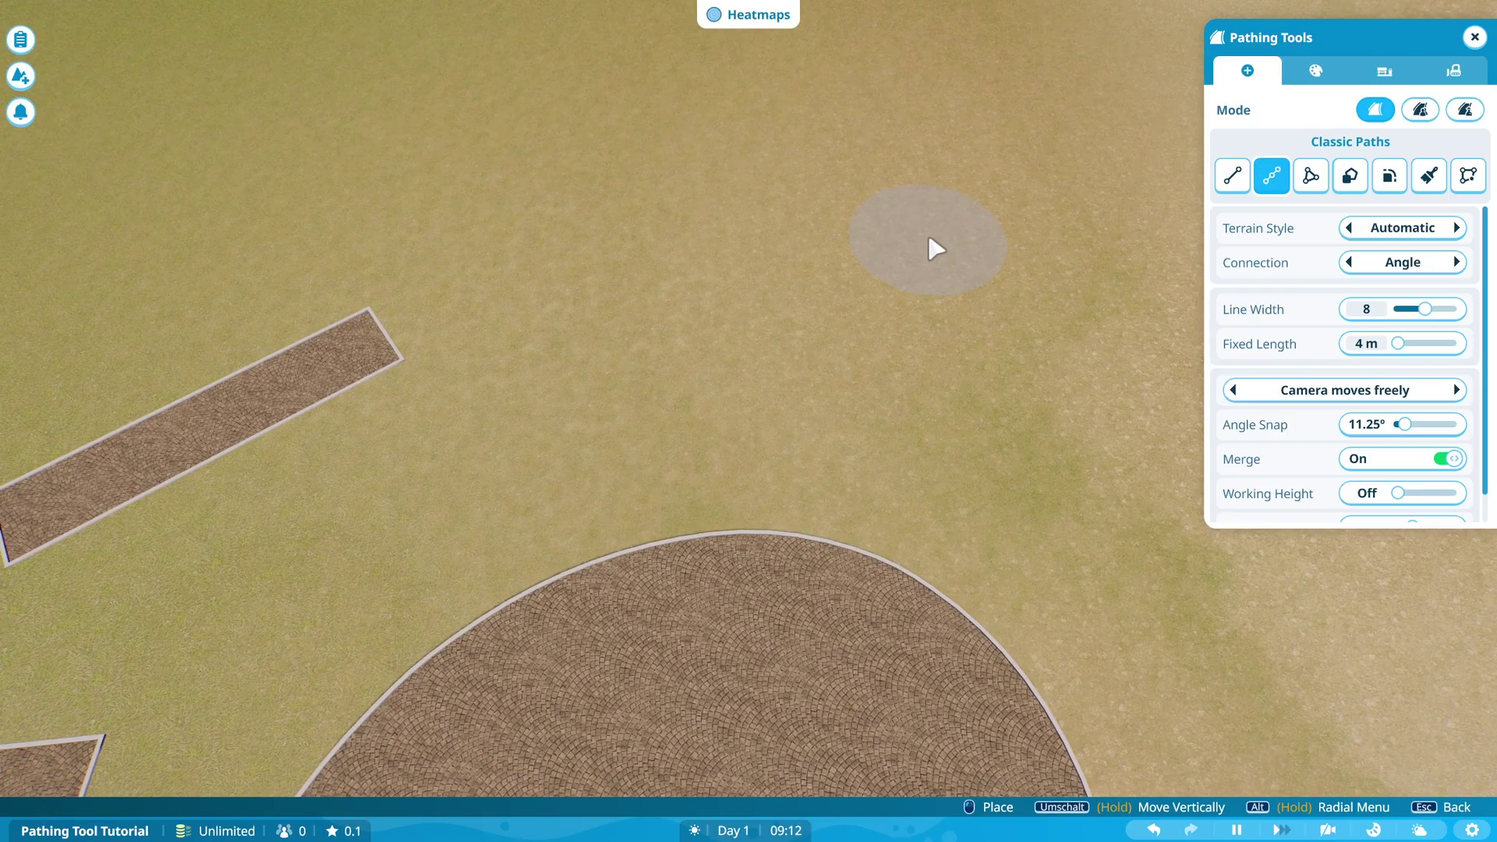
scroll(928, 259, up, 4)
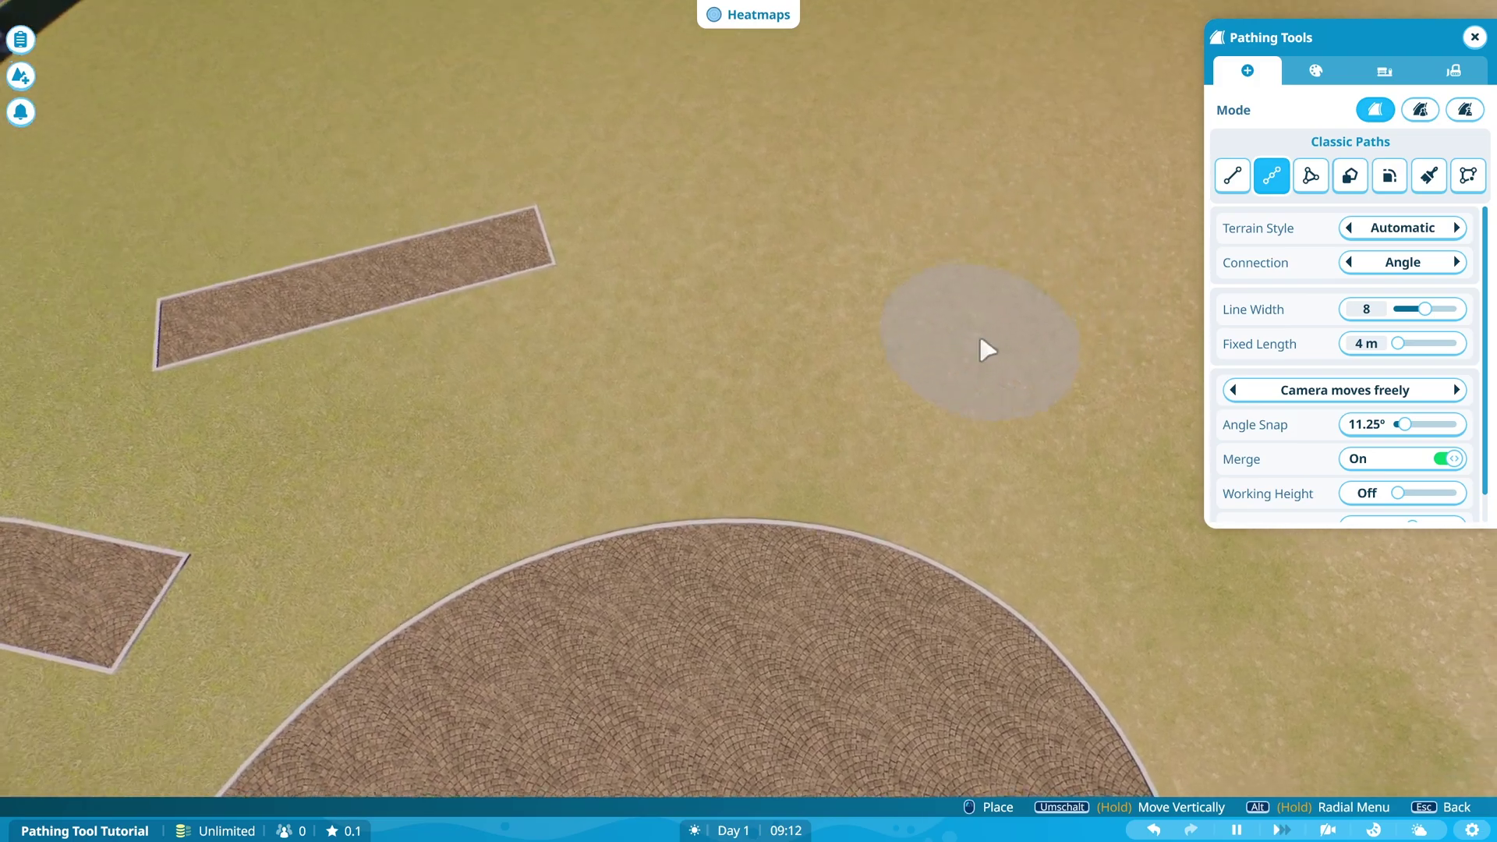
key(d)
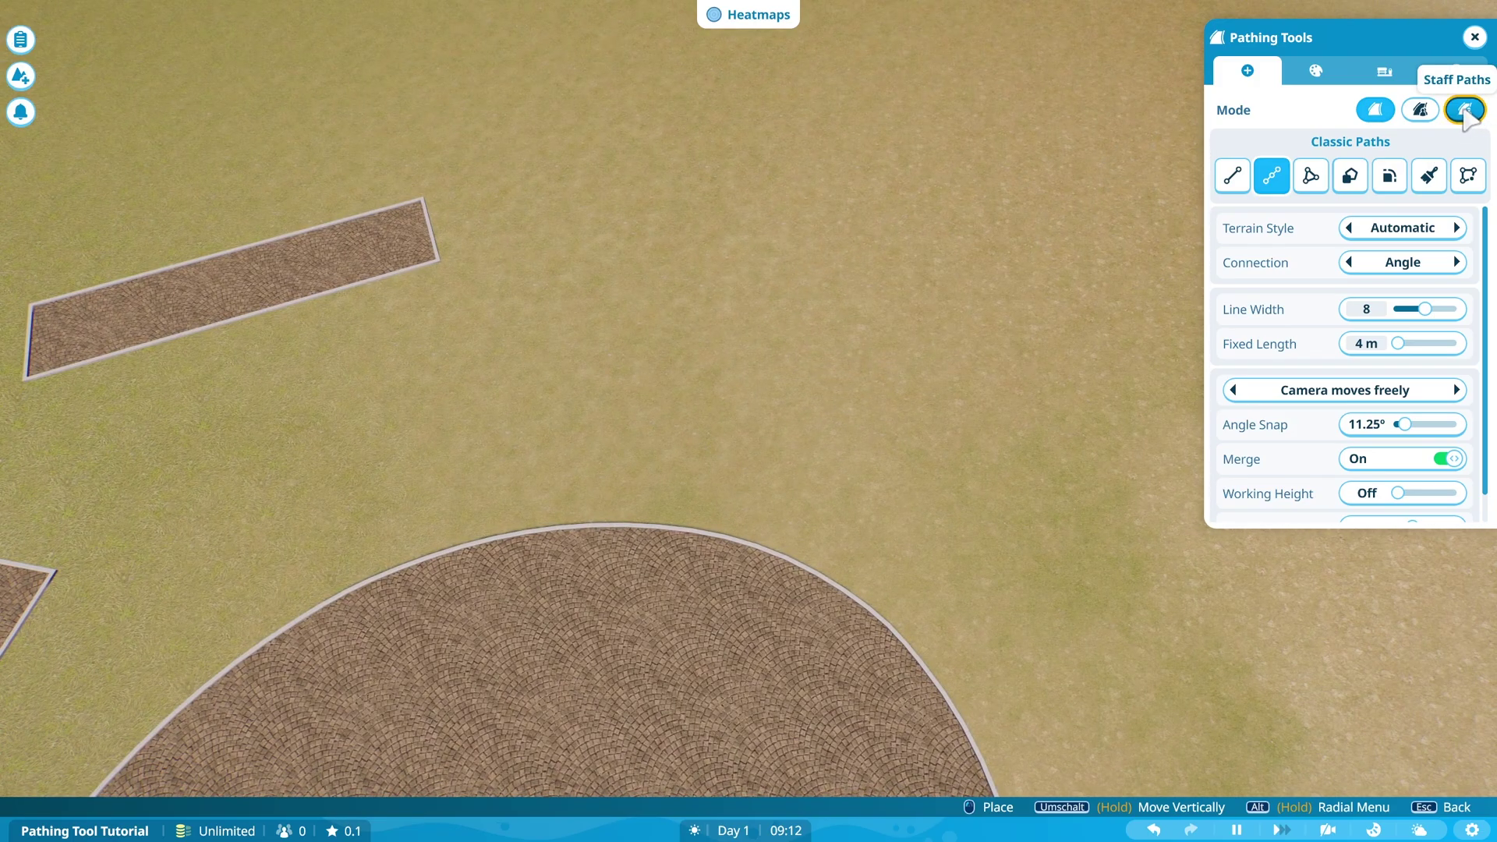
click(1465, 110)
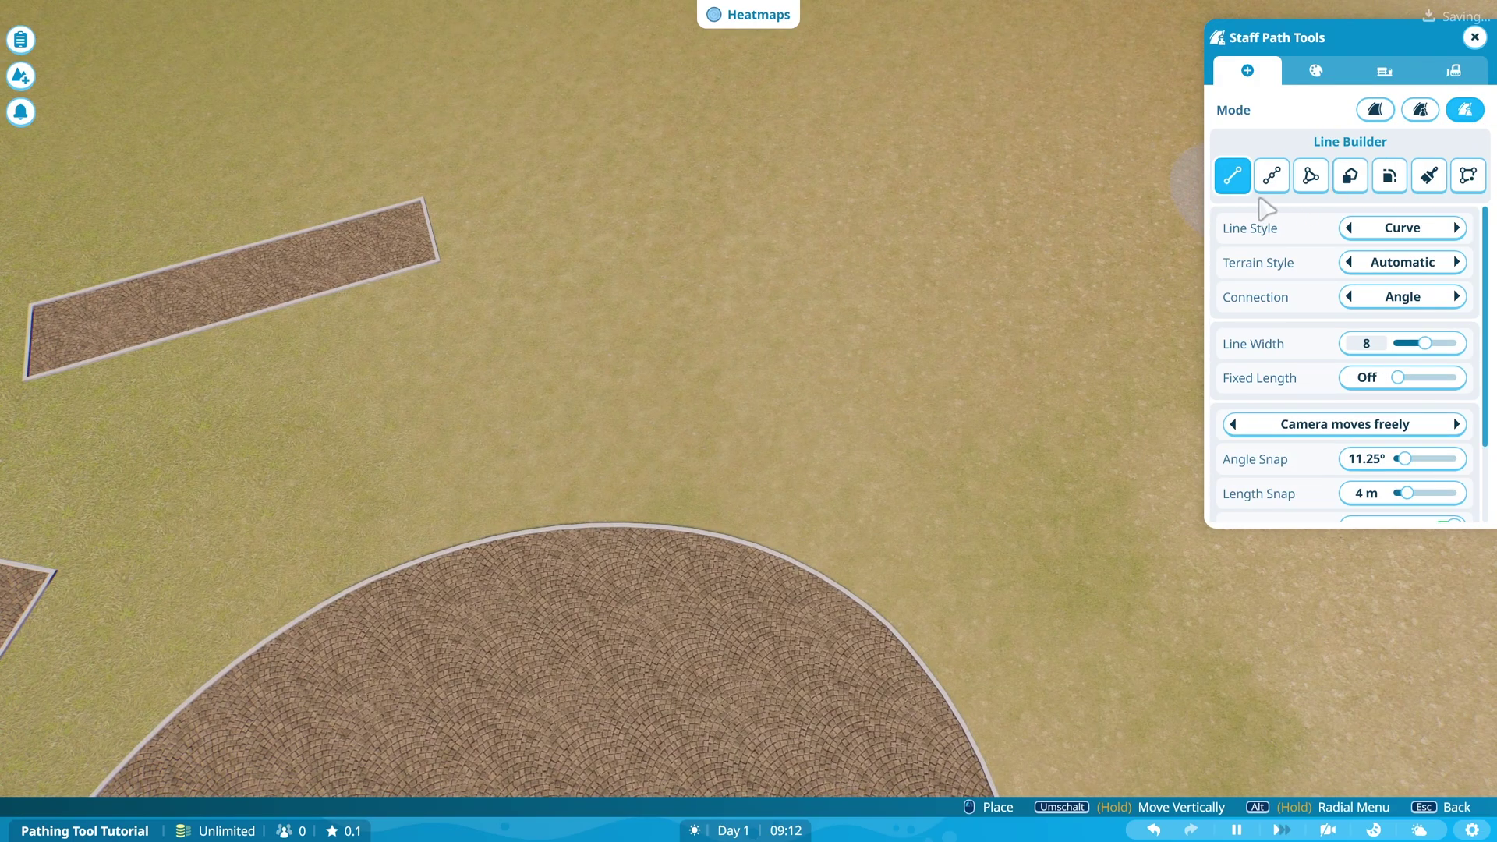
- Set the Staff Path - Area 1 colour to Hunter green, #304E28
drag(937, 308, 895, 334)
scroll(895, 339, up, 2)
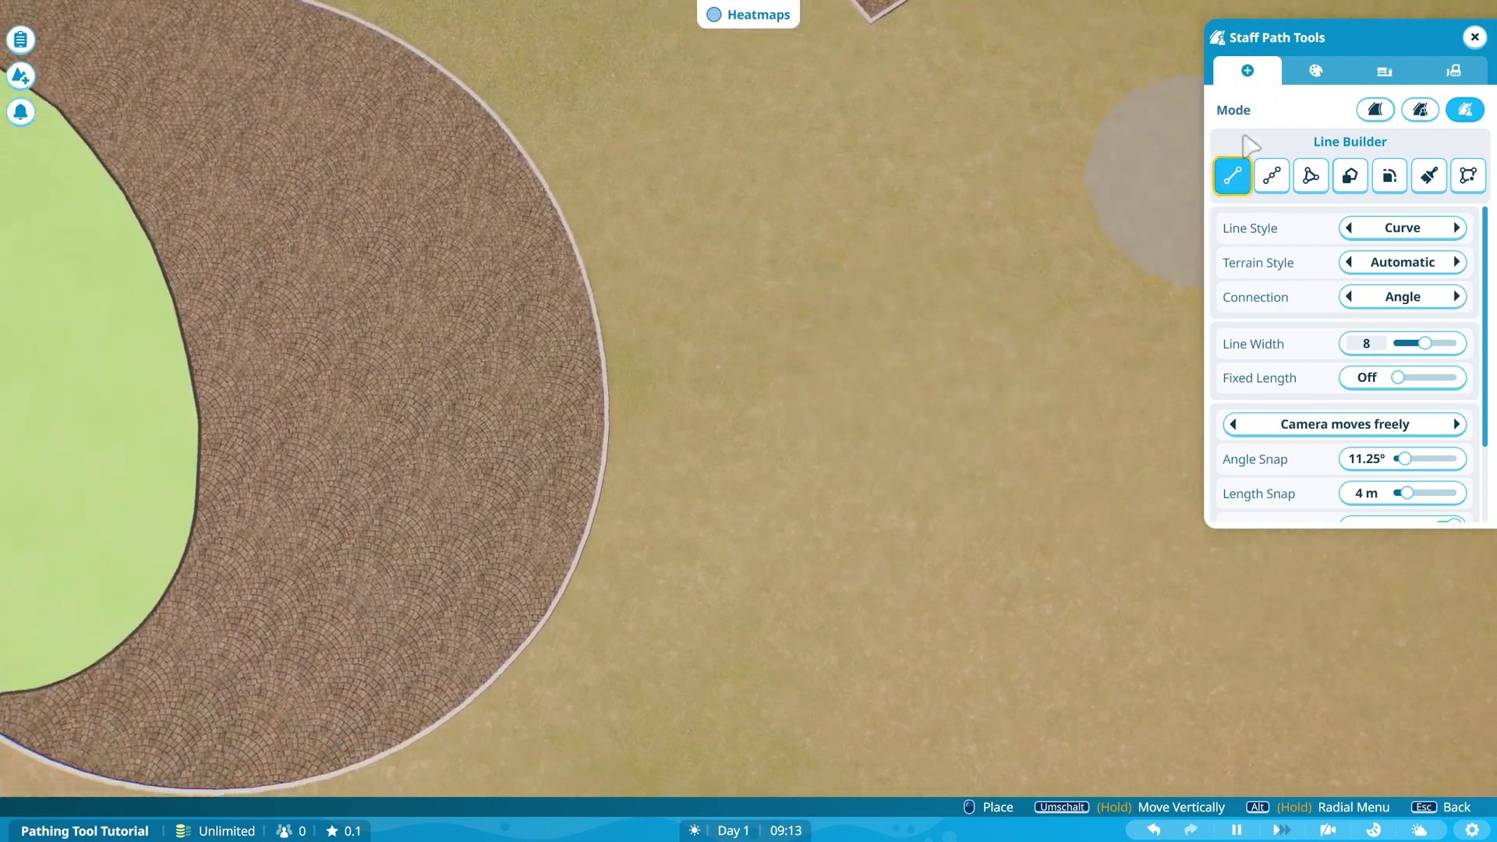
click(1318, 71)
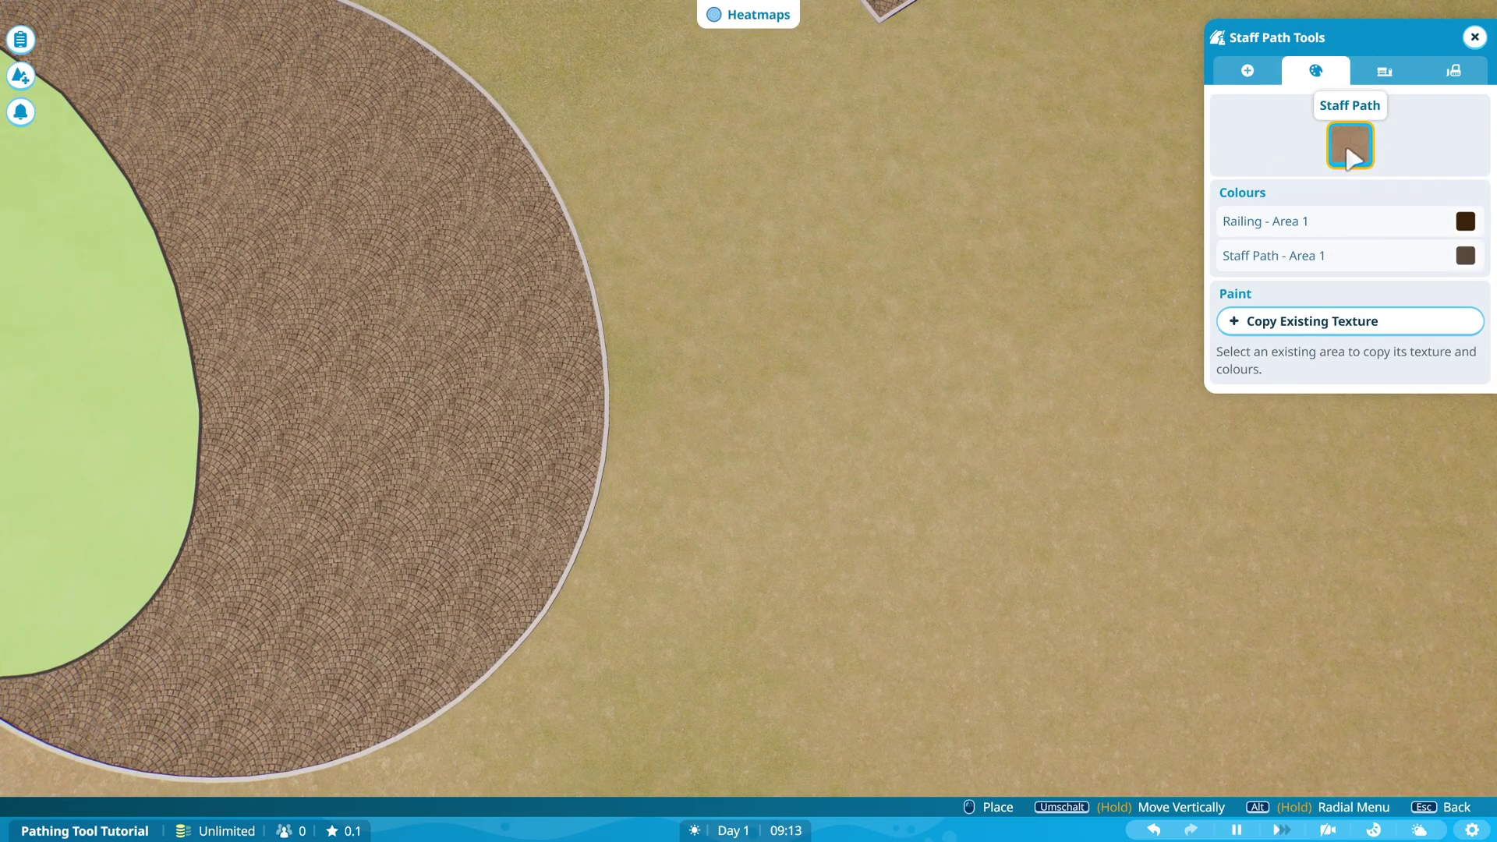
click(1465, 256)
click(1313, 175)
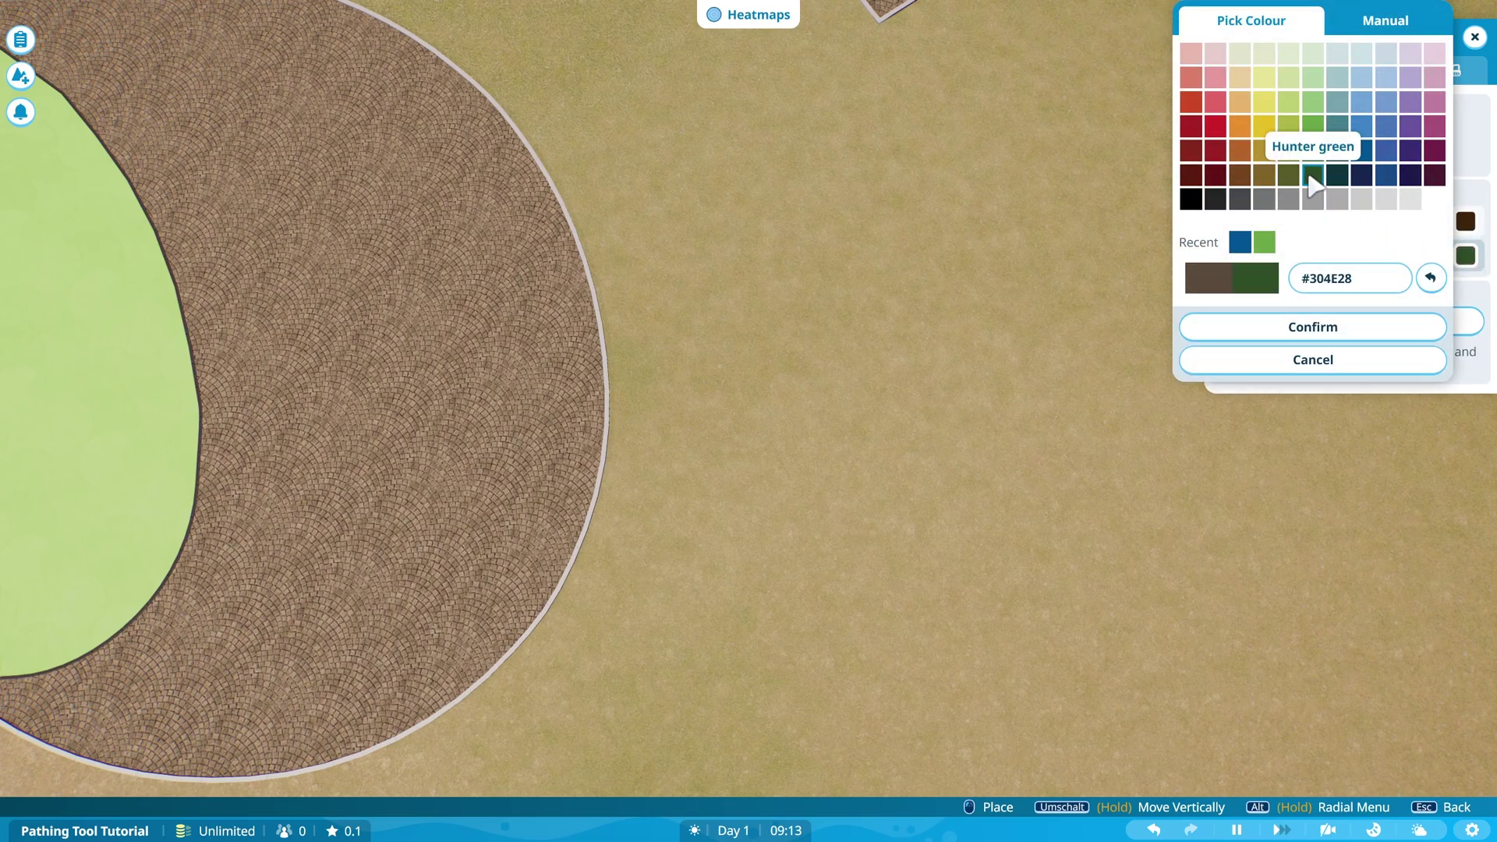
click(1317, 331)
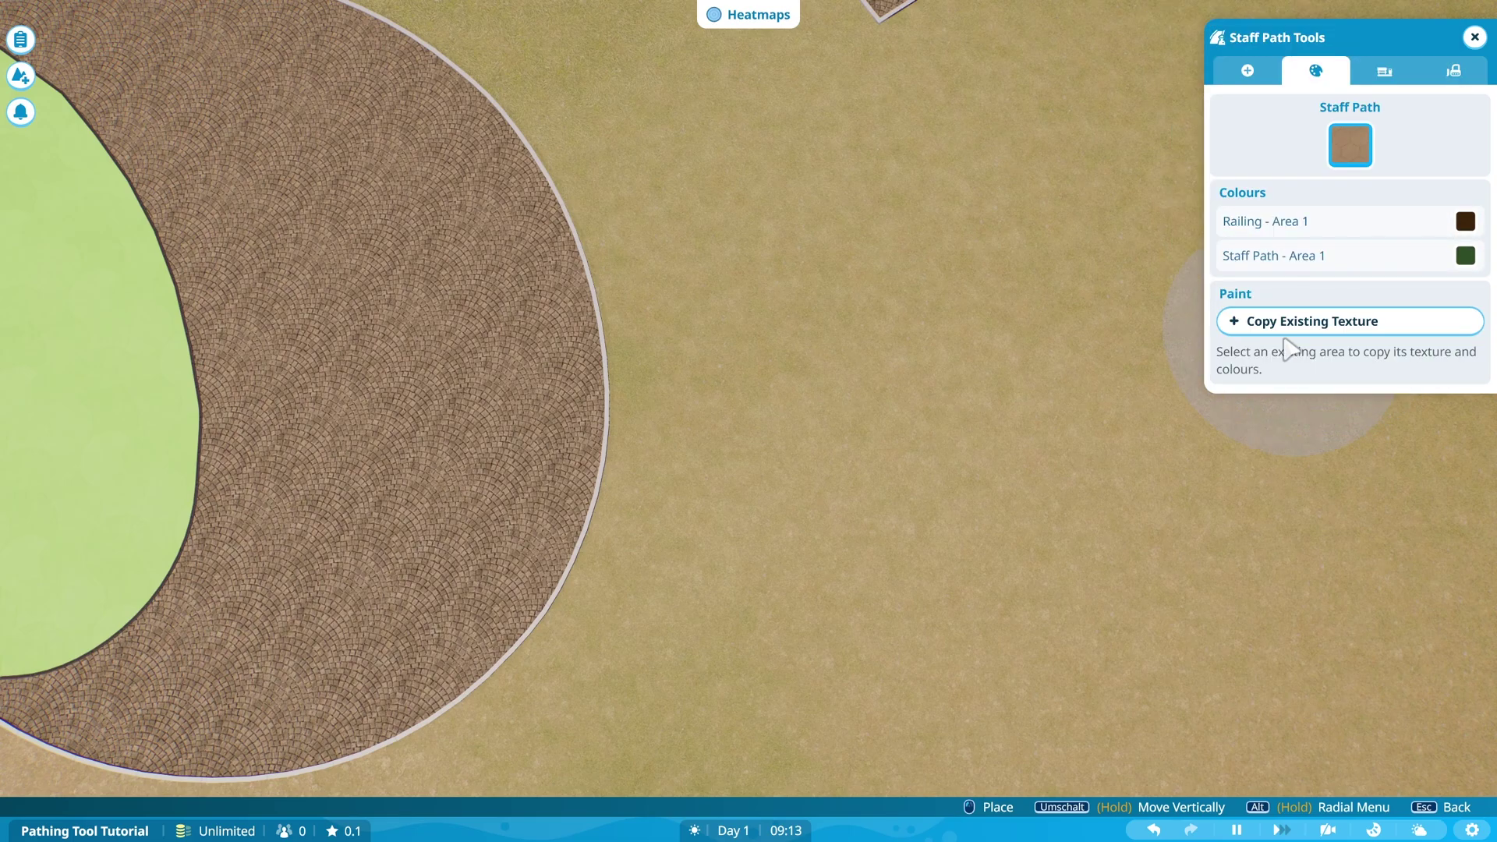
- Set the connection to Square and build a straight green staff path outward from the brown plaza's rounded edge
click(1242, 72)
click(640, 439)
key(d)
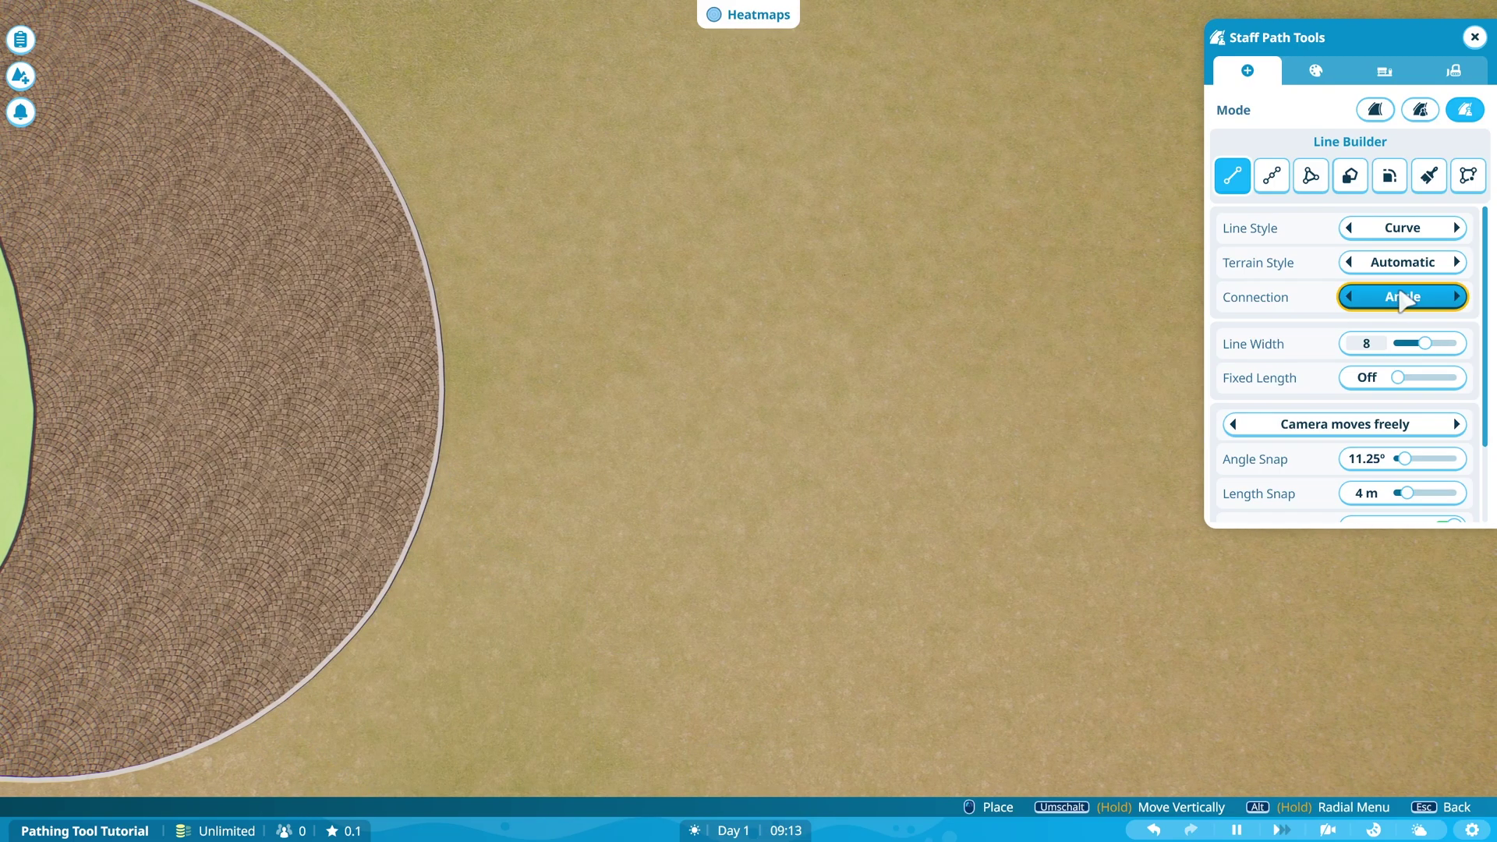
click(1401, 299)
click(511, 421)
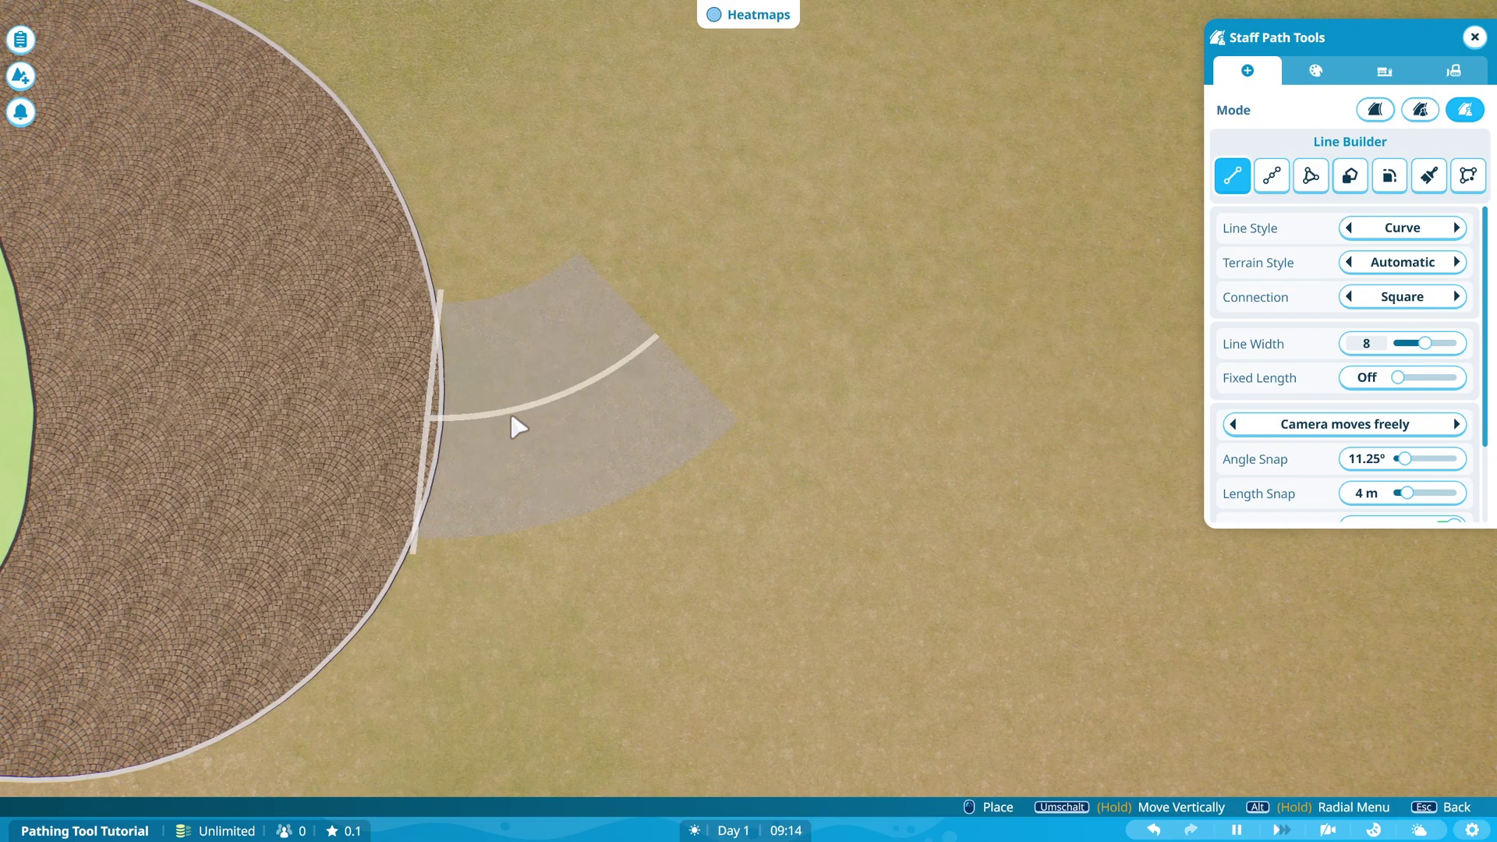
click(1093, 438)
- Extend the free end of the green staff path with a curved section
key(d)
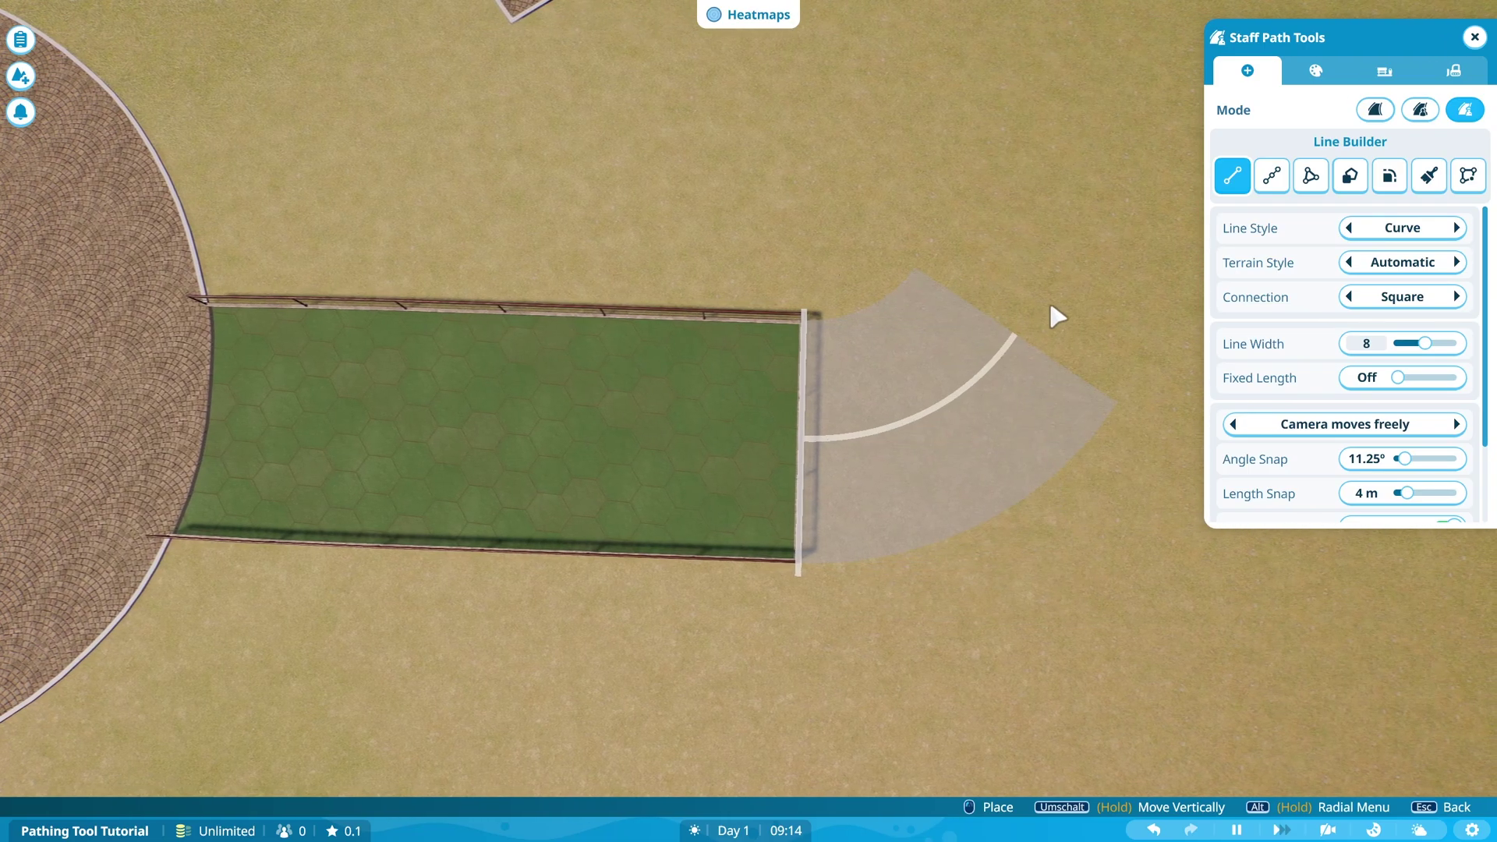
key(d)
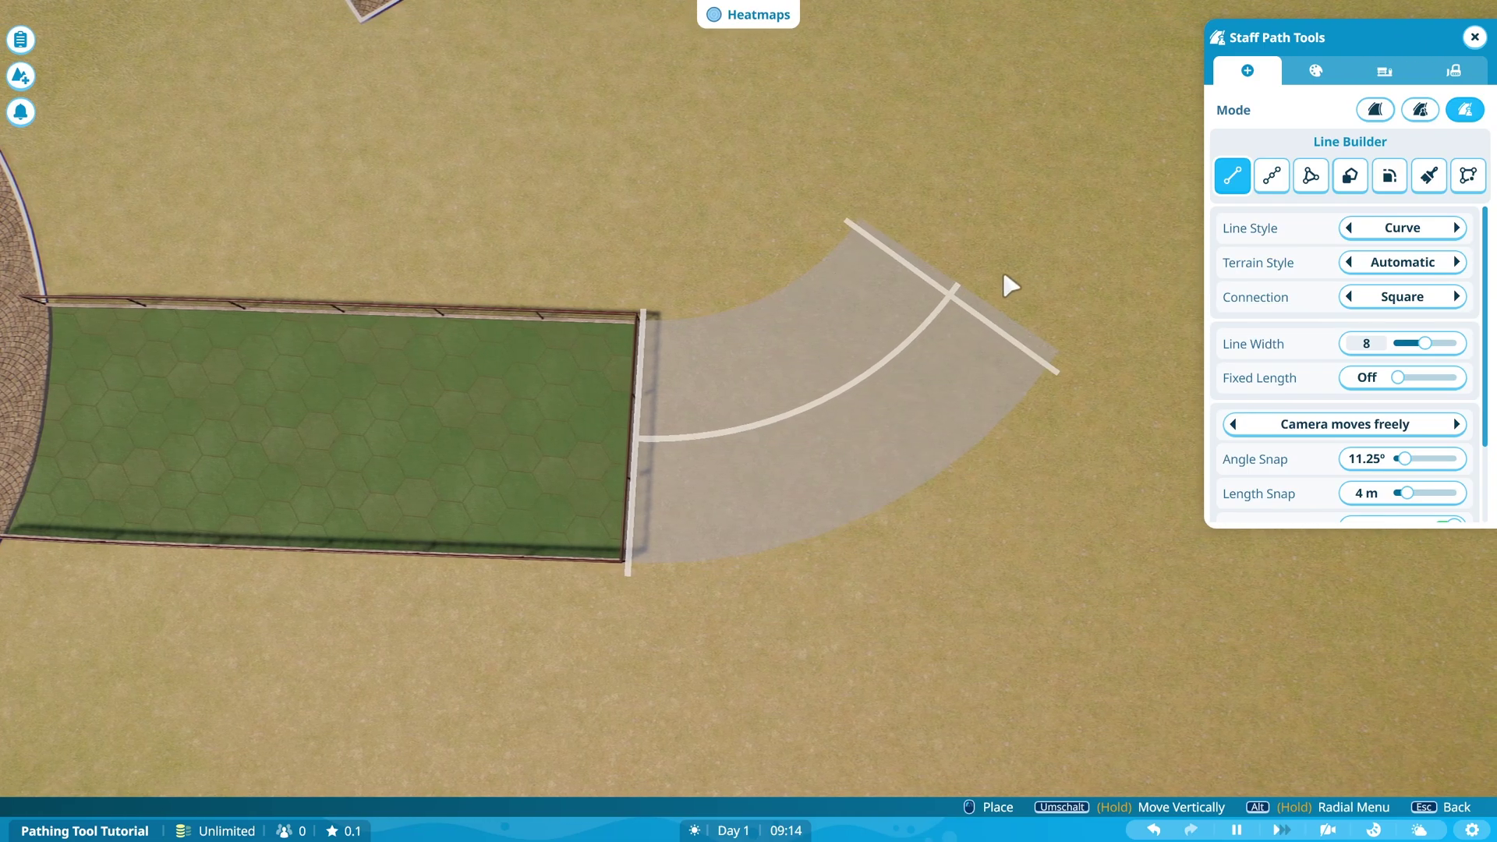
click(1062, 248)
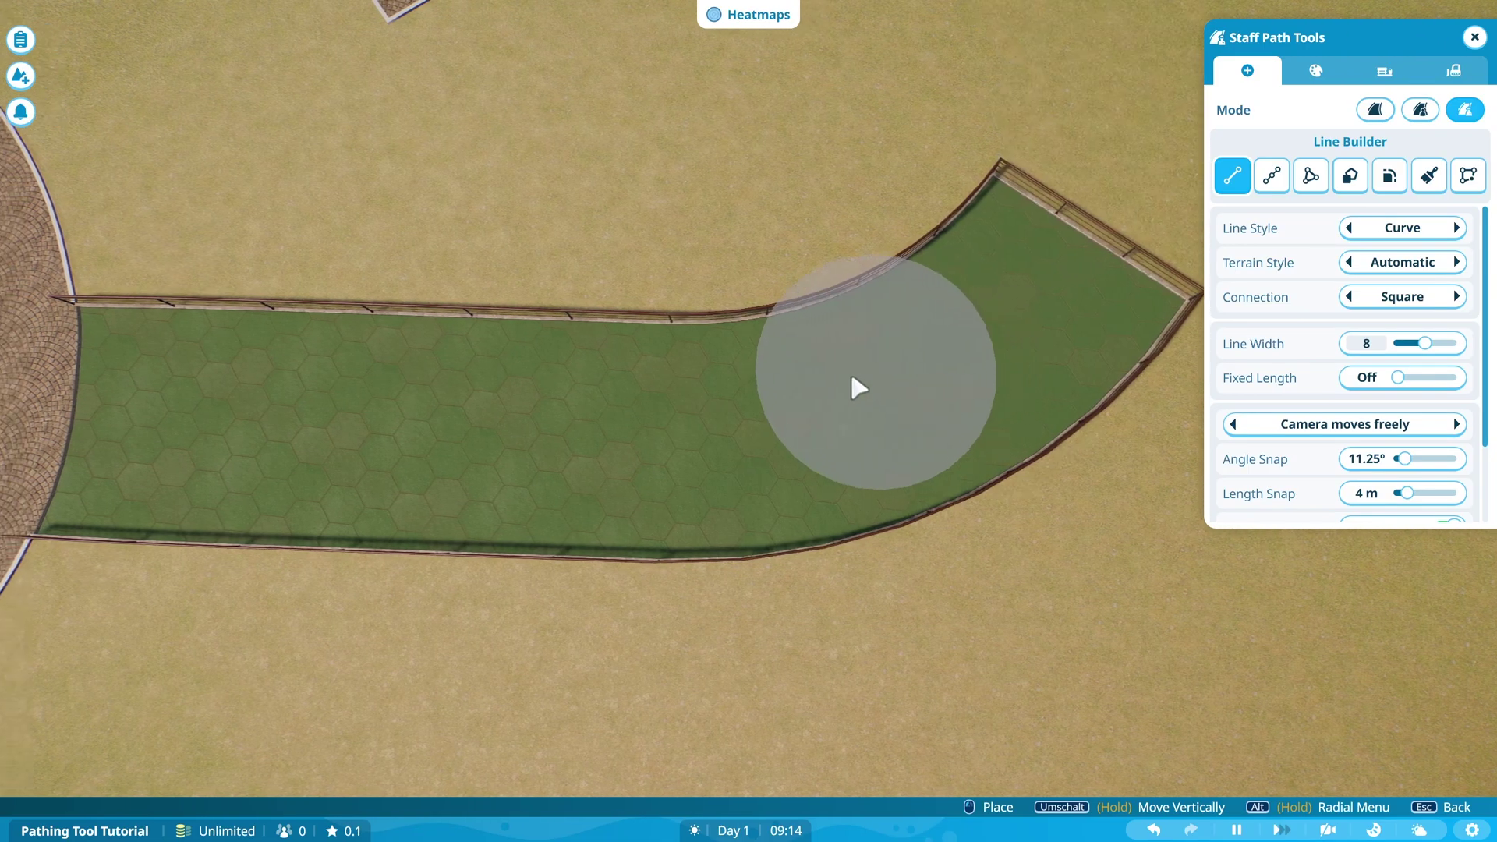
- Examine the railed green staff path and its junction with the plaza from several angles
drag(755, 414, 755, 412)
drag(649, 612, 639, 605)
key(s)
drag(730, 491, 733, 493)
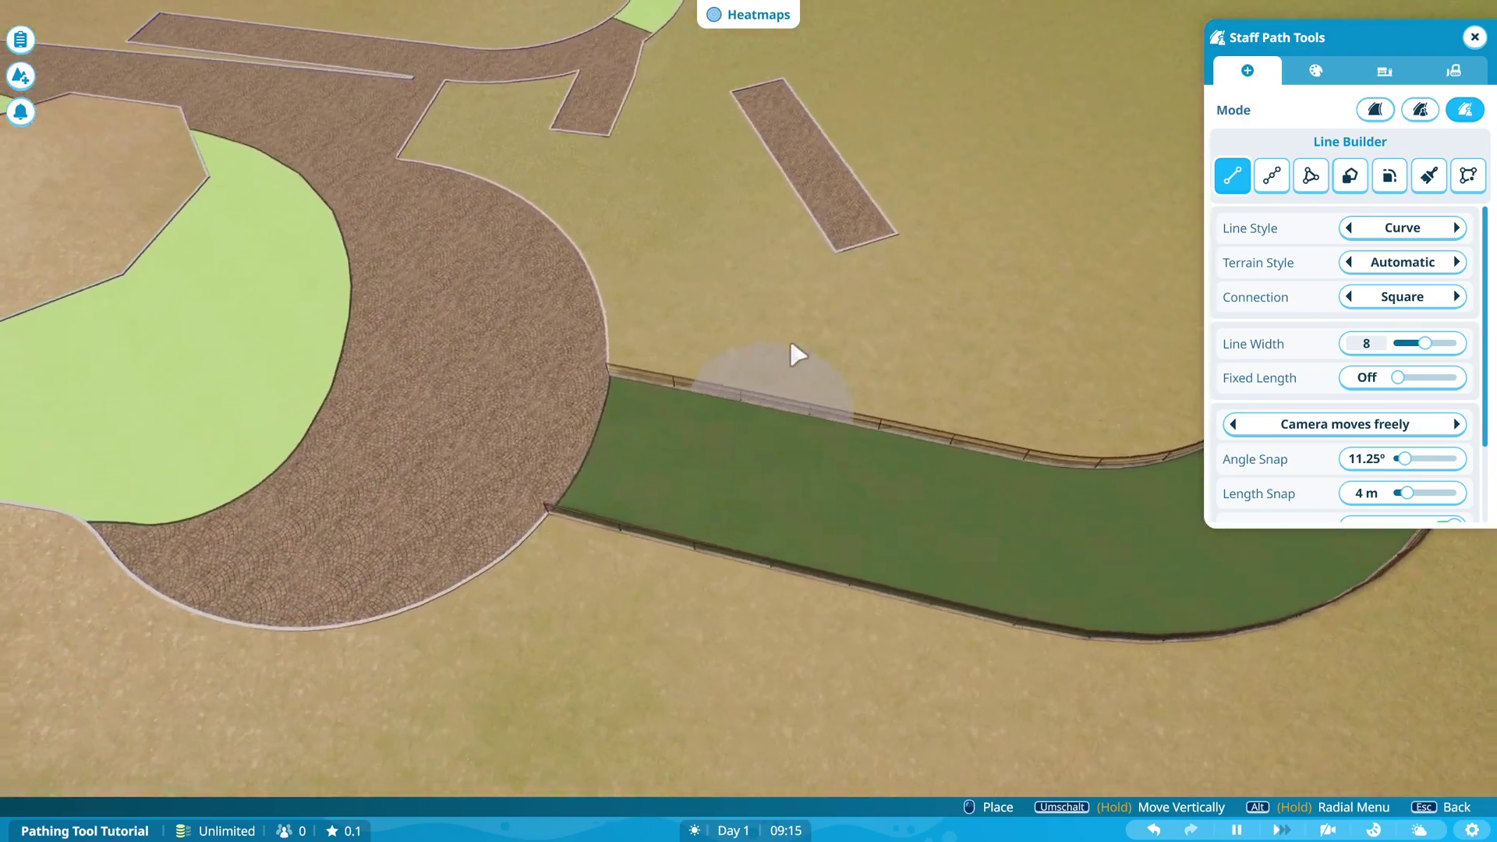
key(d)
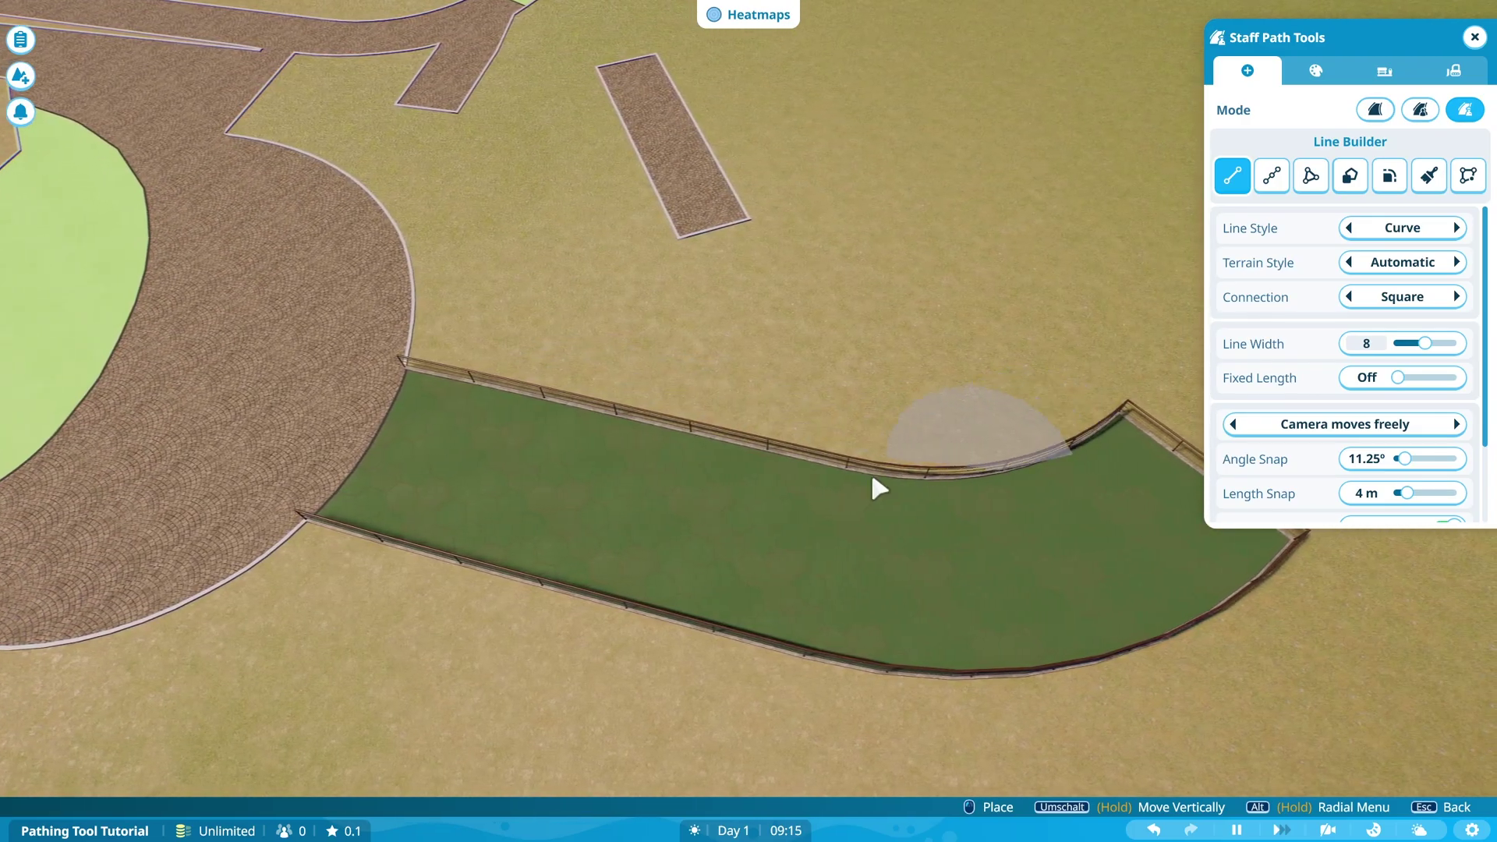
scroll(1070, 608, down, 4)
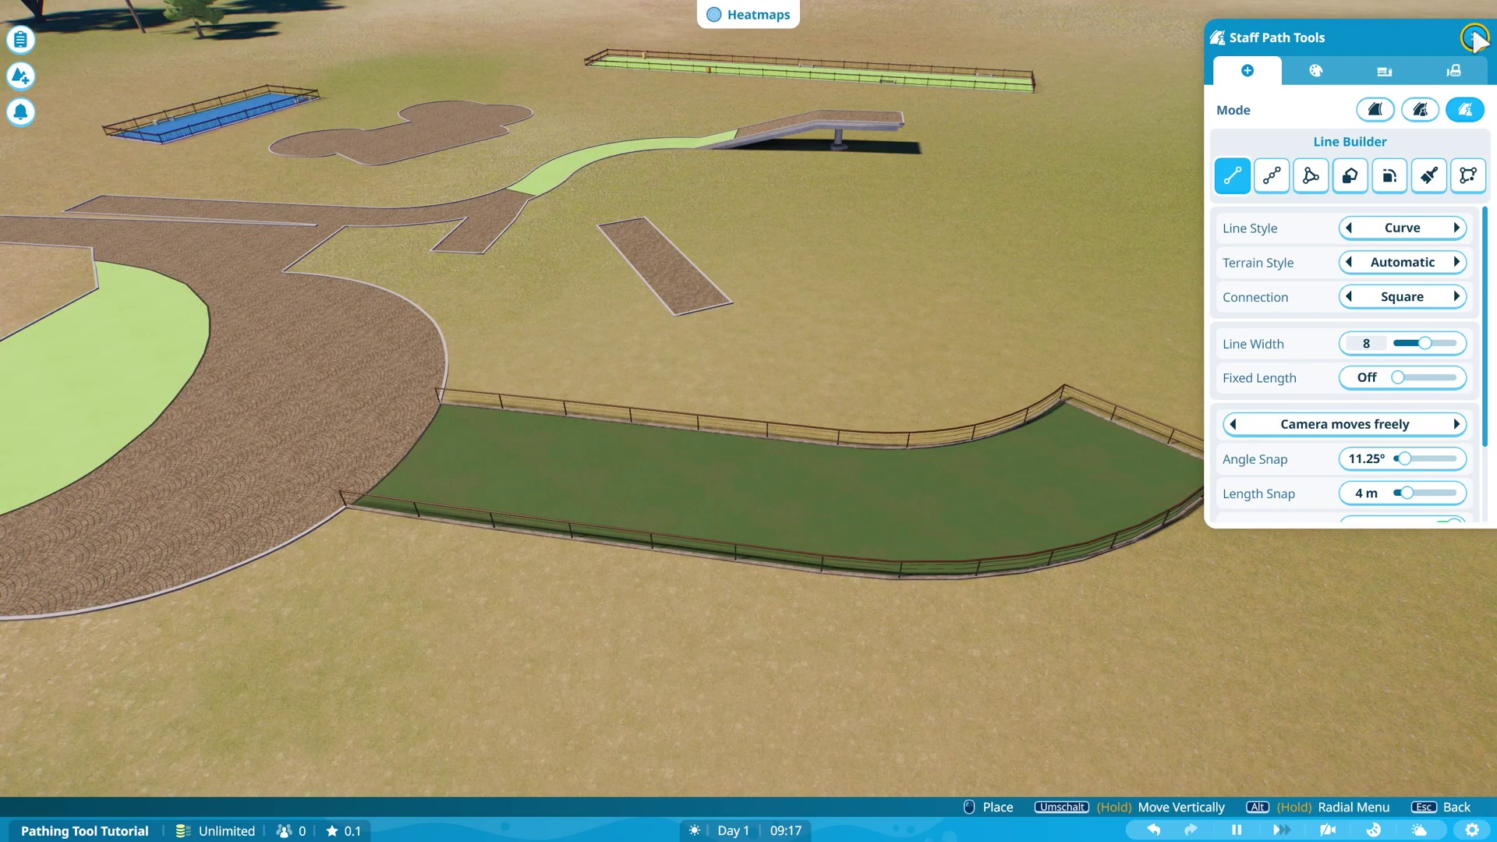
drag(994, 412, 1136, 515)
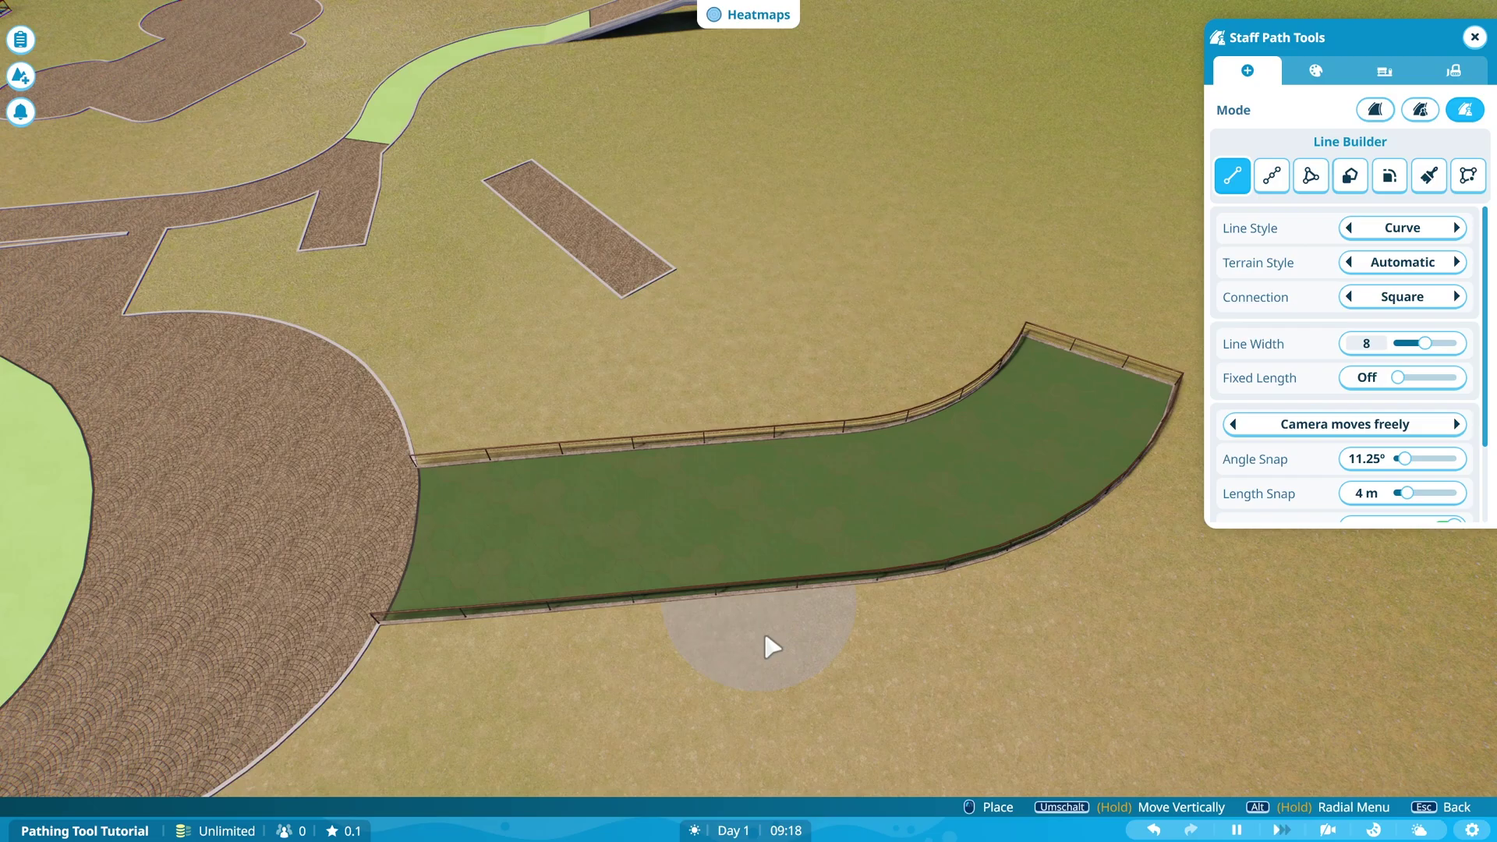
- Switch to queue paths over an empty patch of grass and select the Rustic Queue Path texture
scroll(998, 636, down, 3)
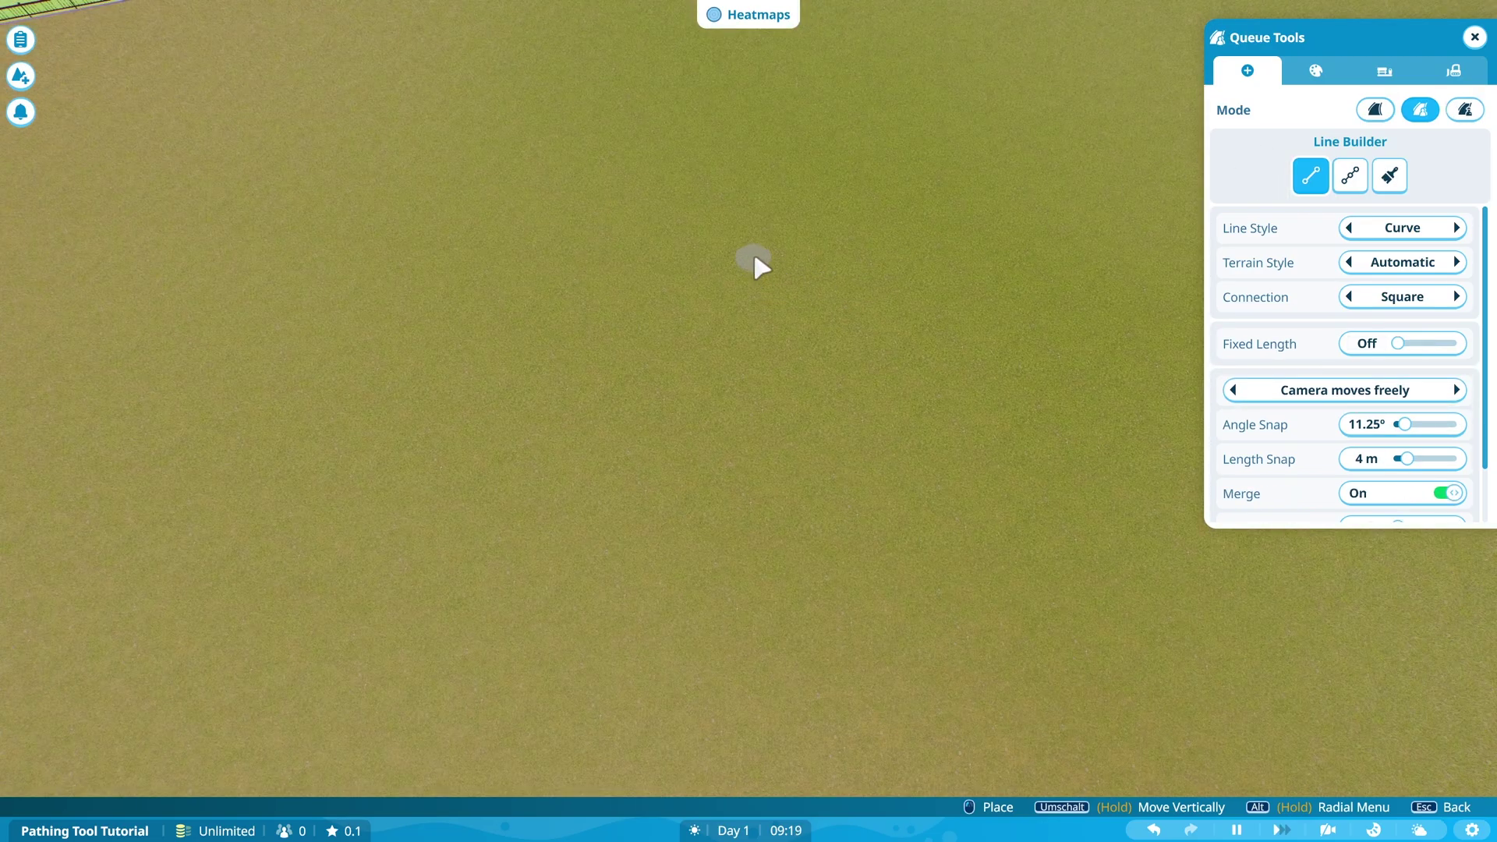
scroll(755, 255, up, 2)
drag(756, 255, 752, 248)
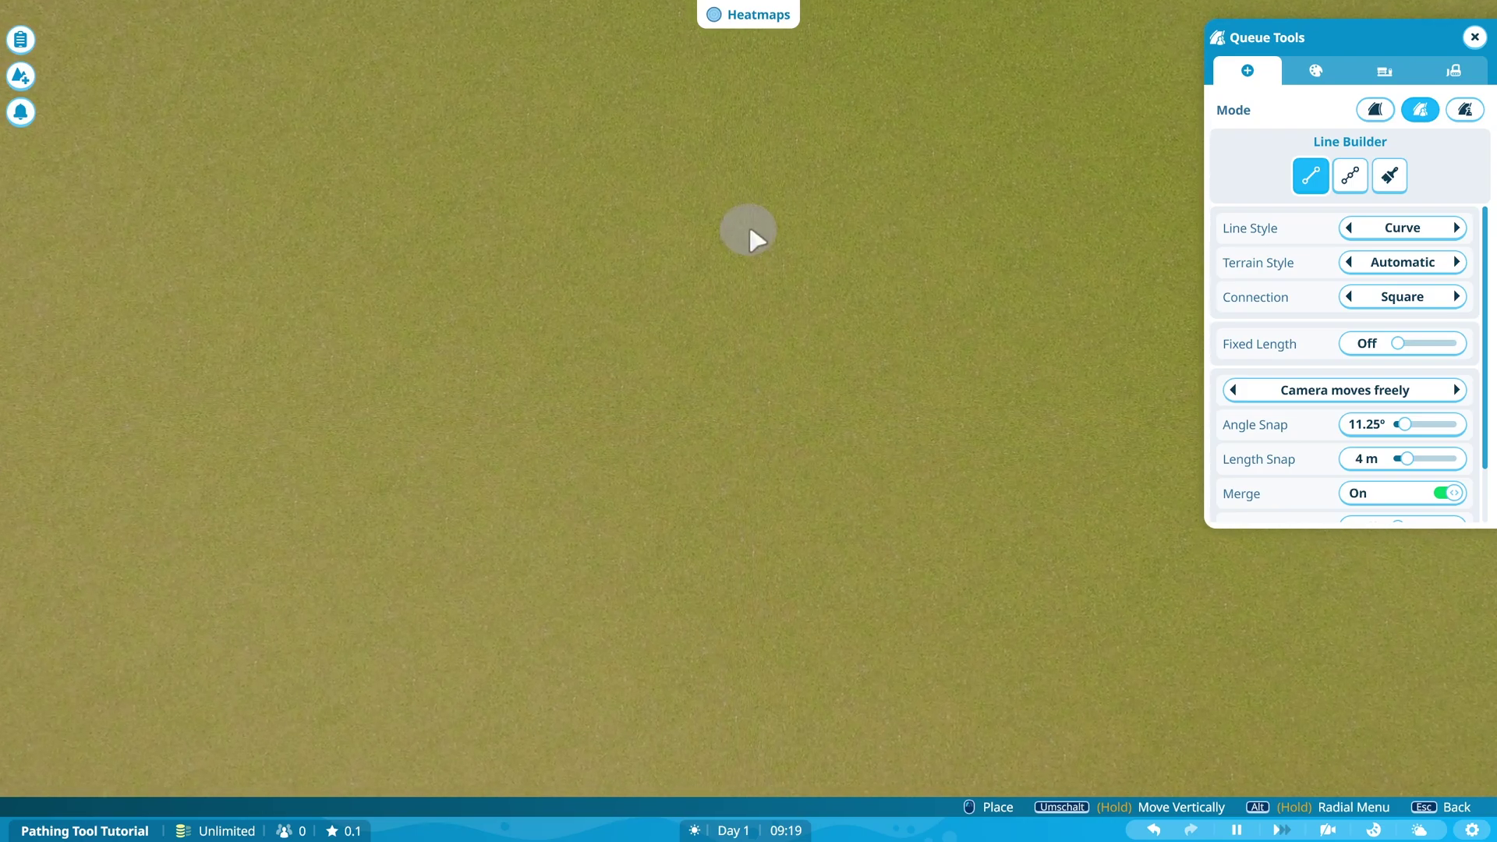
click(1317, 78)
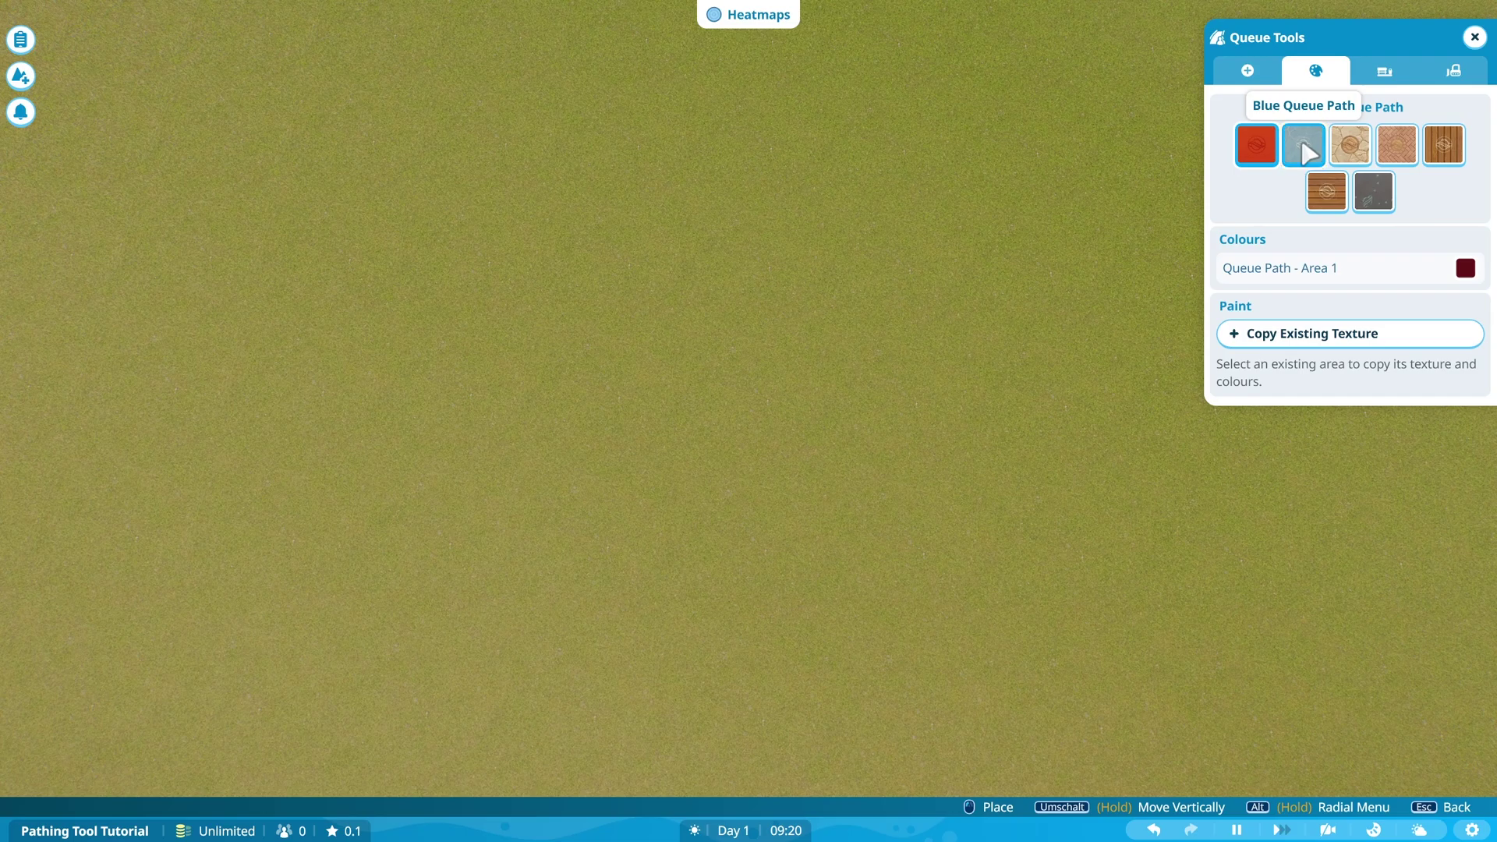
click(1348, 155)
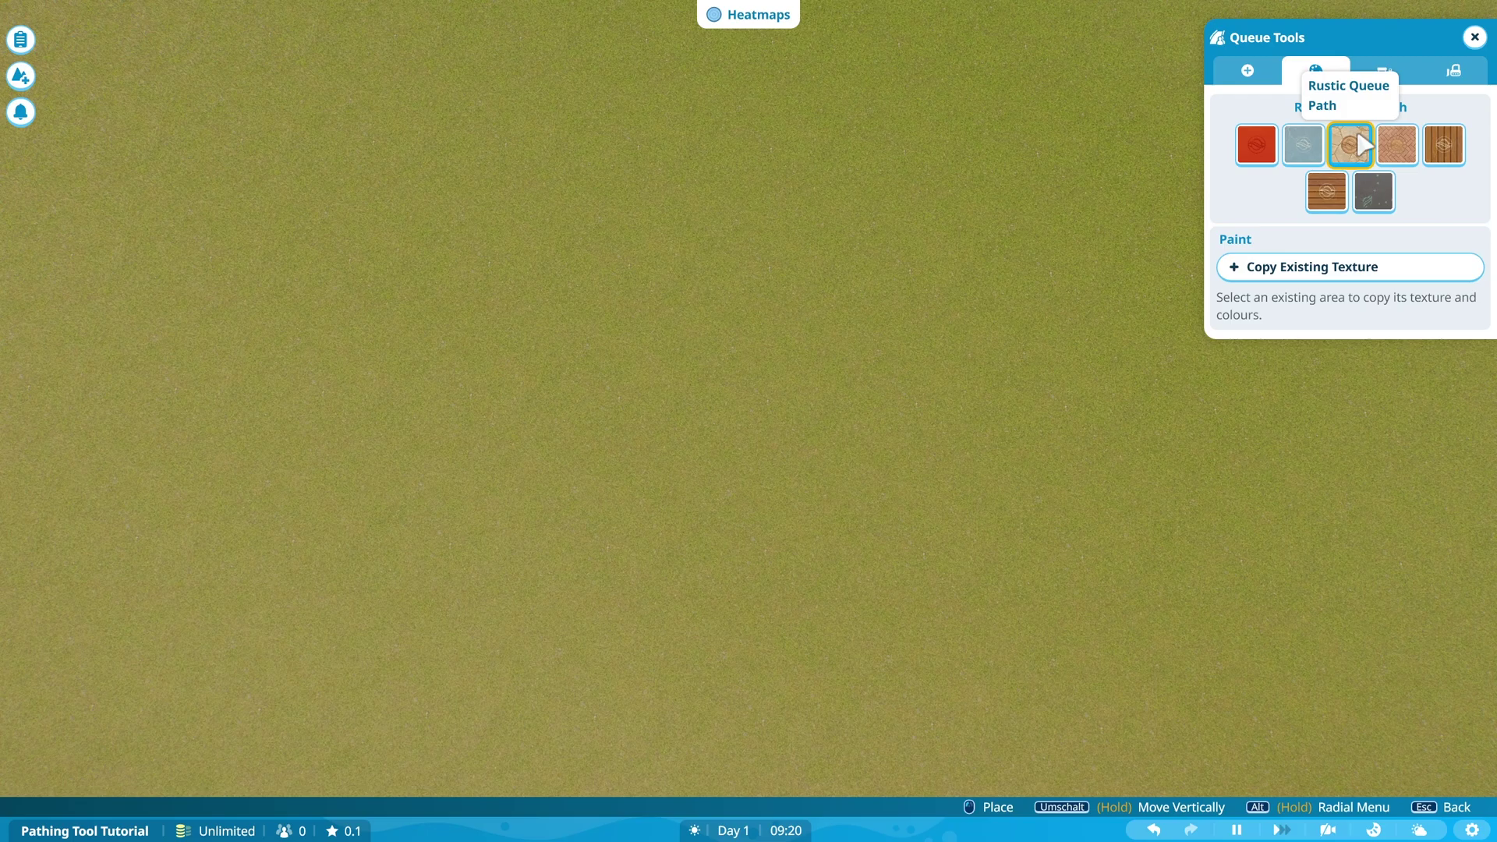
- Build a straight rustic queue path section on the empty grass with the Line Builder
click(1247, 70)
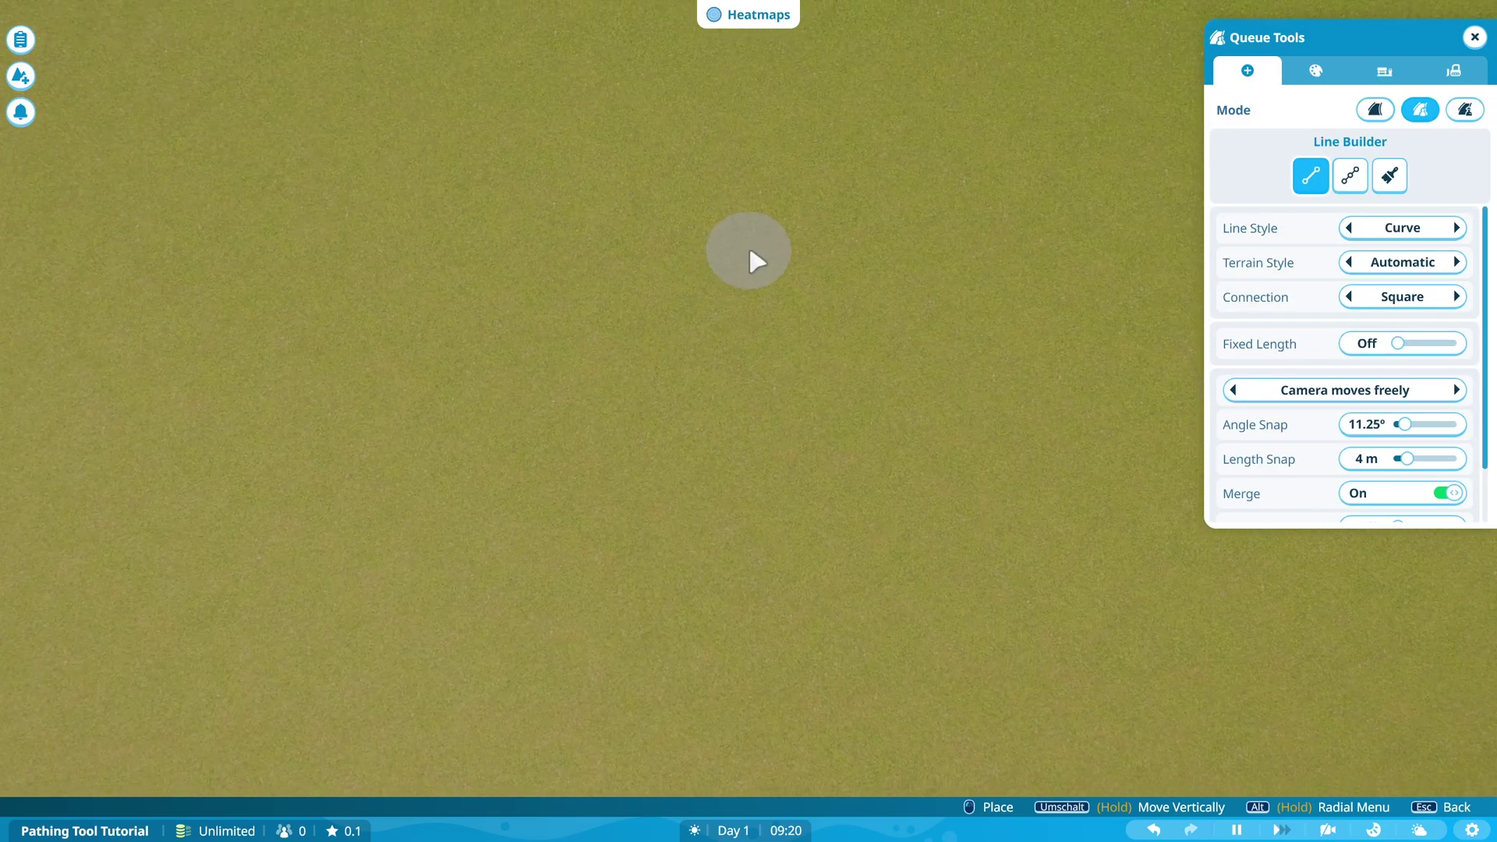
click(424, 320)
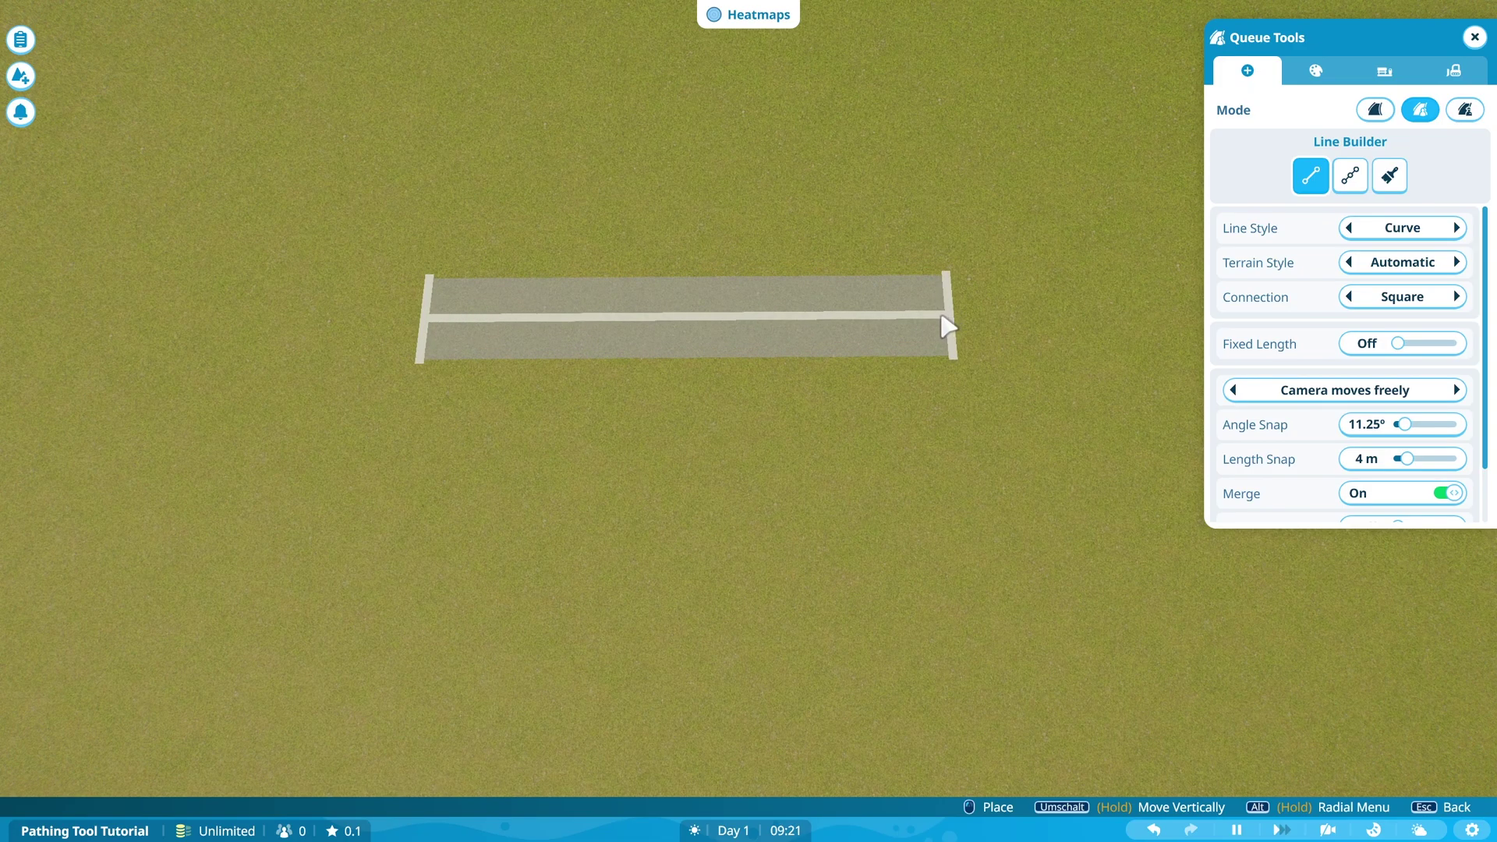
click(953, 334)
click(899, 329)
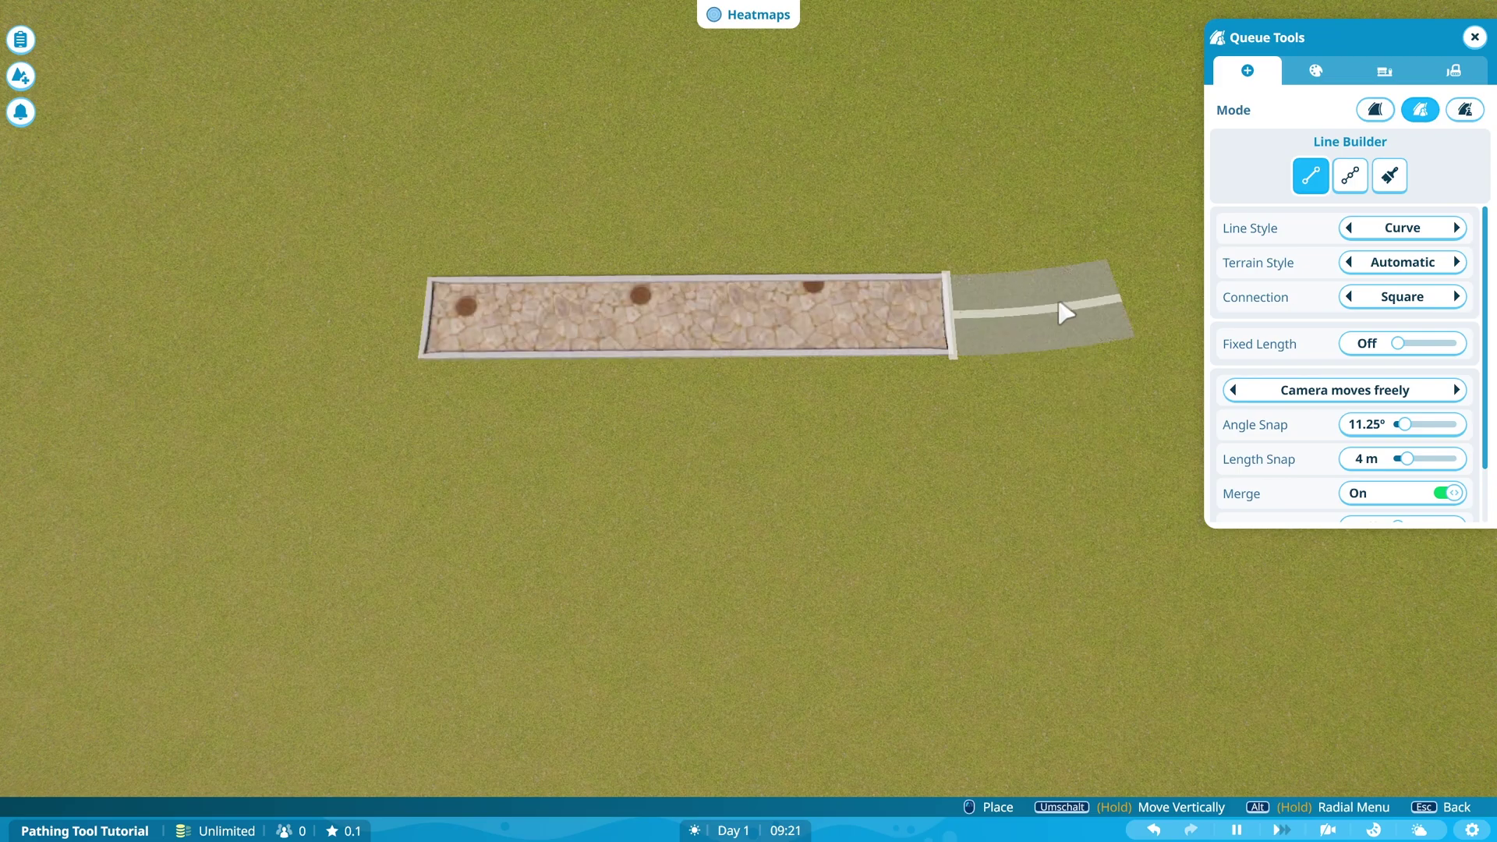
- Set the line style to Straight and the angle snap to 45.00°, and extend the queue into a three-row switchback
click(1420, 231)
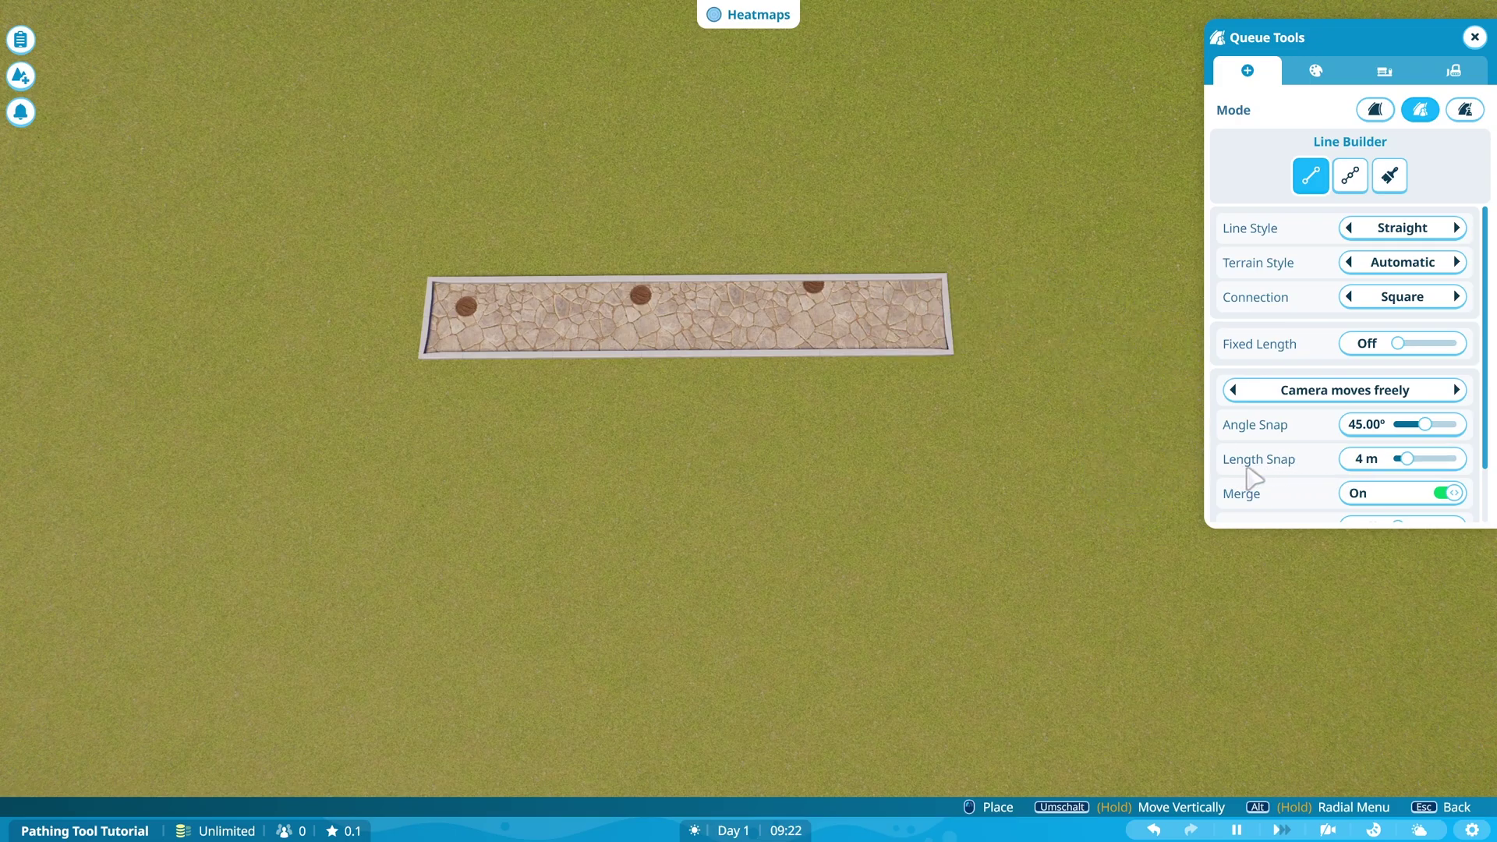
drag(963, 335, 278, 445)
click(924, 479)
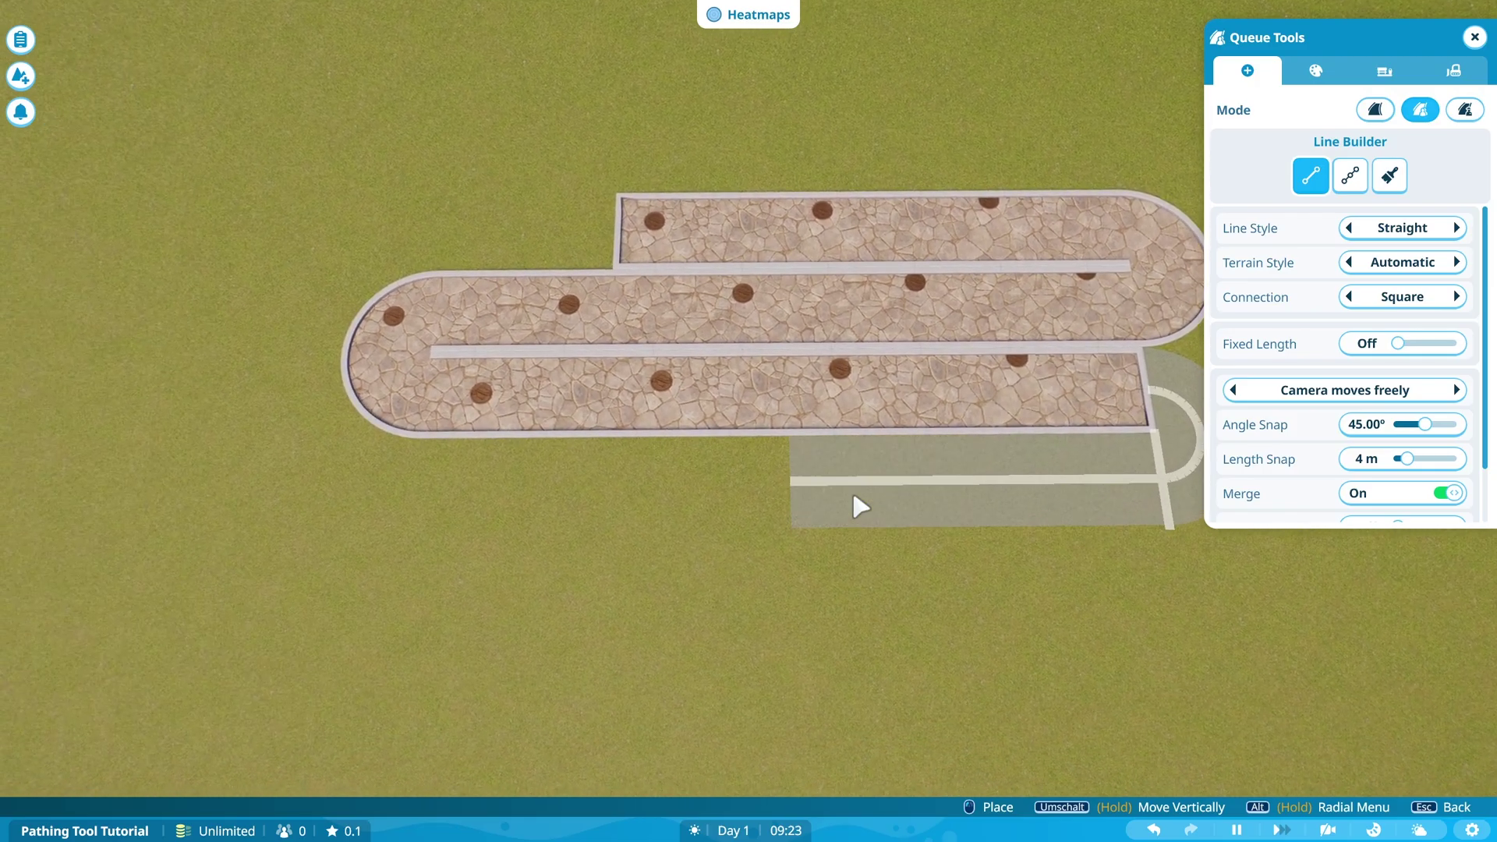
- Extend the rustic switchback queue by three more straight rows in alternating directions, making six rows
key(d)
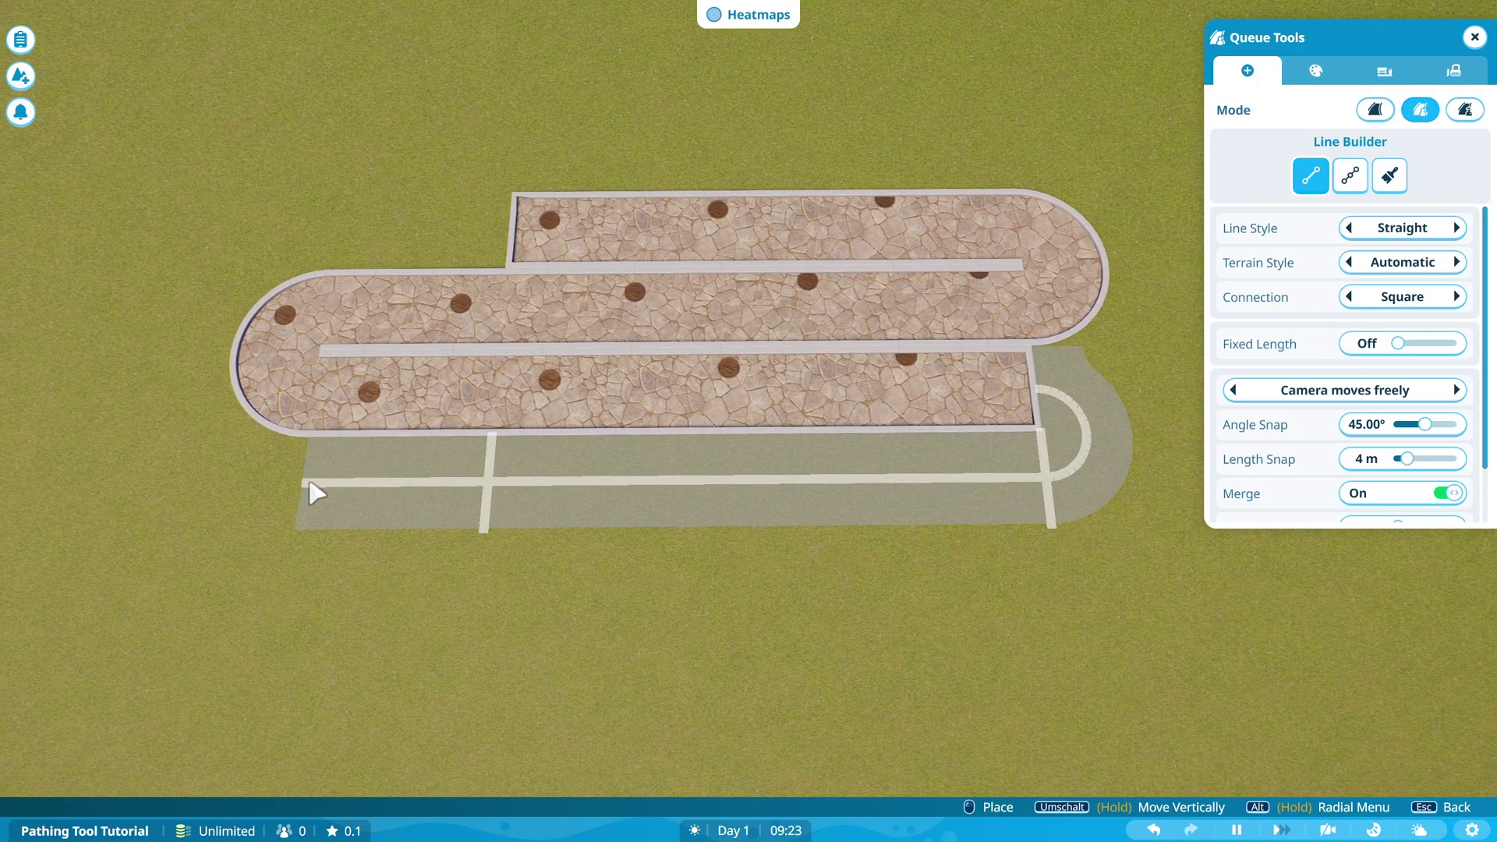
click(311, 493)
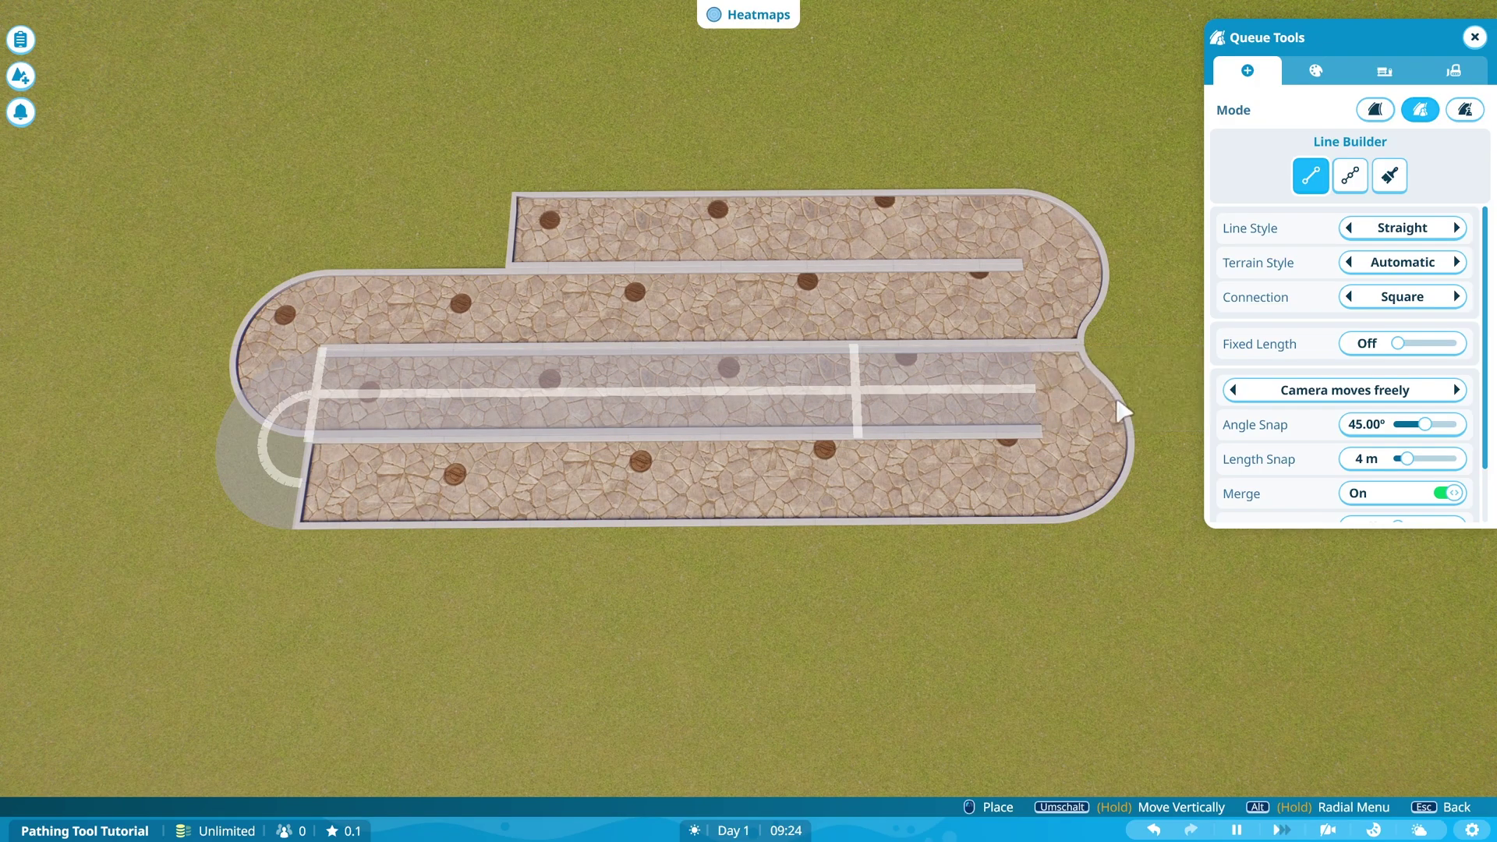
click(1057, 571)
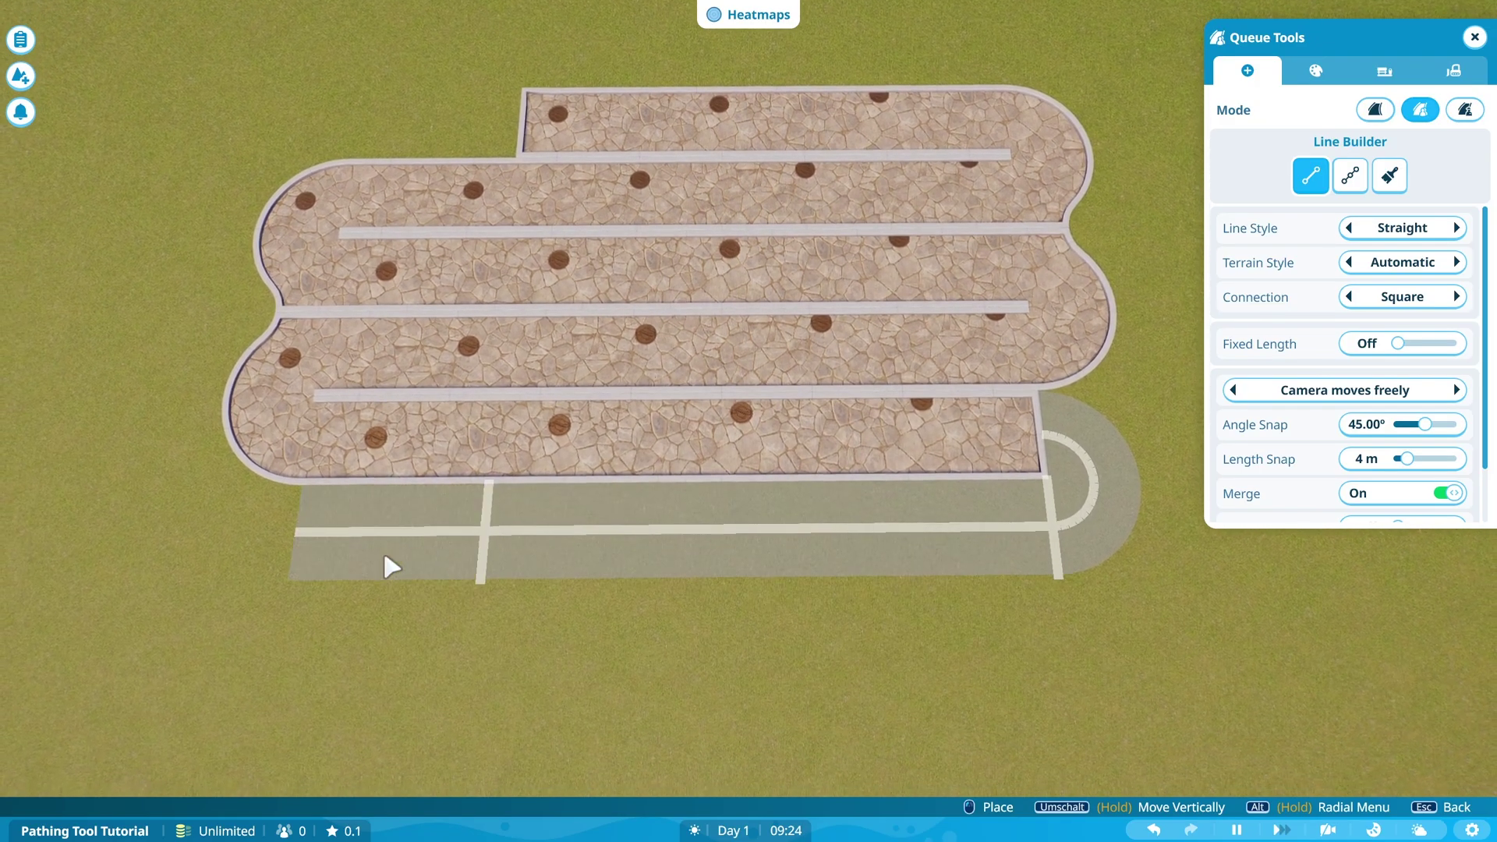
click(331, 546)
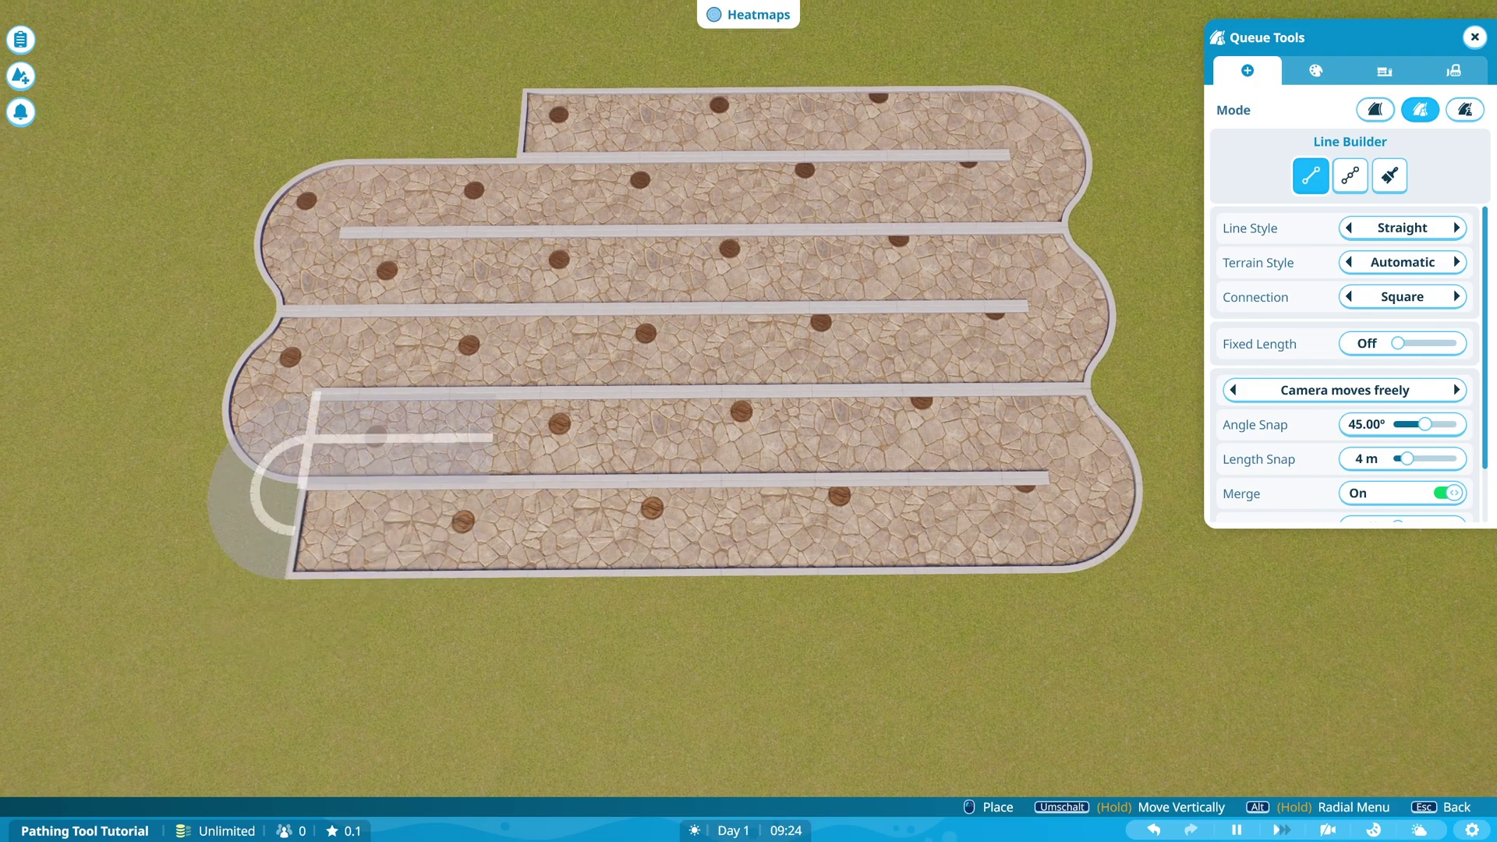
scroll(540, 522, up, 3)
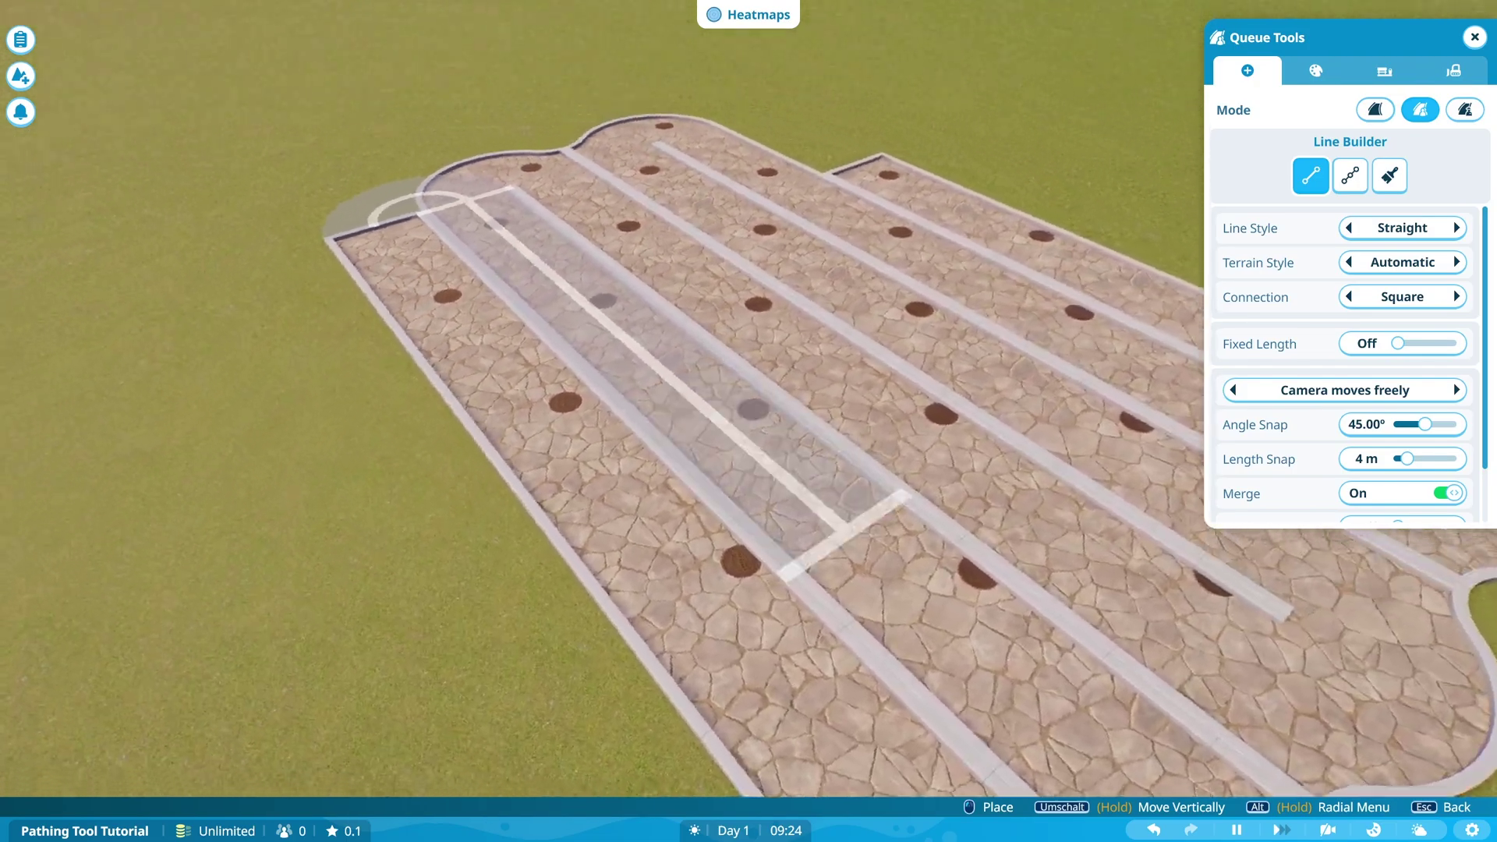
scroll(643, 512, down, 4)
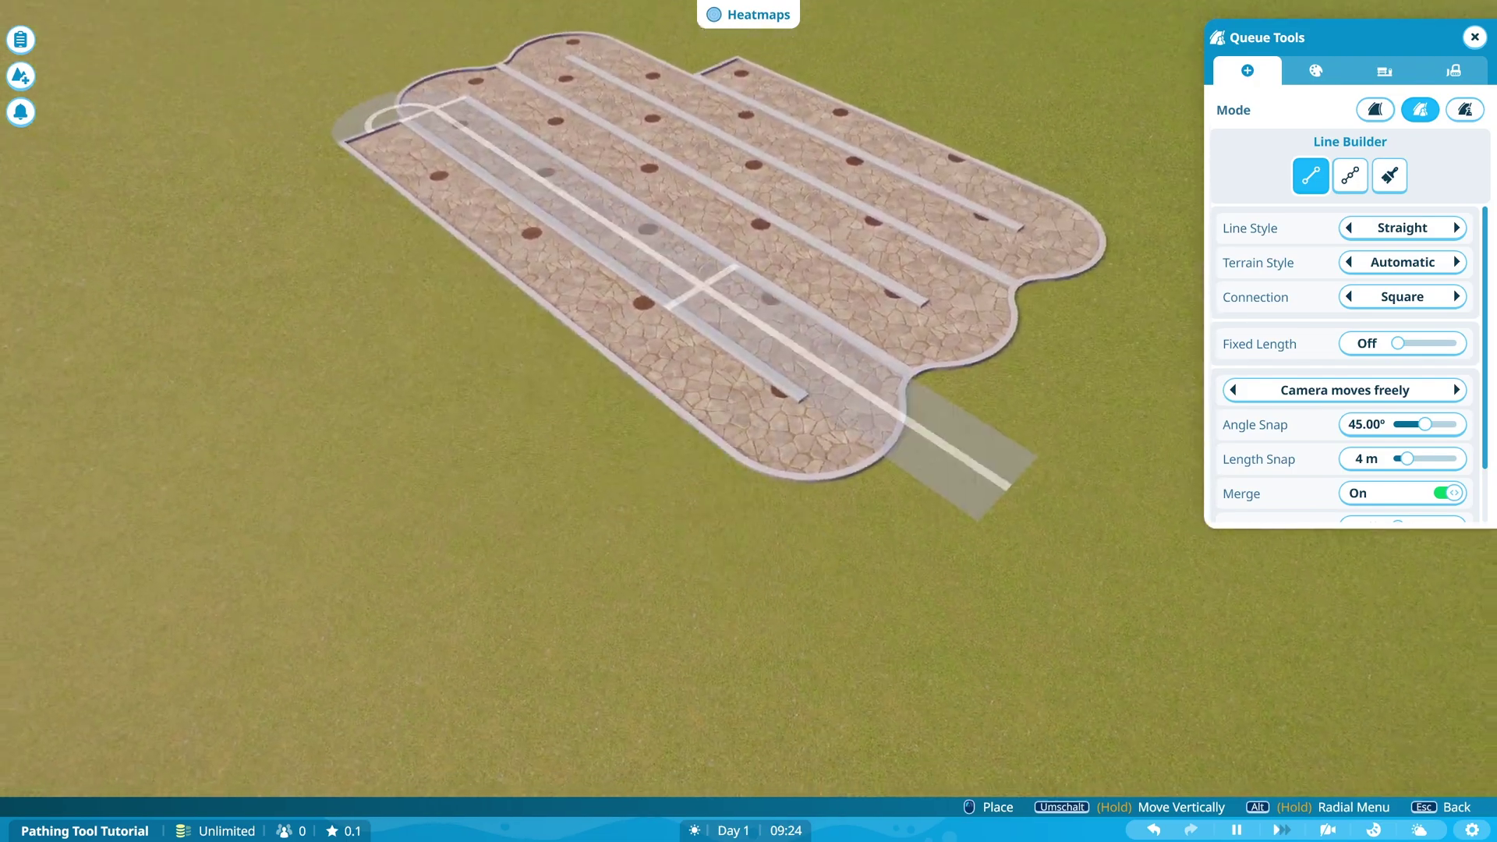
scroll(848, 543, up, 3)
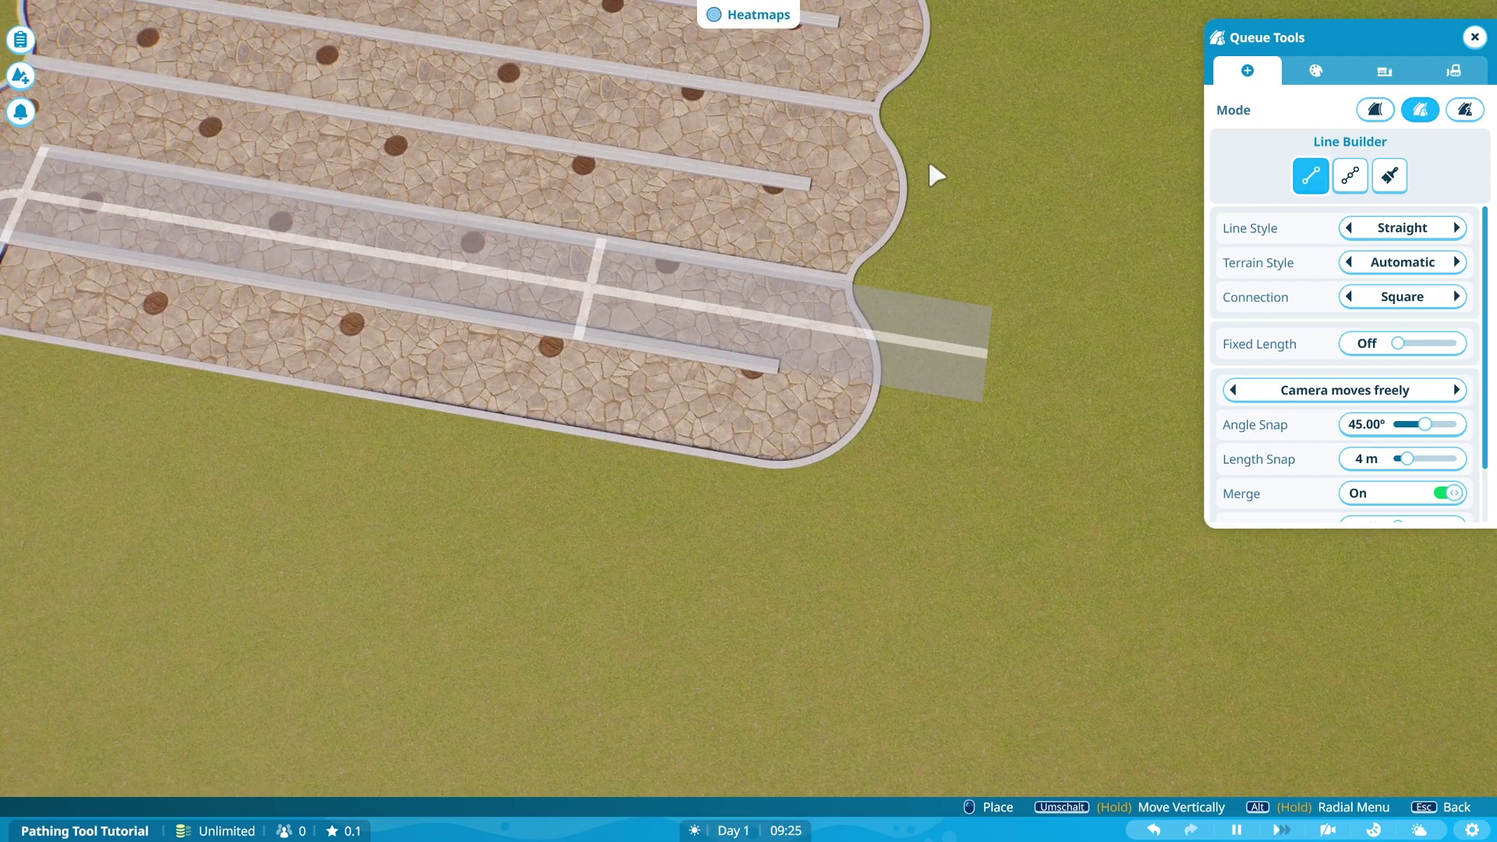
scroll(872, 396, down, 1)
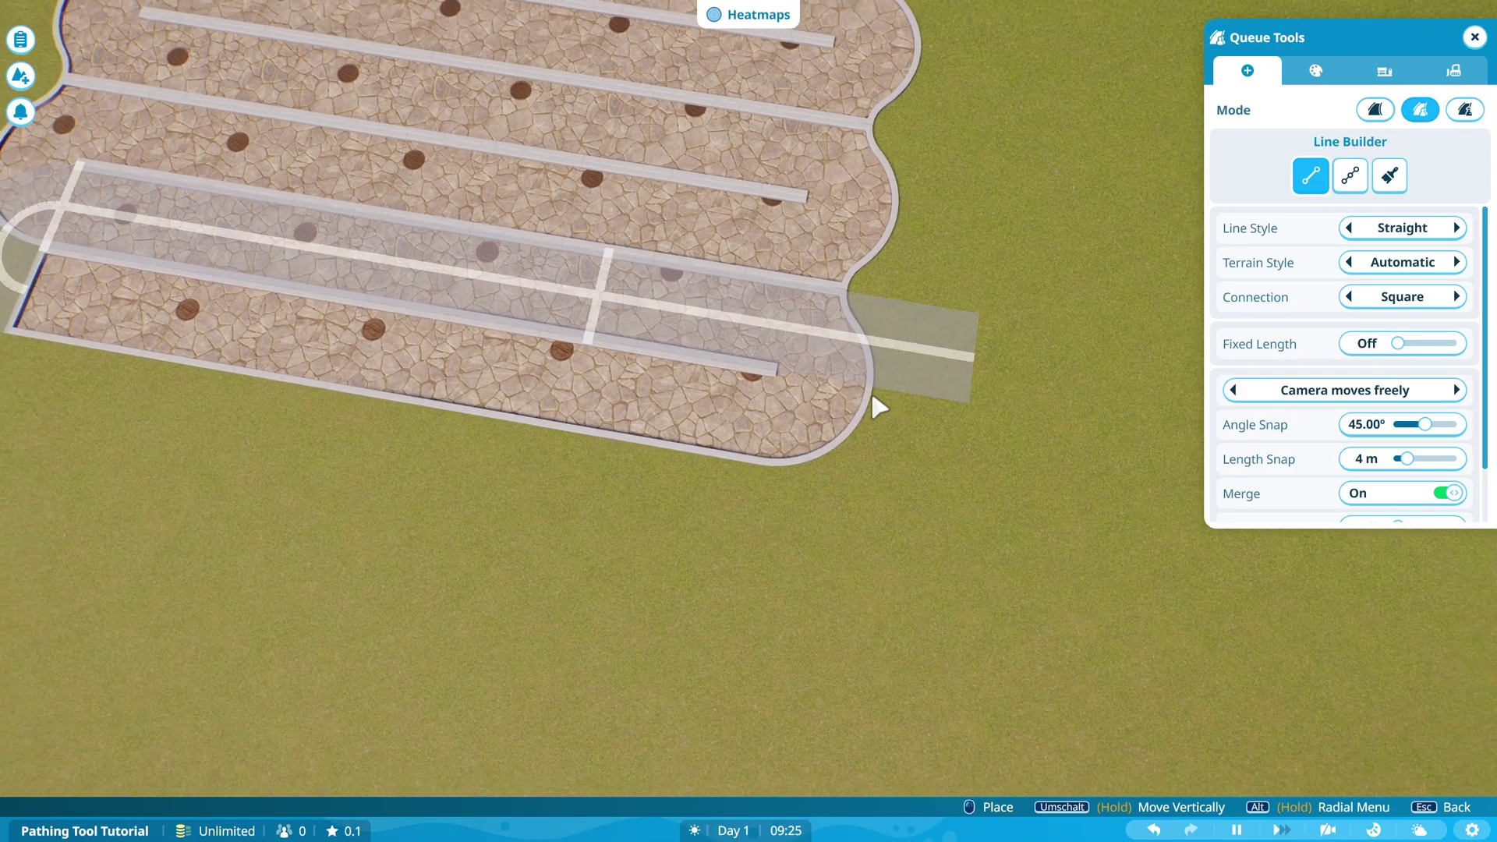
scroll(871, 390, down, 3)
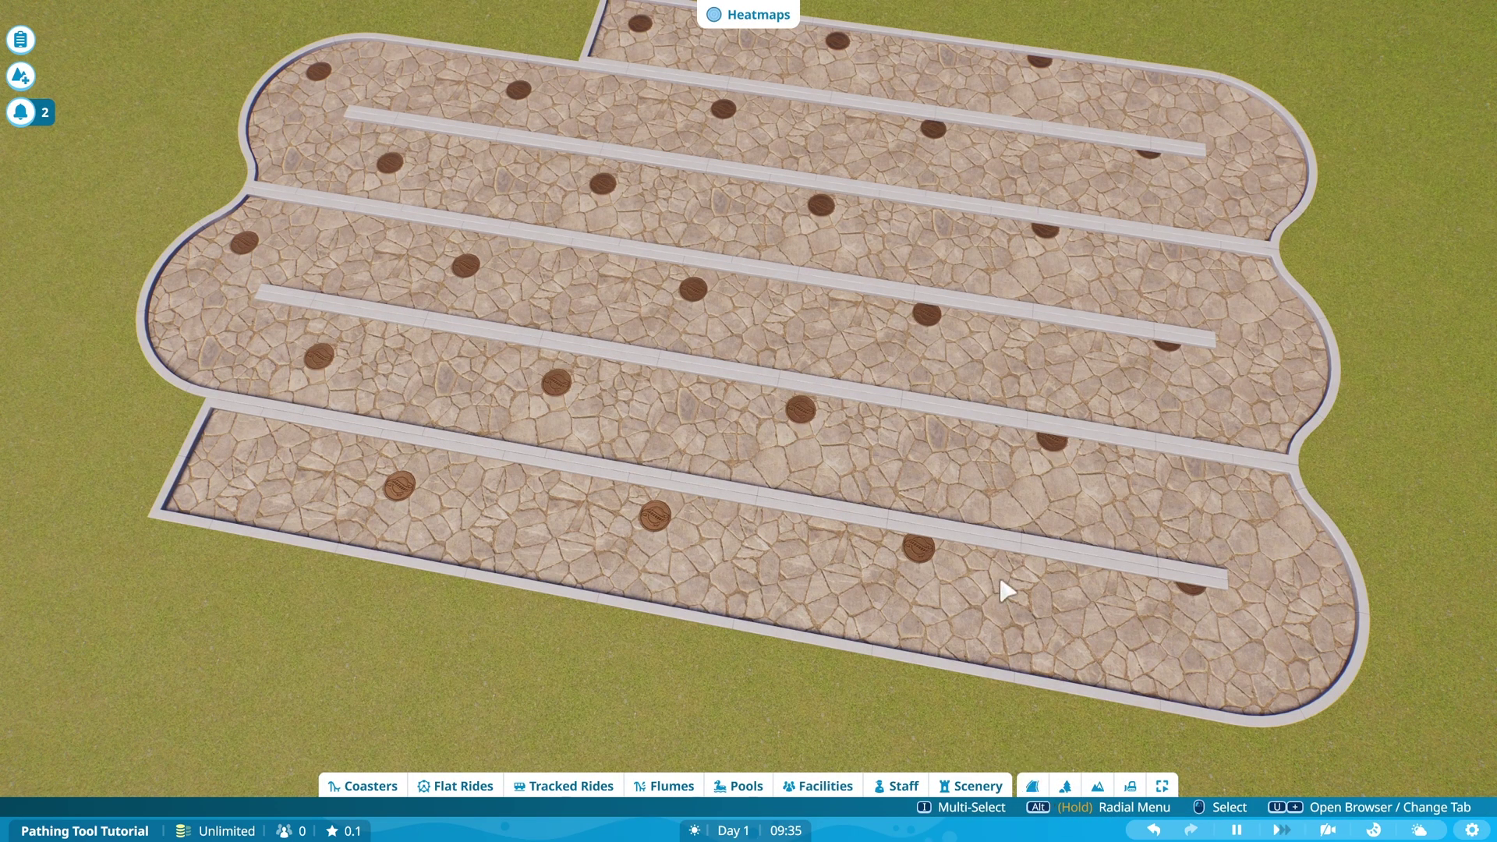
- Reopen the path tools in queue mode and choose the Vinyl Queue Path texture
scroll(999, 574, down, 3)
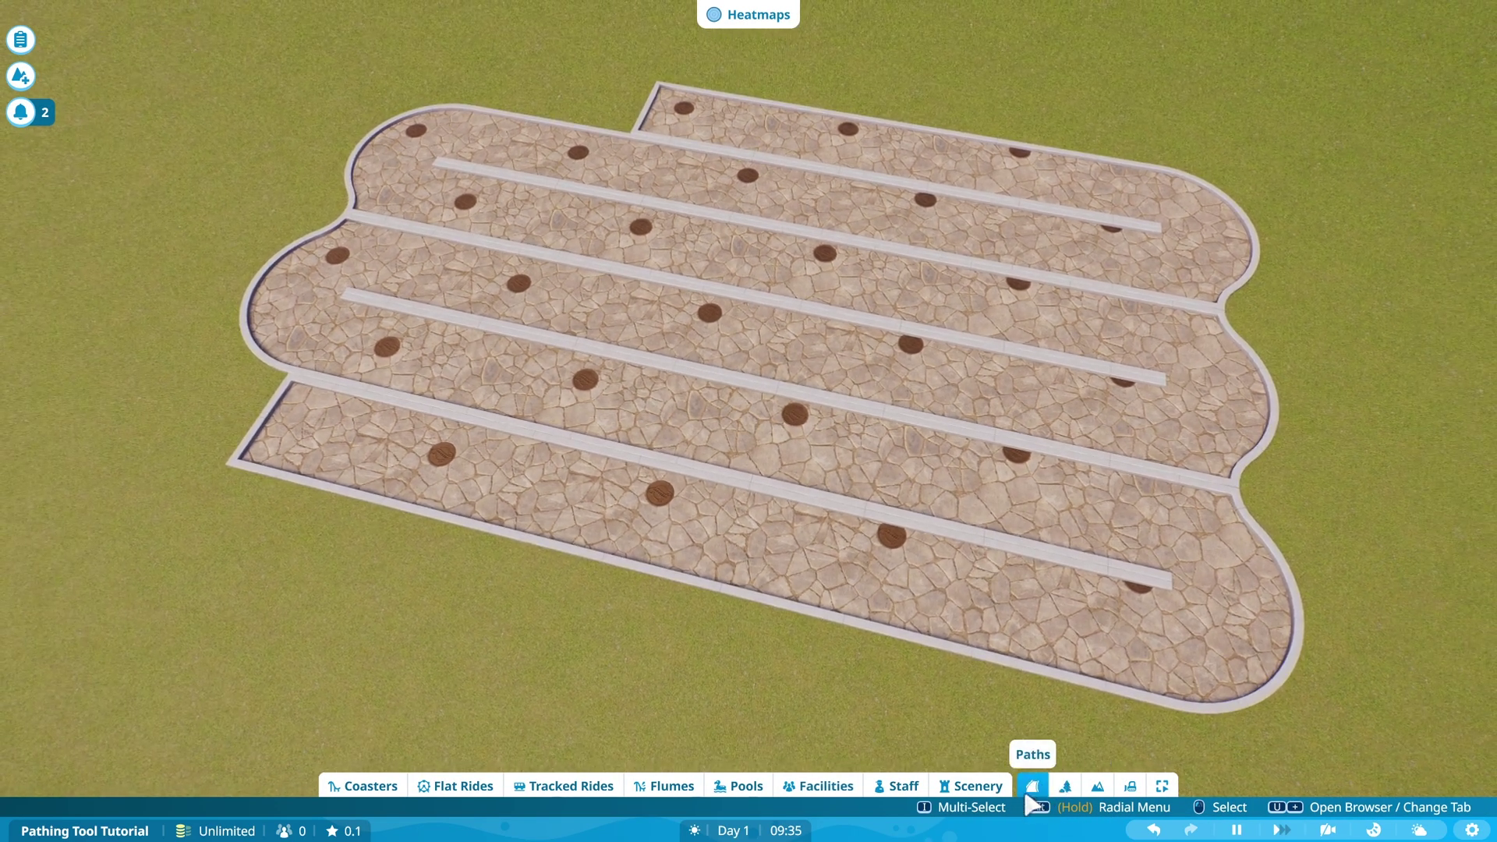
click(1029, 786)
click(1315, 69)
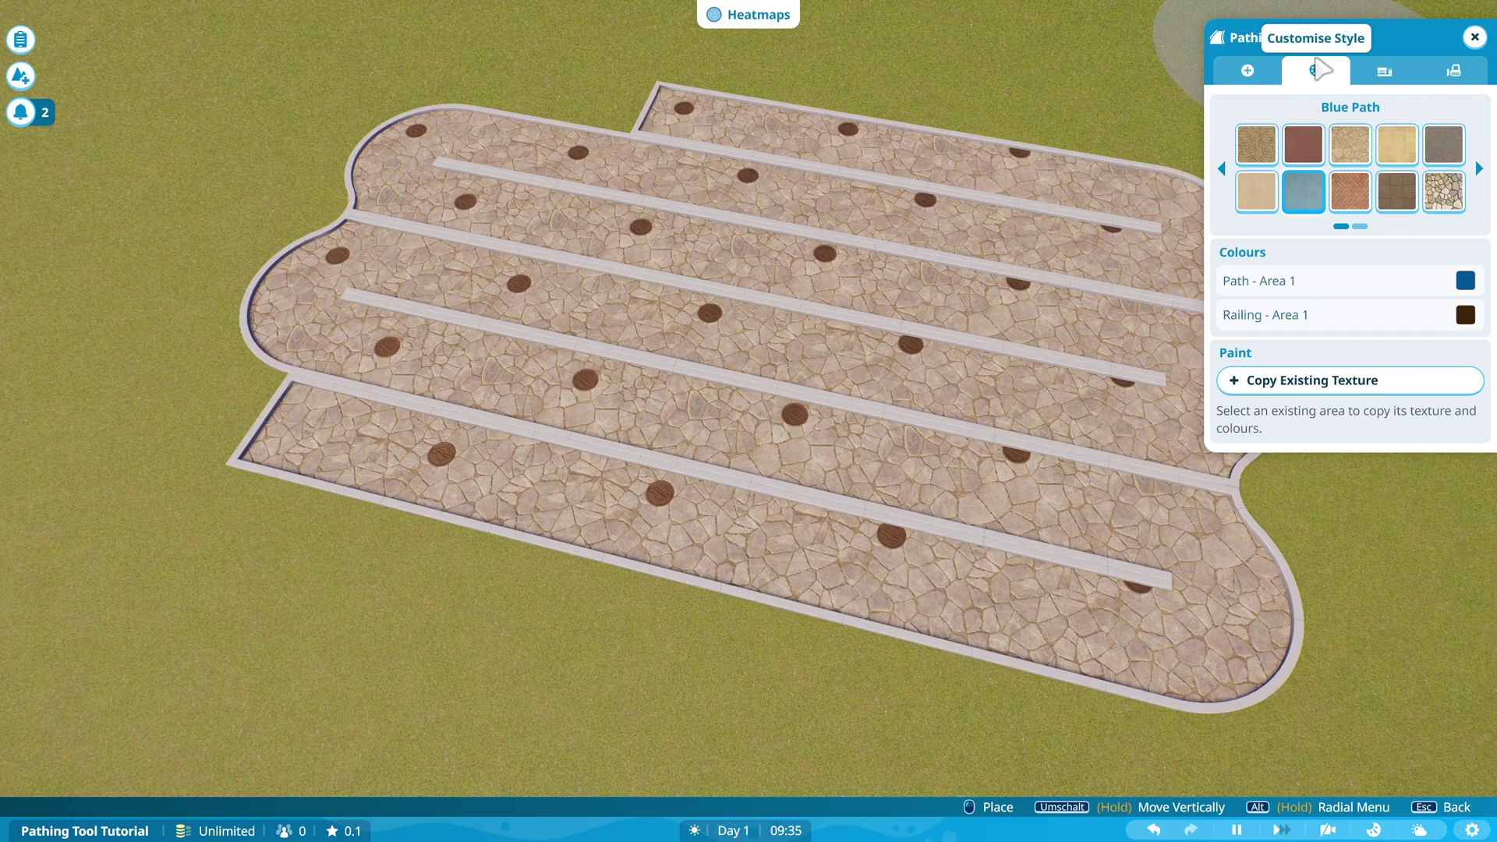
click(1247, 71)
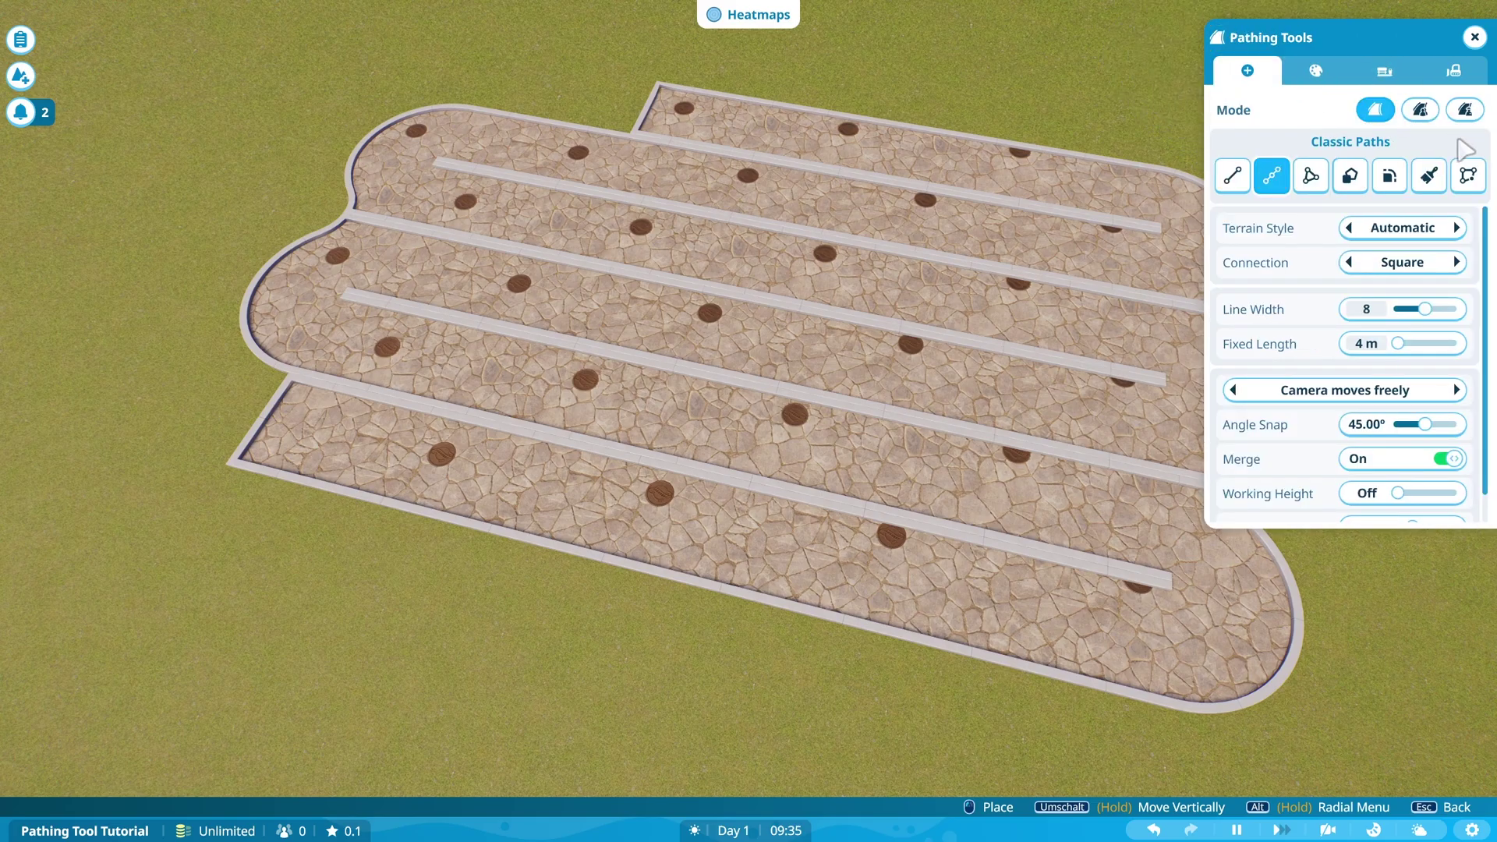
click(1419, 107)
click(1316, 78)
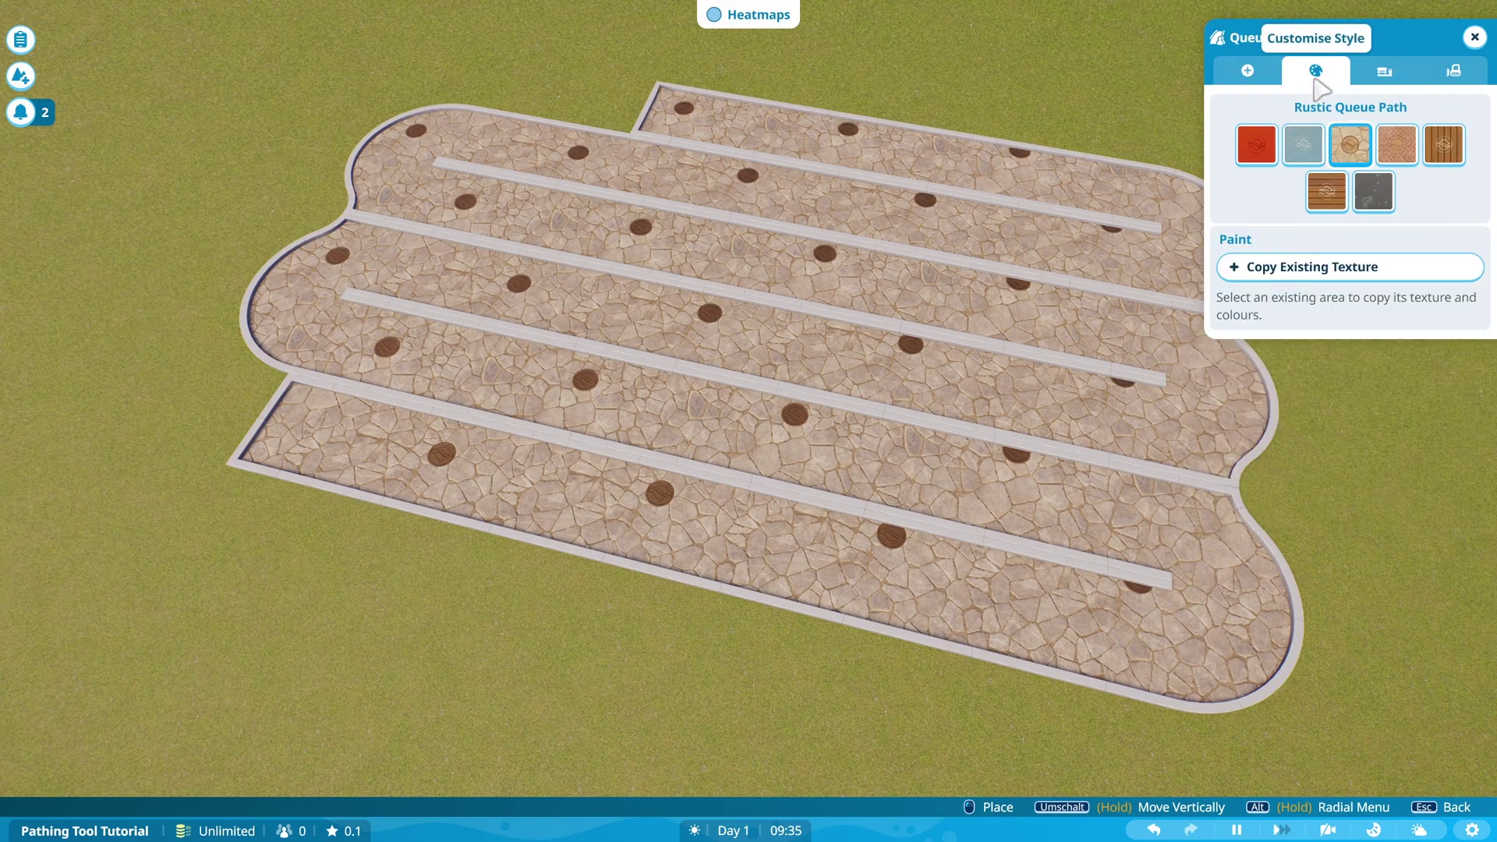
click(1260, 149)
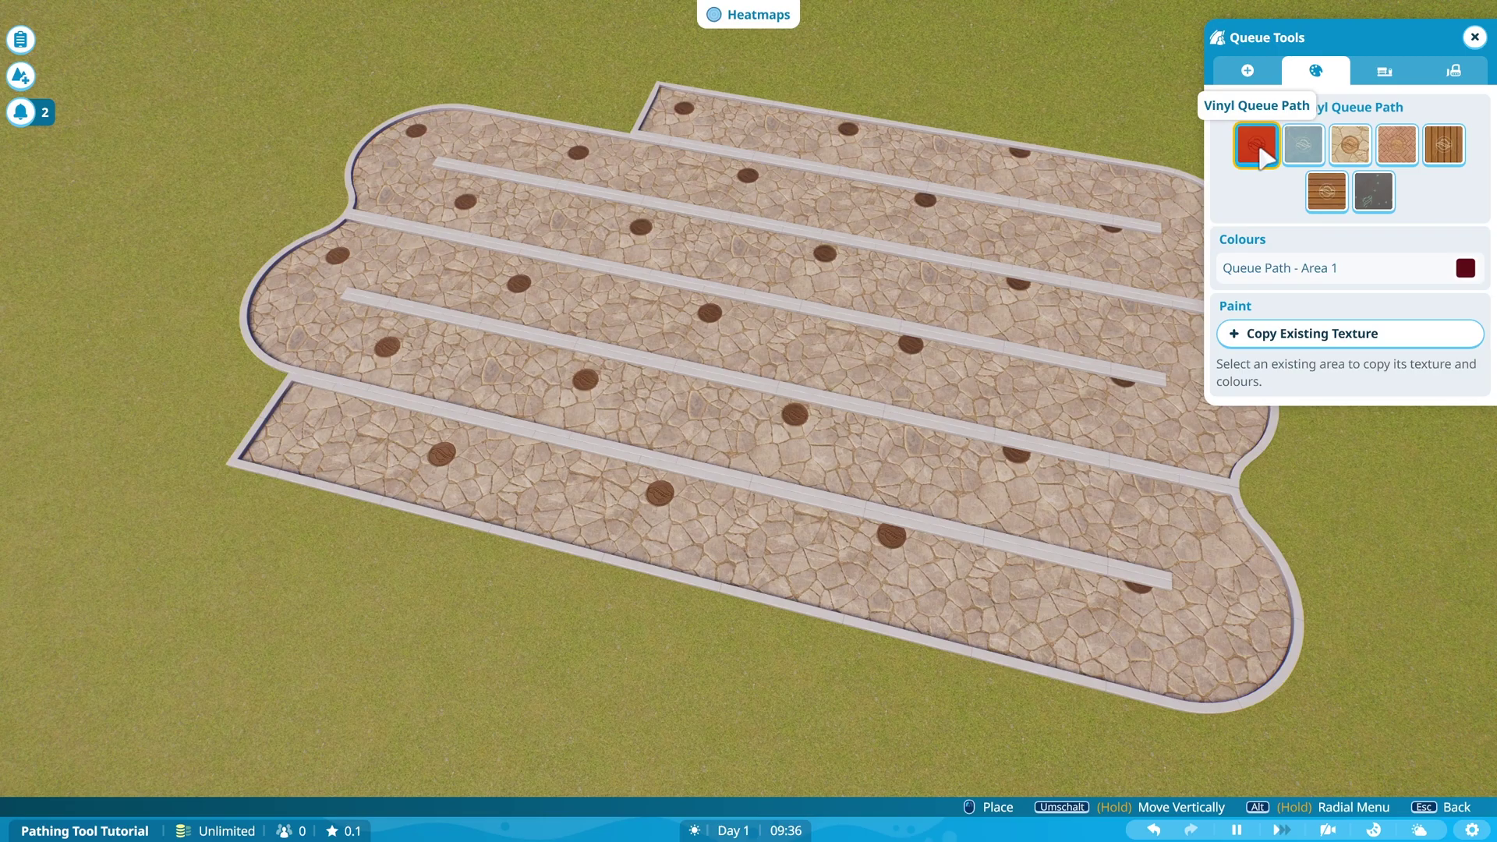
- Set the vinyl queue path's area colour to Royal purple, #6851A1
click(1466, 269)
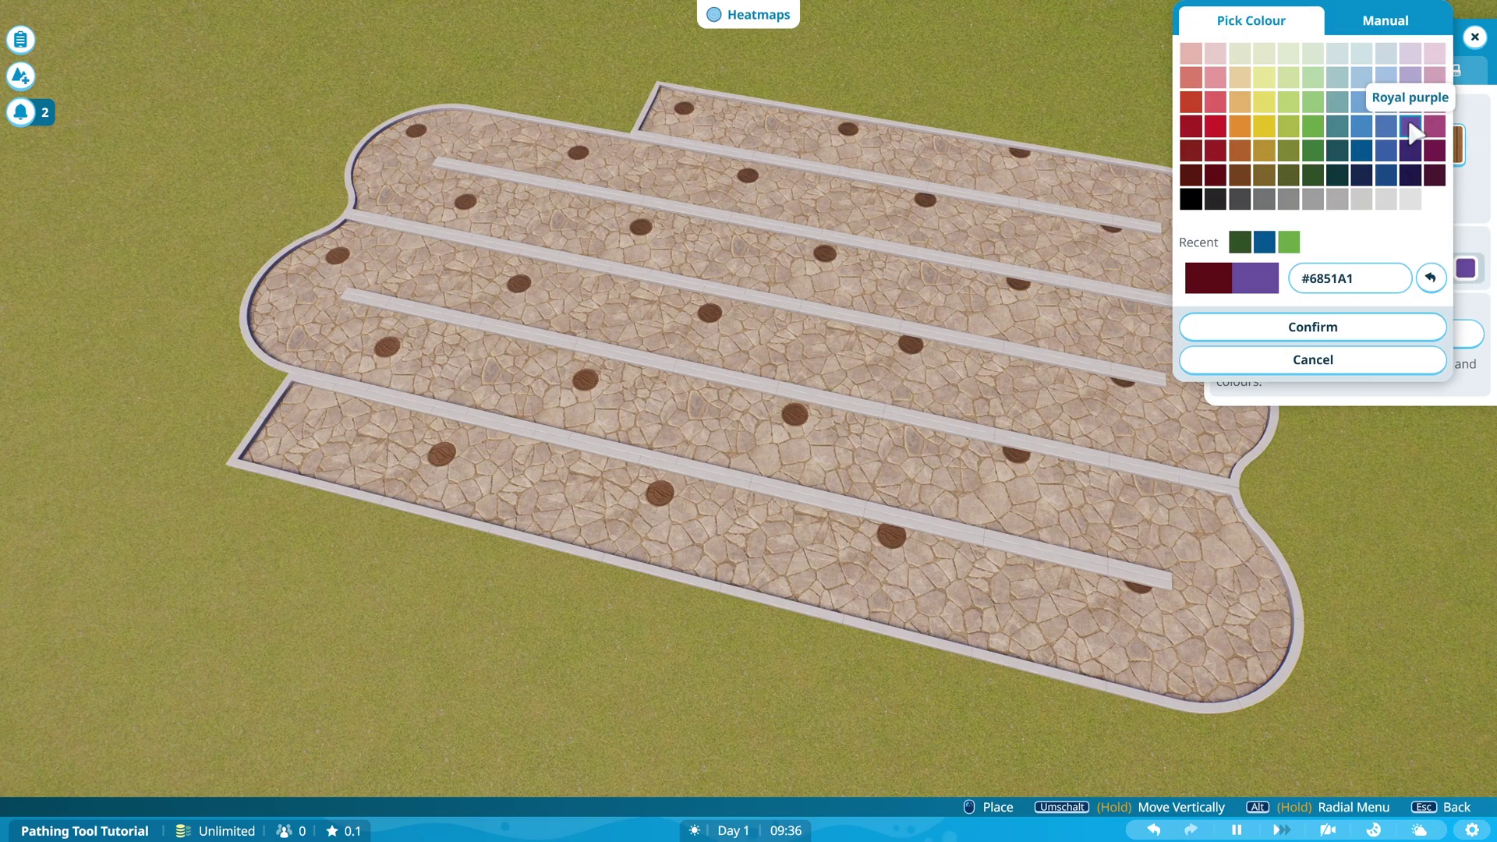
click(1415, 132)
click(1329, 328)
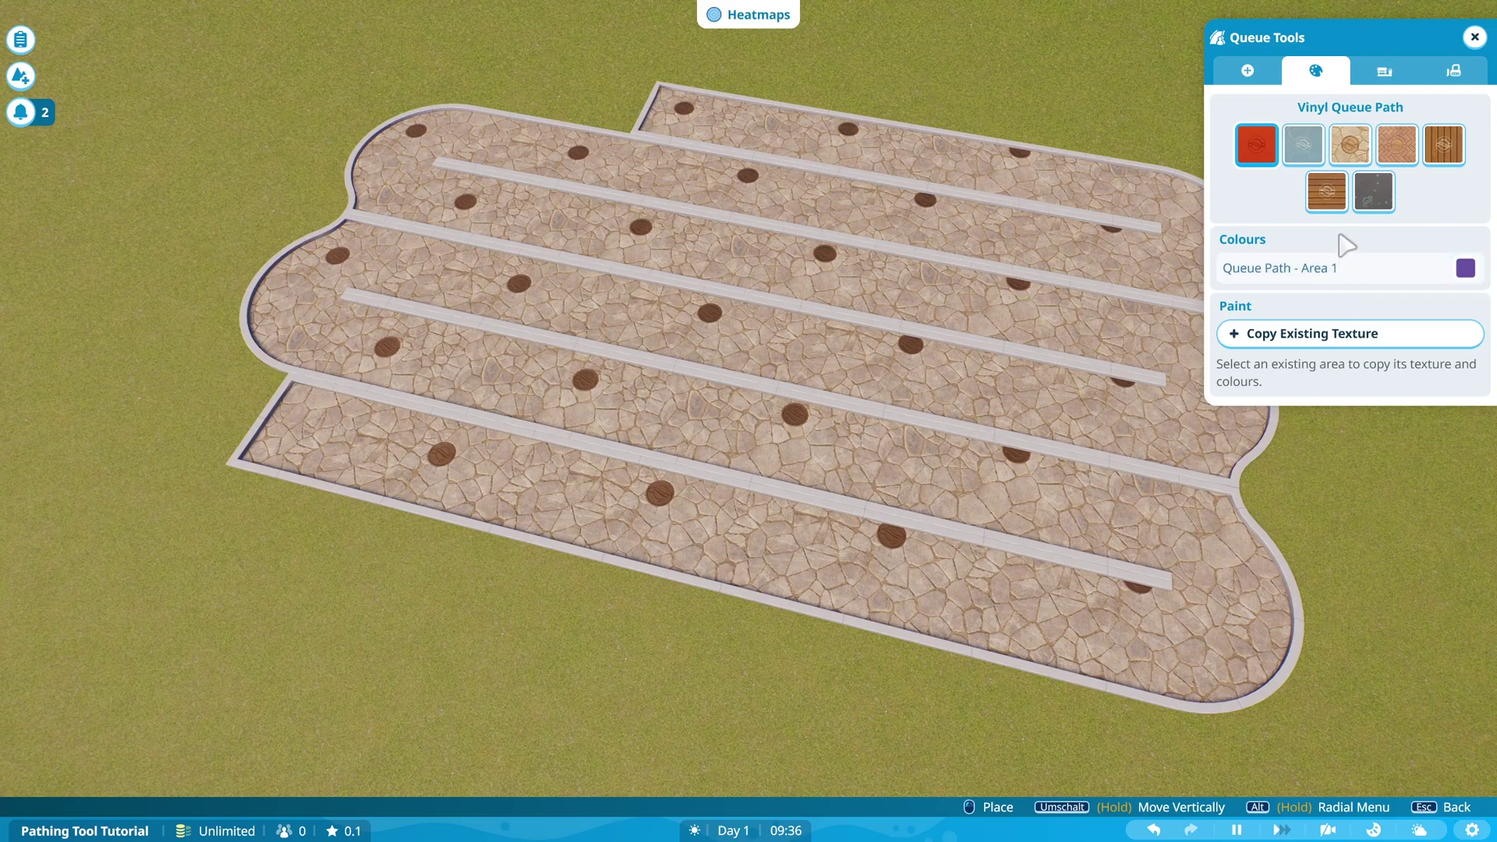
- Add rails to the queue path style and set the railing colour to orange, #E78F2F
click(1385, 71)
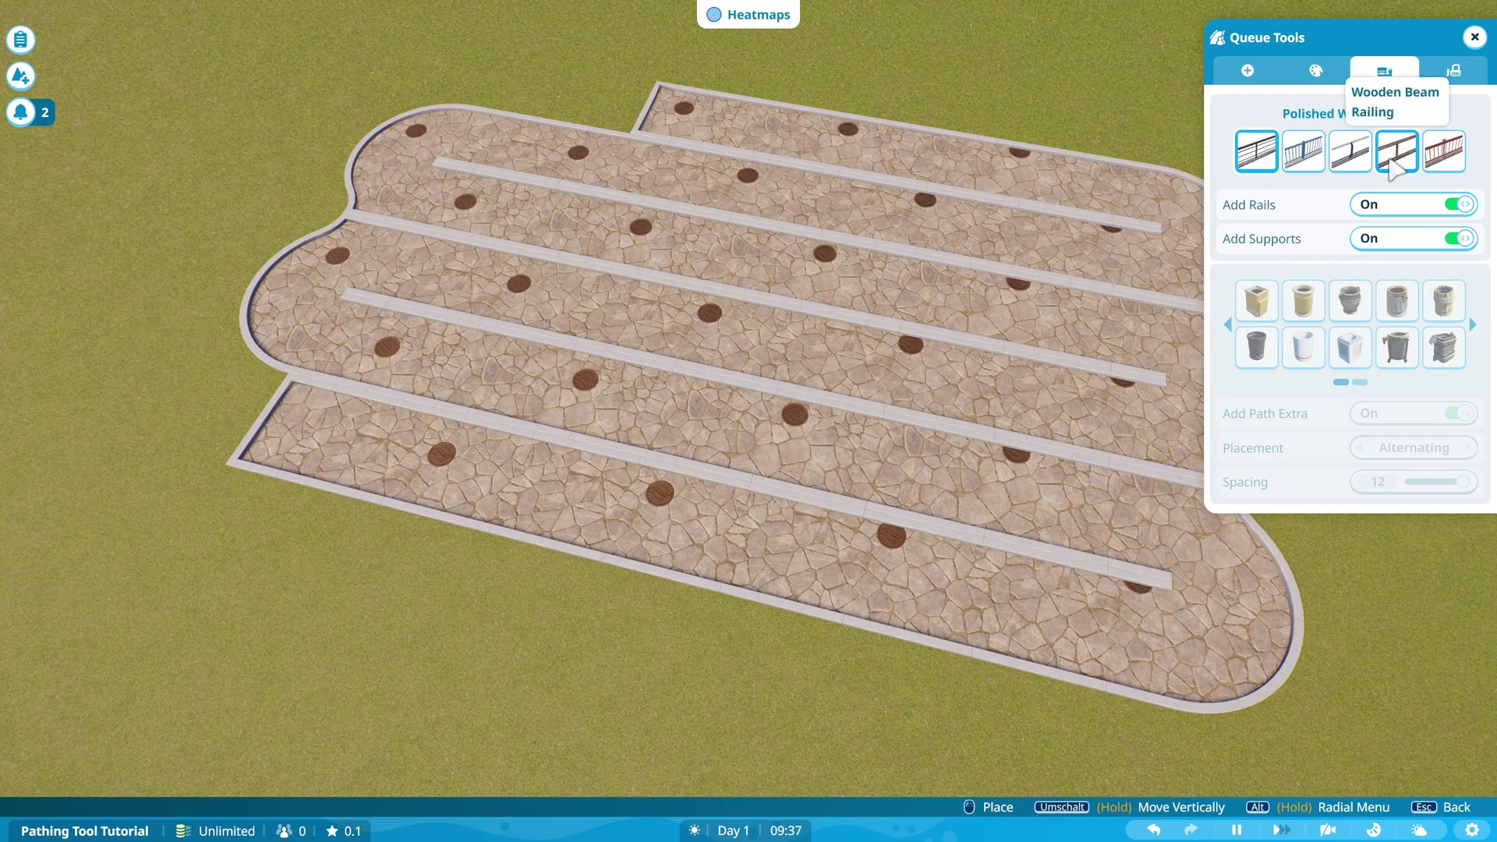
click(1316, 70)
click(1465, 304)
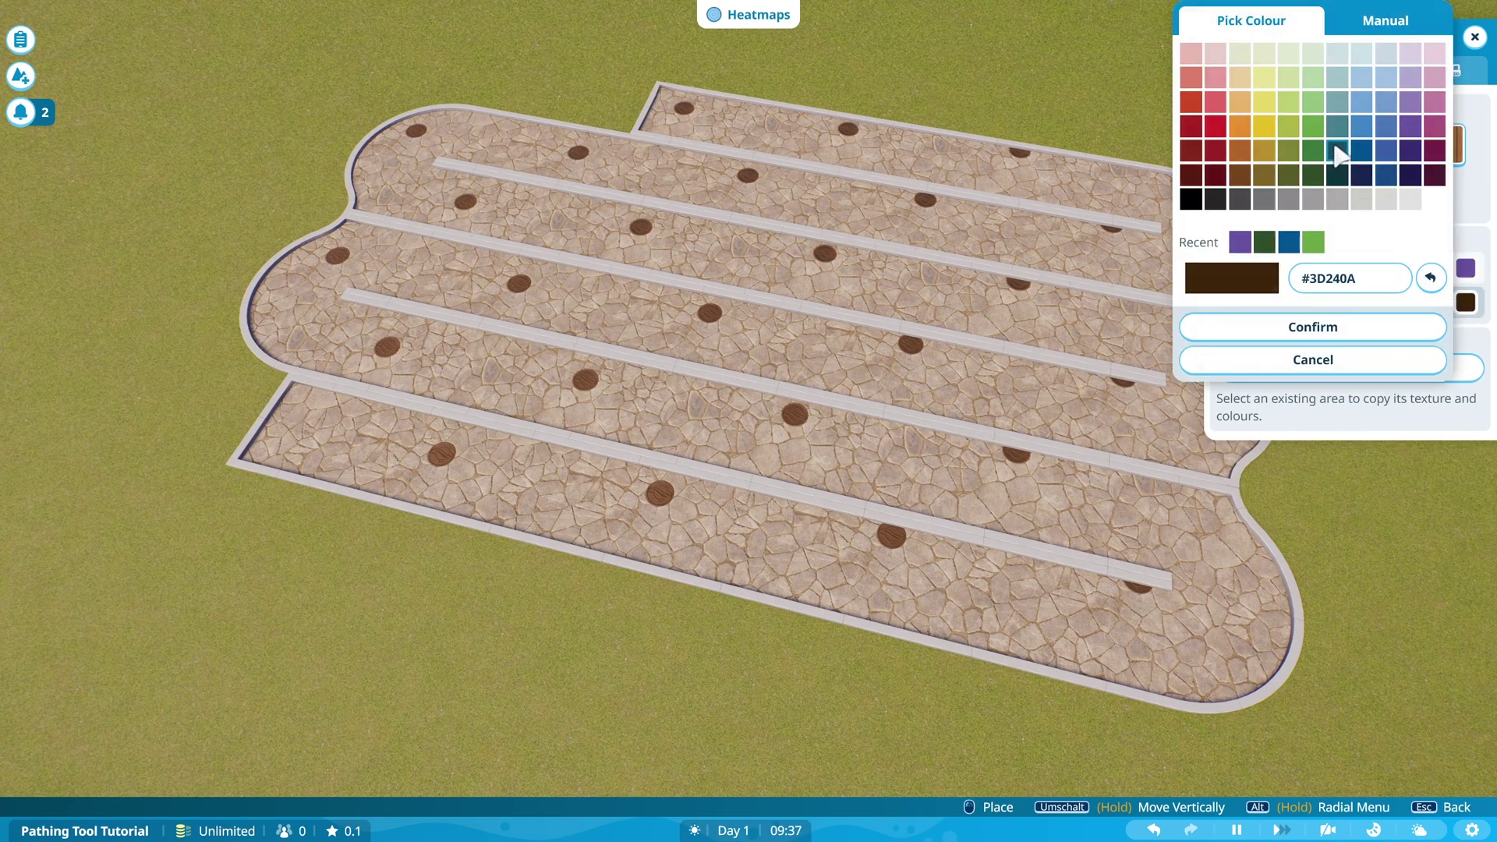
click(1241, 129)
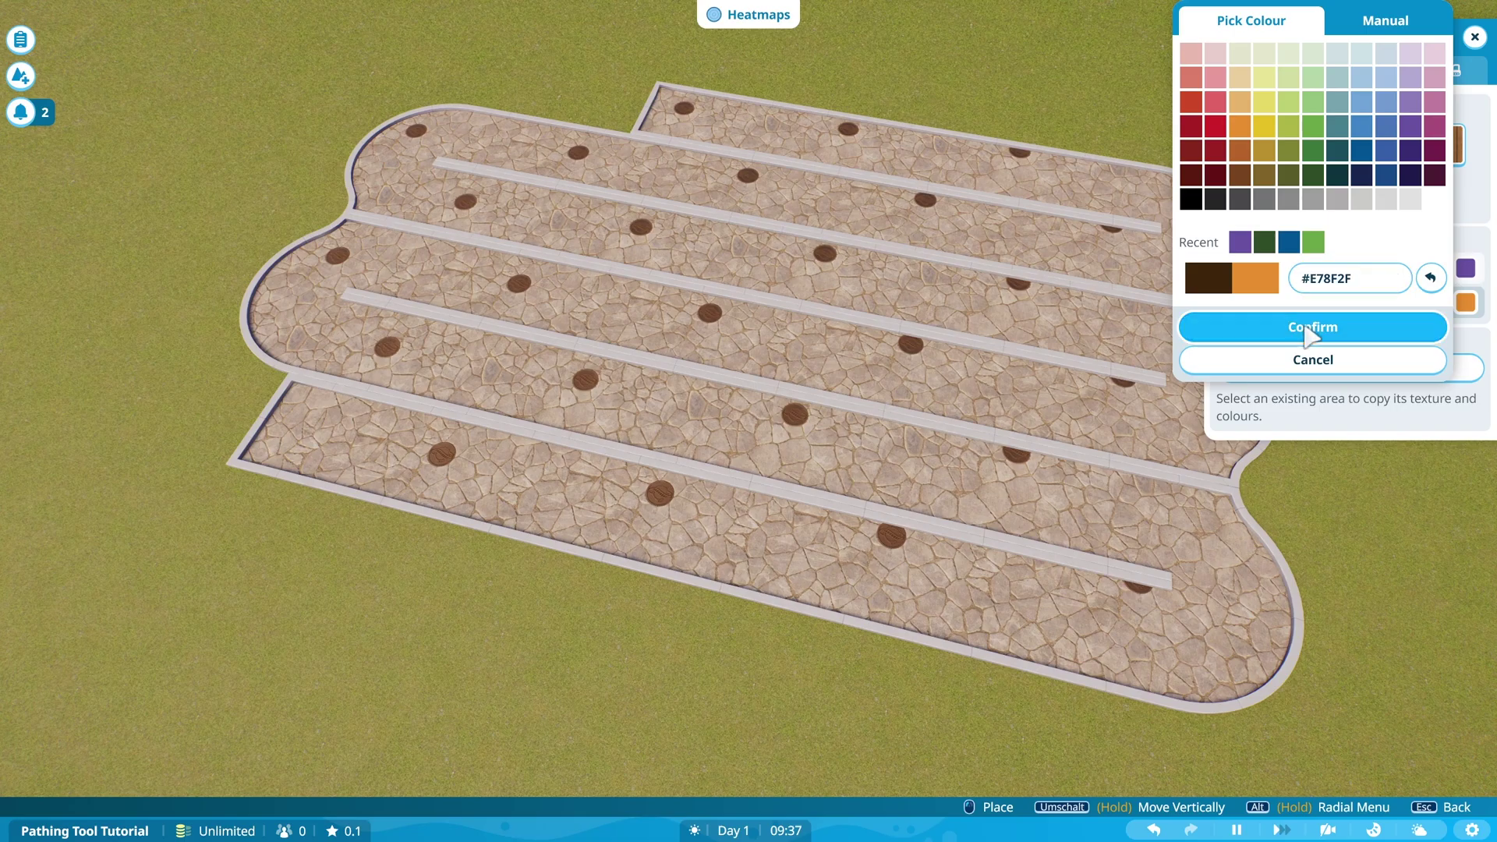
click(1310, 326)
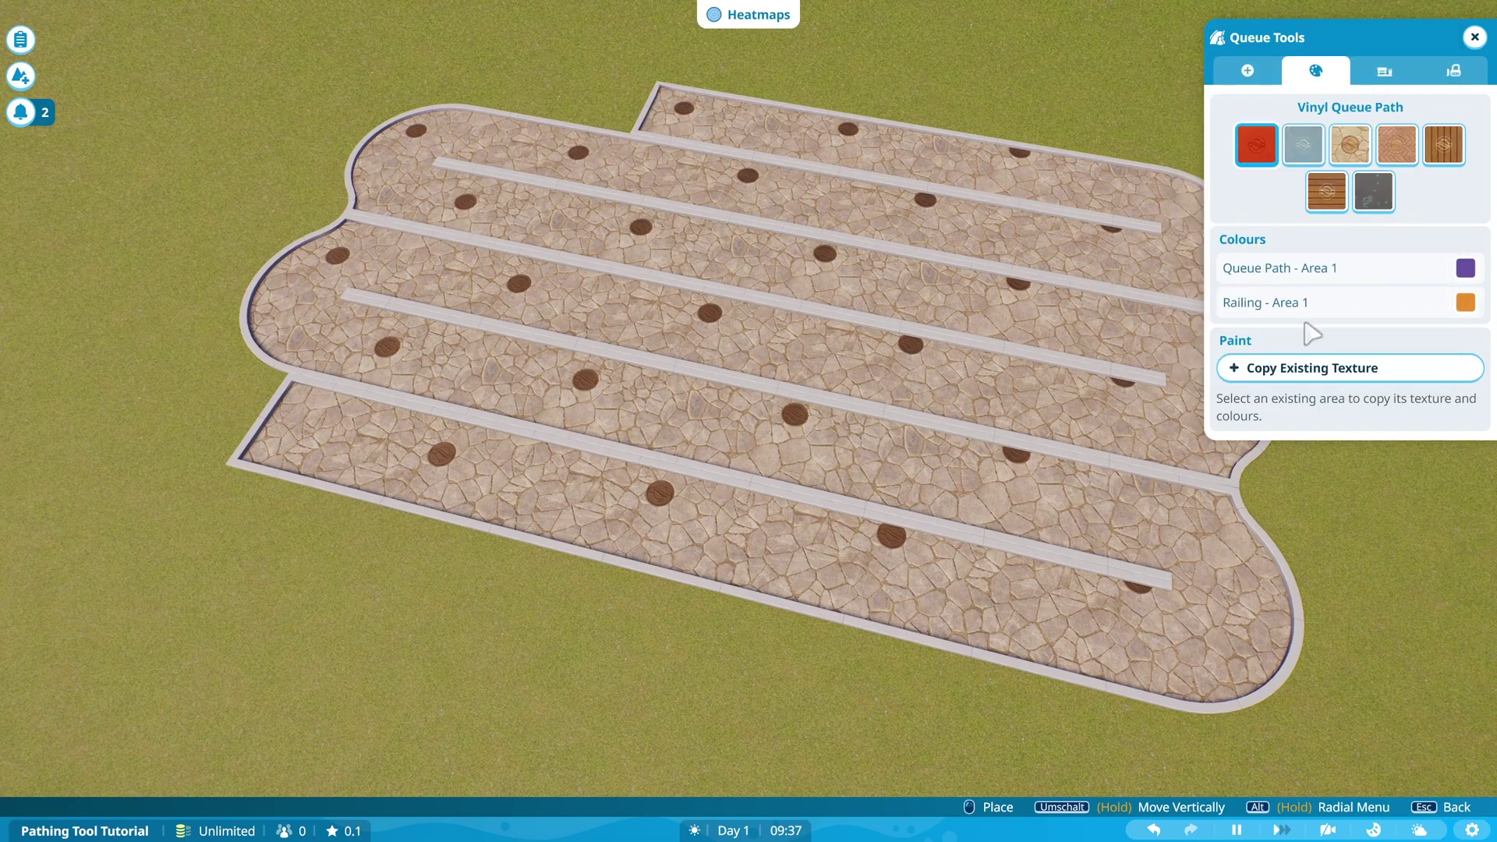
- Paint the whole switchback queue with the purple vinyl and orange railing style, using the Customise Brush at size 2
click(1257, 77)
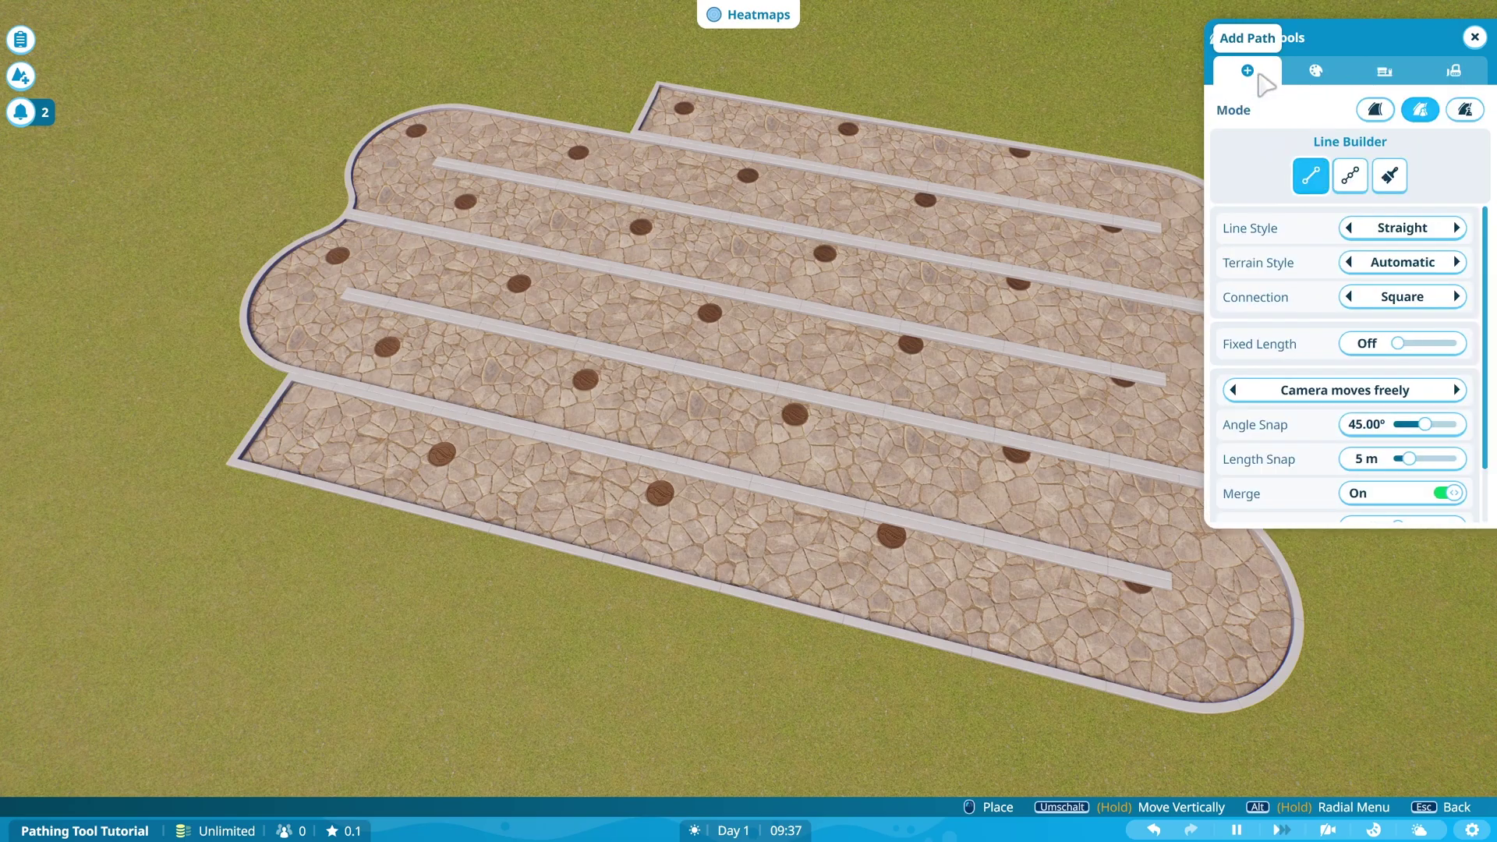
click(1390, 176)
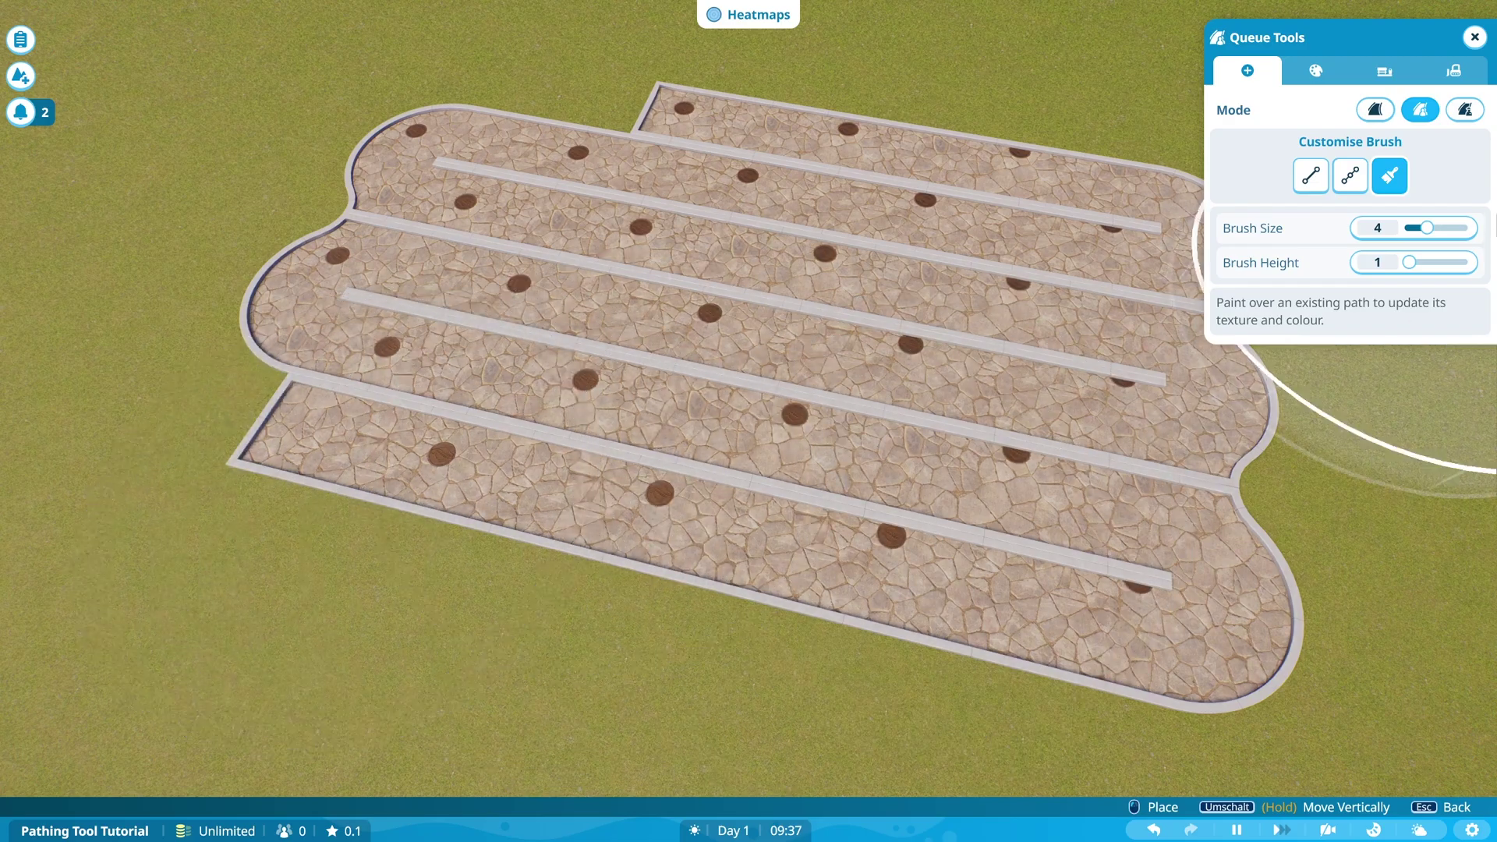
drag(1427, 227, 1414, 231)
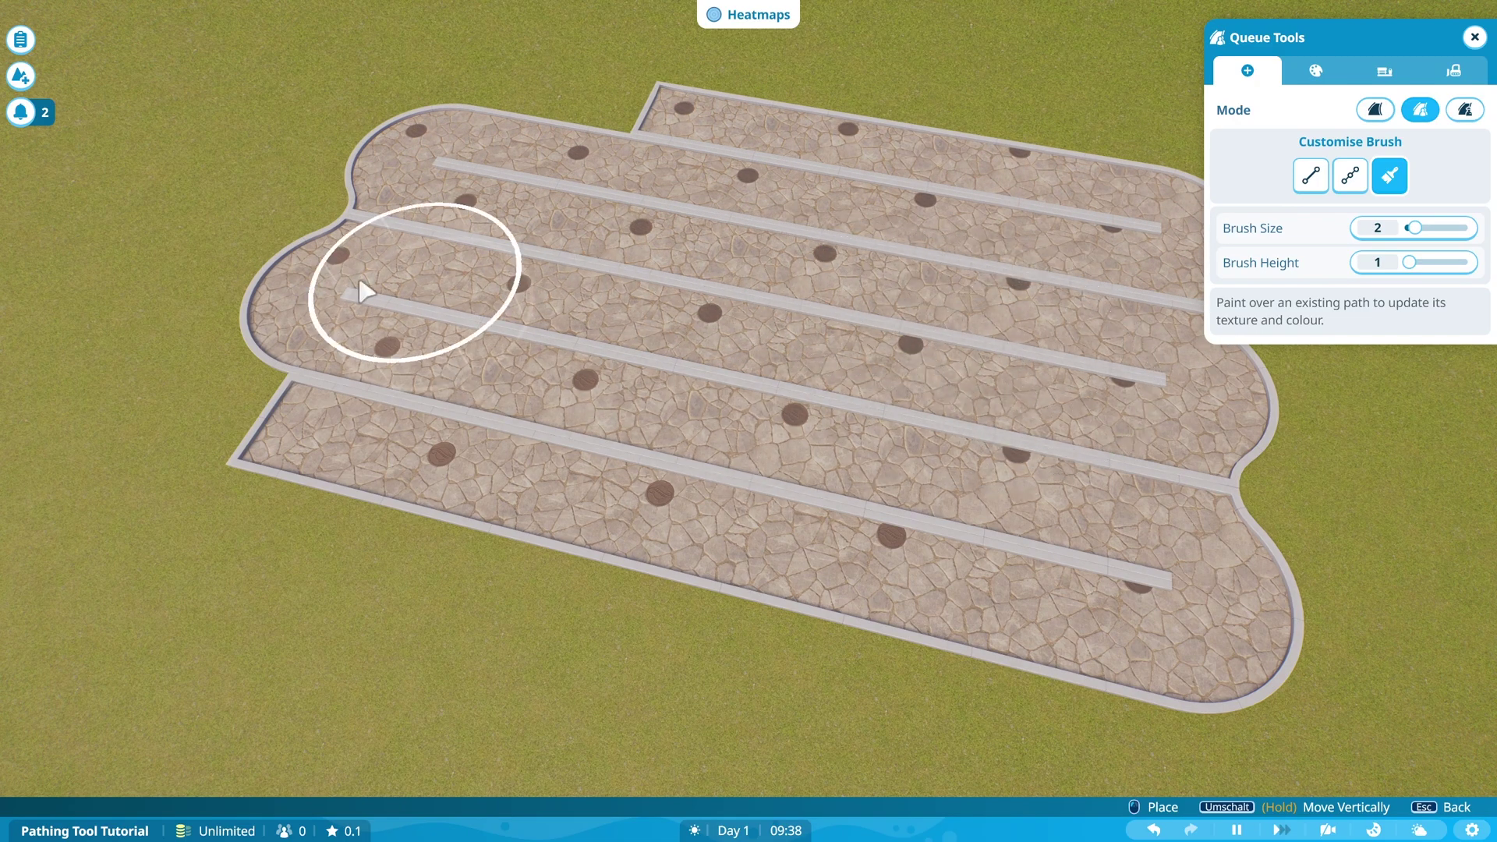
click(1389, 630)
middle_click(1389, 630)
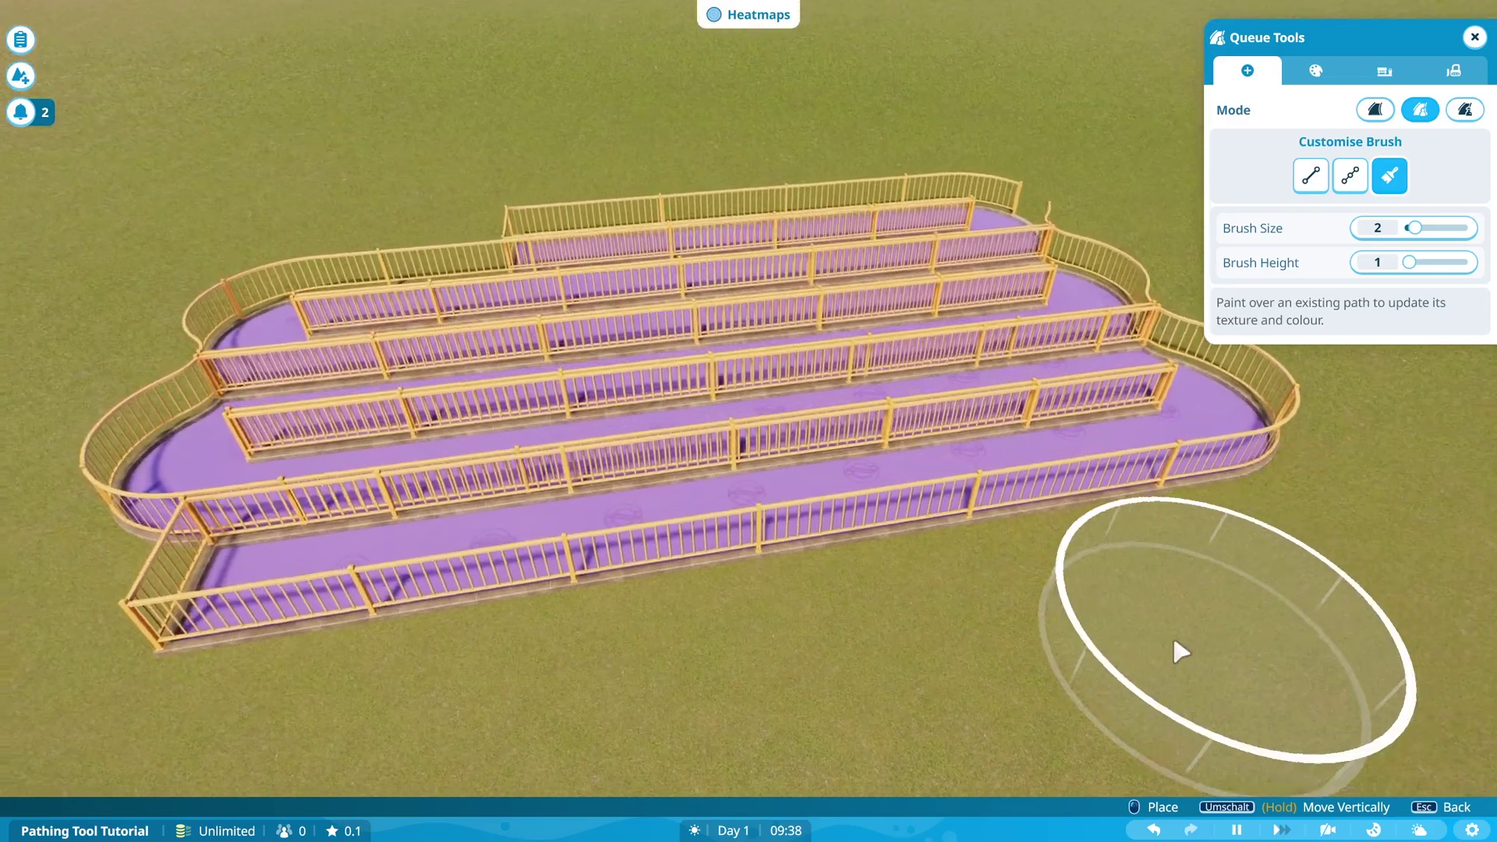
middle_click(1174, 643)
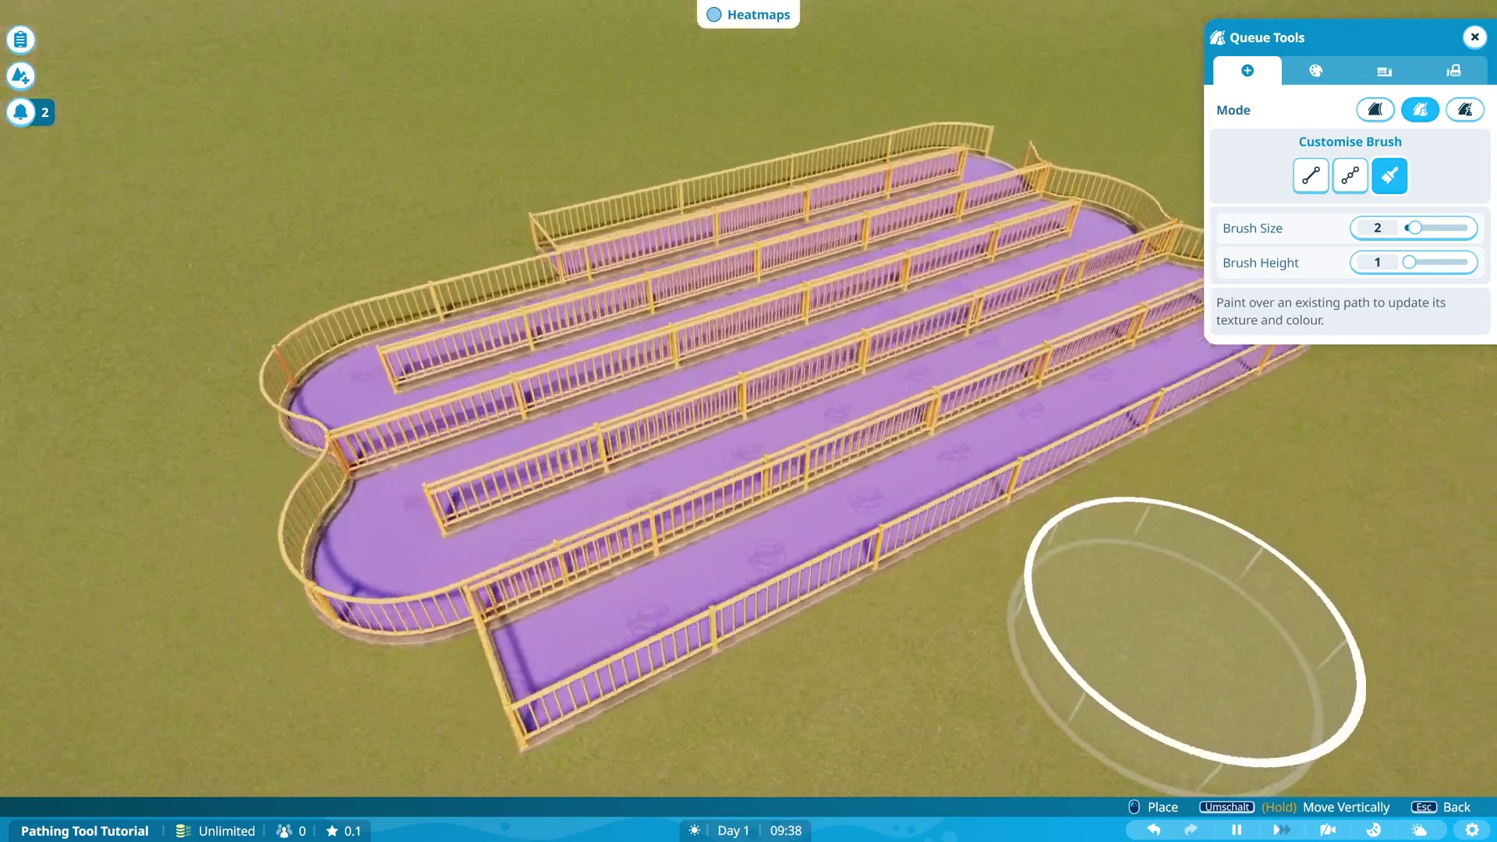
scroll(1159, 643, down, 3)
scroll(1159, 642, up, 5)
middle_click(1160, 642)
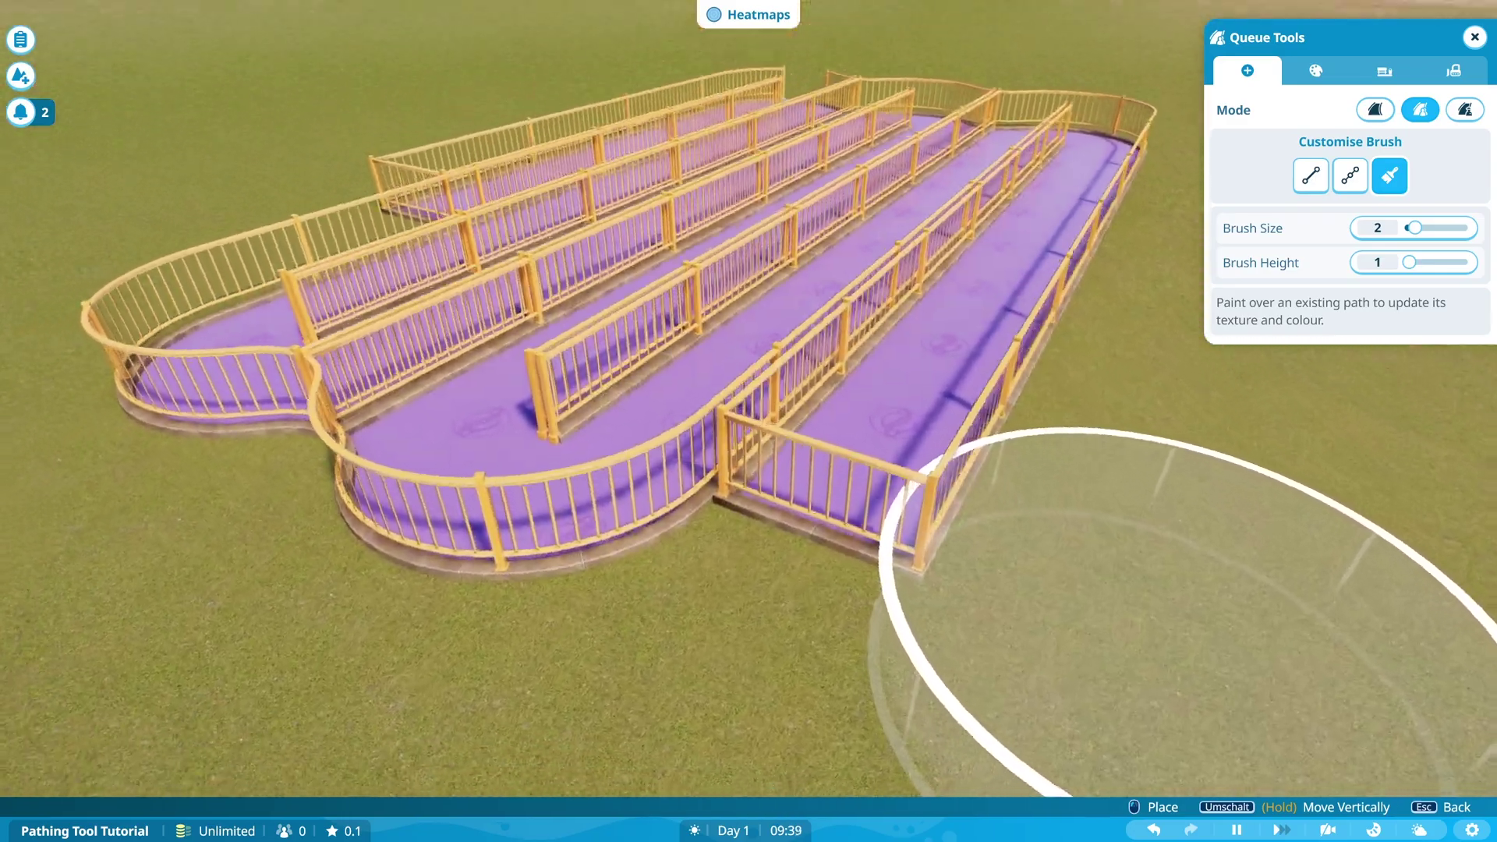